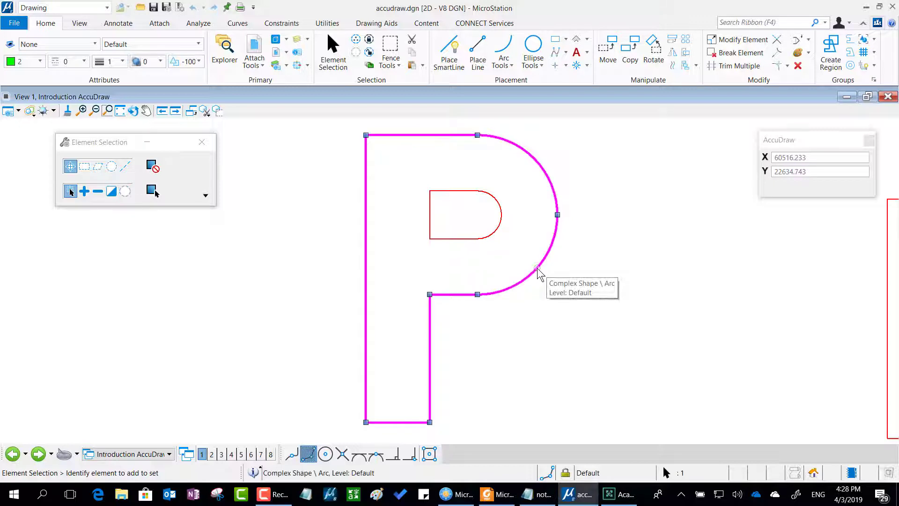
# Select the P's outer outline and its inner shape in turn to check their element types, and clear the selection.
pyautogui.click(538, 268)
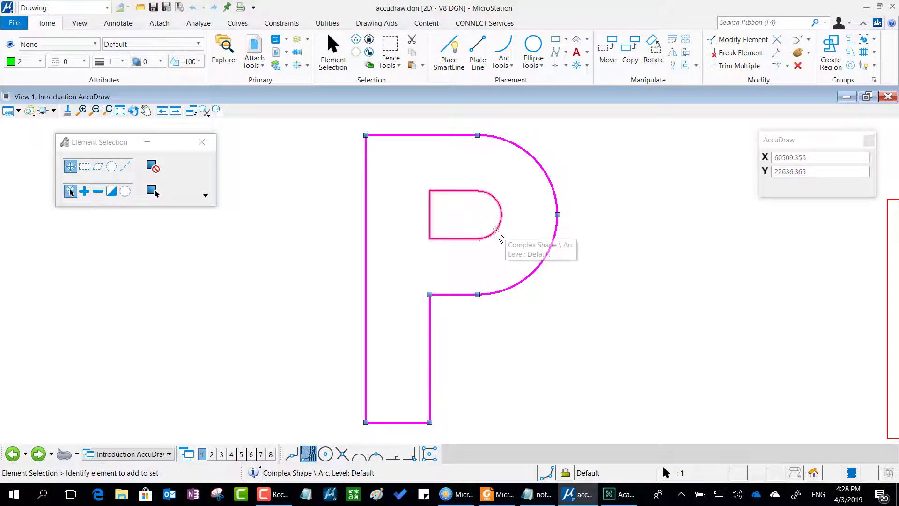
pyautogui.click(498, 237)
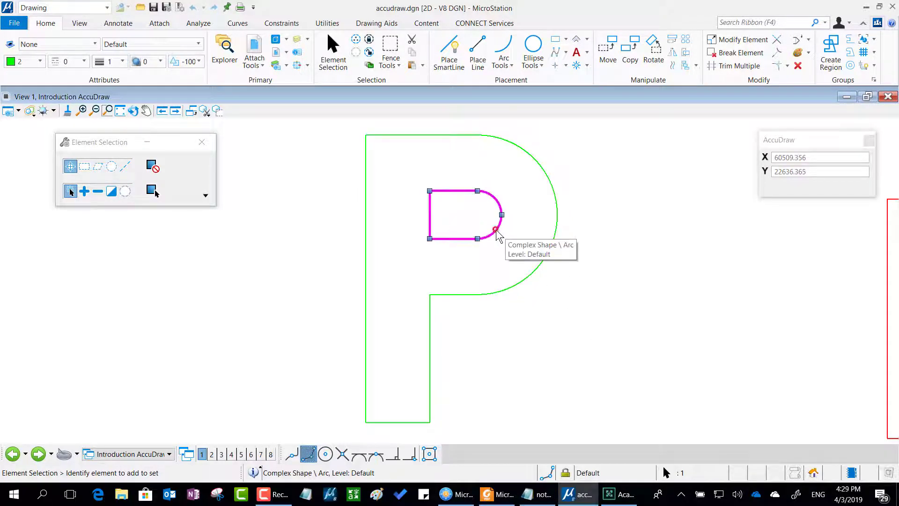
pyautogui.click(591, 340)
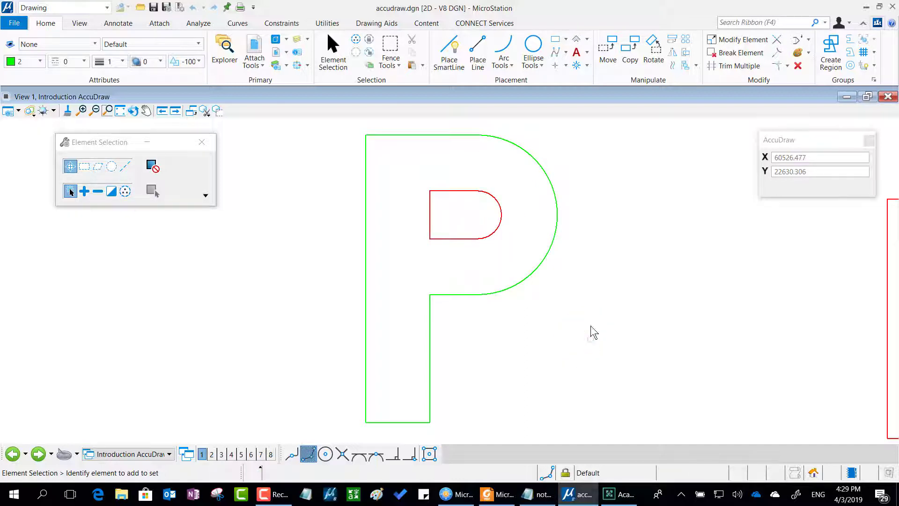
# Open the properties of the P's outer outline and examine its area in the Geometry section.
pyautogui.rightClick(532, 158)
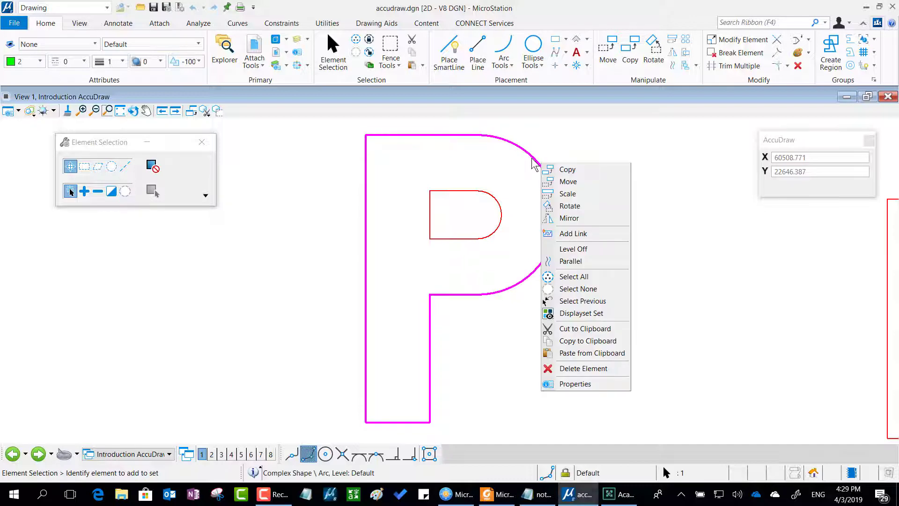
pyautogui.click(598, 384)
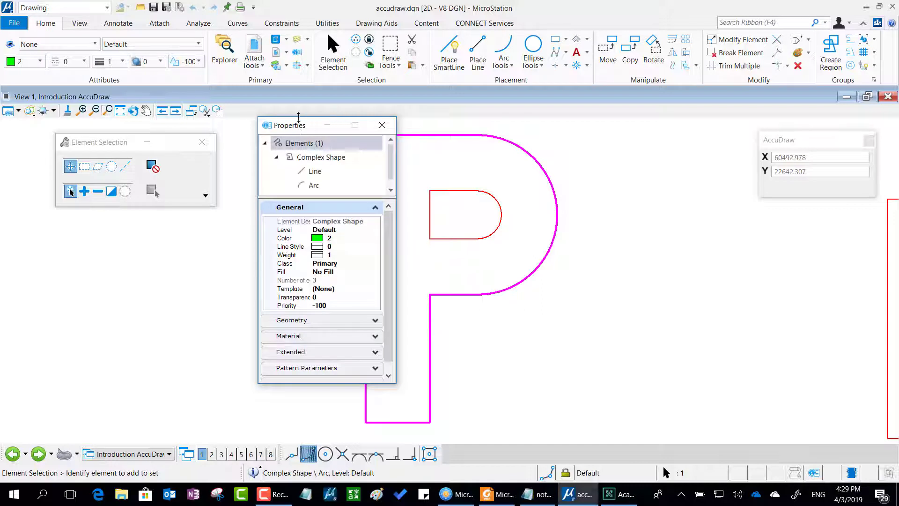
pyautogui.moveTo(294, 127); pyautogui.dragTo(634, 107)
pyautogui.click(714, 187)
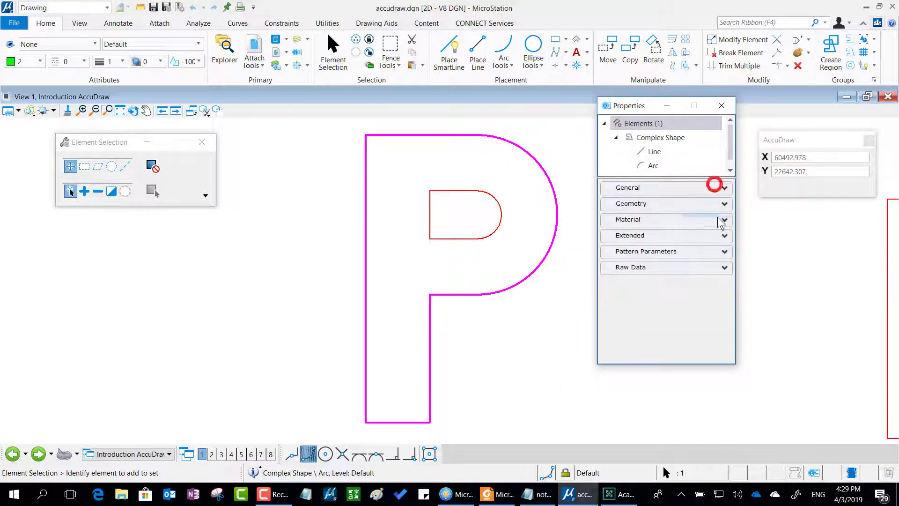
pyautogui.click(671, 205)
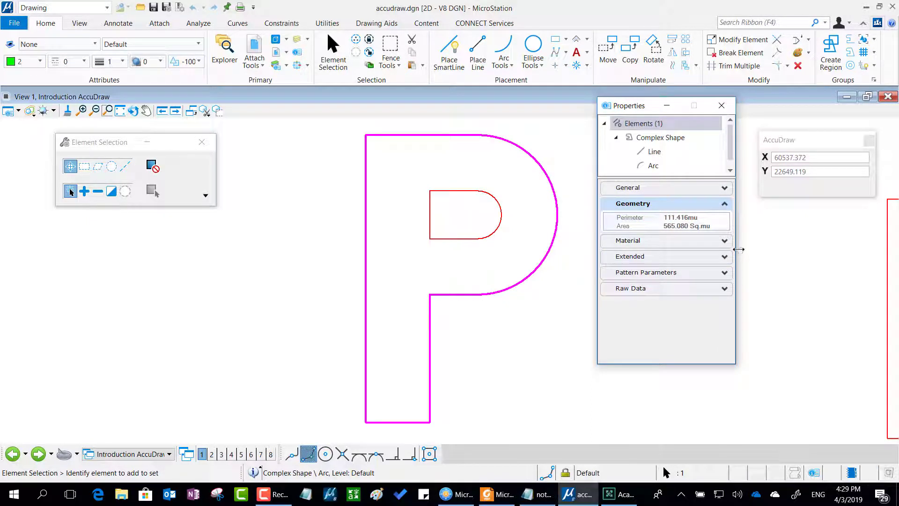
pyautogui.moveTo(739, 250); pyautogui.dragTo(769, 246)
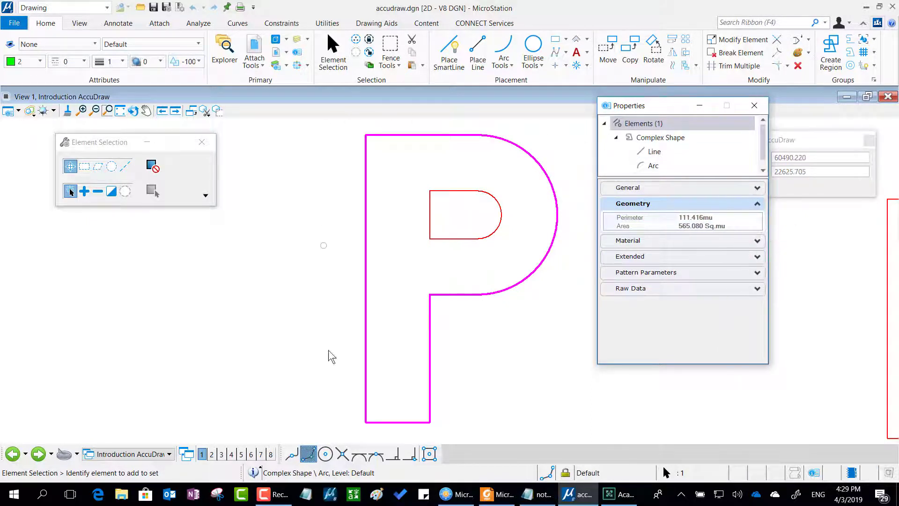
pyautogui.click(708, 227)
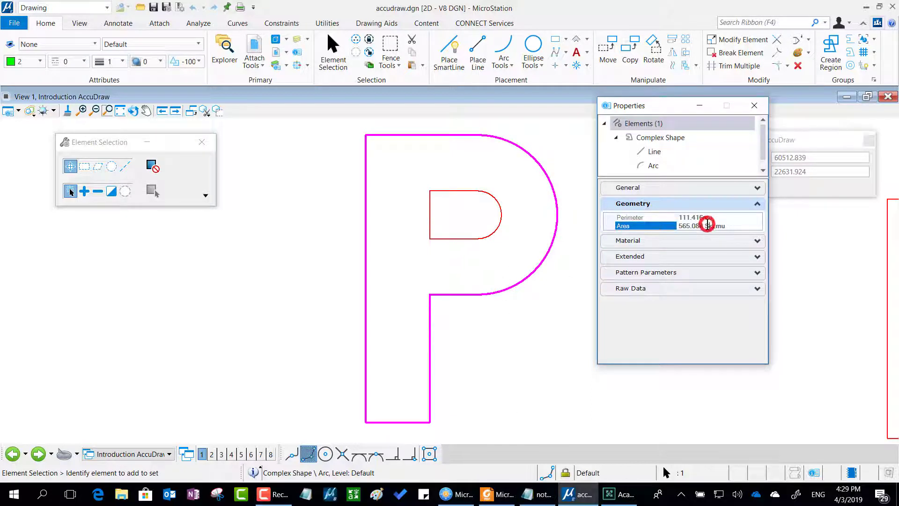
pyautogui.moveTo(702, 227); pyautogui.dragTo(662, 228)
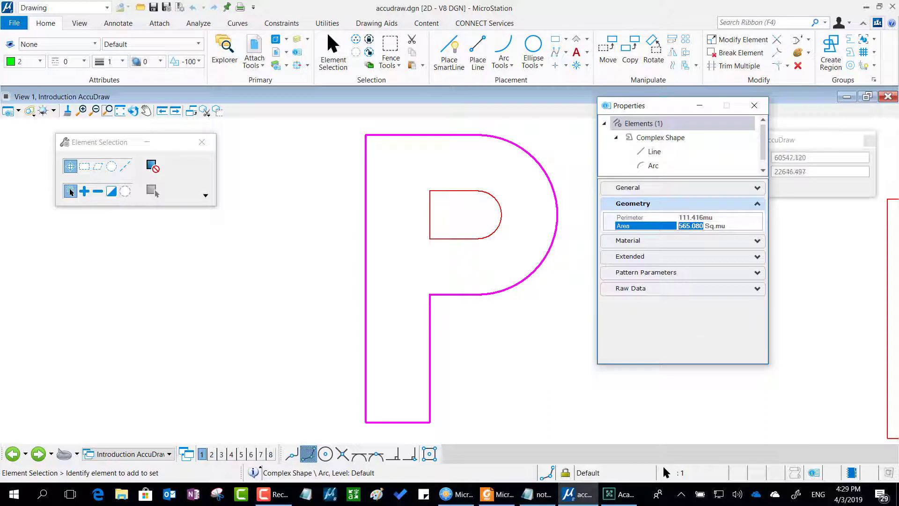
pyautogui.hotkey('alt', 'Tab')
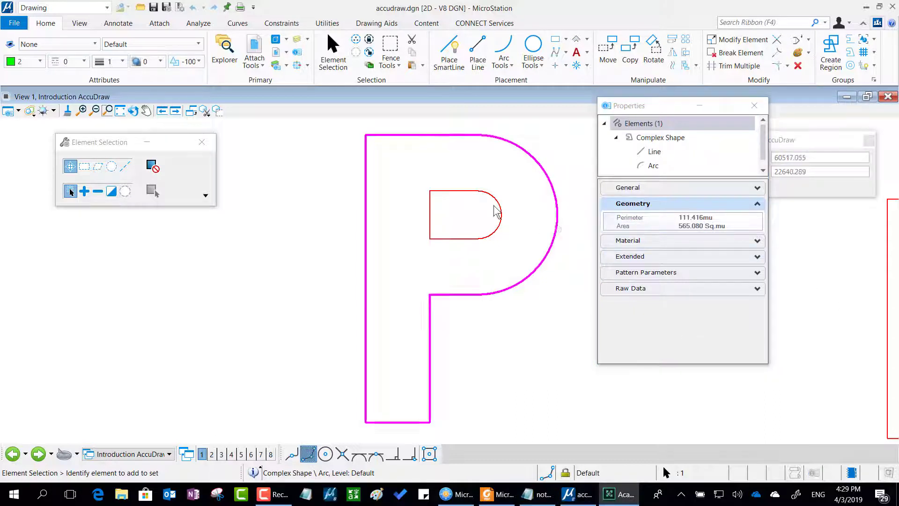
# Examine the area of the P's inner shape in its properties, clear the selection and close the properties.
pyautogui.click(448, 239)
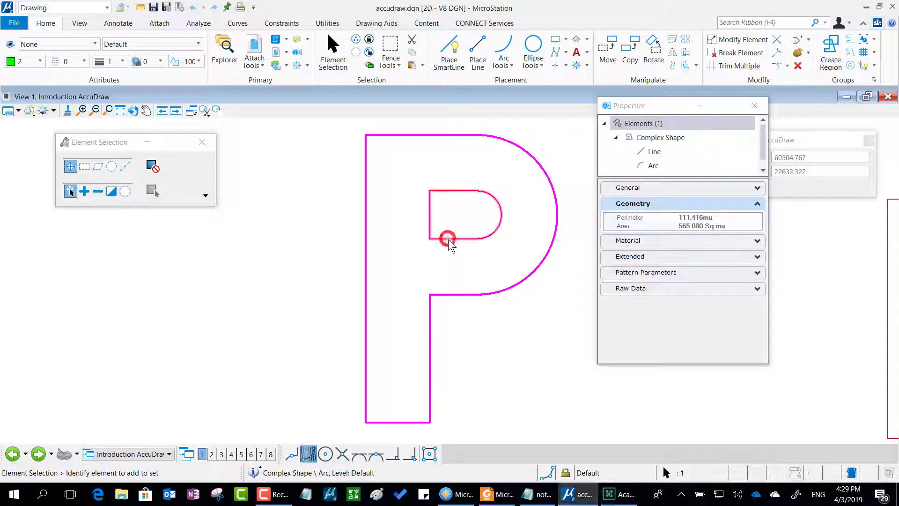
pyautogui.click(701, 223)
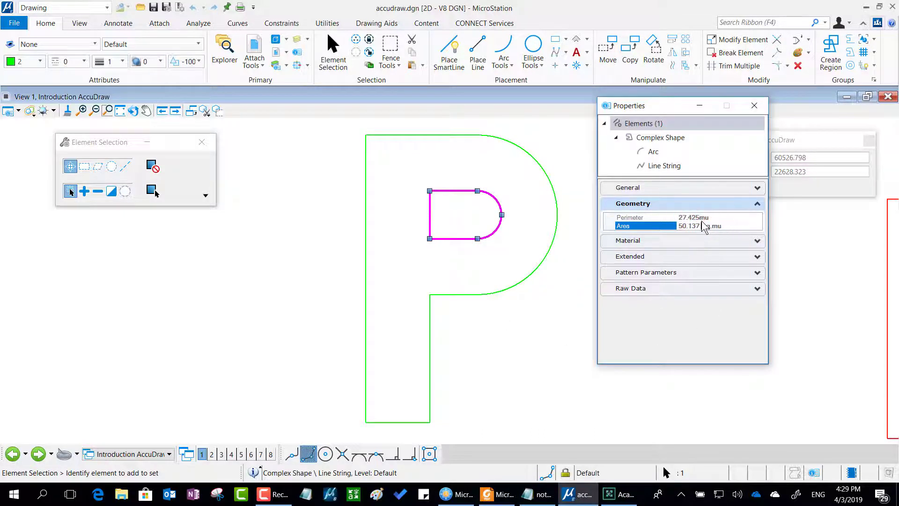
pyautogui.click(650, 230)
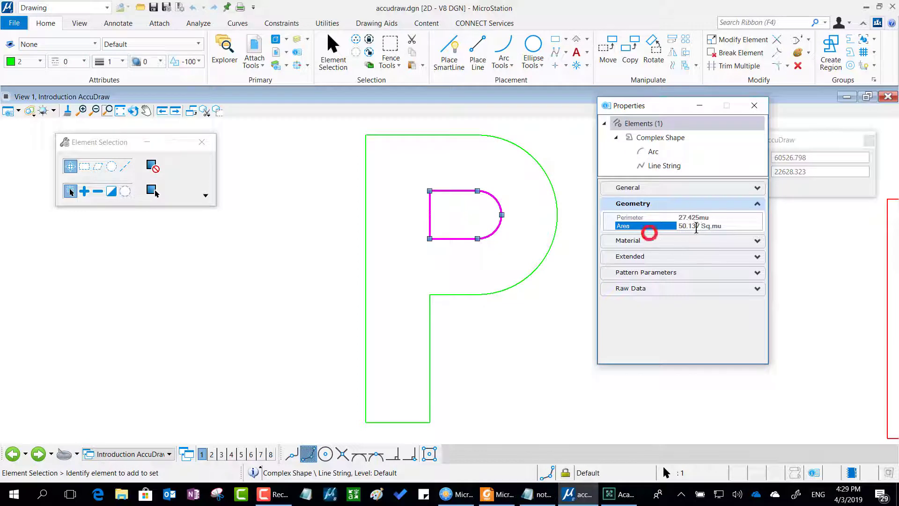
pyautogui.click(672, 225)
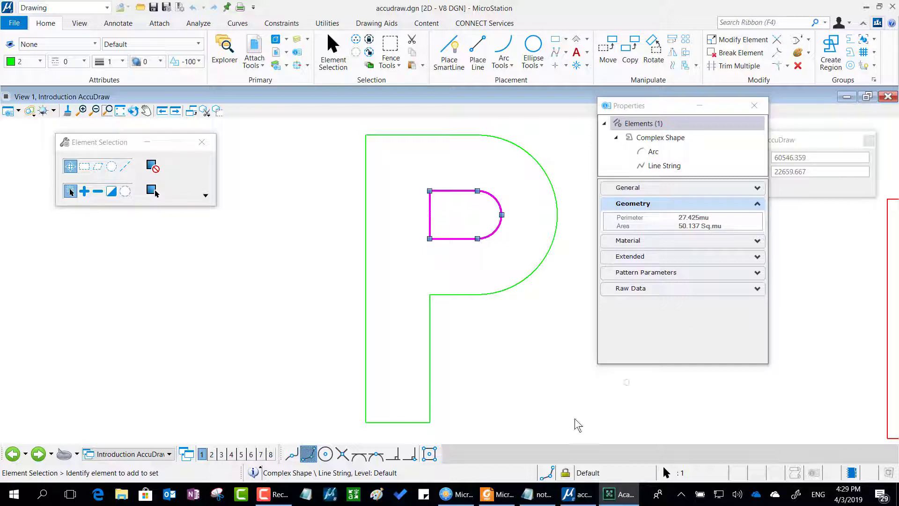
pyautogui.click(496, 384)
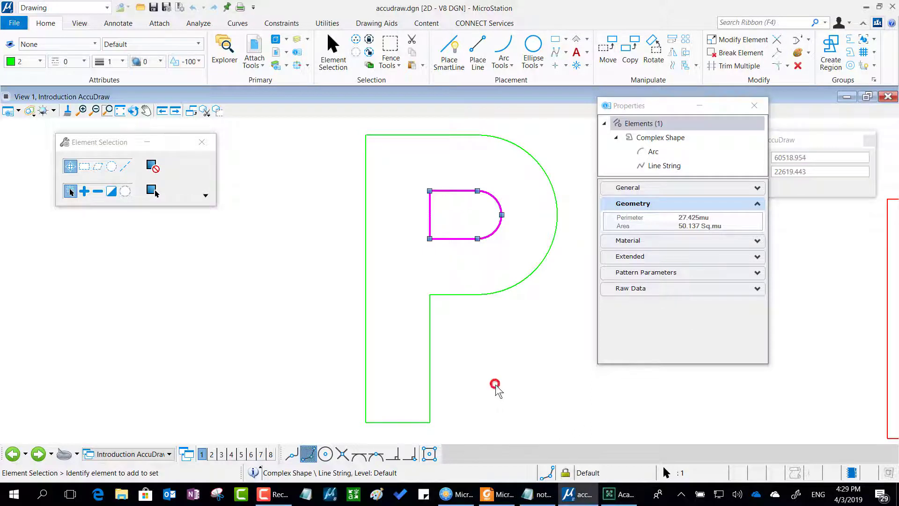
pyautogui.click(516, 358)
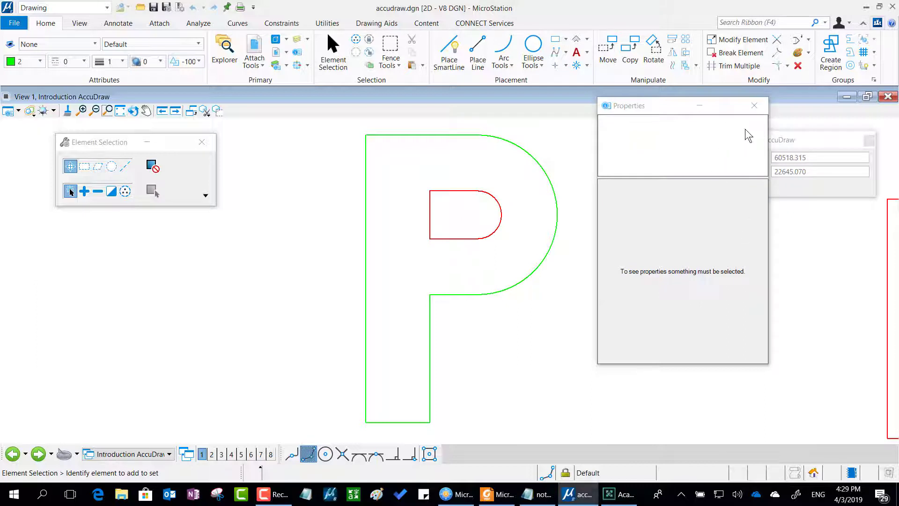
pyautogui.click(754, 105)
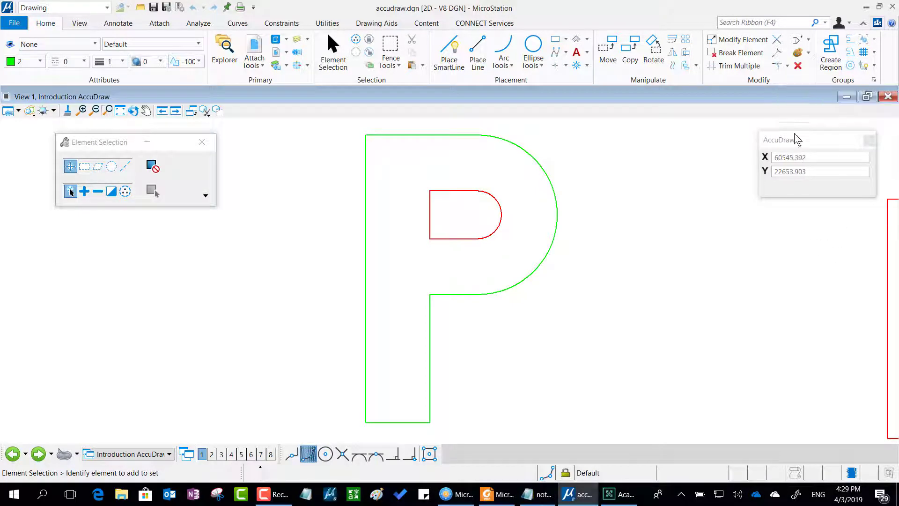
# Create a region between the P's outer outline and inner shape, using the Flood method with Locate Interior Shapes.
pyautogui.click(830, 50)
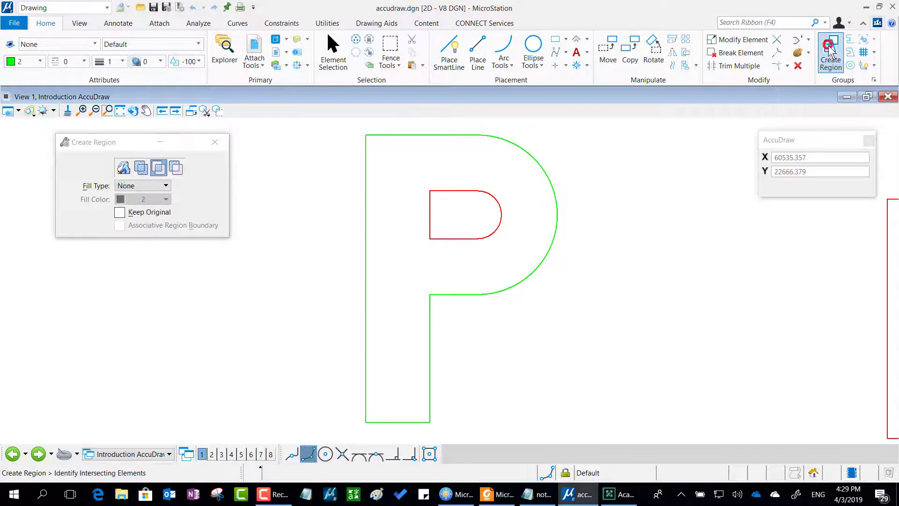
pyautogui.moveTo(87, 147); pyautogui.dragTo(610, 137)
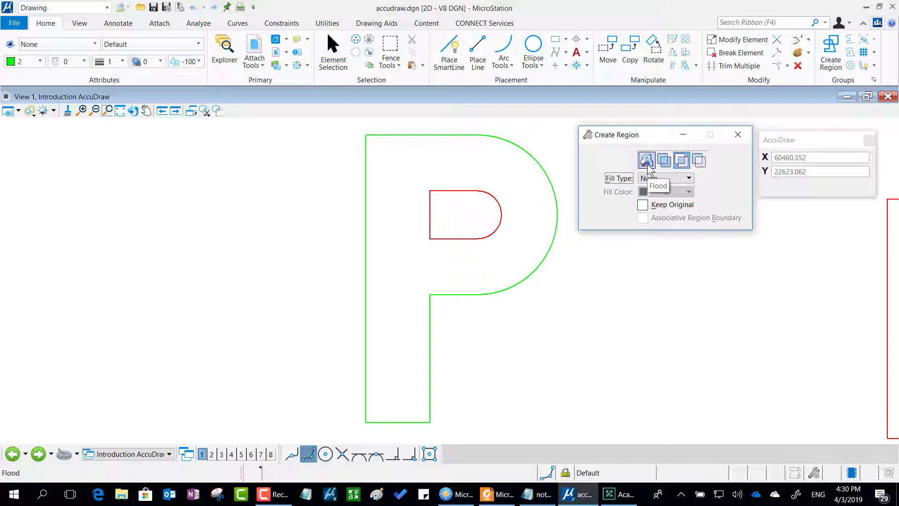
pyautogui.click(647, 164)
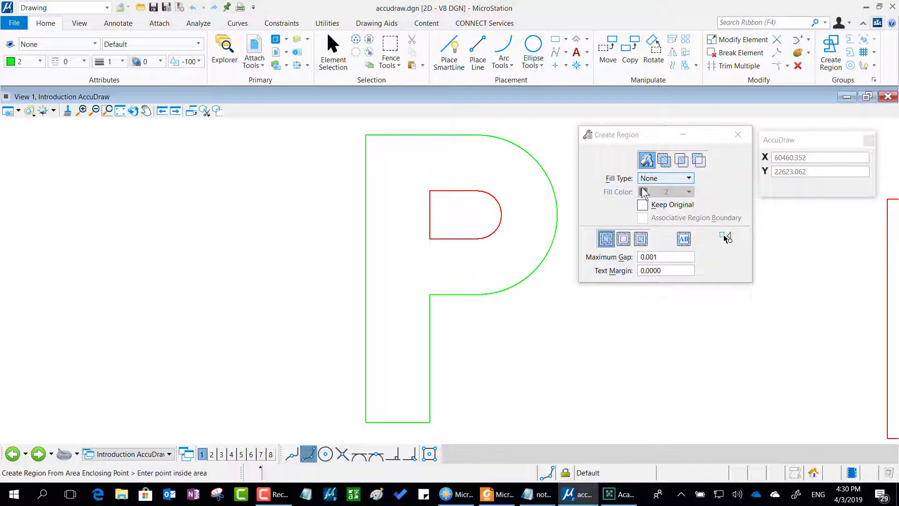
pyautogui.moveTo(640, 219)
pyautogui.mouseDown()
pyautogui.moveTo(611, 214)
pyautogui.moveTo(559, 236)
pyautogui.moveTo(630, 257)
pyautogui.moveTo(681, 237)
pyautogui.moveTo(613, 210)
pyautogui.mouseUp()
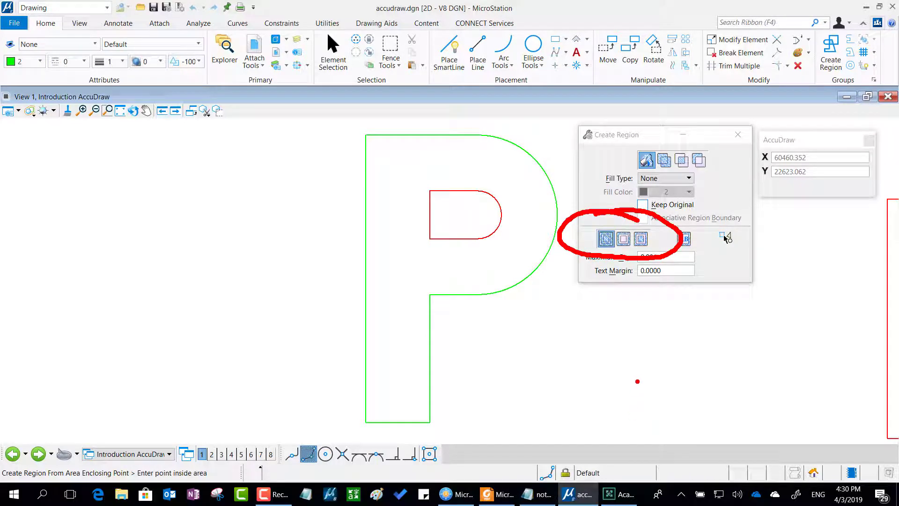
pyautogui.press('Escape')
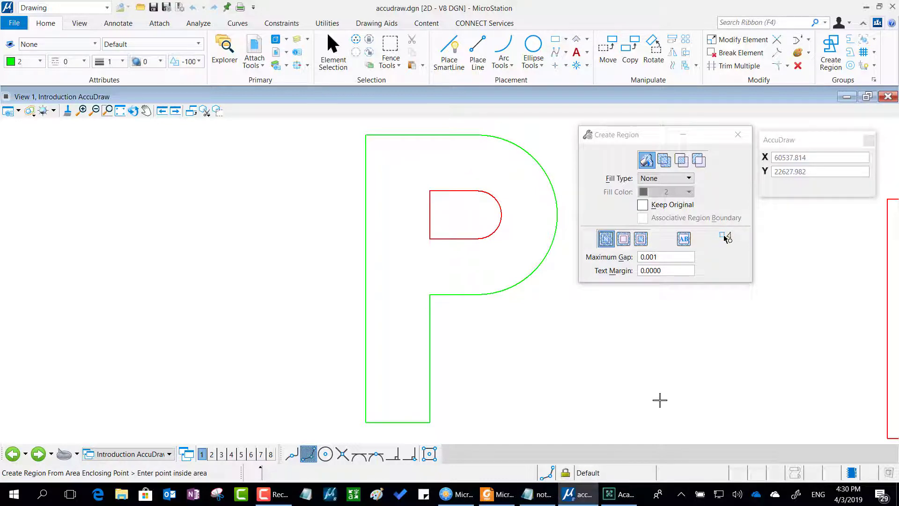
pyautogui.click(625, 239)
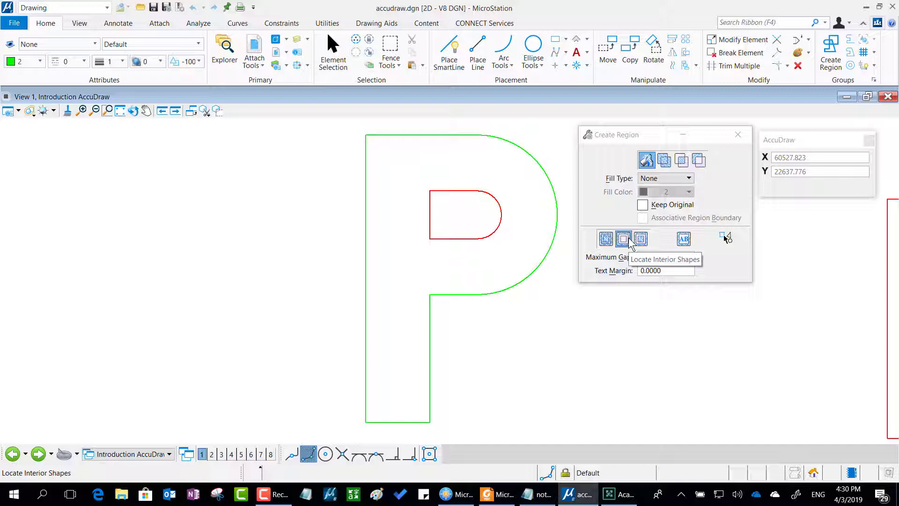
pyautogui.click(456, 164)
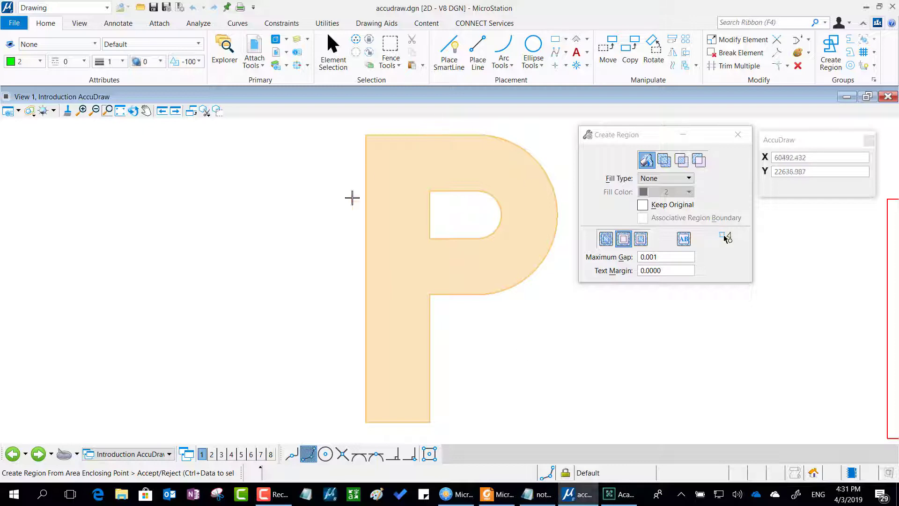
pyautogui.click(547, 325)
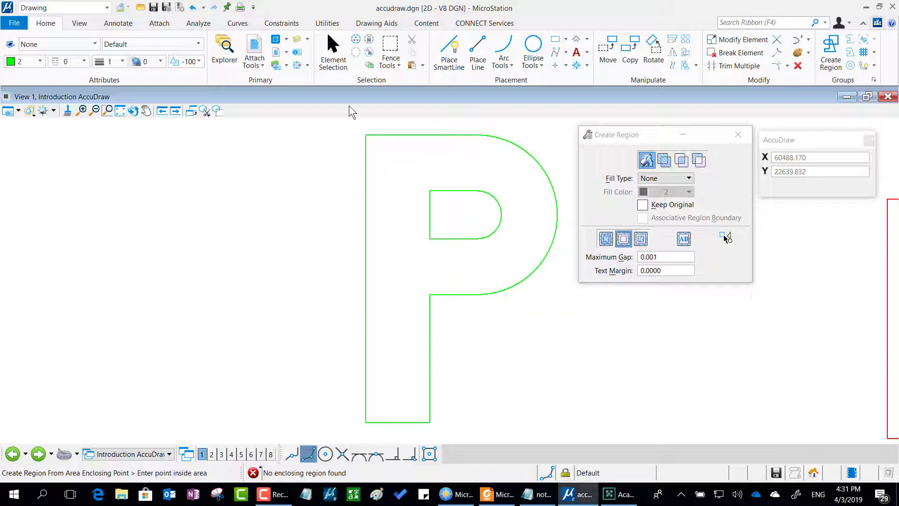
# Select the new P-shaped region, examine its area in its properties, and close the properties.
pyautogui.click(332, 52)
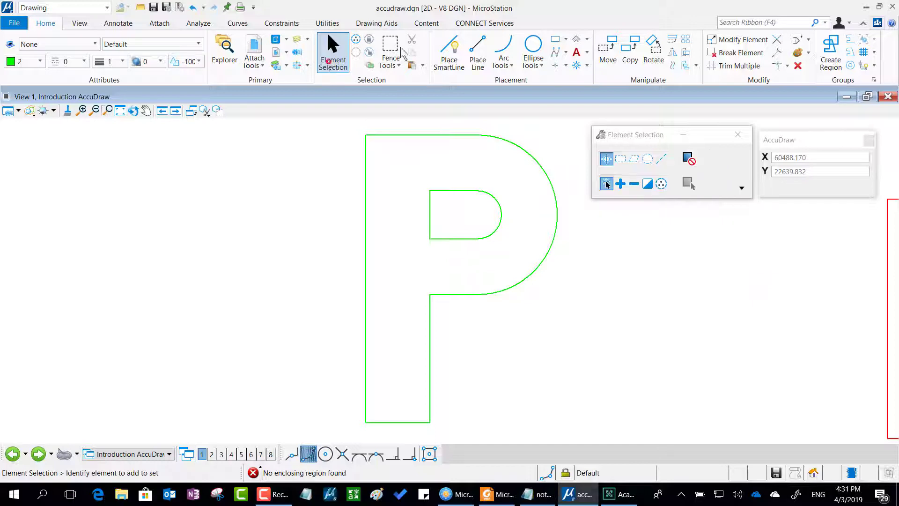
pyautogui.click(445, 135)
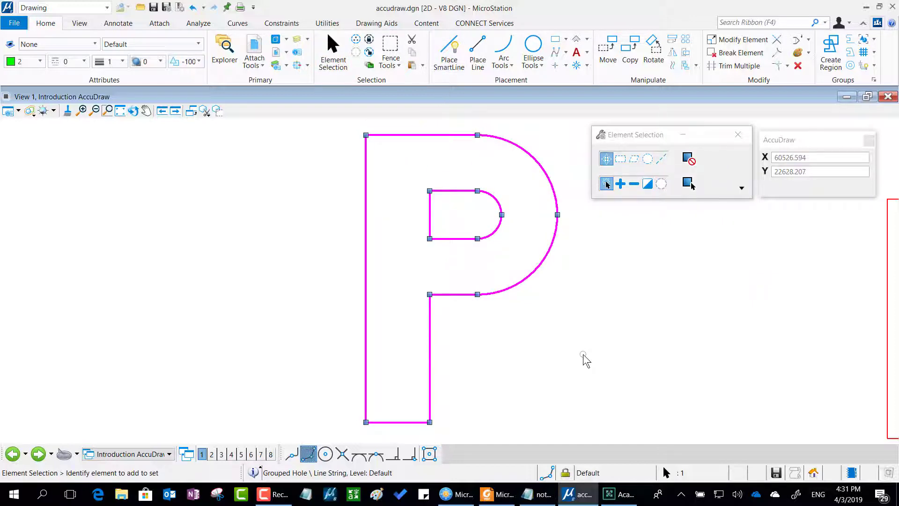
pyautogui.rightClick(432, 133)
pyautogui.click(489, 366)
pyautogui.rightClick(429, 133)
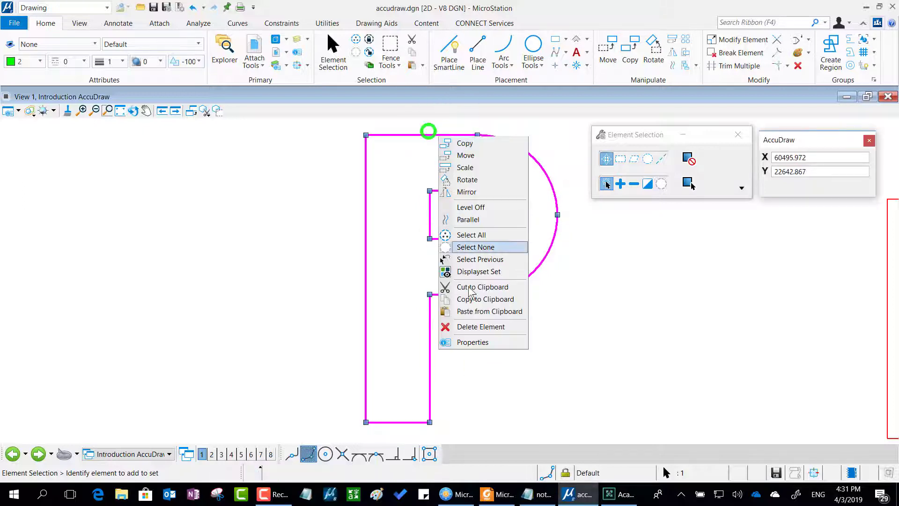
pyautogui.click(481, 343)
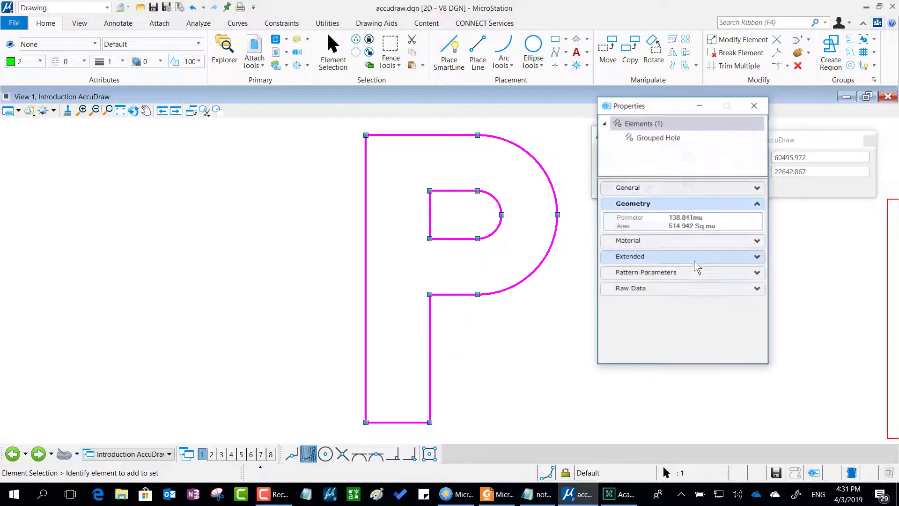
pyautogui.click(693, 226)
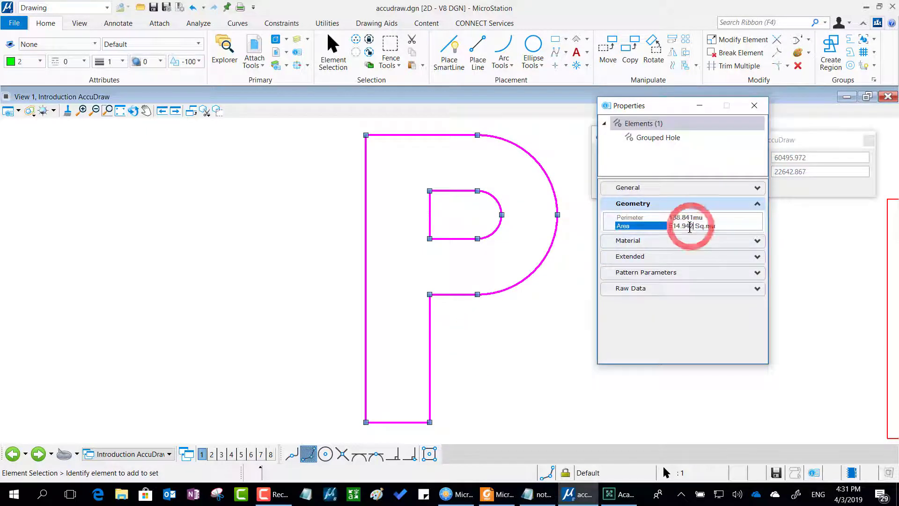
pyautogui.doubleClick(681, 226)
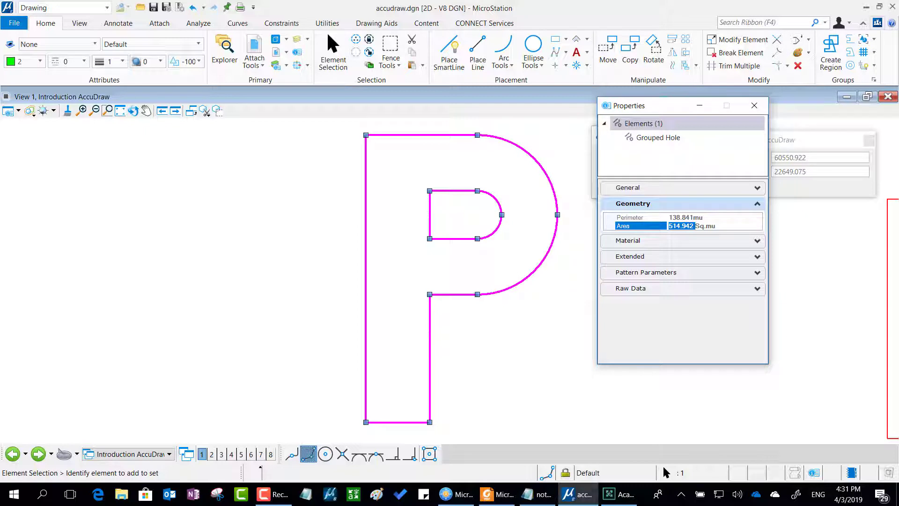
pyautogui.hotkey('alt', 'Tab')
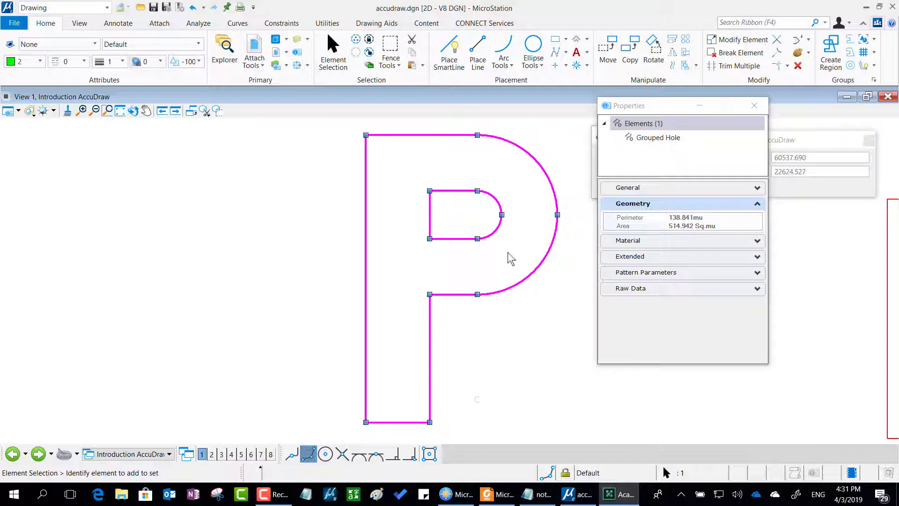
pyautogui.click(753, 105)
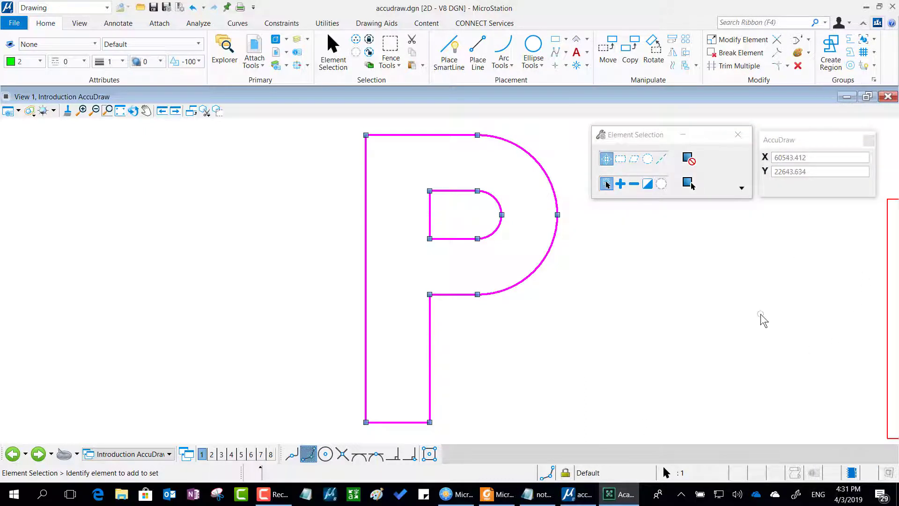
pyautogui.moveTo(649, 140); pyautogui.dragTo(633, 140)
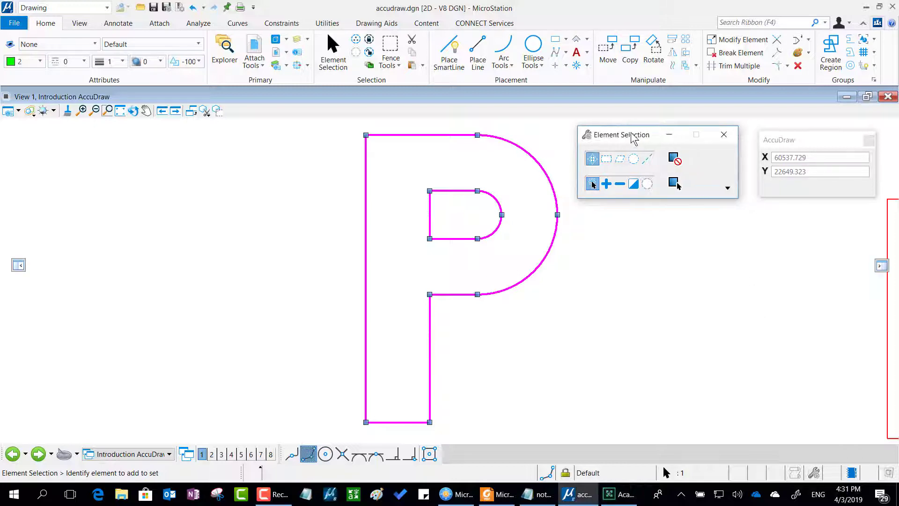
# Clear the element selection and examine the cells exercise in the MicroStation Essential PDF in Foxit Reader, and return to the MicroStation drawing.
pyautogui.click(645, 303)
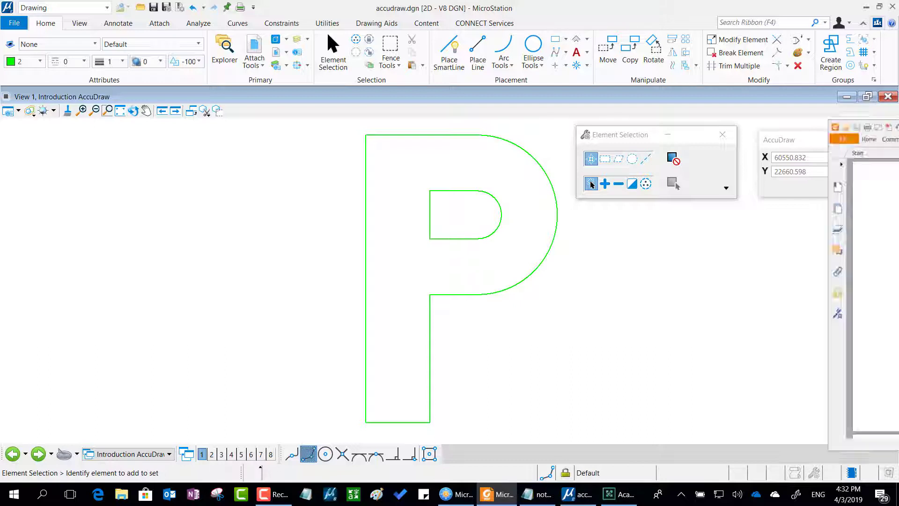
pyautogui.moveTo(626, 80); pyautogui.dragTo(489, 26)
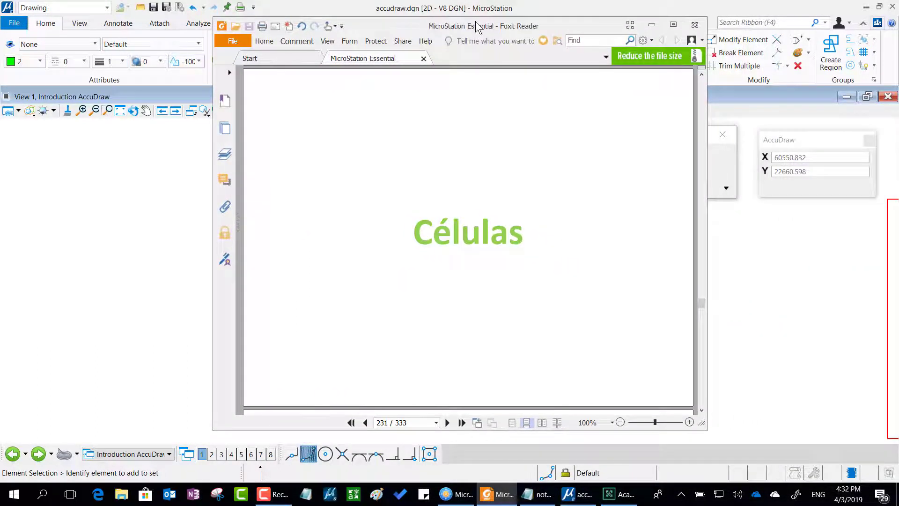
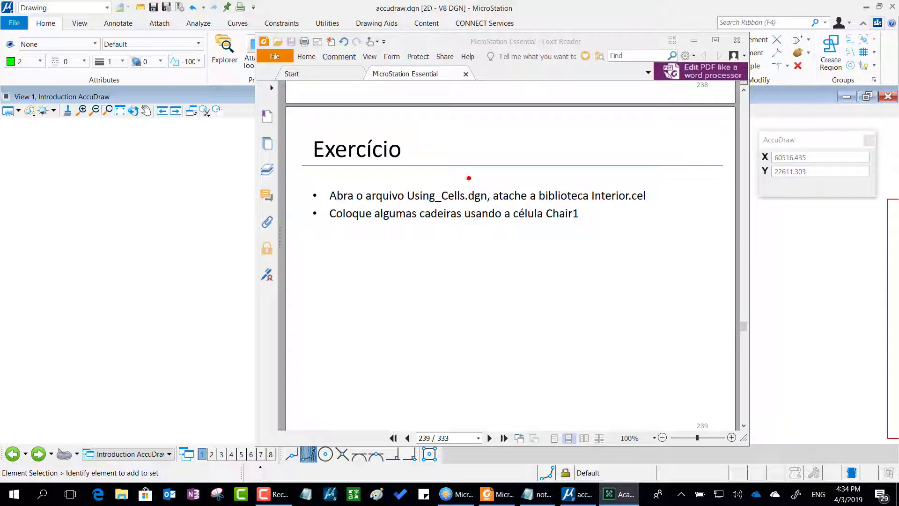
pyautogui.moveTo(470, 176)
pyautogui.mouseDown()
pyautogui.moveTo(402, 177)
pyautogui.moveTo(395, 208)
pyautogui.moveTo(442, 216)
pyautogui.moveTo(485, 210)
pyautogui.moveTo(497, 202)
pyautogui.moveTo(468, 177)
pyautogui.mouseUp()
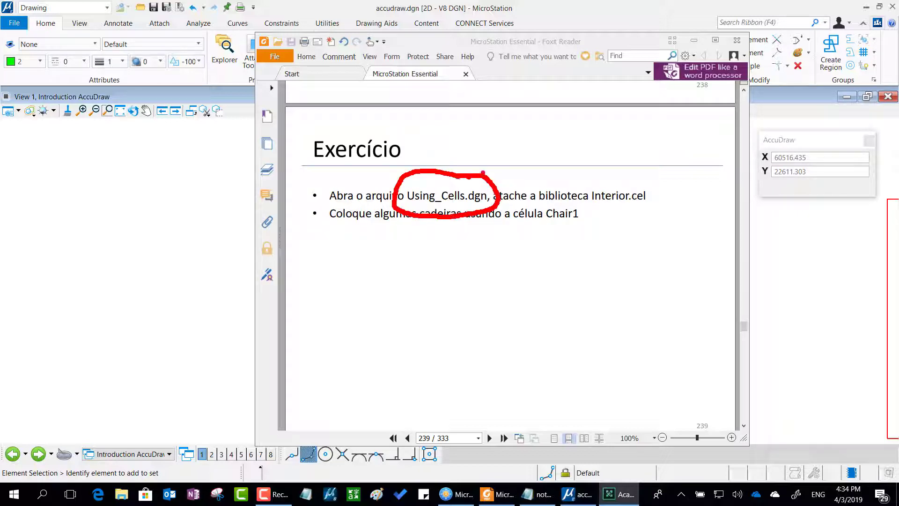
pyautogui.moveTo(647, 172)
pyautogui.mouseDown()
pyautogui.moveTo(587, 168)
pyautogui.moveTo(565, 181)
pyautogui.moveTo(569, 199)
pyautogui.moveTo(597, 214)
pyautogui.moveTo(645, 216)
pyautogui.moveTo(663, 211)
pyautogui.moveTo(667, 191)
pyautogui.moveTo(646, 174)
pyautogui.mouseUp()
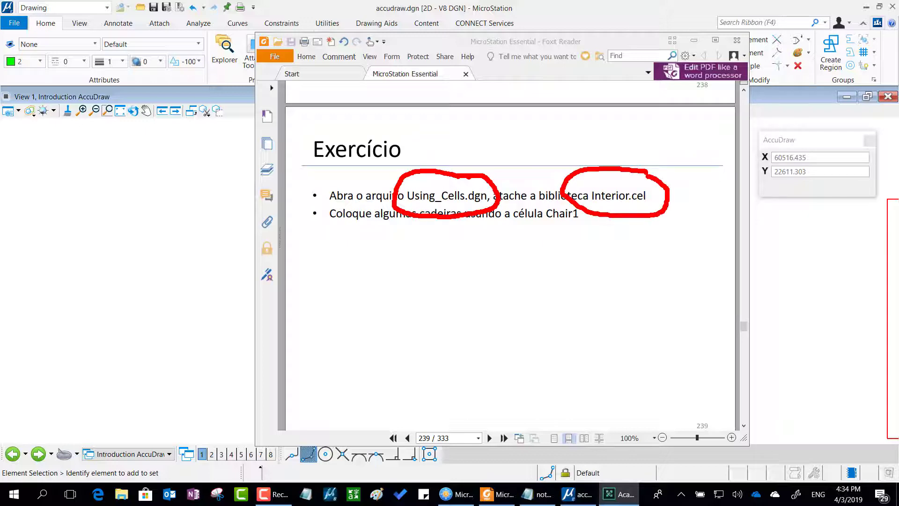
pyautogui.press('Escape')
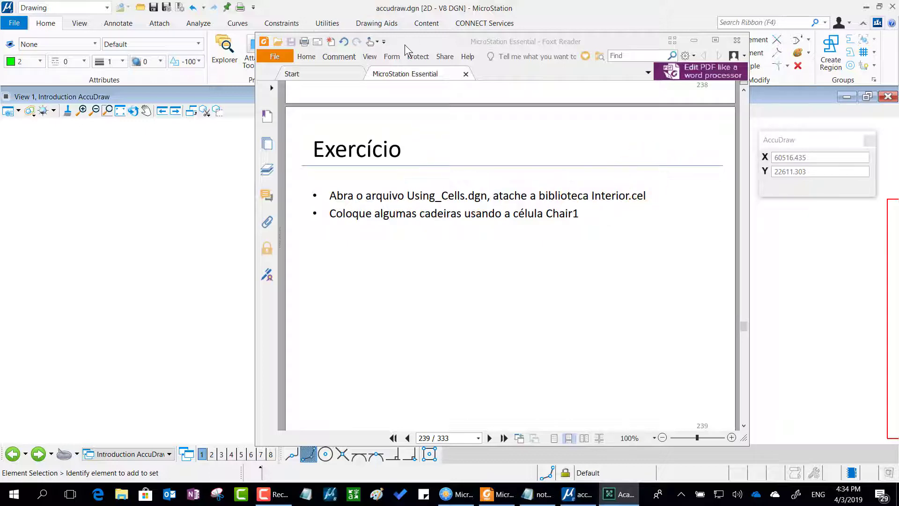
pyautogui.moveTo(442, 43); pyautogui.dragTo(682, 49)
pyautogui.click(591, 184)
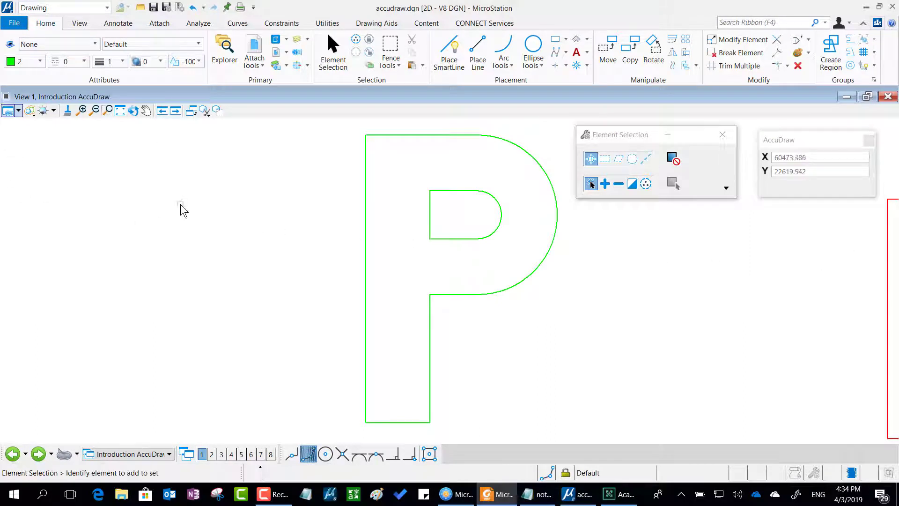
# Open Using_Cells.dgn with the active WorkSpace BentleyCONNECTTraining and WorkSet Essentials 2D, and move the Element Selection window clear of the floor plan.
pyautogui.click(139, 8)
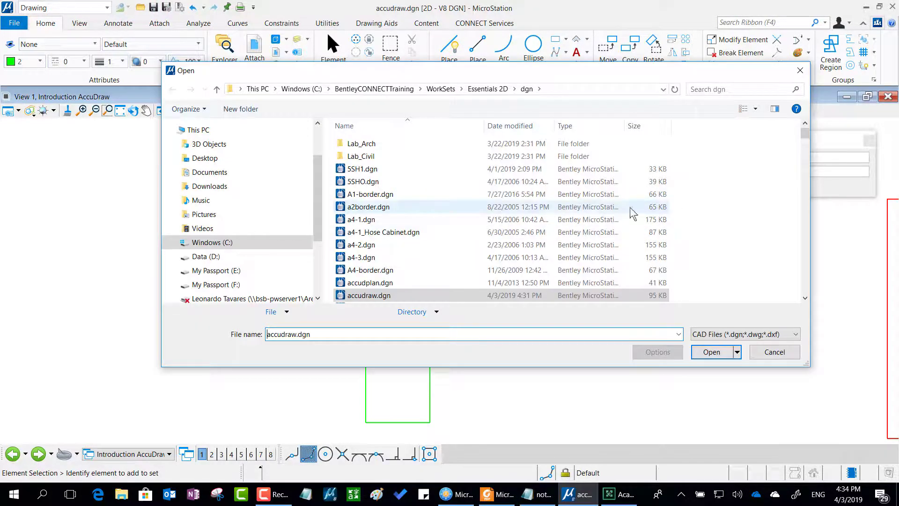
pyautogui.click(364, 219)
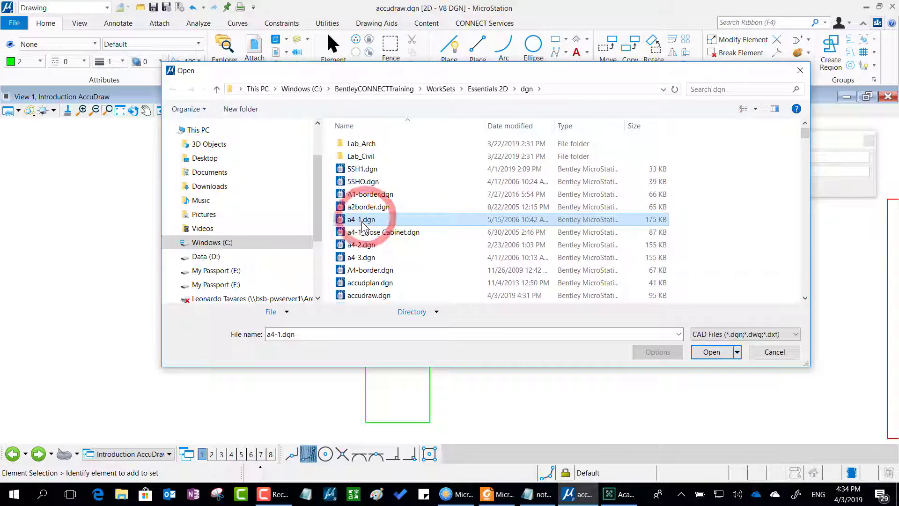
pyautogui.press('u')
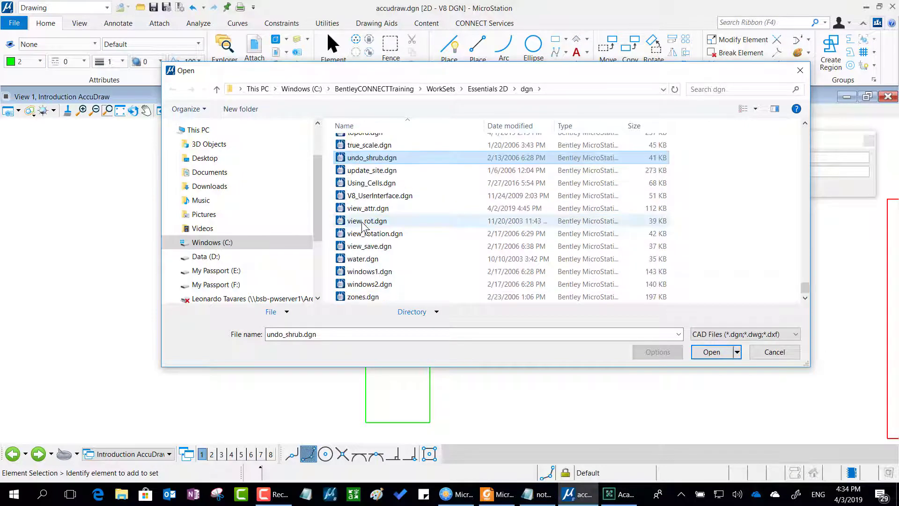
pyautogui.doubleClick(370, 184)
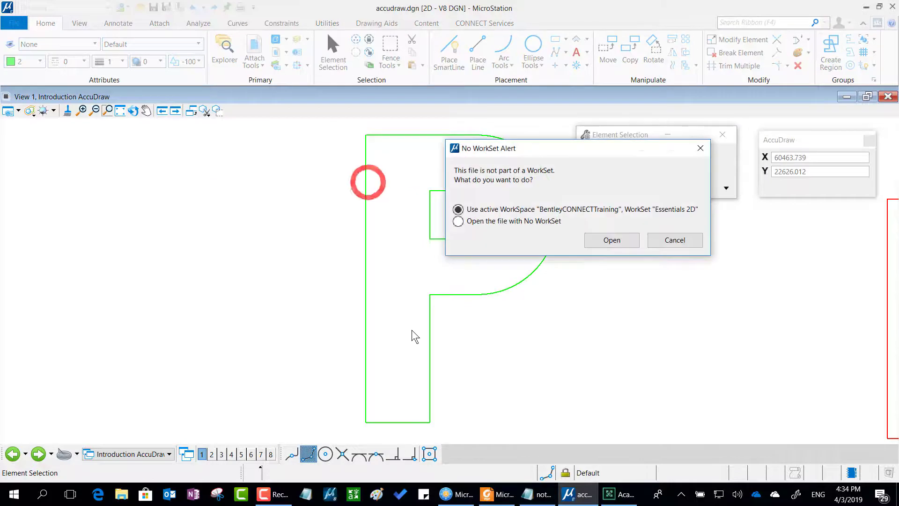
pyautogui.click(622, 246)
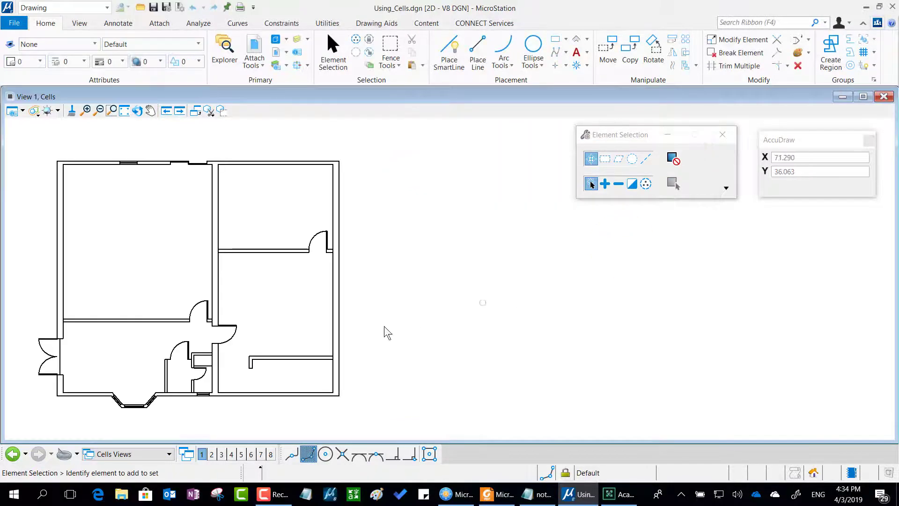
pyautogui.moveTo(275, 307)
pyautogui.mouseDown(button='middle')
pyautogui.moveTo(327, 298)
pyautogui.moveTo(501, 299)
pyautogui.mouseUp(button='middle')
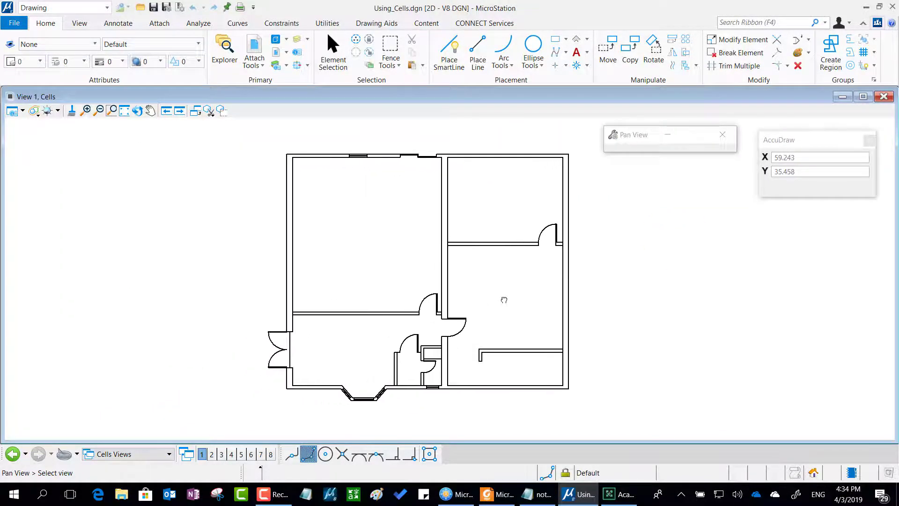
pyautogui.rightClick(503, 300)
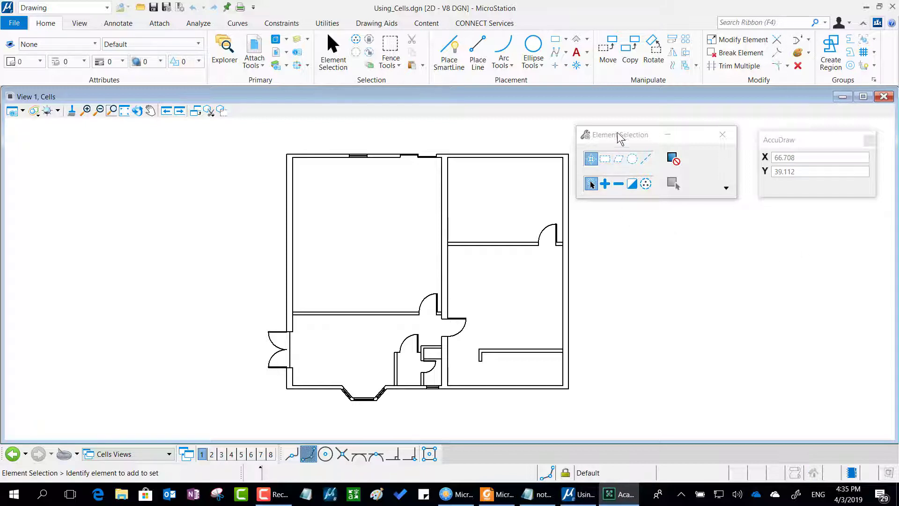
pyautogui.moveTo(618, 136); pyautogui.dragTo(101, 128)
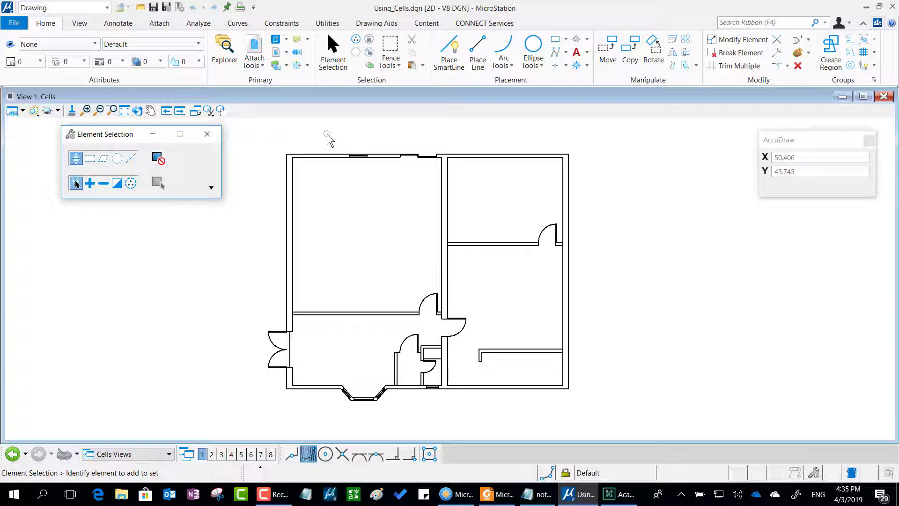
# Examine where the cell tools are found among the annotation and placement tools, including the list of cell placement commands.
pyautogui.moveTo(155, 5)
pyautogui.mouseDown()
pyautogui.moveTo(96, 6)
pyautogui.moveTo(88, 27)
pyautogui.moveTo(106, 47)
pyautogui.moveTo(136, 47)
pyautogui.moveTo(162, 33)
pyautogui.moveTo(149, 2)
pyautogui.mouseUp()
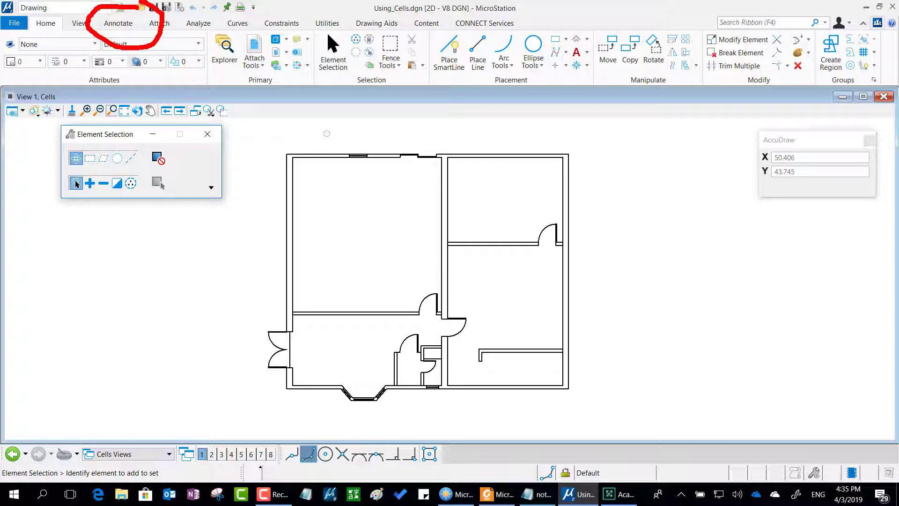
pyautogui.moveTo(248, 167)
pyautogui.mouseDown()
pyautogui.moveTo(247, 119)
pyautogui.moveTo(155, 46)
pyautogui.moveTo(157, 72)
pyautogui.moveTo(200, 35)
pyautogui.mouseUp()
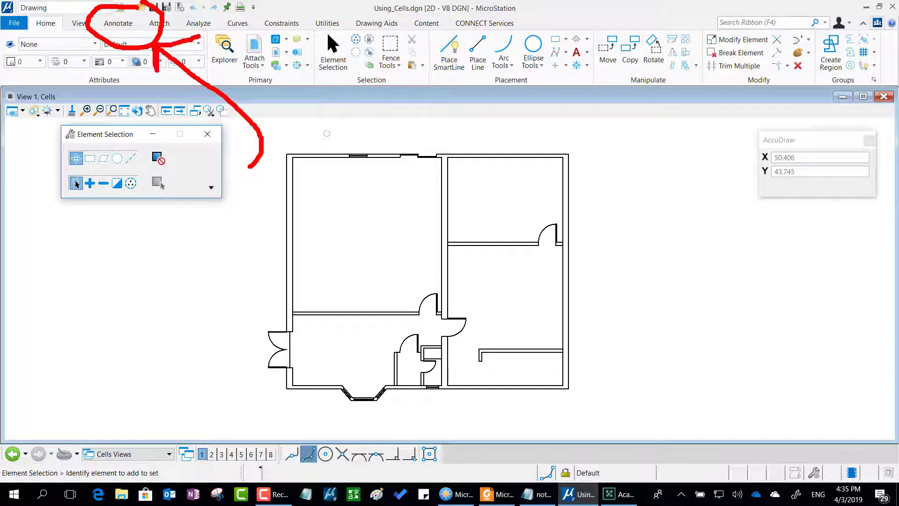
pyautogui.press('Escape')
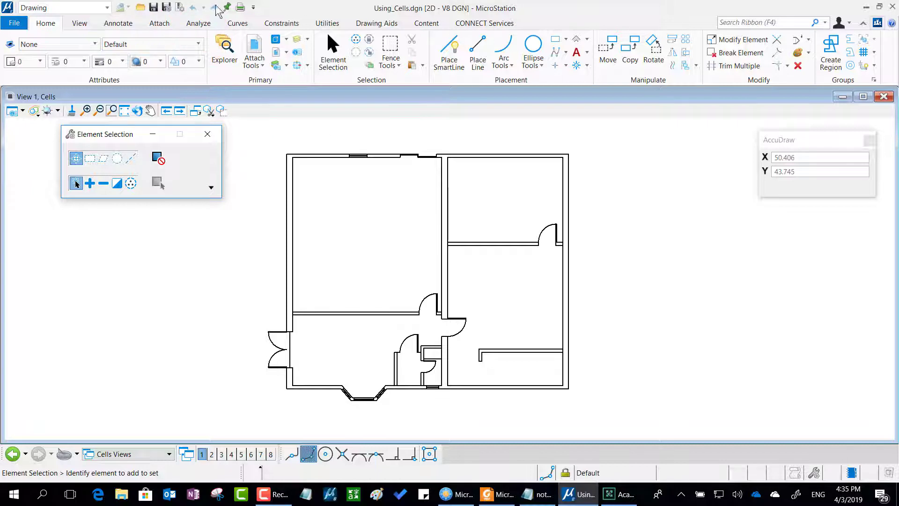
pyautogui.click(125, 22)
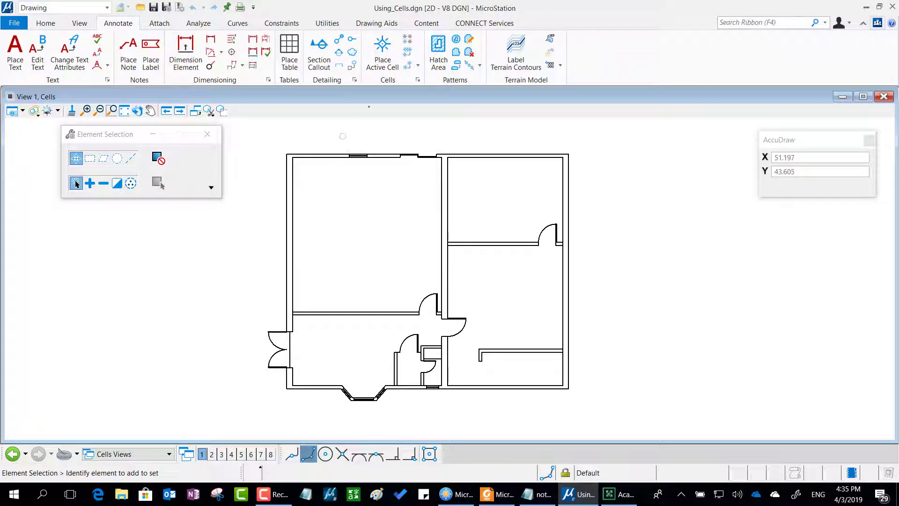
pyautogui.moveTo(426, 32)
pyautogui.mouseDown()
pyautogui.moveTo(371, 26)
pyautogui.moveTo(346, 90)
pyautogui.moveTo(426, 111)
pyautogui.moveTo(440, 51)
pyautogui.moveTo(417, 21)
pyautogui.mouseUp()
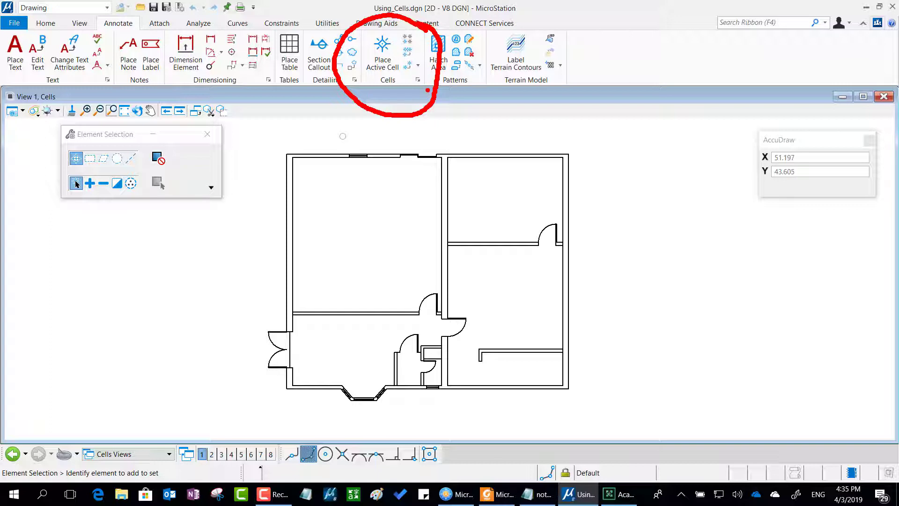
pyautogui.press('Escape')
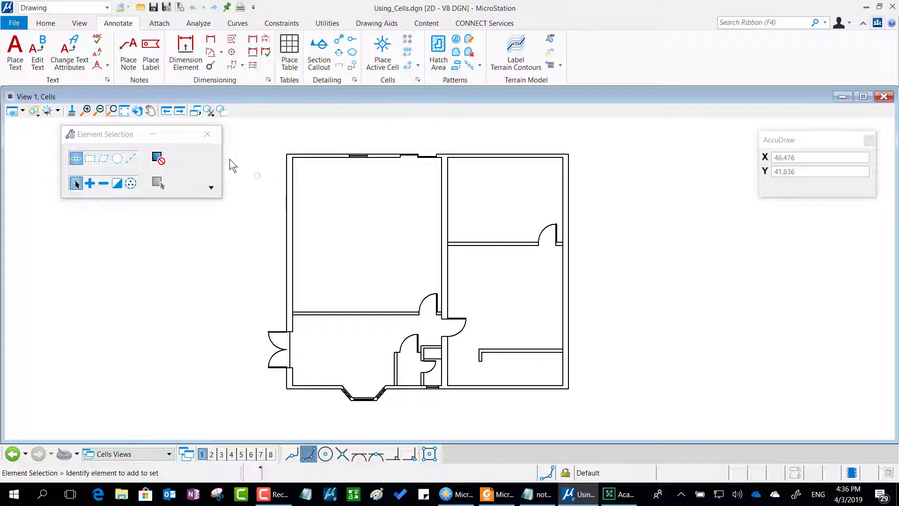
pyautogui.click(46, 24)
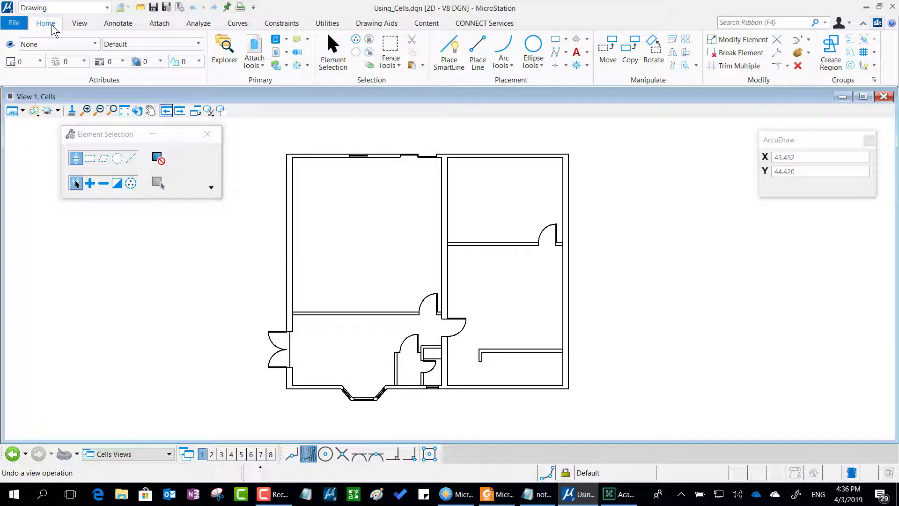
pyautogui.moveTo(61, 10)
pyautogui.mouseDown()
pyautogui.moveTo(34, 6)
pyautogui.moveTo(12, 28)
pyautogui.moveTo(49, 45)
pyautogui.moveTo(84, 37)
pyautogui.moveTo(59, 2)
pyautogui.mouseUp()
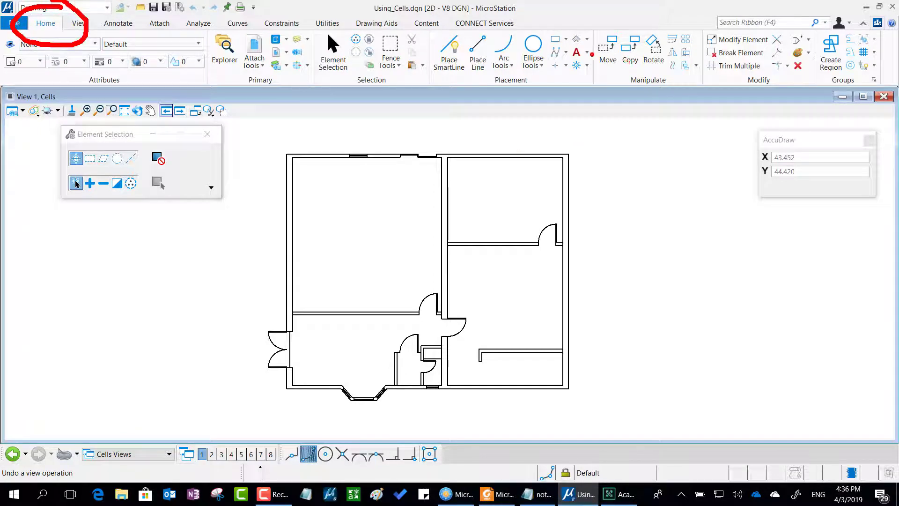
pyautogui.moveTo(593, 54)
pyautogui.mouseDown()
pyautogui.moveTo(569, 51)
pyautogui.moveTo(559, 75)
pyautogui.moveTo(592, 80)
pyautogui.moveTo(601, 60)
pyautogui.moveTo(594, 55)
pyautogui.mouseUp()
pyautogui.moveTo(617, 176)
pyautogui.mouseDown()
pyautogui.moveTo(619, 134)
pyautogui.moveTo(599, 80)
pyautogui.mouseUp()
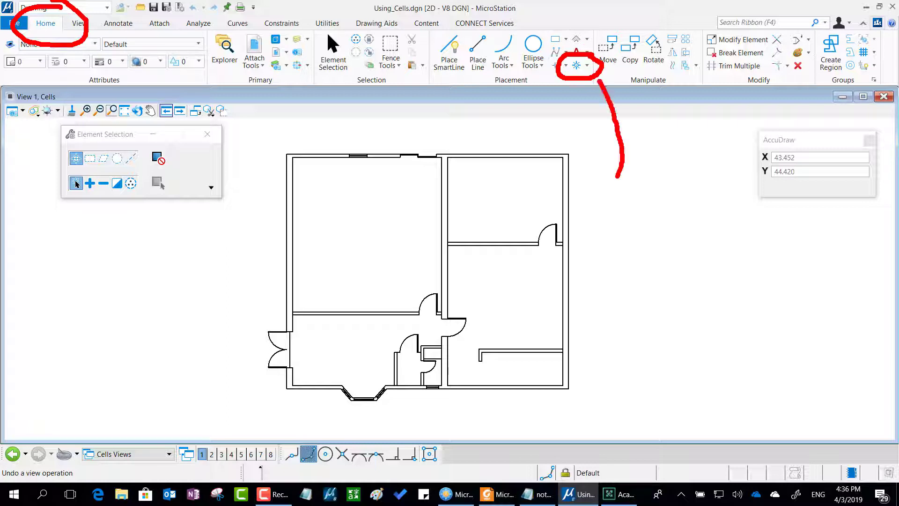
pyautogui.moveTo(594, 110)
pyautogui.mouseDown()
pyautogui.moveTo(600, 78)
pyautogui.moveTo(625, 94)
pyautogui.mouseUp()
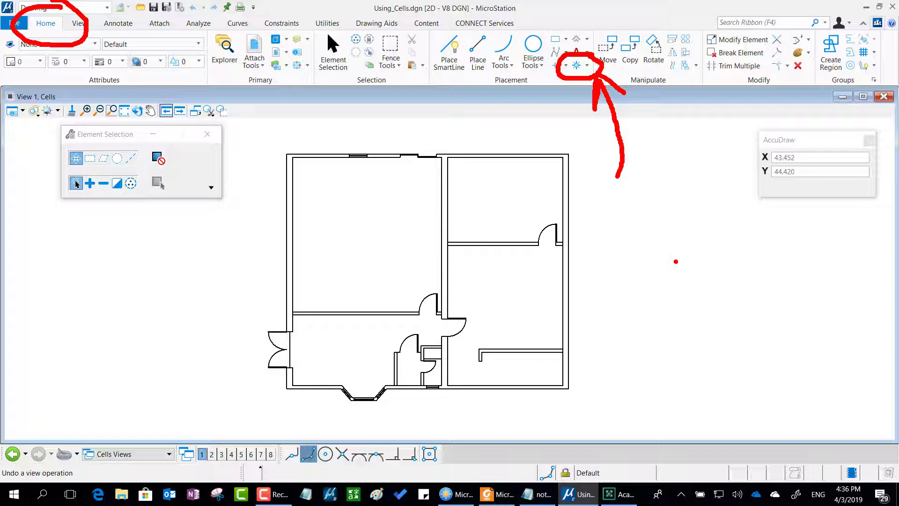
pyautogui.press('Escape')
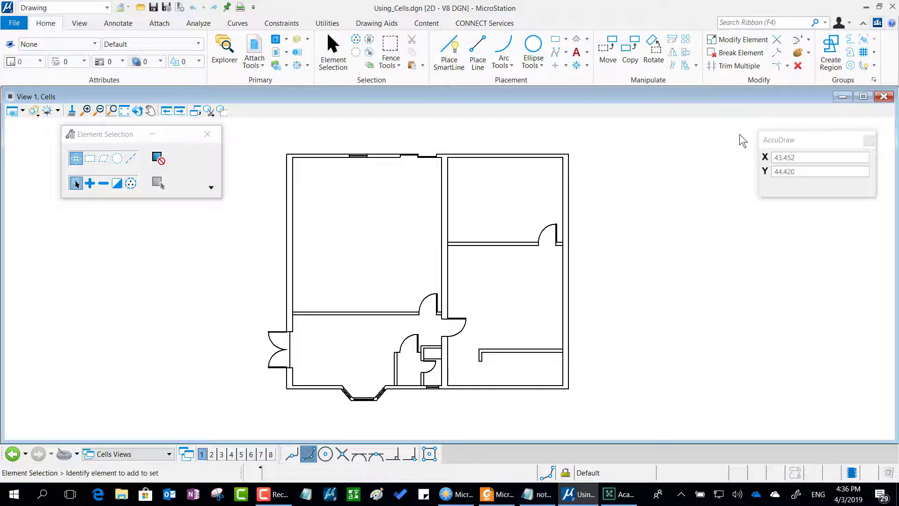
pyautogui.click(587, 66)
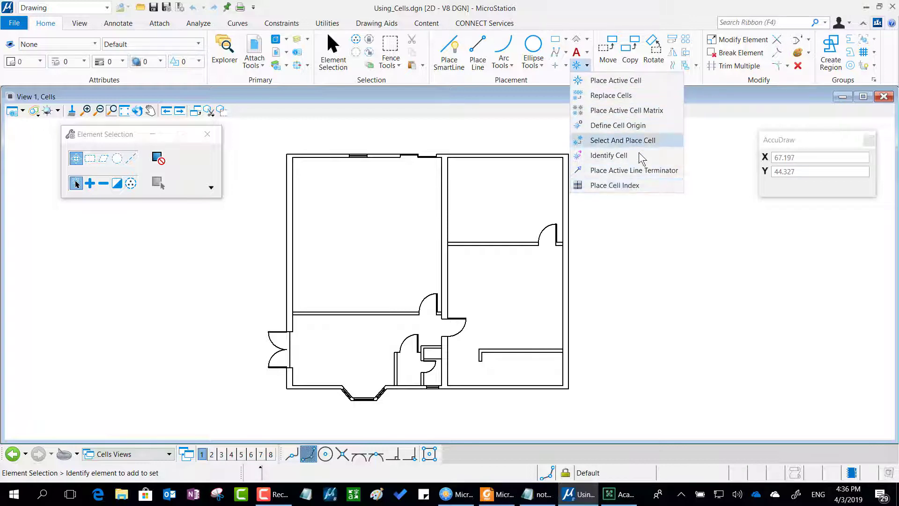
pyautogui.click(661, 242)
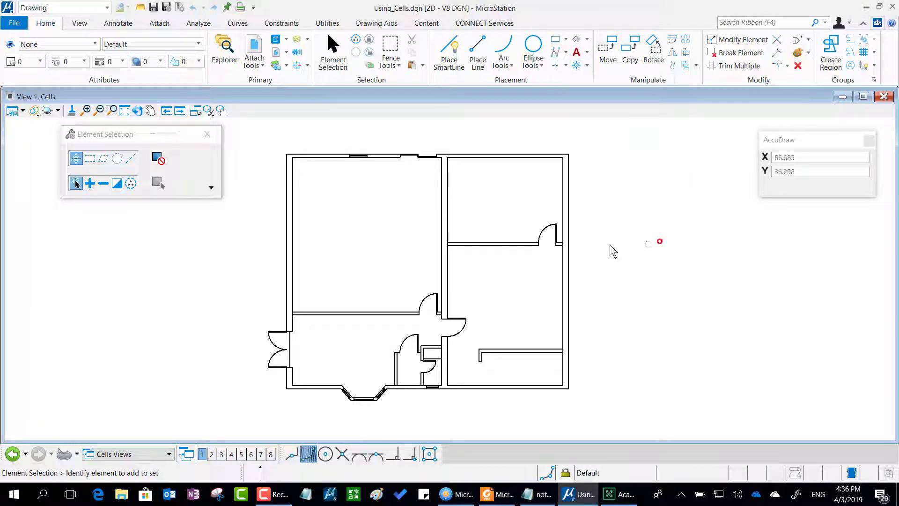
# Open the Cell Library dialog from the annotation cell tools to view it, close it, and return to the general placement tools.
pyautogui.click(118, 23)
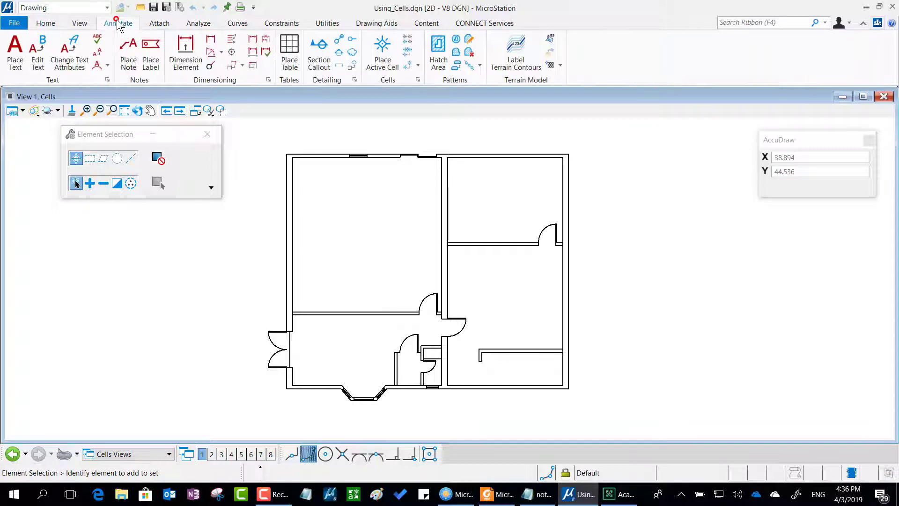
pyautogui.click(382, 129)
pyautogui.moveTo(426, 70)
pyautogui.mouseDown()
pyautogui.moveTo(409, 73)
pyautogui.moveTo(409, 92)
pyautogui.moveTo(430, 95)
pyautogui.moveTo(438, 74)
pyautogui.moveTo(424, 68)
pyautogui.mouseUp()
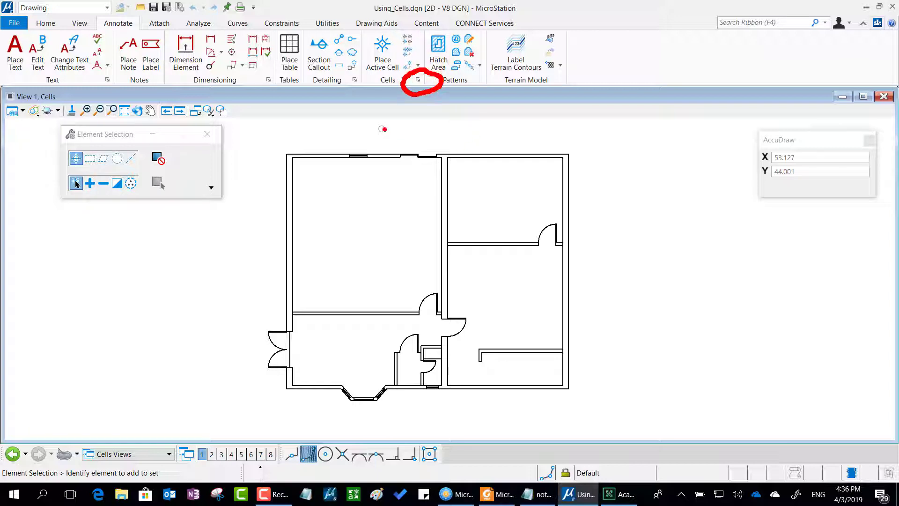
pyautogui.moveTo(383, 130)
pyautogui.mouseDown()
pyautogui.moveTo(382, 102)
pyautogui.moveTo(371, 101)
pyautogui.moveTo(392, 100)
pyautogui.mouseUp()
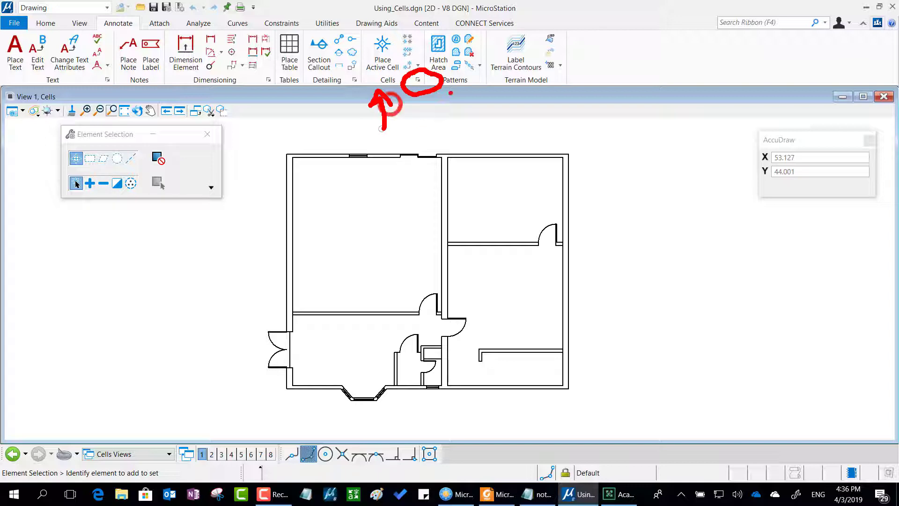
pyautogui.press('Escape')
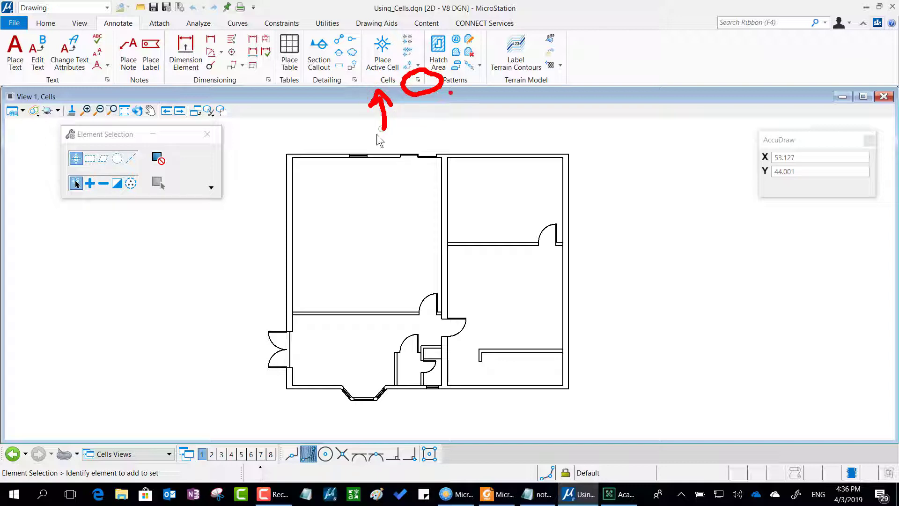
pyautogui.click(420, 82)
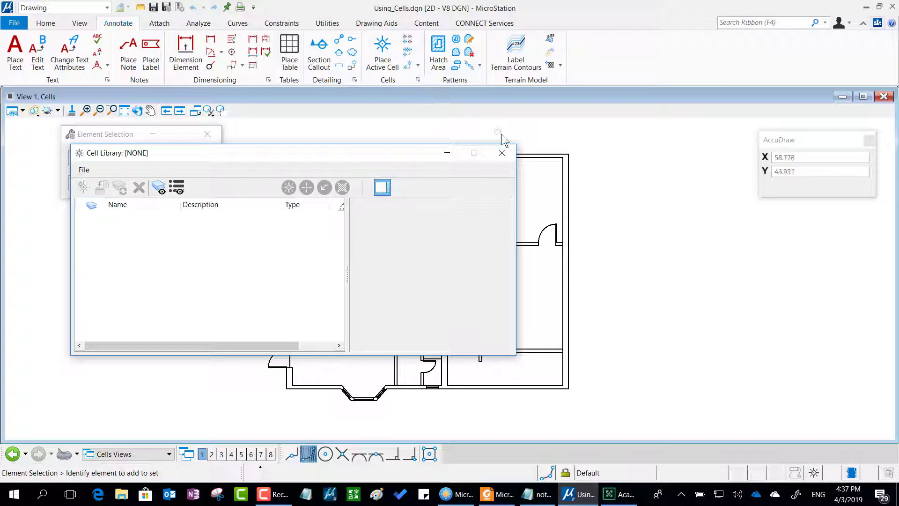
pyautogui.click(505, 152)
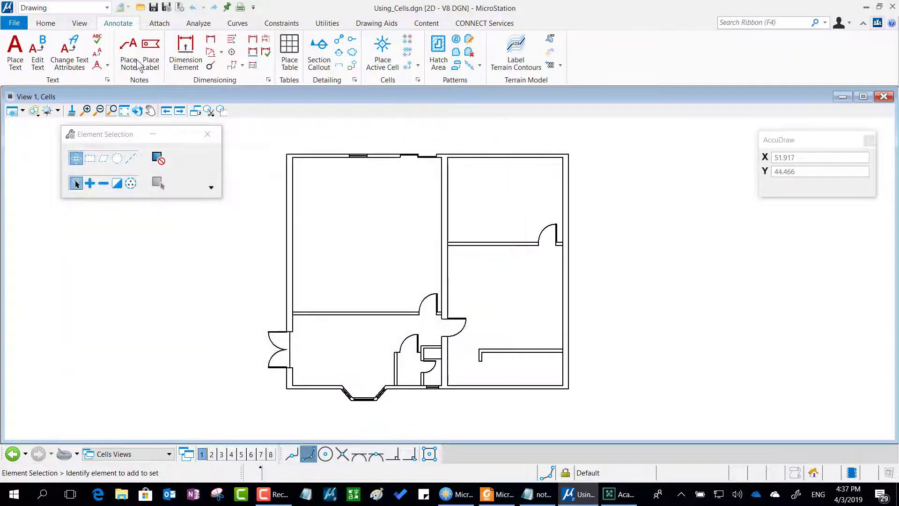
pyautogui.click(50, 23)
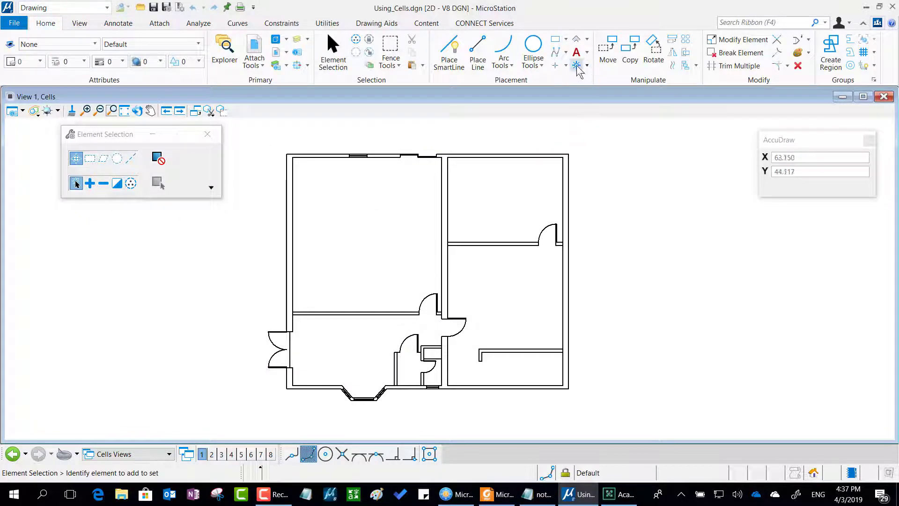
# Start the Place Active Cell tool and move its settings window beside the AccuDraw window.
pyautogui.click(591, 67)
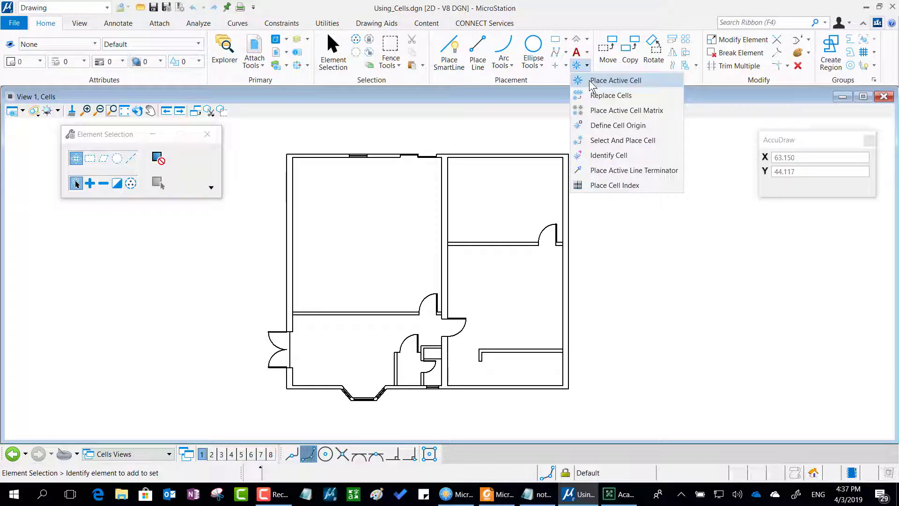
pyautogui.click(589, 80)
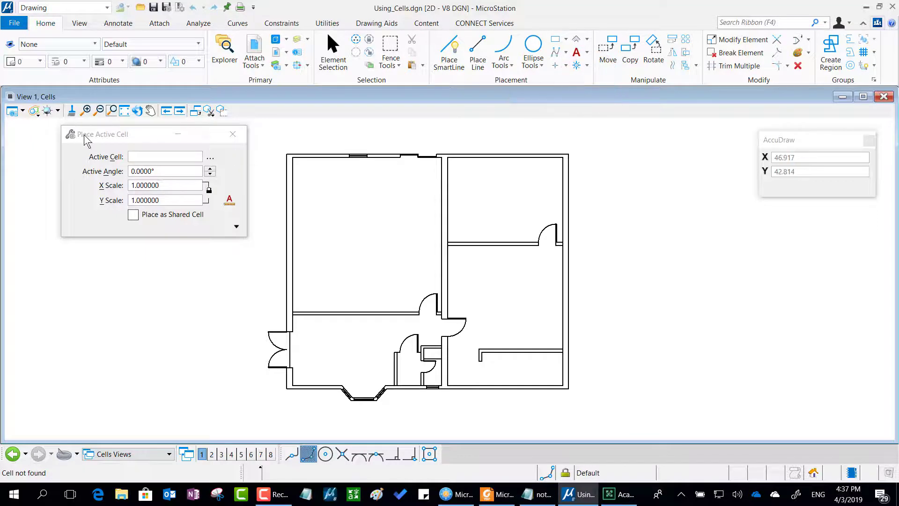
pyautogui.moveTo(83, 134); pyautogui.dragTo(556, 143)
pyautogui.click(559, 137)
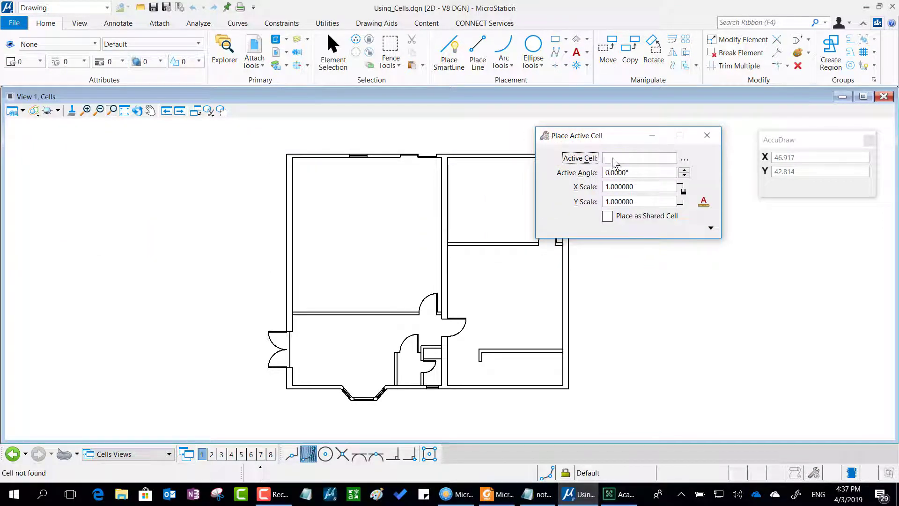
# Browse for the active cell to bring up the Cell Library, and move that window up beside the Place Active Cell settings.
pyautogui.click(684, 160)
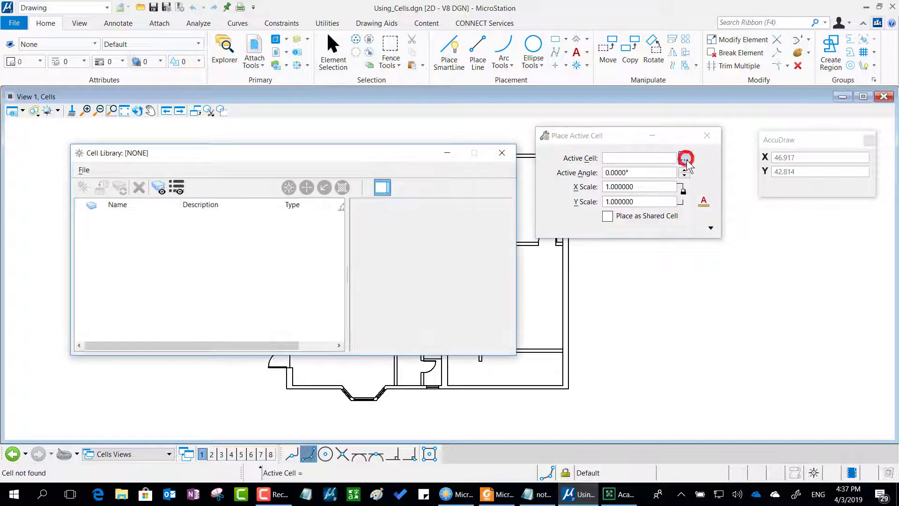
pyautogui.moveTo(211, 157); pyautogui.dragTo(209, 137)
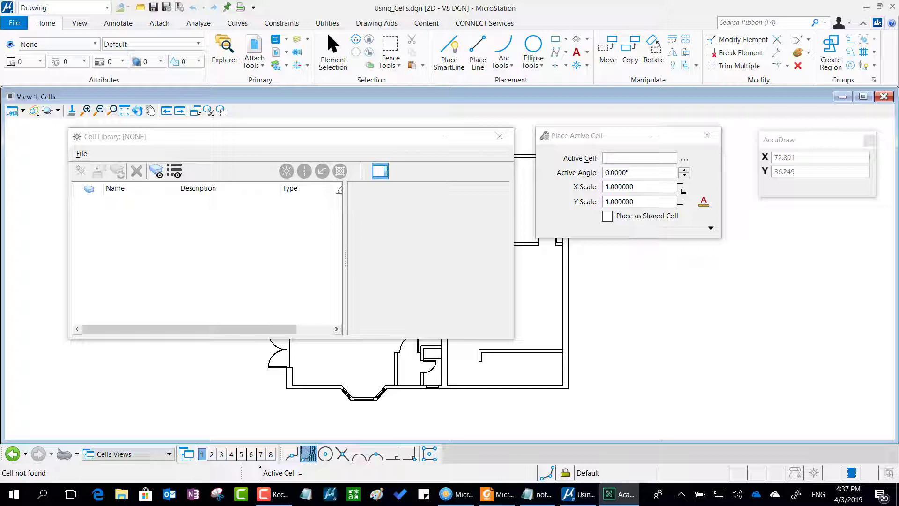
pyautogui.click(247, 139)
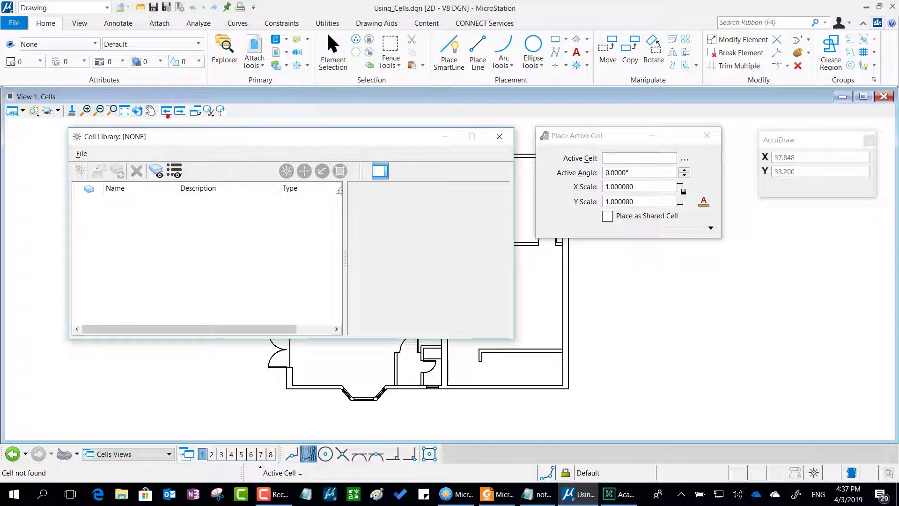
pyautogui.moveTo(168, 117)
pyautogui.mouseDown()
pyautogui.moveTo(120, 120)
pyautogui.moveTo(152, 154)
pyautogui.moveTo(157, 115)
pyautogui.moveTo(113, 128)
pyautogui.mouseUp()
# Attach the interior.cel library file from the Essentials 2D Standards\Cell folder.
pyautogui.click(82, 154)
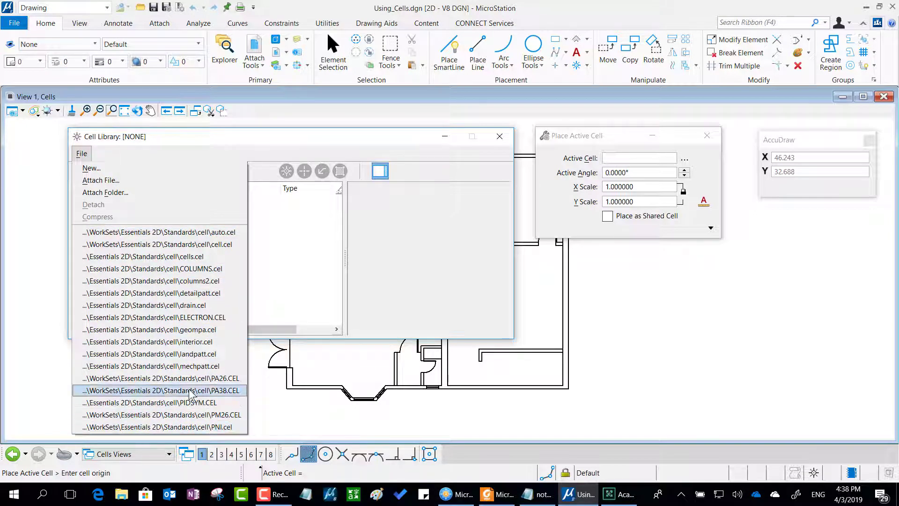
pyautogui.click(99, 182)
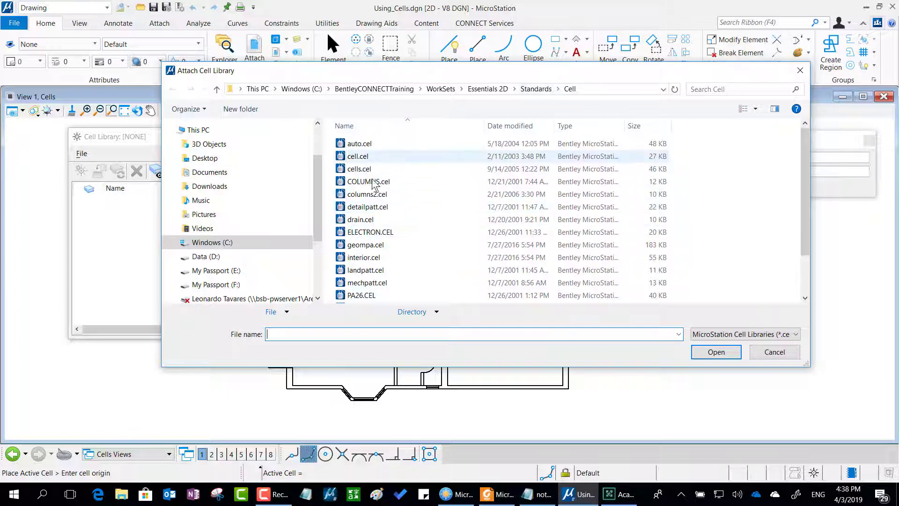
pyautogui.click(374, 245)
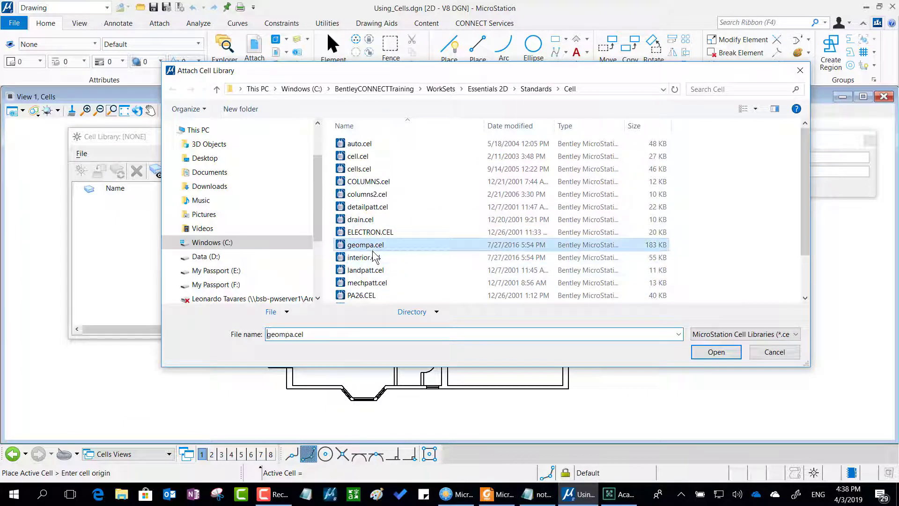
pyautogui.click(370, 257)
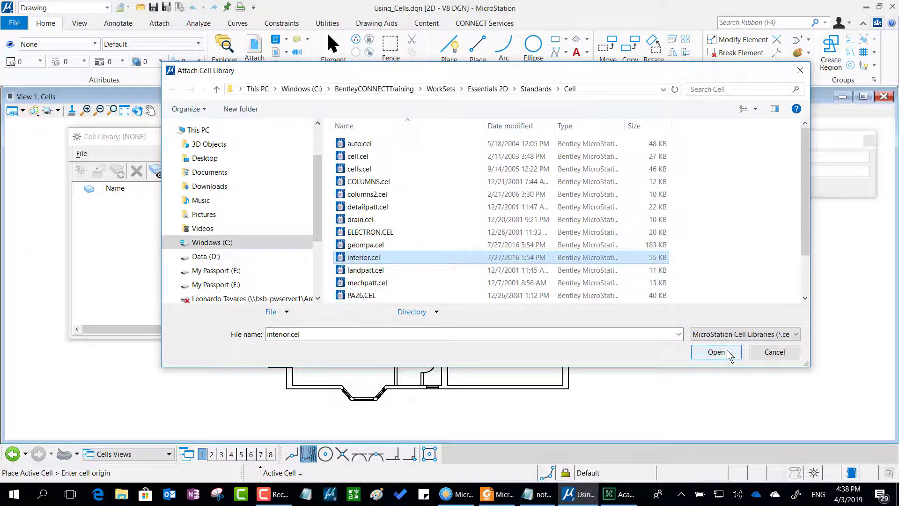
pyautogui.doubleClick(390, 257)
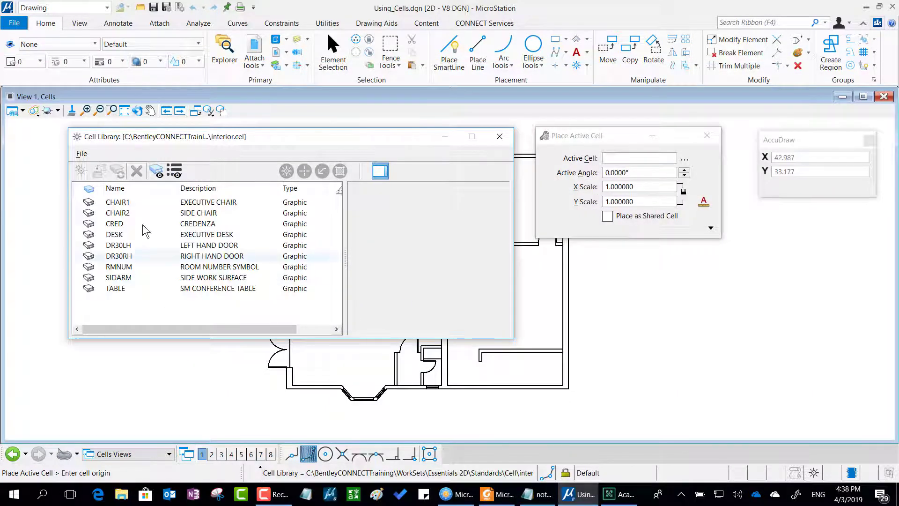
# Attach interior.cel again using the Cell Library's list of available library files, and slightly reposition the window.
pyautogui.click(82, 153)
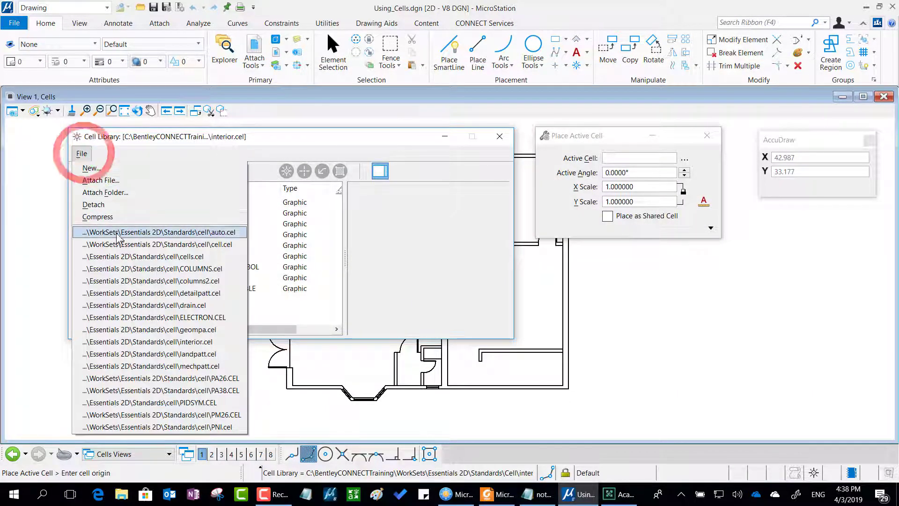
pyautogui.click(140, 343)
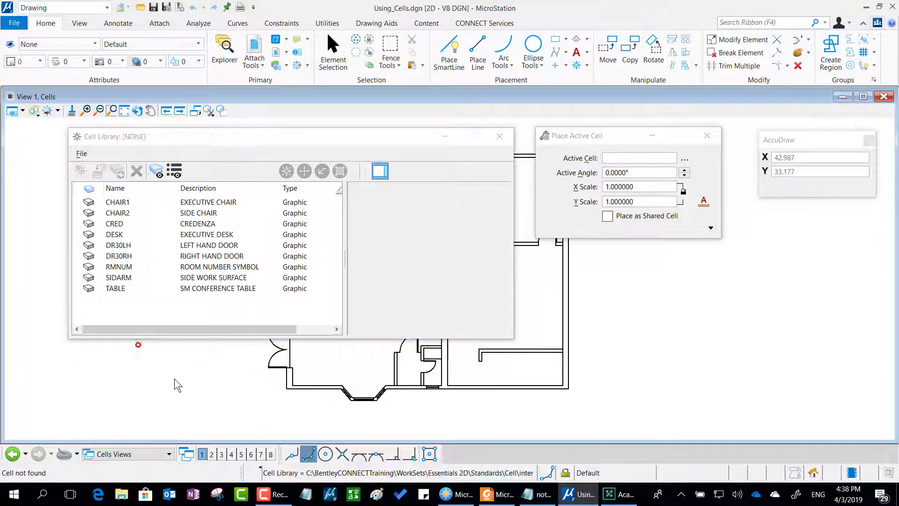
pyautogui.moveTo(343, 142); pyautogui.dragTo(345, 140)
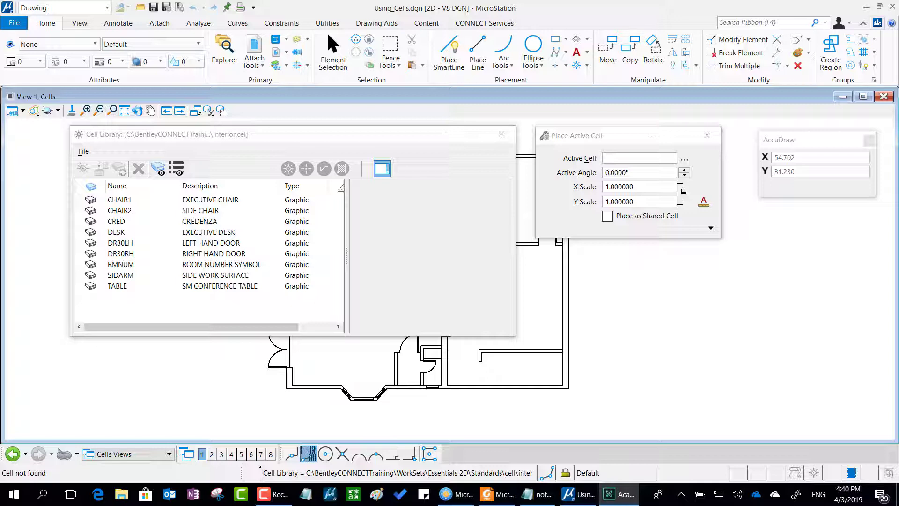
# Switch to notas.txt in Notepad and locate the "Lista de Setagens (salvos com Ctrl-F)" section.
pyautogui.hotkey('alt', 'Tab')
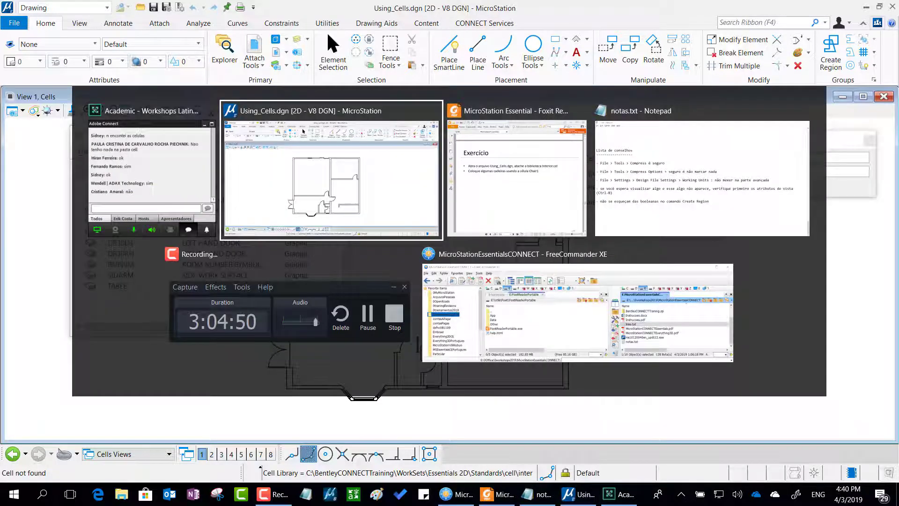
pyautogui.hotkey('alt', 'Tab')
pyautogui.hotkey('alt', 'Tab')
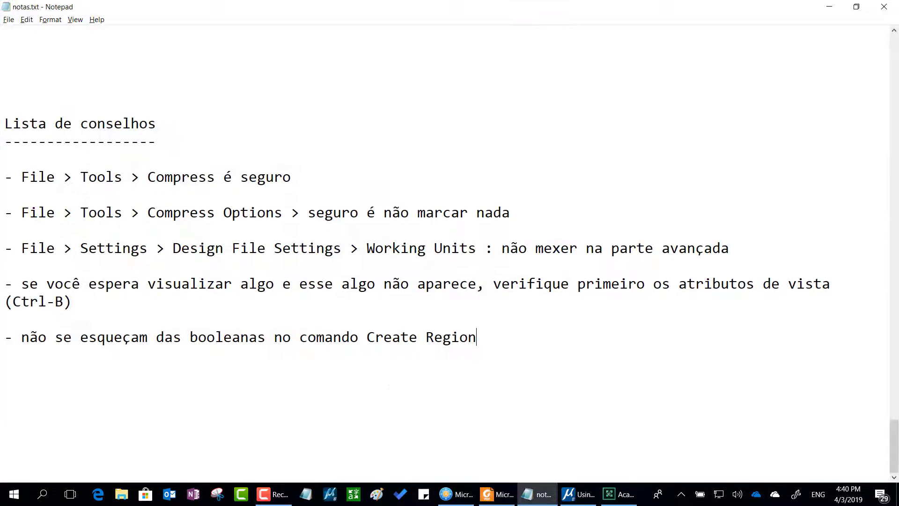
pyautogui.scroll(12, 496, 173)
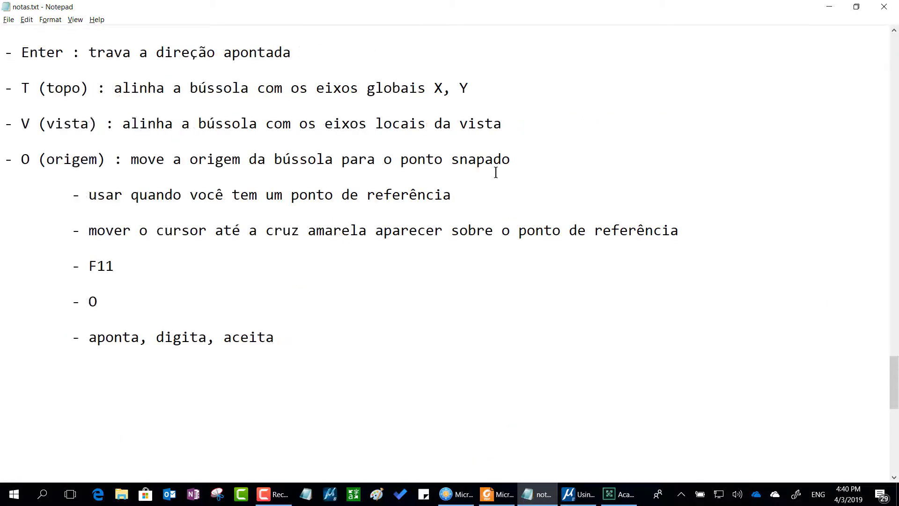
pyautogui.scroll(14, 496, 173)
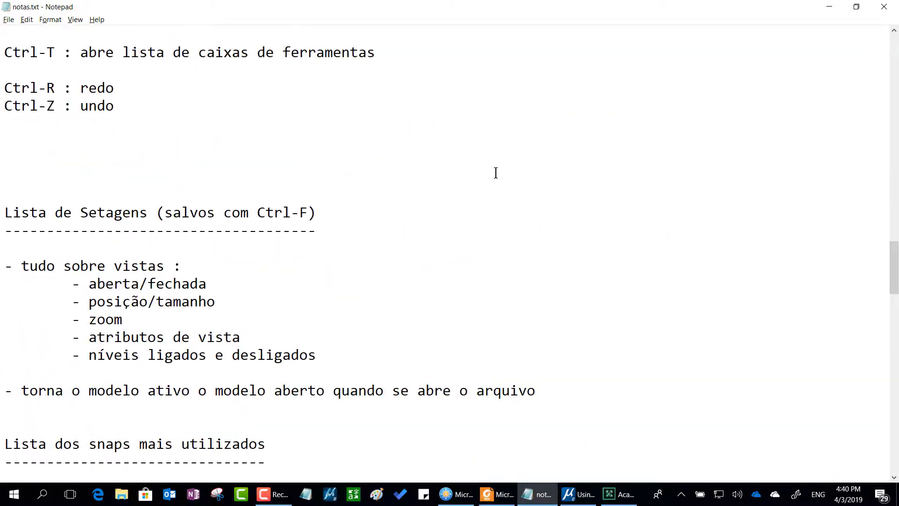
pyautogui.scroll(-2, 496, 172)
pyautogui.moveTo(257, 106); pyautogui.dragTo(308, 104)
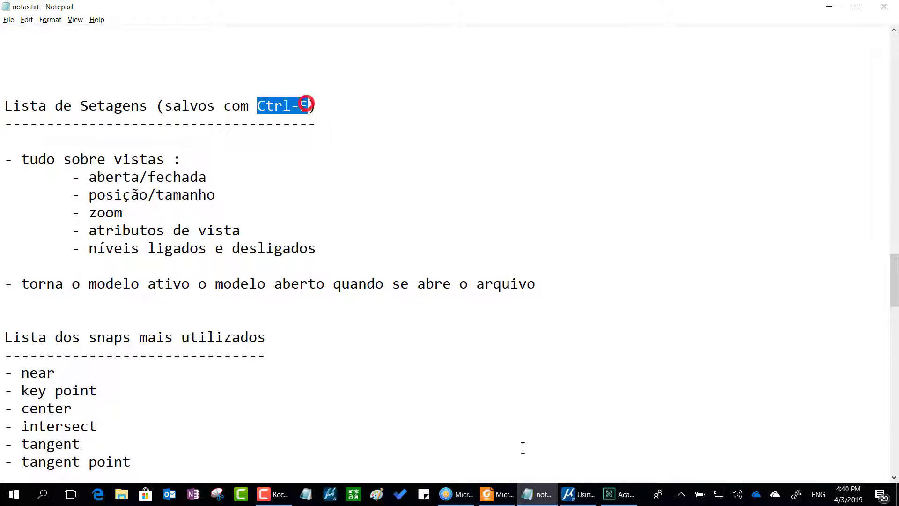
pyautogui.scroll(-2, 170, 119)
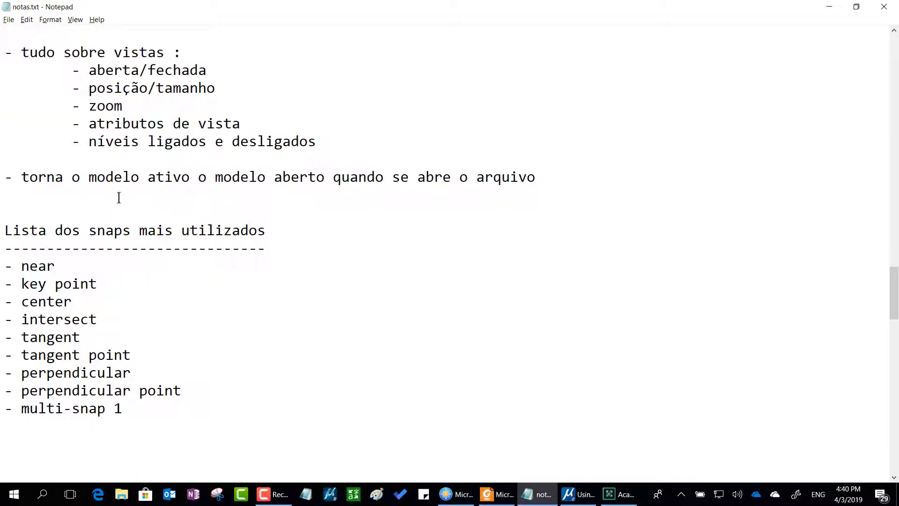
# Insert blank lines between the last item of the settings list and the "Lista dos snaps mais utilizados" heading.
pyautogui.click(118, 196)
pyautogui.press('Return')
pyautogui.press('Return')
pyautogui.press('Return')
pyautogui.press('Return')
pyautogui.press('Return')
pyautogui.press('Return')
pyautogui.press('Return')
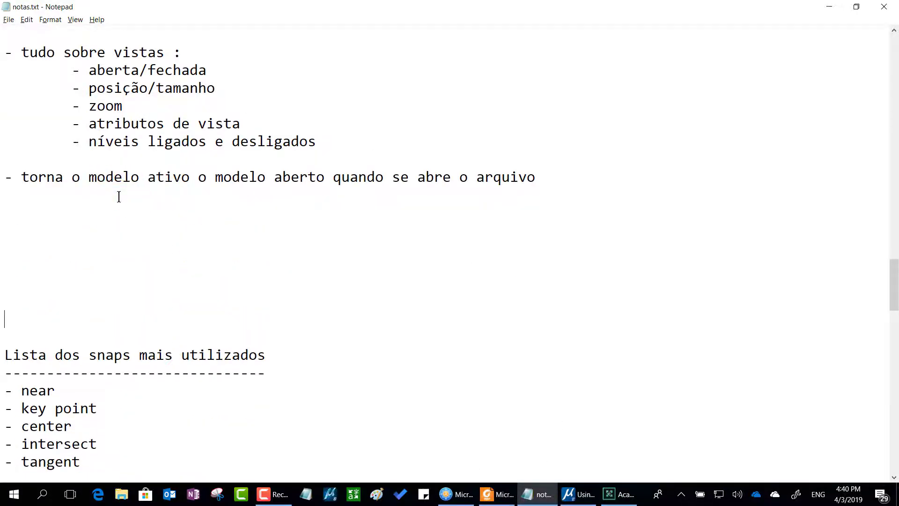
pyautogui.press('Up')
pyautogui.press('Up')
pyautogui.press('Up')
pyautogui.press('Up')
pyautogui.press('Up')
# Add the item "- atachamento da biblioteca de células" below the active-model item of the settings list.
pyautogui.write('- atache')
pyautogui.press('BackSpace')
pyautogui.write('amento da ')
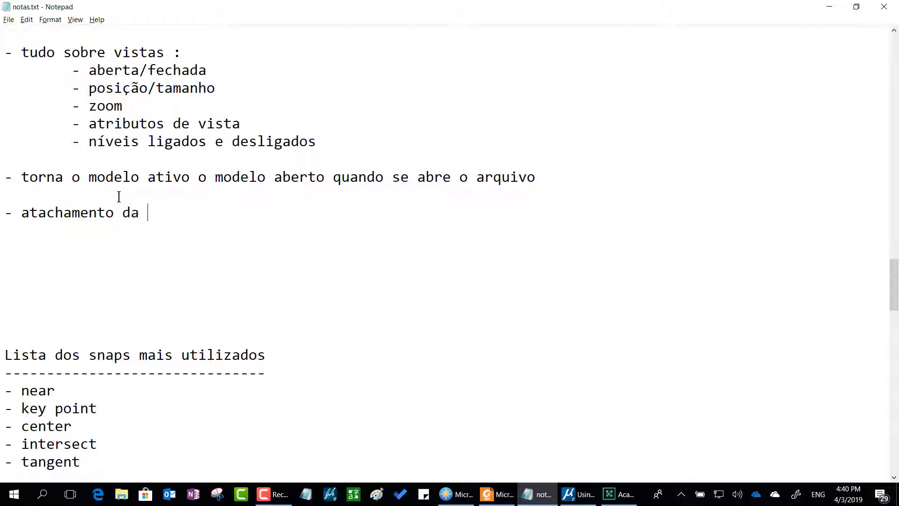
pyautogui.write('bibliotec')
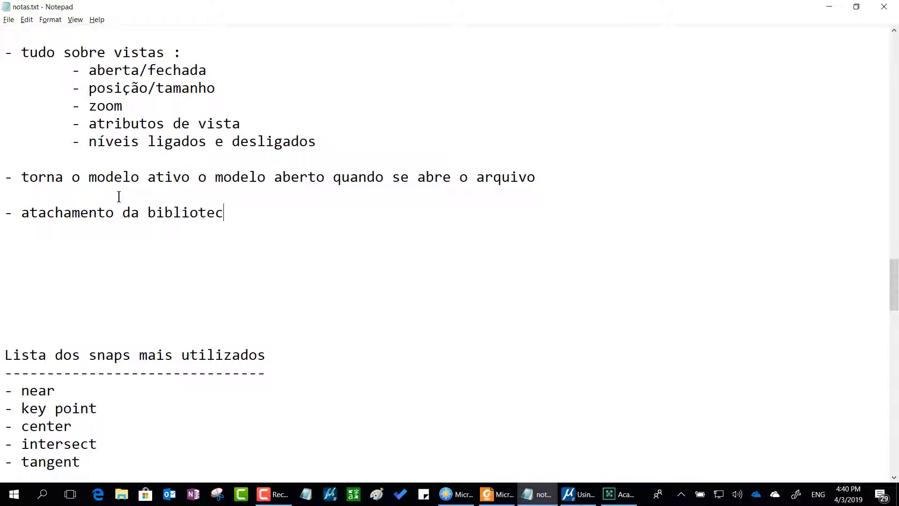
pyautogui.write('a de células')
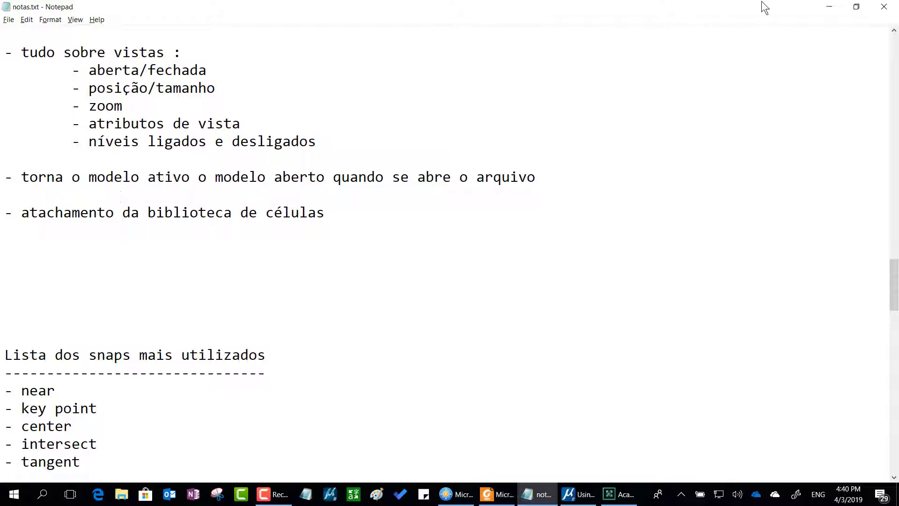
# Return to MicroStation, move the Cell Library window down, and save the drawing's settings with interior.cel attached.
pyautogui.click(829, 6)
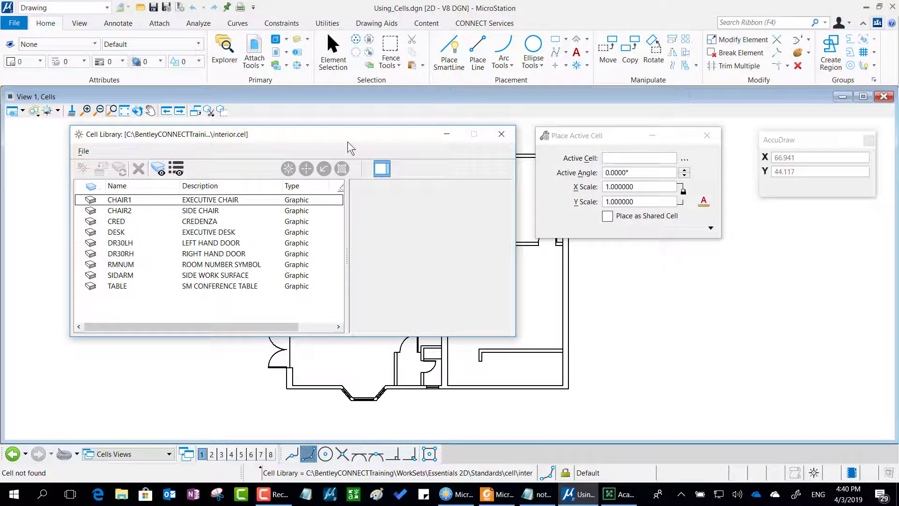
pyautogui.moveTo(347, 141); pyautogui.dragTo(325, 162)
pyautogui.click(326, 162)
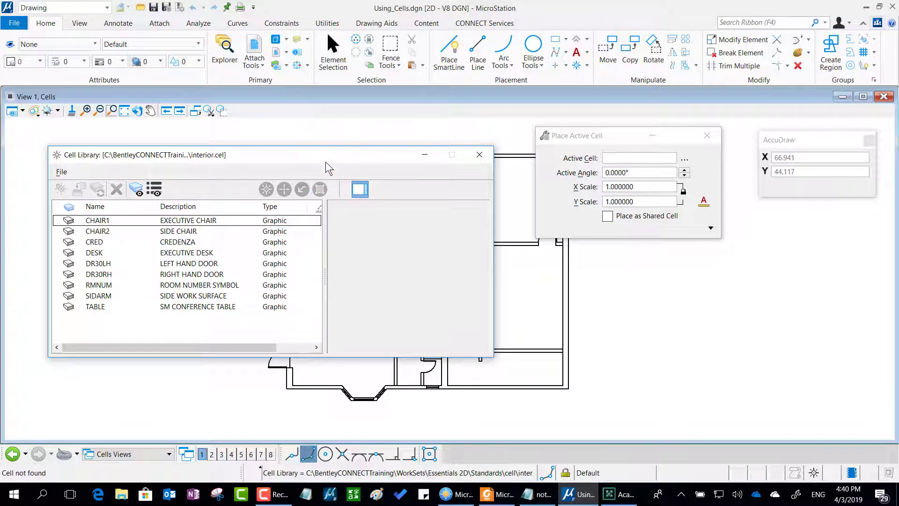
pyautogui.hotkey('ctrl', 'f')
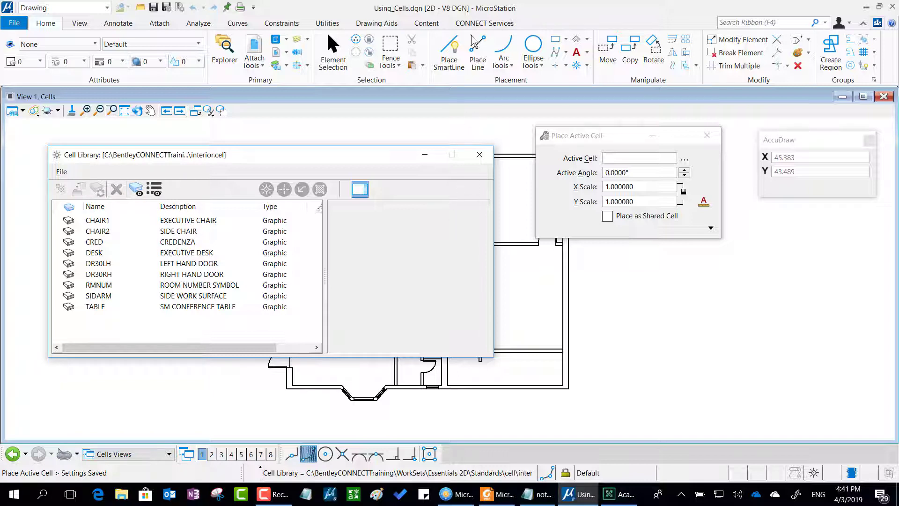
# Move the Cell Library window over the floor plan, view its file commands, and select the CHAIR1 cell for preview.
pyautogui.moveTo(322, 154); pyautogui.dragTo(456, 139)
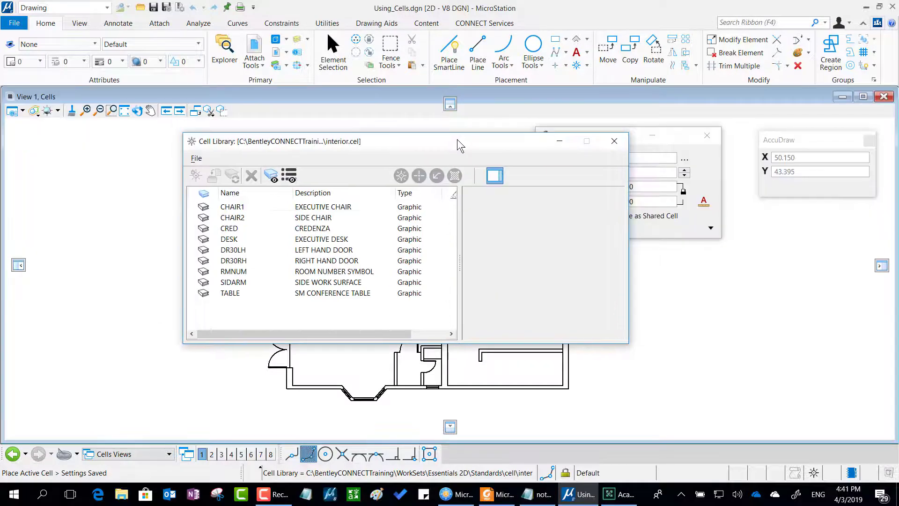
pyautogui.click(196, 159)
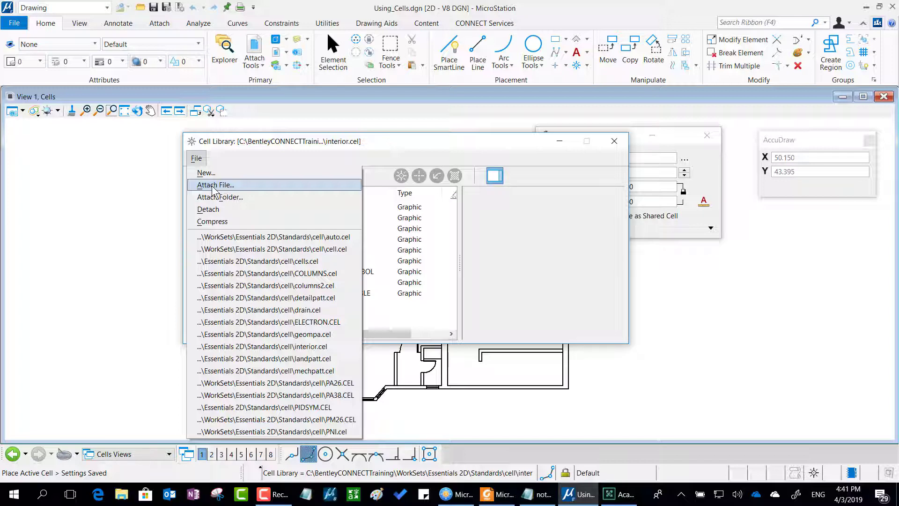
pyautogui.click(512, 232)
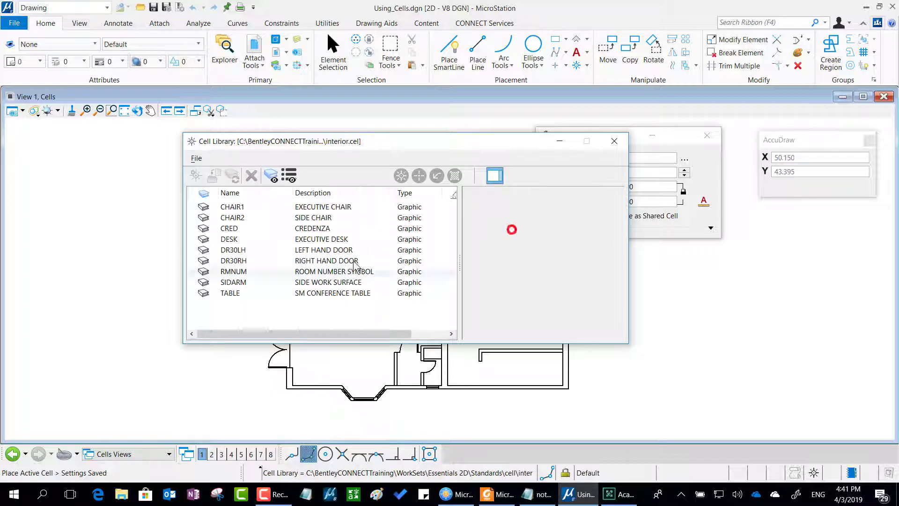
pyautogui.click(237, 207)
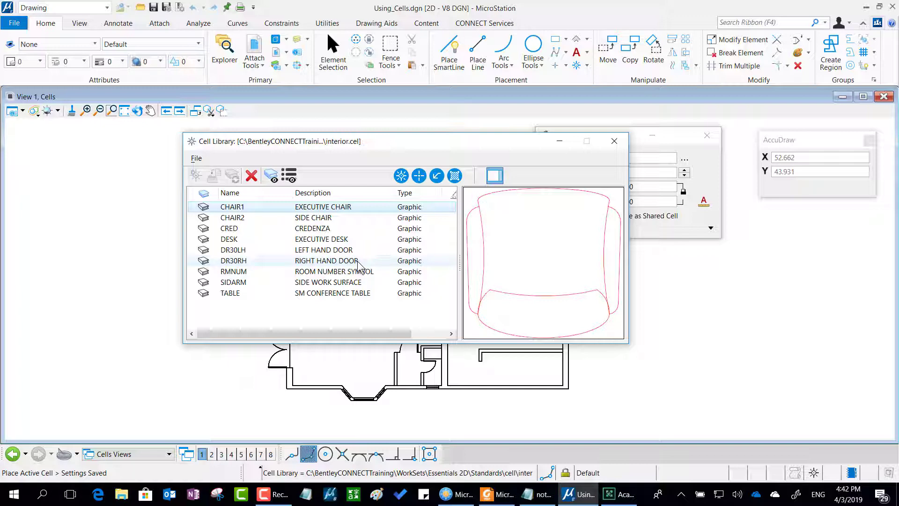
# Attach geompa.cel from the list of available cell libraries, and choose ELECTRON.CEL in its place.
pyautogui.click(196, 159)
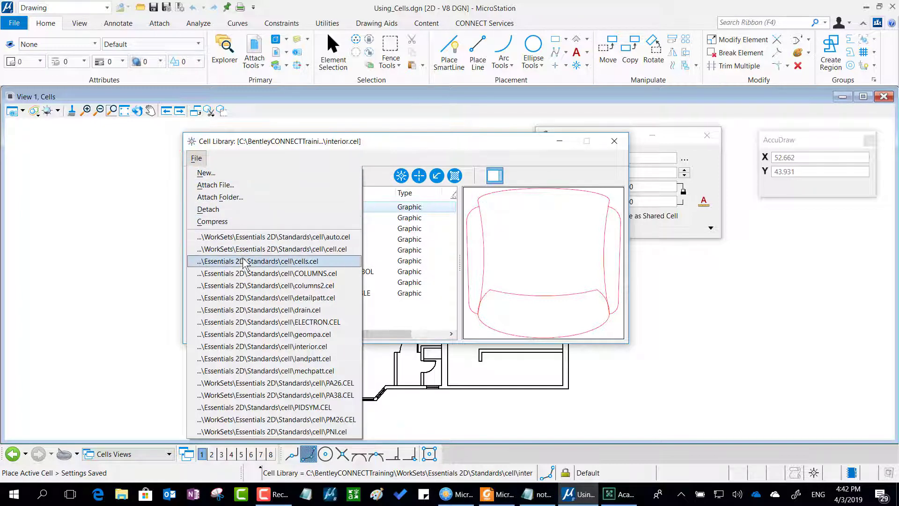
pyautogui.click(257, 335)
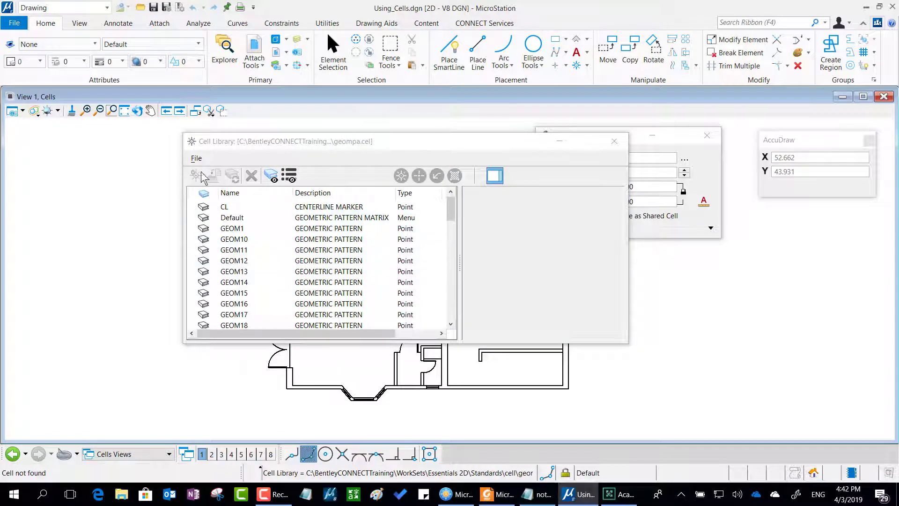
pyautogui.click(196, 159)
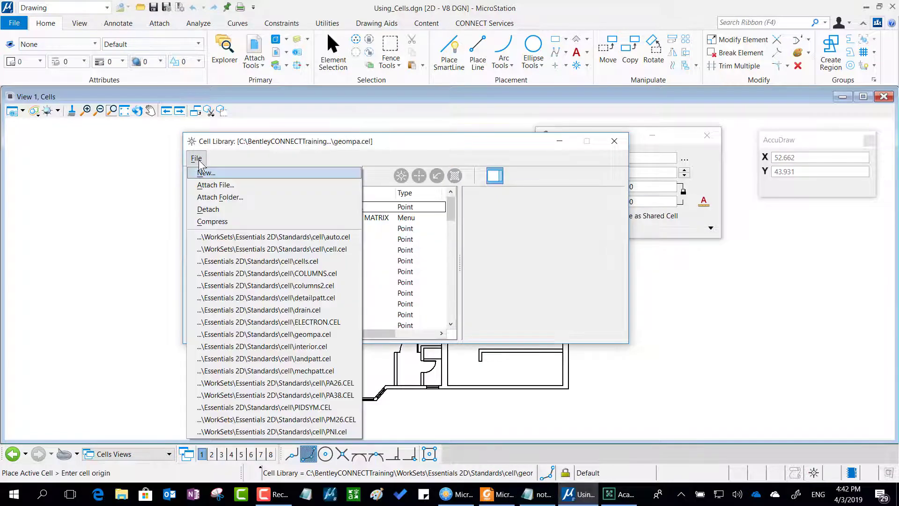
pyautogui.click(255, 323)
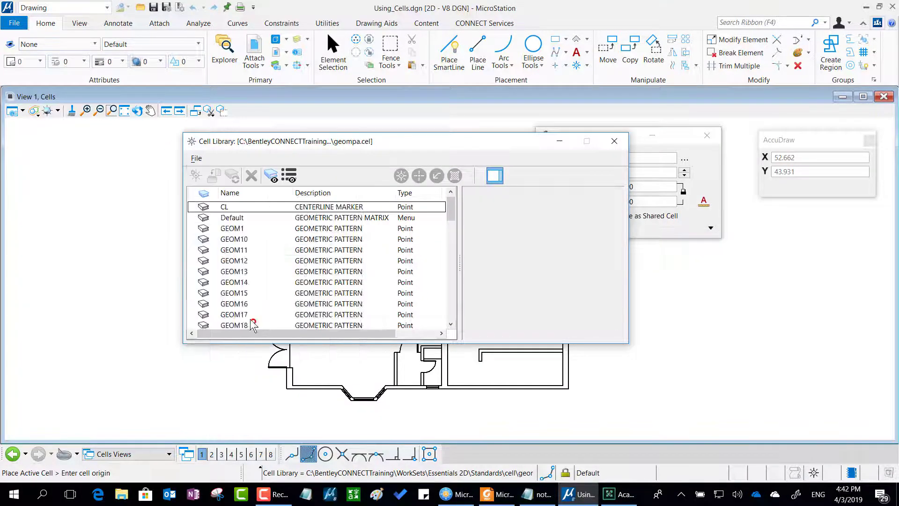
# Attach auto.cel from the list of available cell libraries and preview its Big auto and Small auto cells.
pyautogui.click(195, 160)
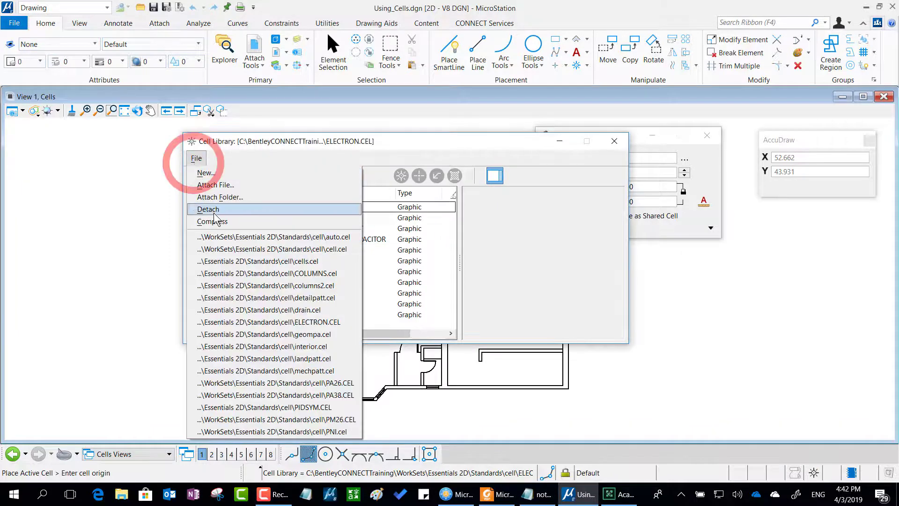
pyautogui.click(216, 244)
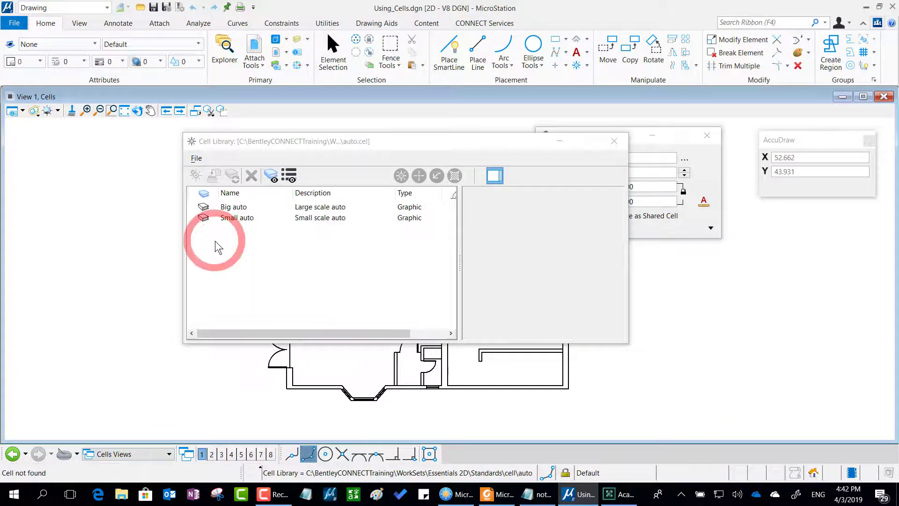
pyautogui.click(240, 206)
pyautogui.click(246, 217)
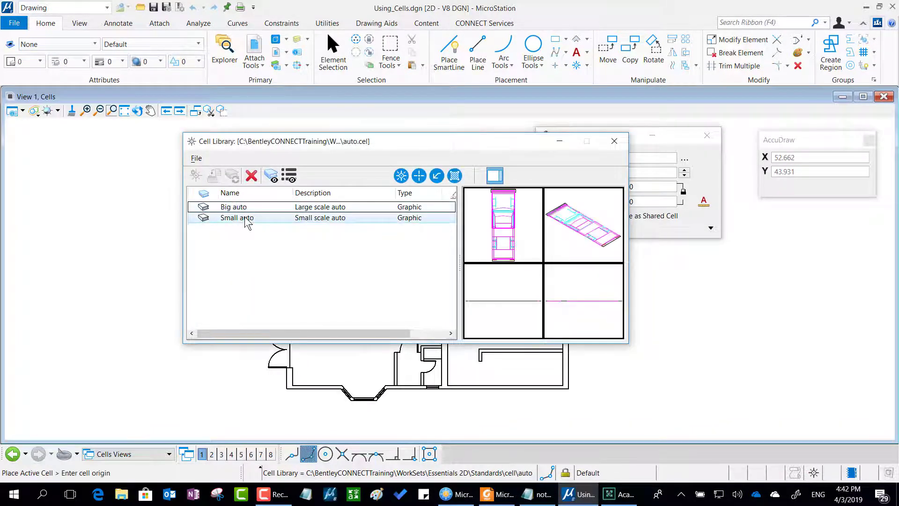
# Attach interior.cel again from the list of available cell libraries and view the library window's file commands.
pyautogui.click(195, 158)
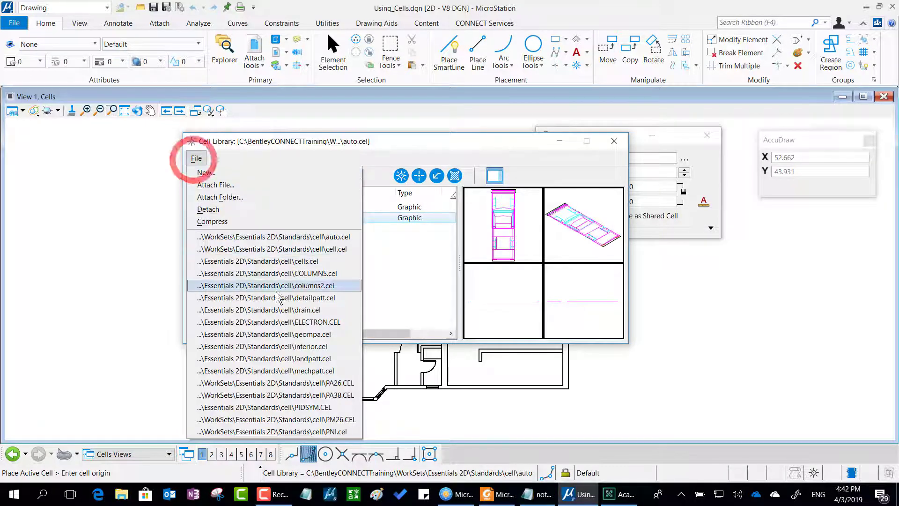
pyautogui.click(318, 347)
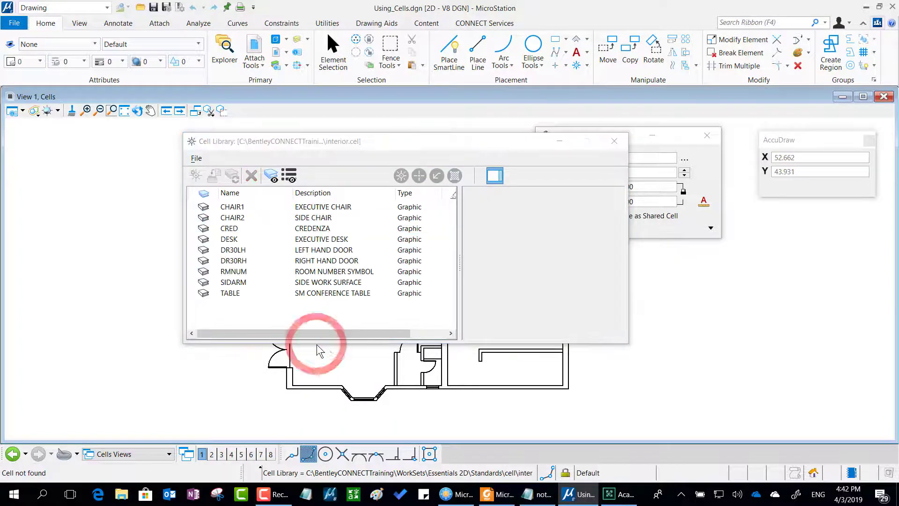
pyautogui.click(337, 141)
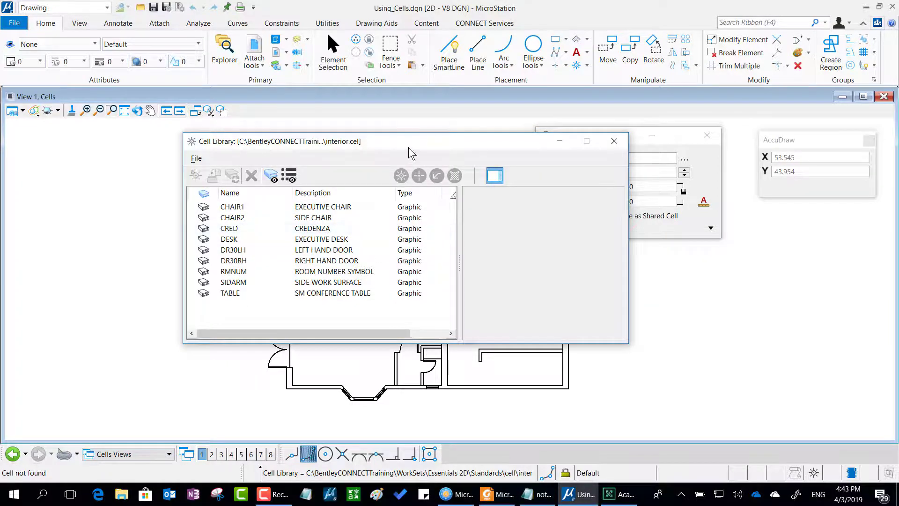
pyautogui.click(196, 158)
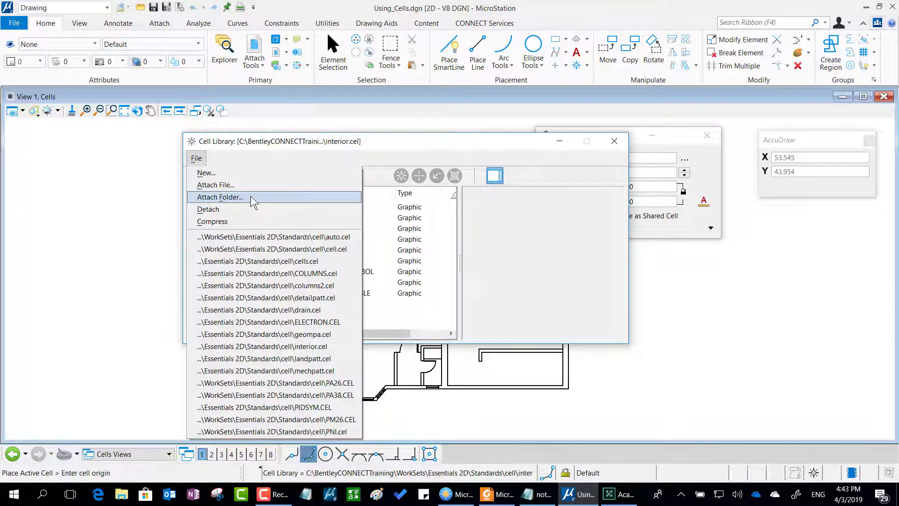
pyautogui.click(260, 143)
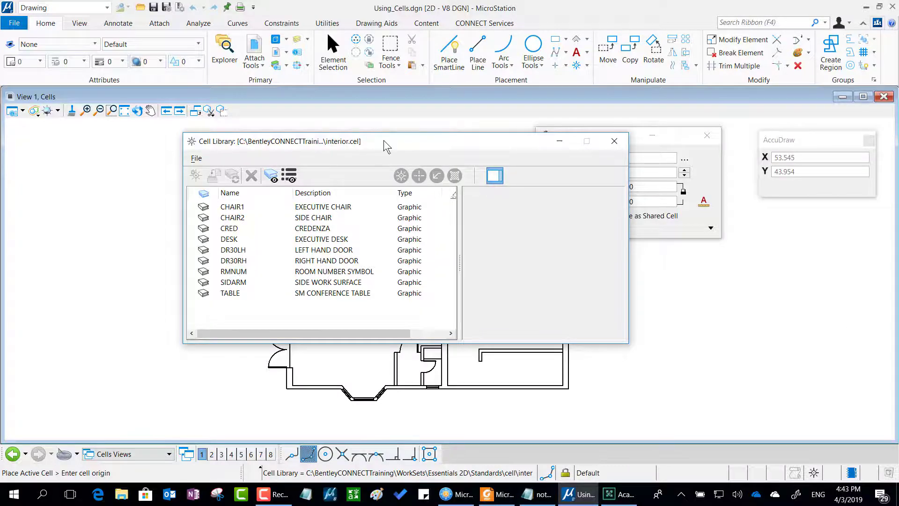
pyautogui.moveTo(384, 140)
pyautogui.mouseDown()
pyautogui.moveTo(439, 476)
pyautogui.moveTo(412, 408)
pyautogui.moveTo(414, 419)
pyautogui.moveTo(385, 133)
pyautogui.mouseUp()
# Switch to File Explorer, open C:\BentleyCONNECTTraining\WorkSets\Essentials 2D\Standards\Cell, and show the folder's full path.
pyautogui.click(121, 494)
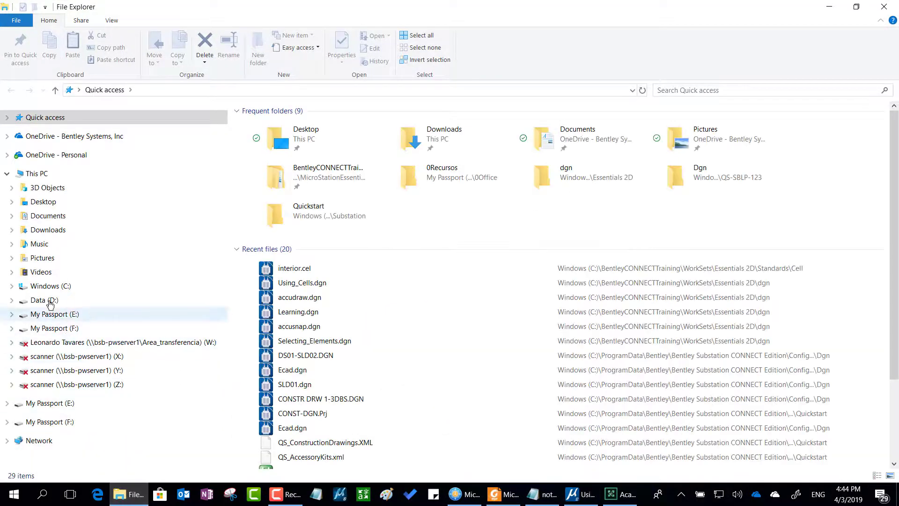
pyautogui.click(50, 287)
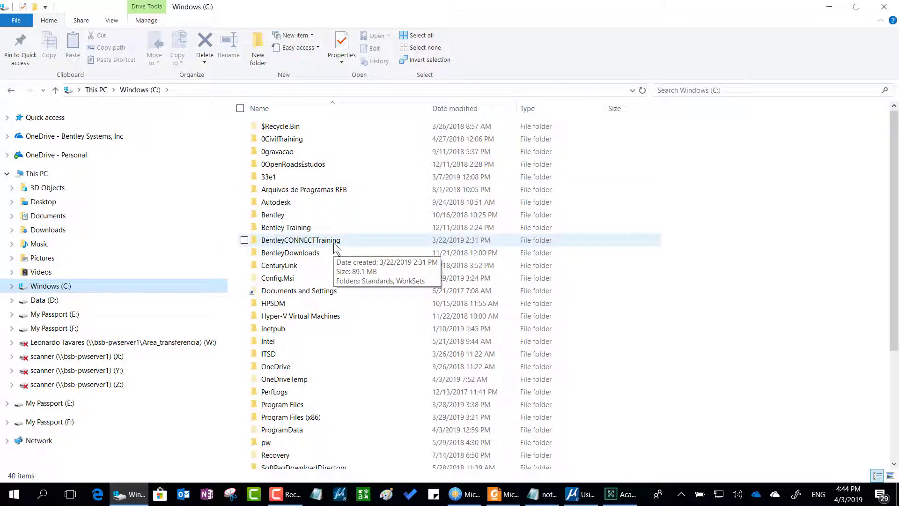
pyautogui.click(334, 243)
pyautogui.doubleClick(333, 243)
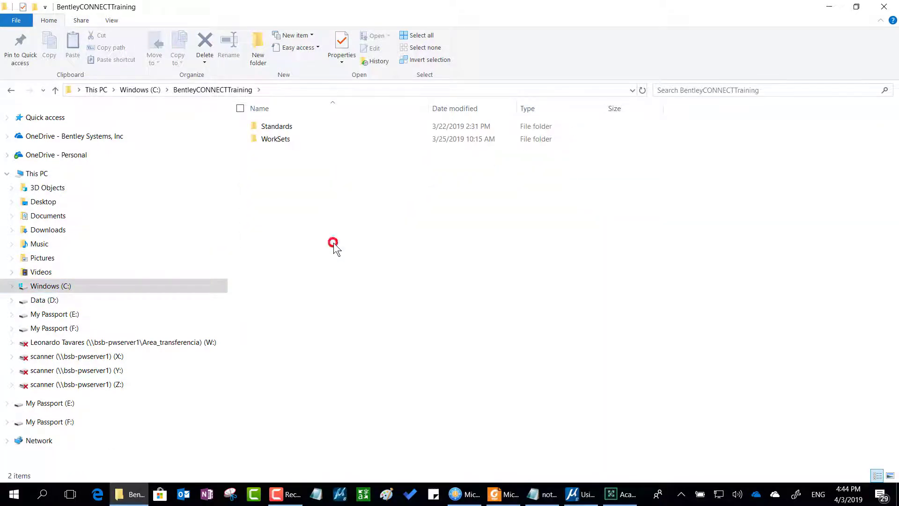
pyautogui.doubleClick(304, 140)
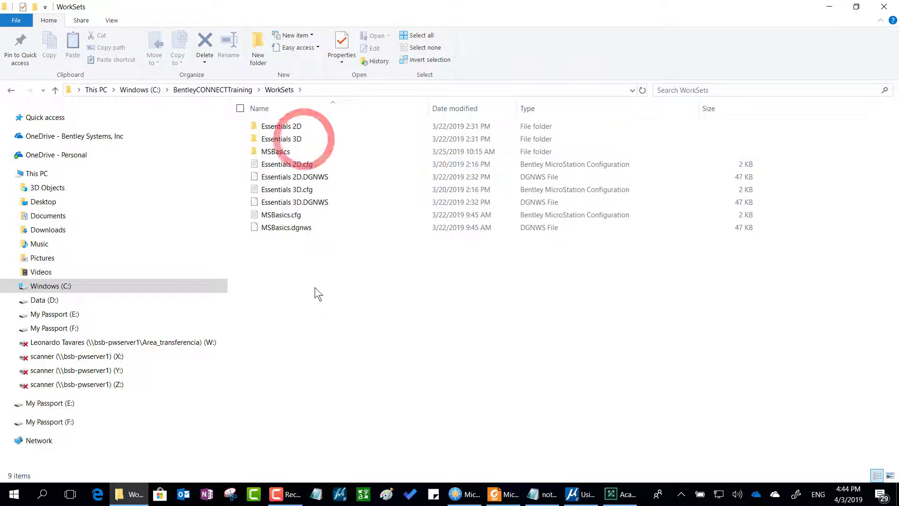
pyautogui.doubleClick(309, 124)
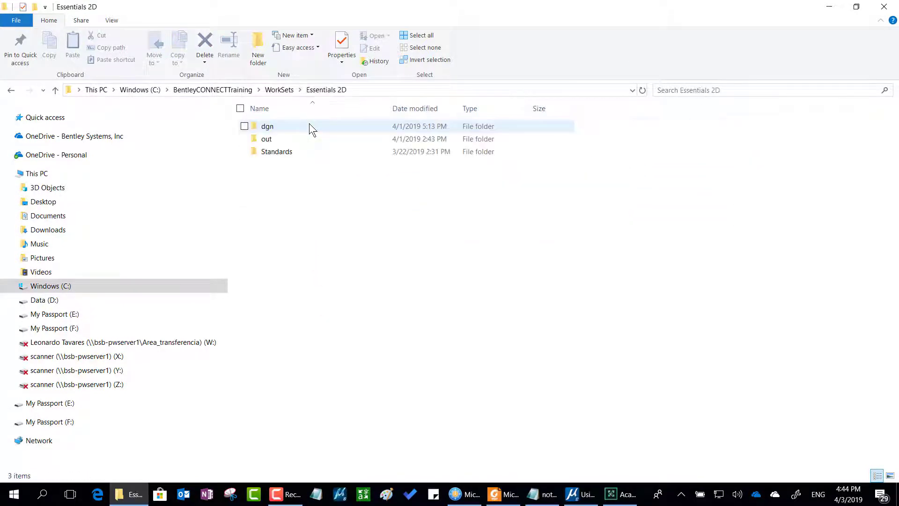
pyautogui.doubleClick(305, 152)
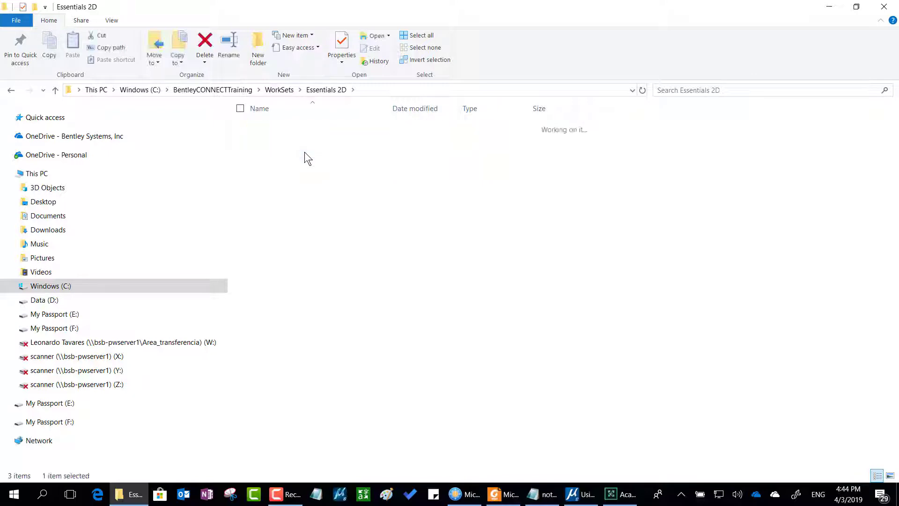
pyautogui.doubleClick(299, 128)
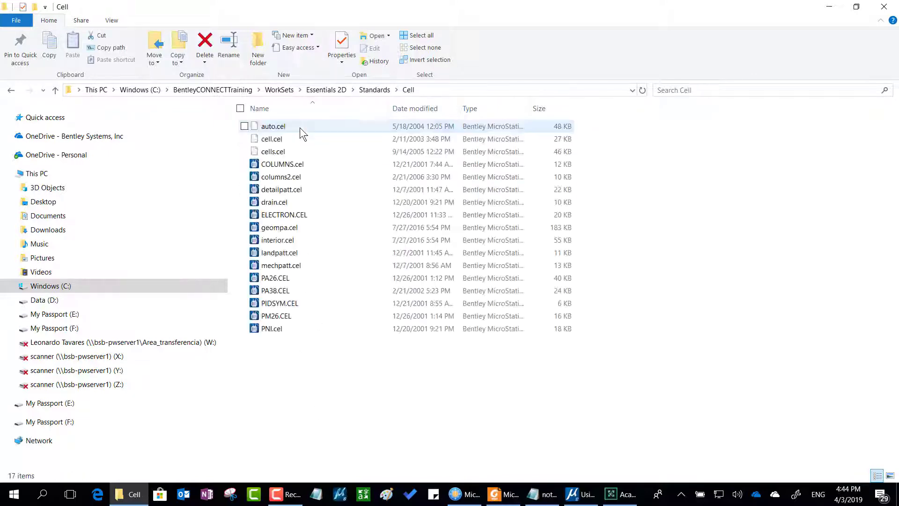
pyautogui.click(473, 91)
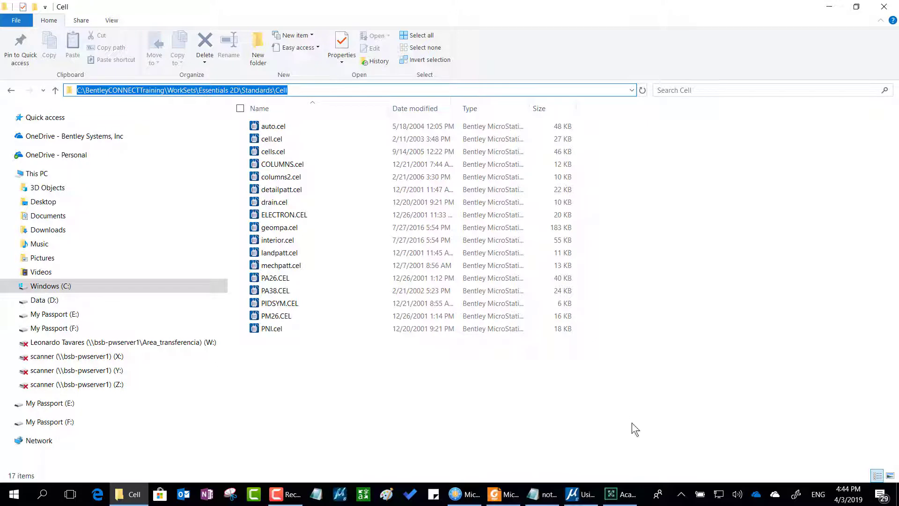
# Return to MicroStation and attach interior.cel to the Cell Library by browsing for the file in the Standards\Cell folder.
pyautogui.hotkey('alt', 'Tab')
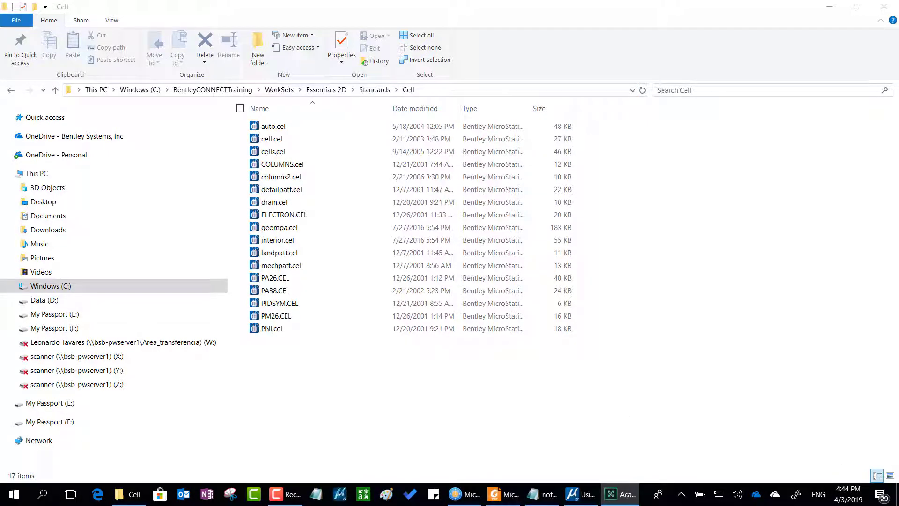
pyautogui.click(883, 14)
pyautogui.click(882, 13)
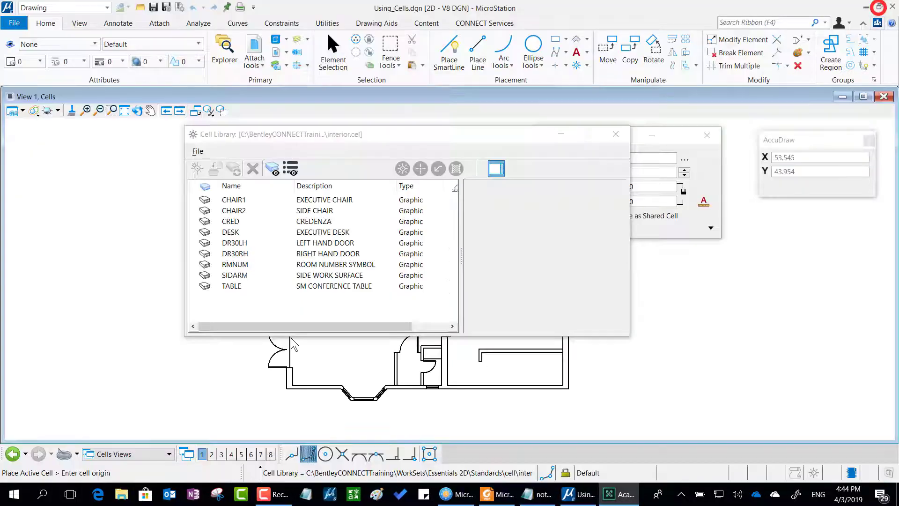
pyautogui.click(198, 153)
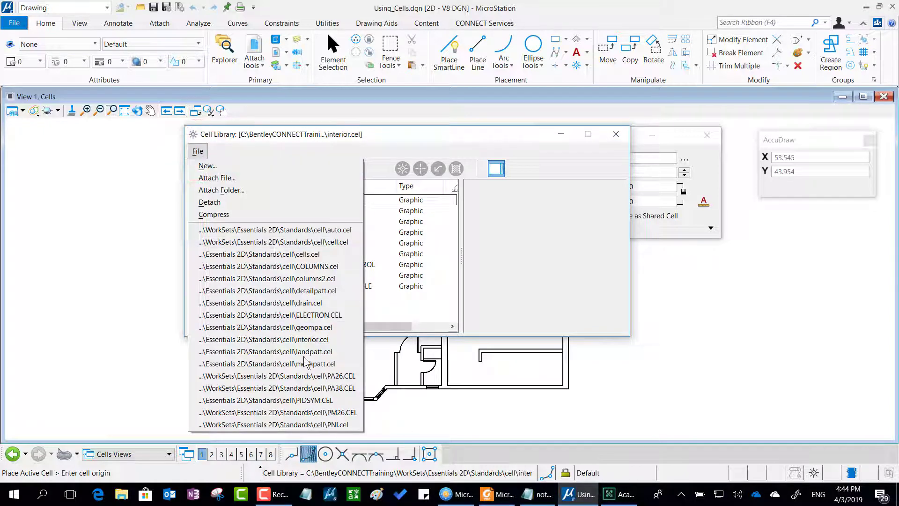
pyautogui.click(285, 177)
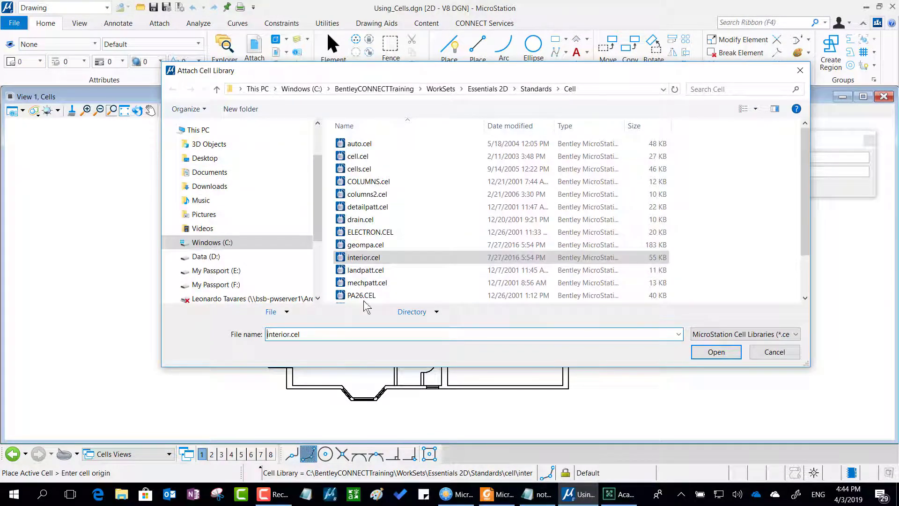
pyautogui.press('Return')
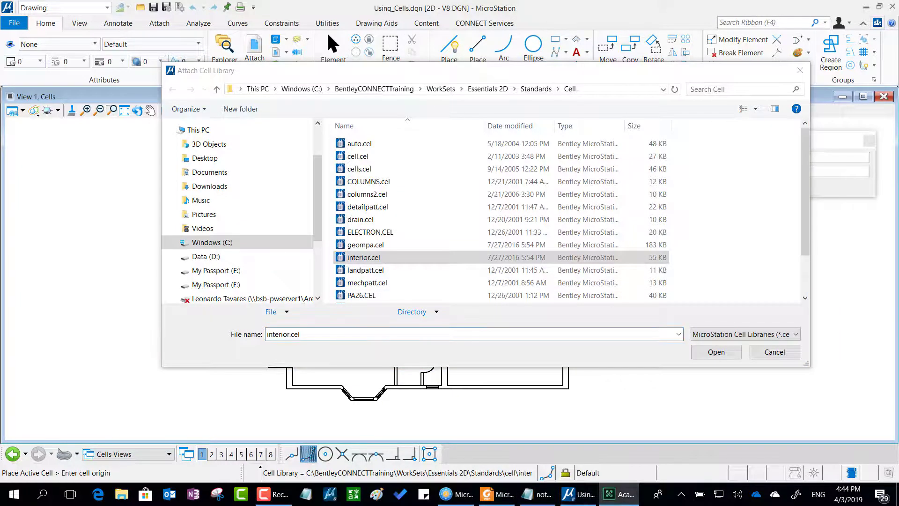
pyautogui.click(594, 91)
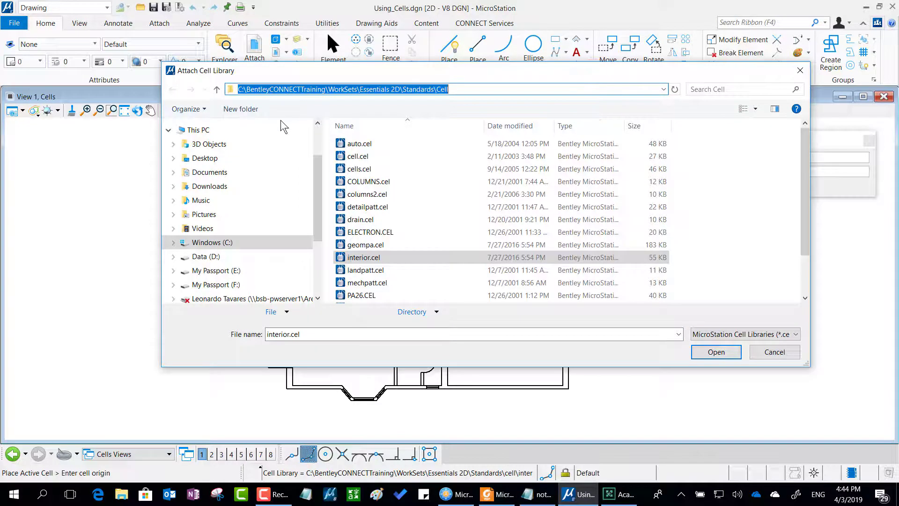
pyautogui.press('End')
pyautogui.press('Escape')
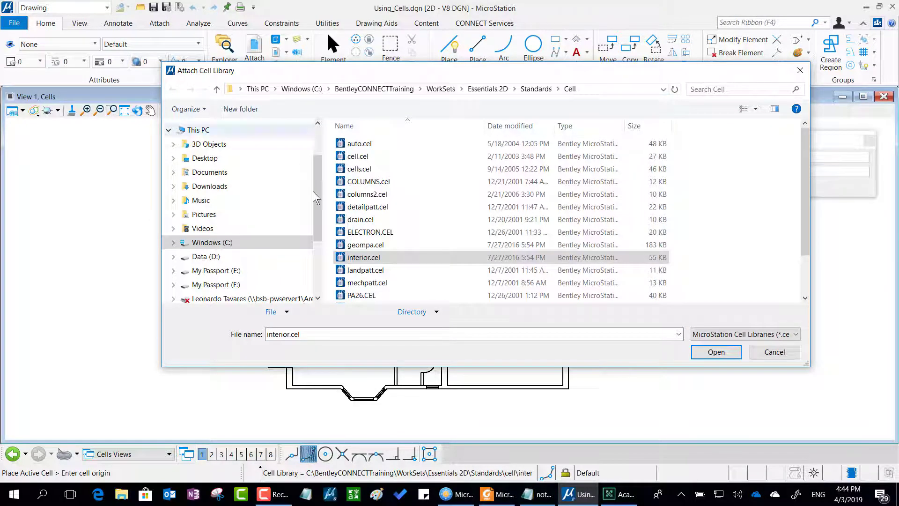
pyautogui.click(383, 260)
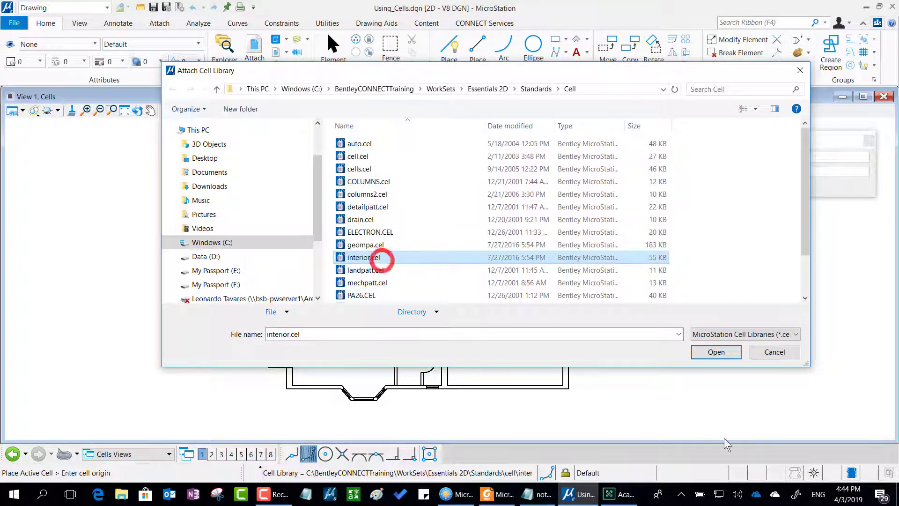
pyautogui.click(717, 352)
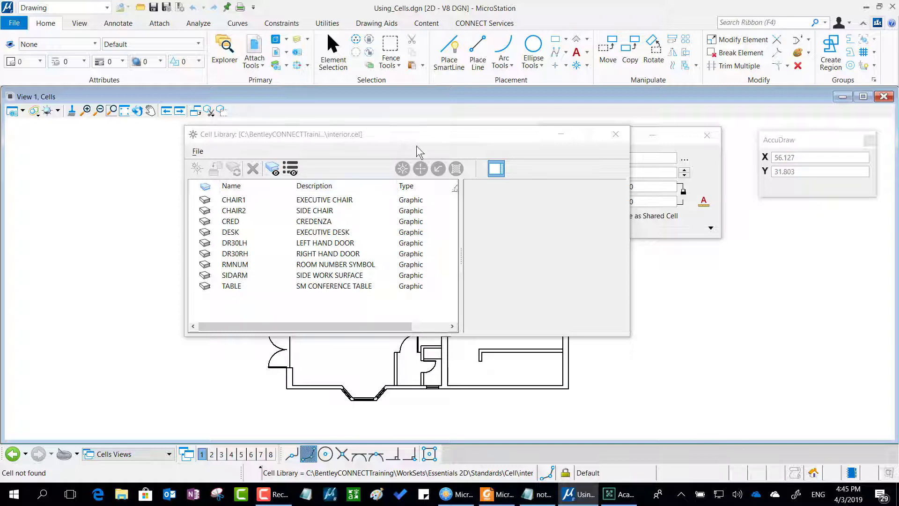
# Rearrange the floor plan, the Cell Library window and the Place Active Cell dialog so that none of them covers another.
pyautogui.moveTo(421, 131); pyautogui.dragTo(689, 217)
pyautogui.click(150, 110)
pyautogui.moveTo(502, 188); pyautogui.dragTo(291, 181)
pyautogui.rightClick(291, 181)
pyautogui.moveTo(500, 223); pyautogui.dragTo(440, 153)
pyautogui.click(440, 156)
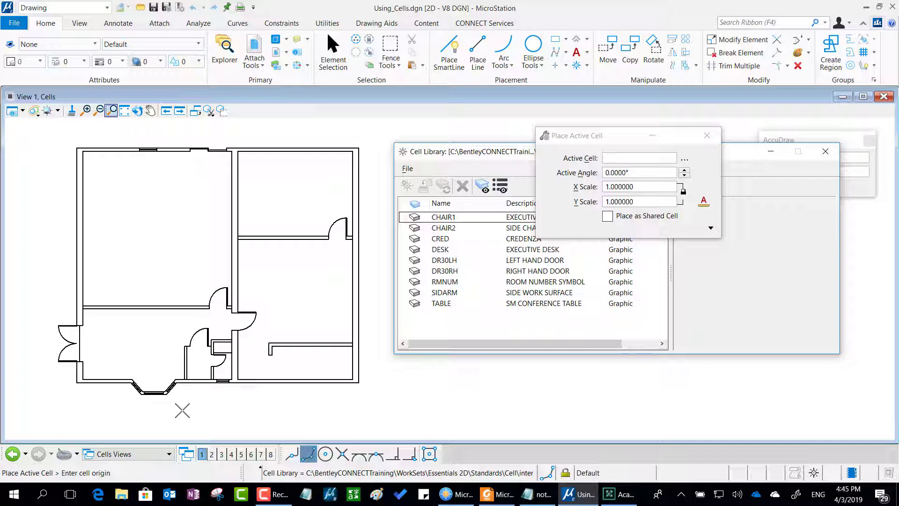
pyautogui.moveTo(561, 140); pyautogui.dragTo(517, 22)
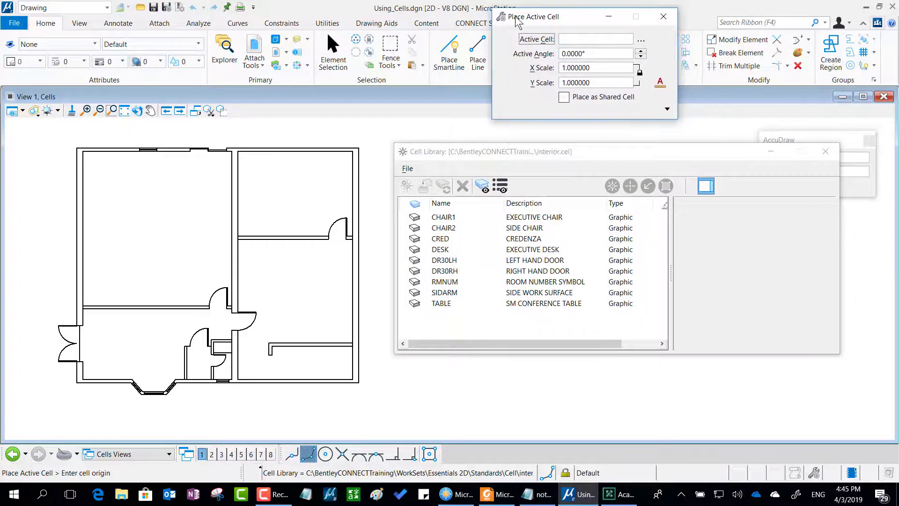
# Preview the CHAIR1 and CHAIR2 cells of interior.cel, ending with CHAIR1 selected.
pyautogui.click(454, 217)
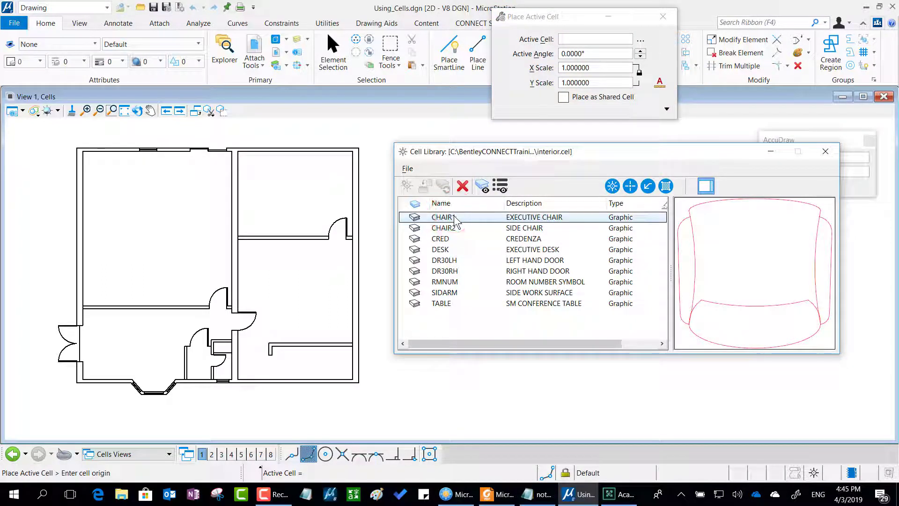
pyautogui.click(454, 229)
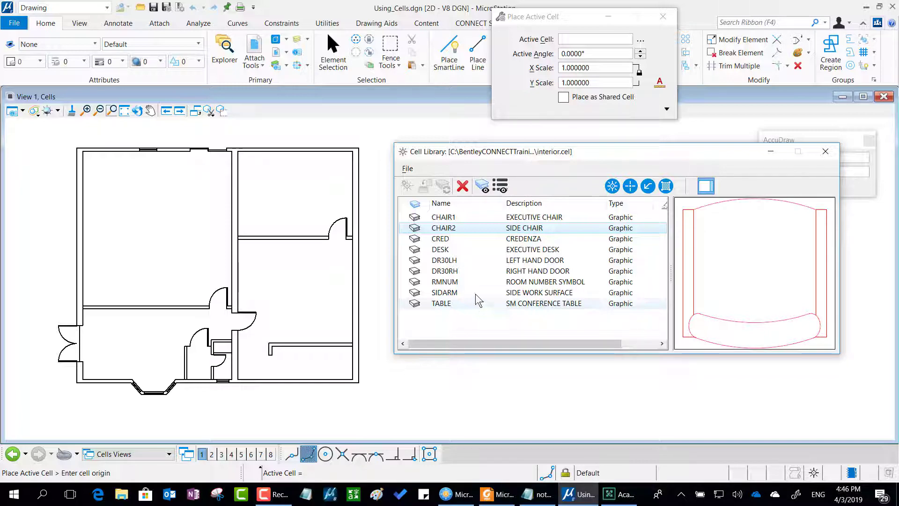
pyautogui.click(463, 220)
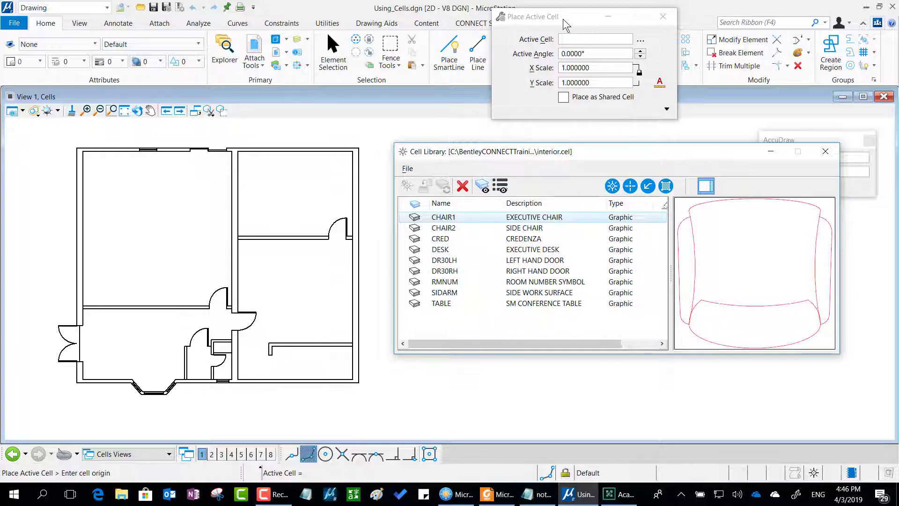
# Activate Element Selection, move the Cell Library window clear of the tool settings, and make CHAIR1 the active cell for placement.
pyautogui.moveTo(563, 19); pyautogui.dragTo(552, 75)
pyautogui.click(333, 52)
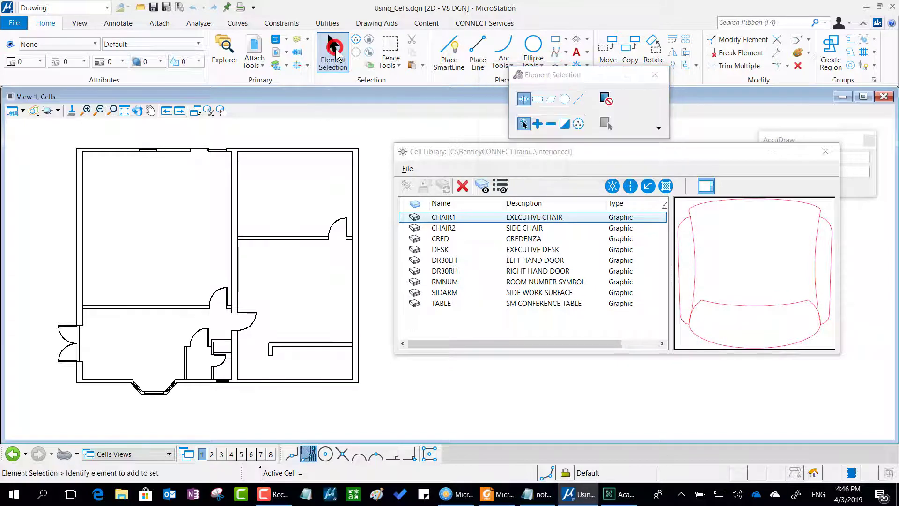
pyautogui.moveTo(647, 152); pyautogui.dragTo(645, 172)
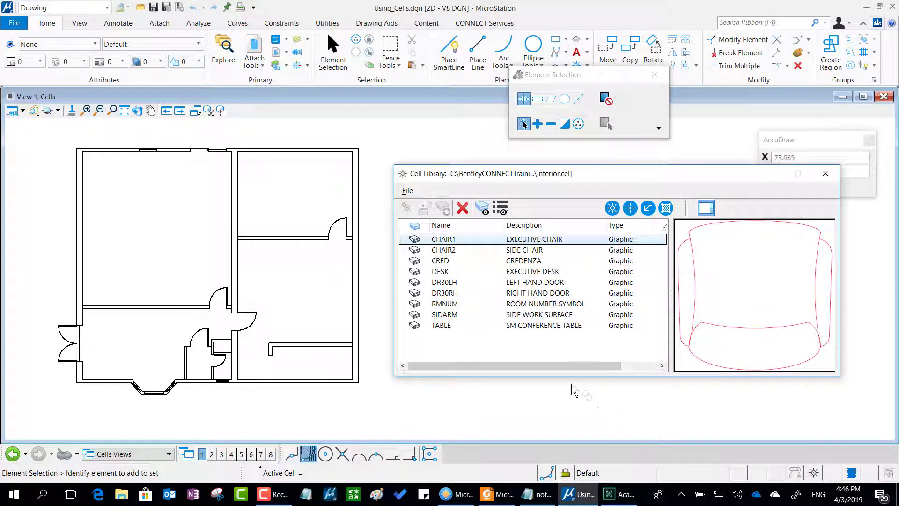
pyautogui.doubleClick(440, 240)
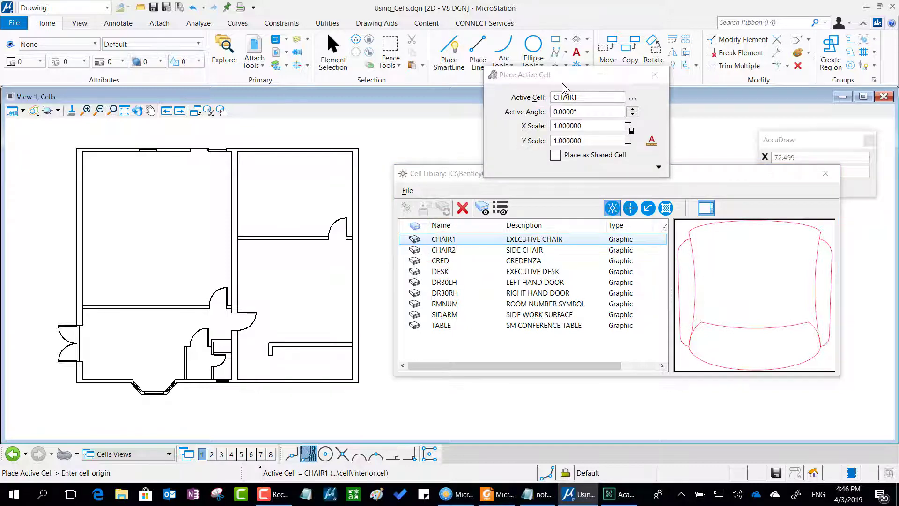
# Move the Place Active Cell dialog clear of the cell list and examine CHAIR1's placement settings, highlighting the X Scale value.
pyautogui.moveTo(562, 83); pyautogui.dragTo(561, 220)
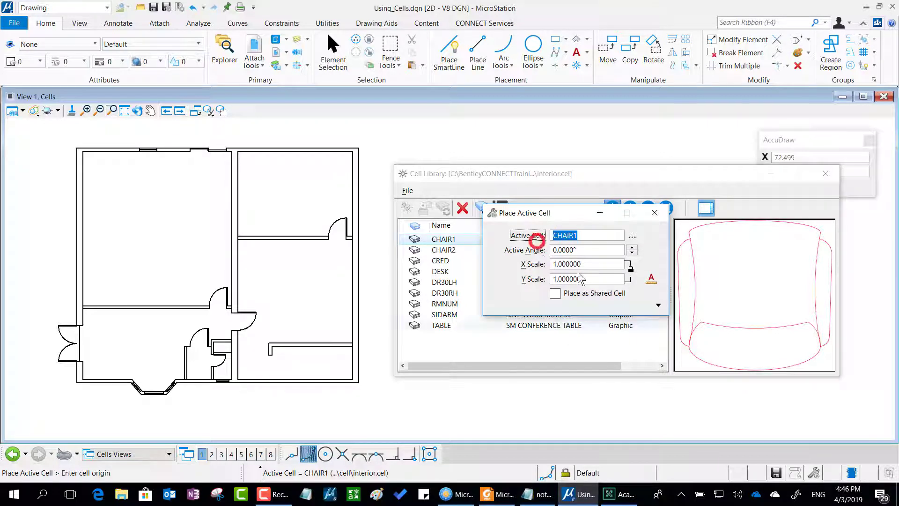
pyautogui.moveTo(558, 215); pyautogui.dragTo(540, 75)
pyautogui.click(571, 125)
pyautogui.click(524, 128)
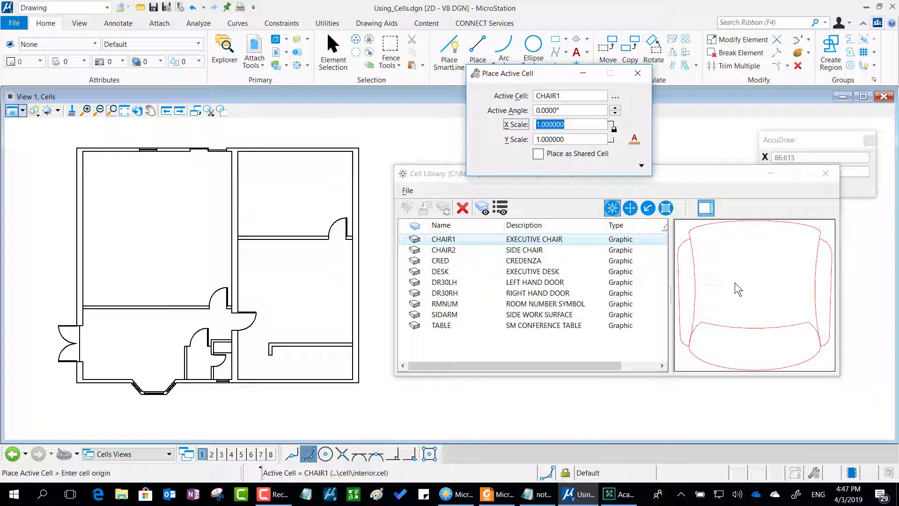
# Expand the Place Active Cell dialog to its additional settings and examine the True Scale, X Scale and Active Angle settings.
pyautogui.moveTo(655, 160)
pyautogui.mouseDown()
pyautogui.moveTo(625, 158)
pyautogui.moveTo(622, 176)
pyautogui.moveTo(663, 171)
pyautogui.mouseUp()
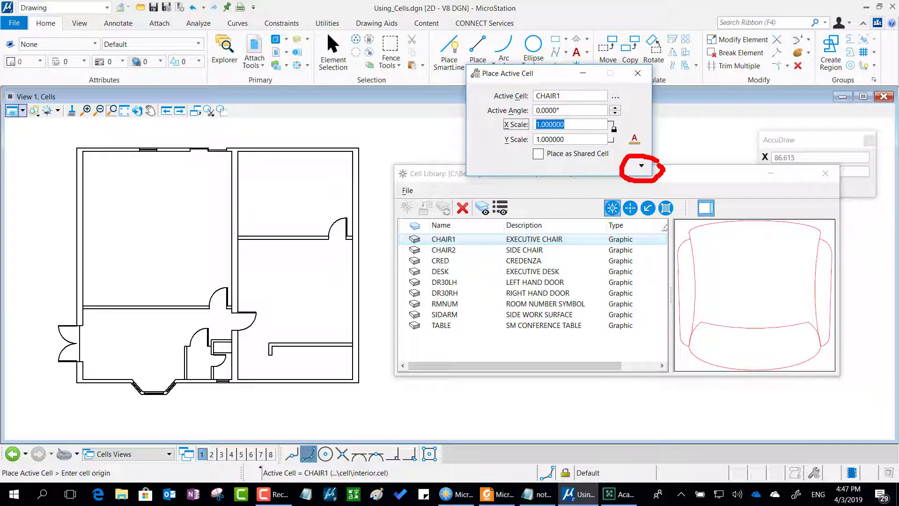
pyautogui.click(642, 166)
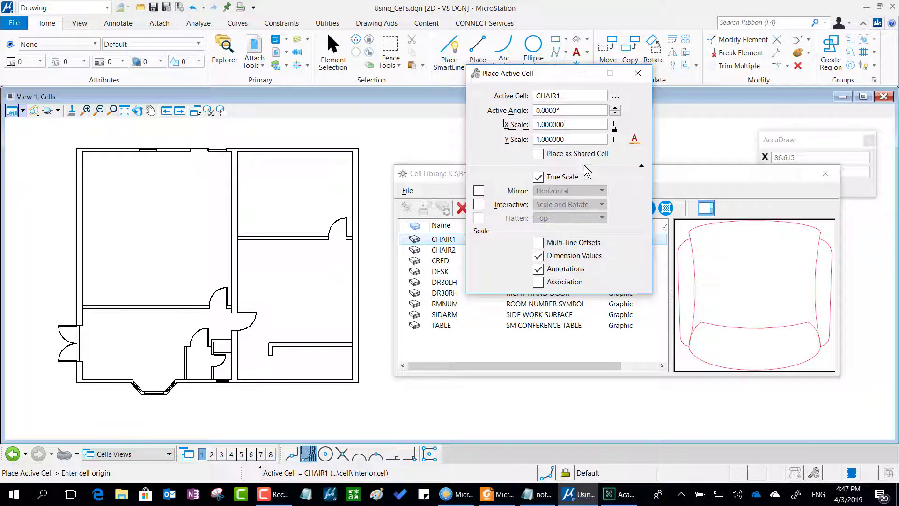
pyautogui.moveTo(584, 164)
pyautogui.mouseDown()
pyautogui.moveTo(517, 163)
pyautogui.moveTo(513, 188)
pyautogui.moveTo(523, 197)
pyautogui.moveTo(594, 193)
pyautogui.moveTo(596, 172)
pyautogui.mouseUp()
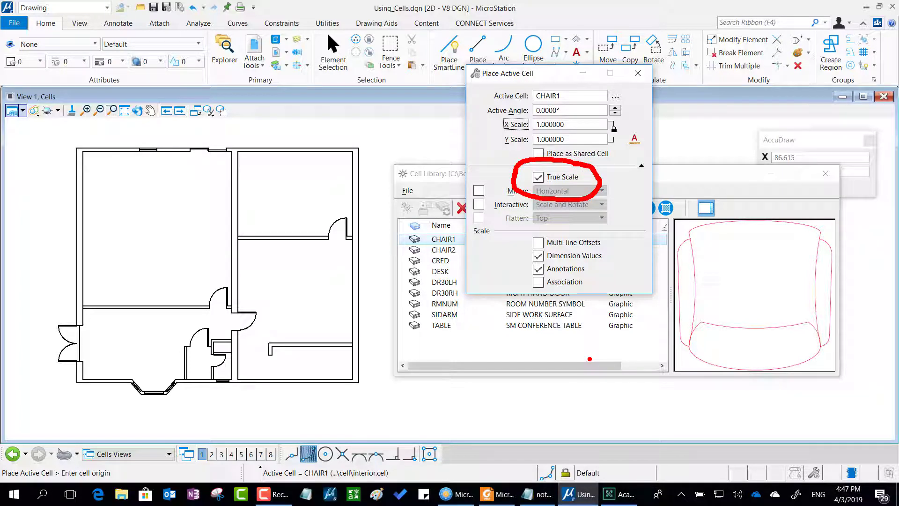
pyautogui.press('Escape')
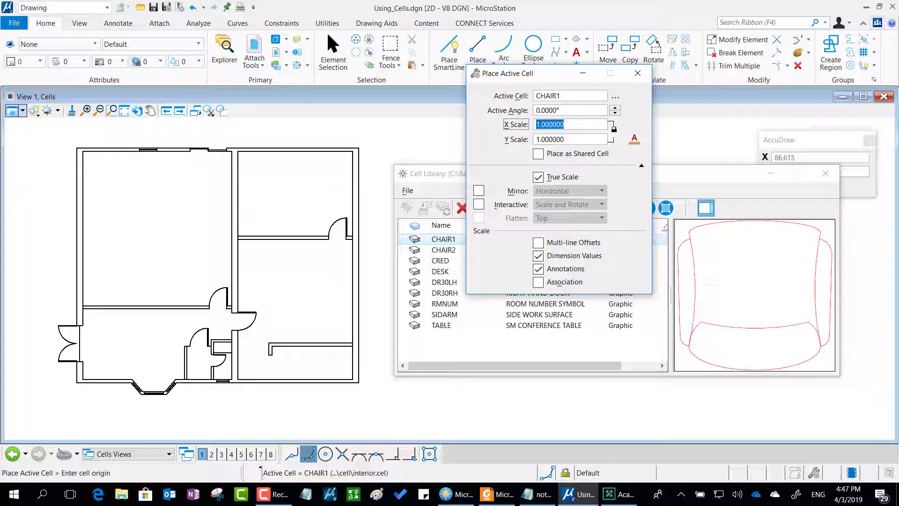
pyautogui.click(568, 126)
pyautogui.click(503, 125)
pyautogui.click(564, 109)
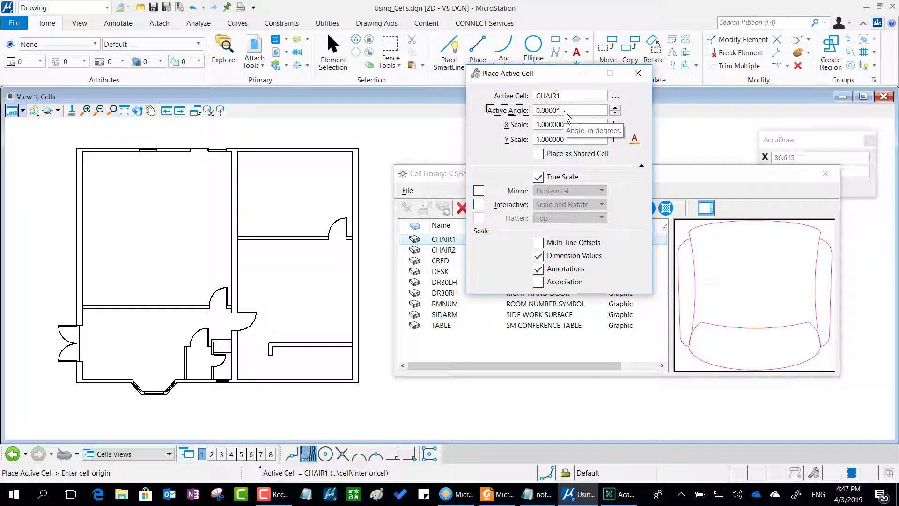
# Place three CHAIR1 cells at 0° in the floor plan's large upper-left room, with the Cell Library and placement windows moved clear of it.
pyautogui.scroll(2, 50, 132)
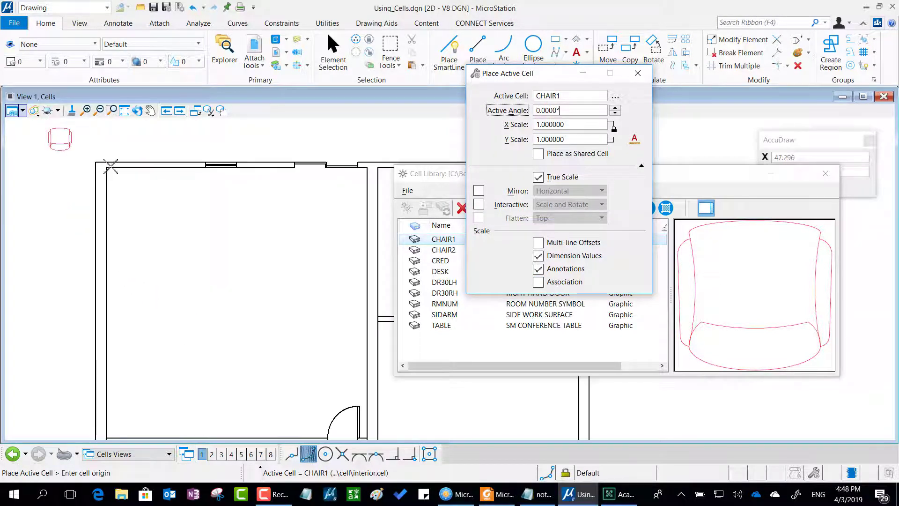
pyautogui.scroll(2, 181, 228)
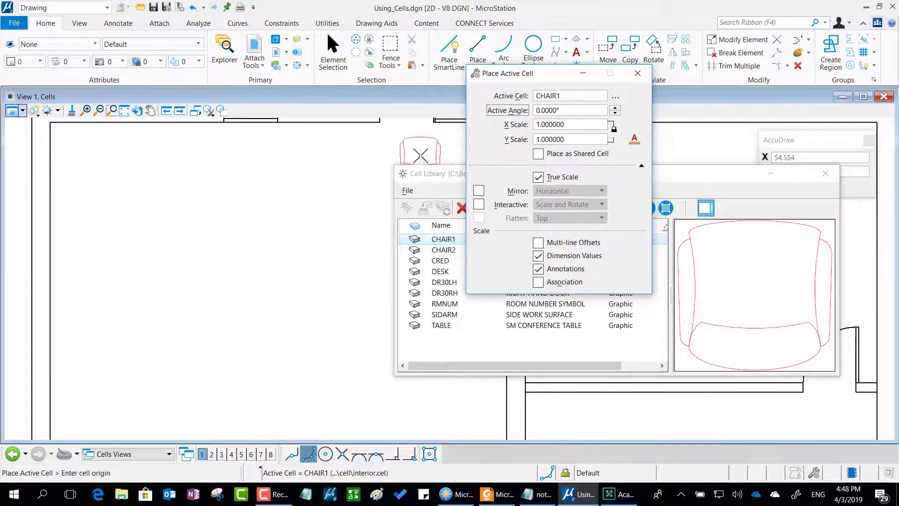
pyautogui.moveTo(421, 173); pyautogui.dragTo(601, 224)
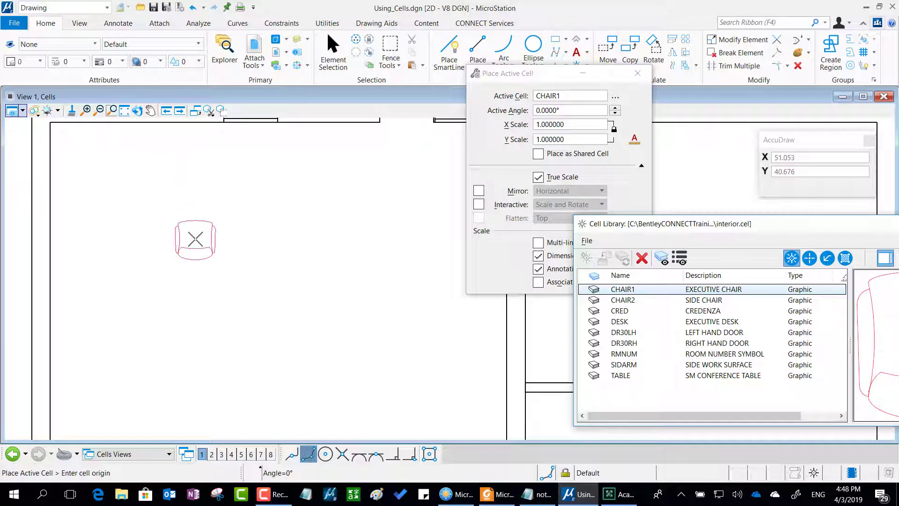
pyautogui.moveTo(511, 77); pyautogui.dragTo(429, 61)
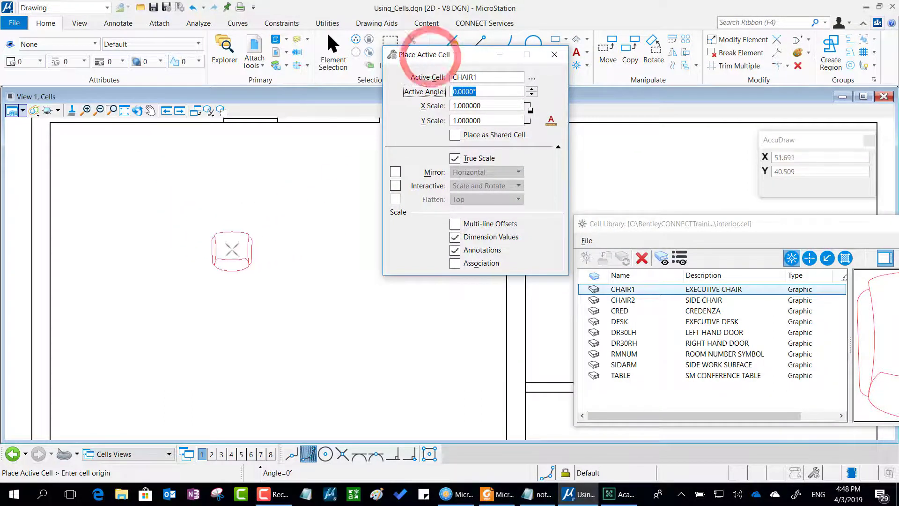
pyautogui.click(133, 208)
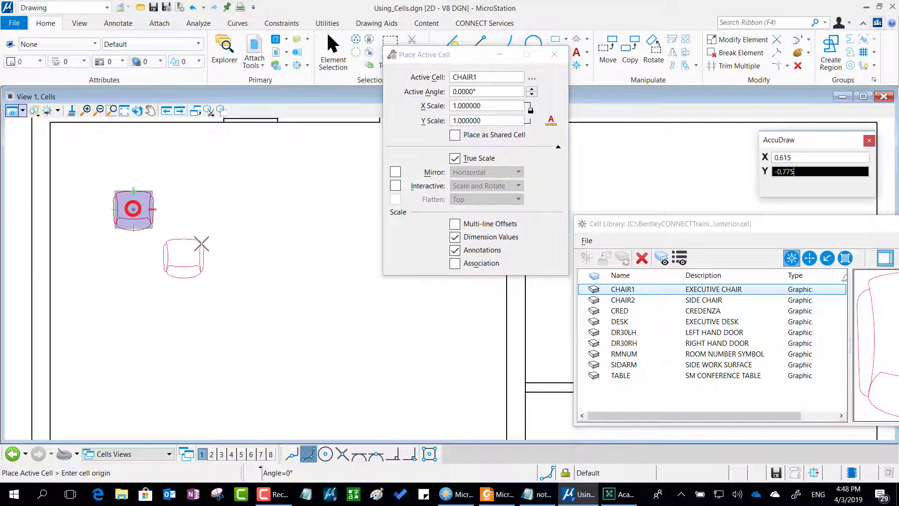
pyautogui.click(210, 227)
pyautogui.click(314, 218)
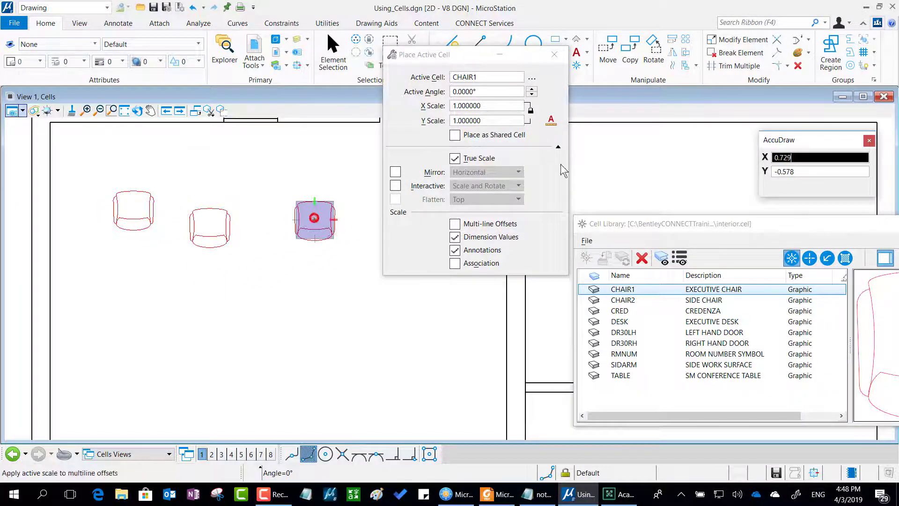
# Set the active angle to 90° and place three CHAIR1 cells in a row below the first chairs.
pyautogui.click(531, 89)
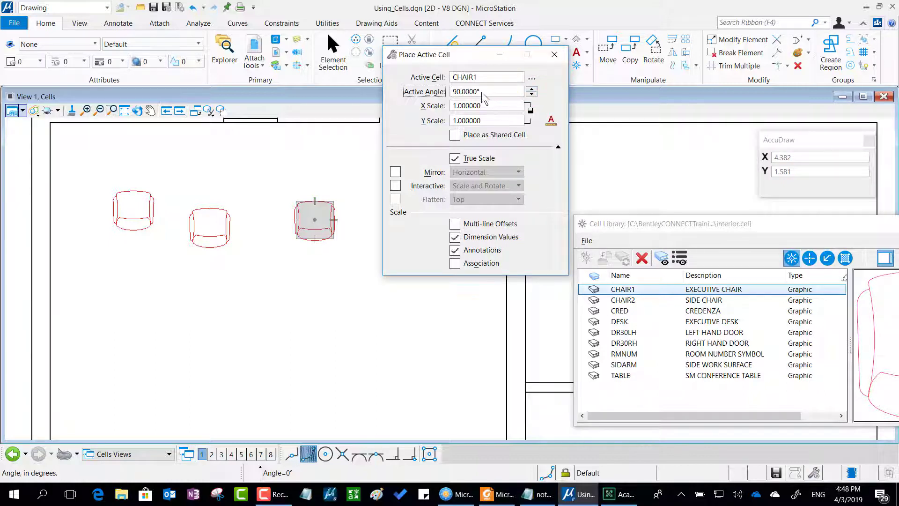
pyautogui.click(125, 295)
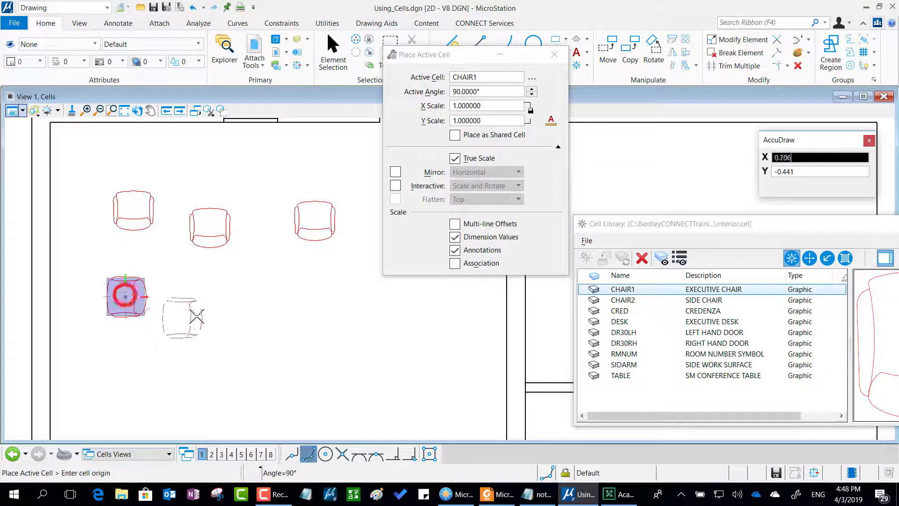
pyautogui.click(210, 322)
pyautogui.click(302, 283)
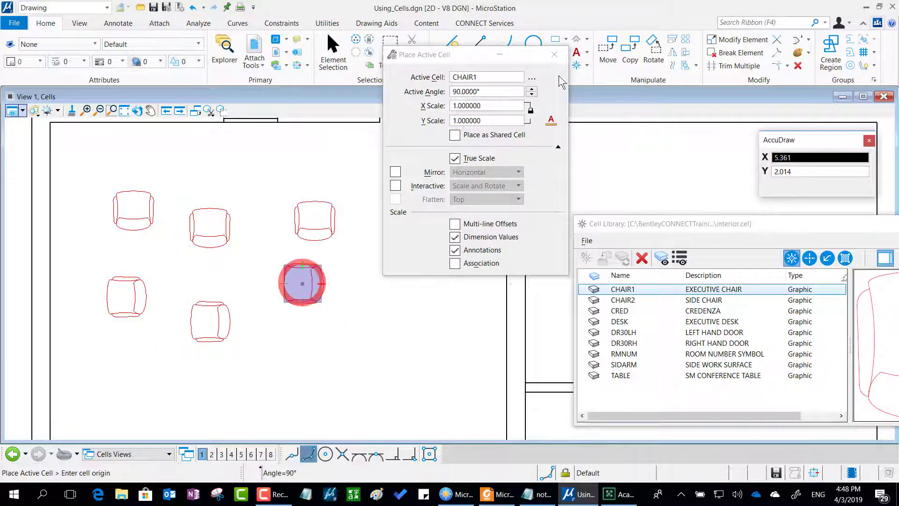
# Set the active angle to 180° and place two CHAIR1 cells below the 90° chairs.
pyautogui.click(531, 88)
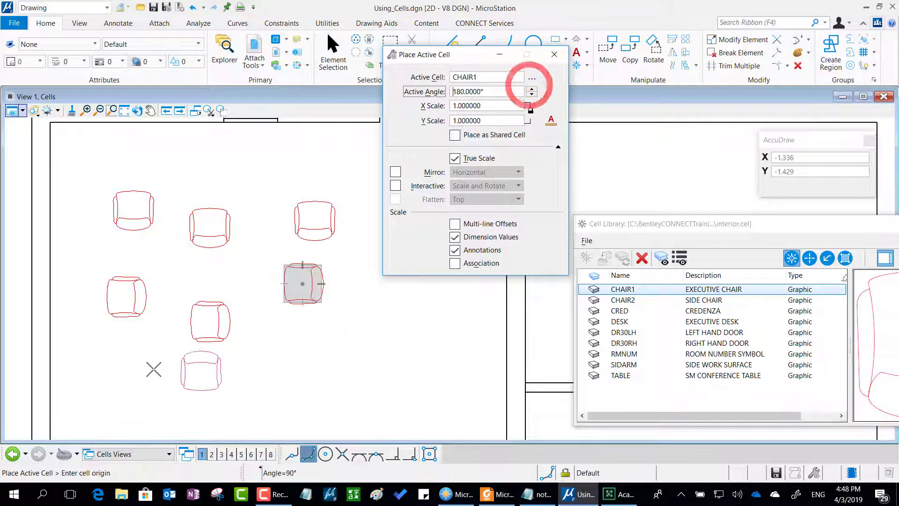
pyautogui.click(142, 368)
pyautogui.click(244, 379)
pyautogui.moveTo(351, 361); pyautogui.dragTo(342, 295, button='middle')
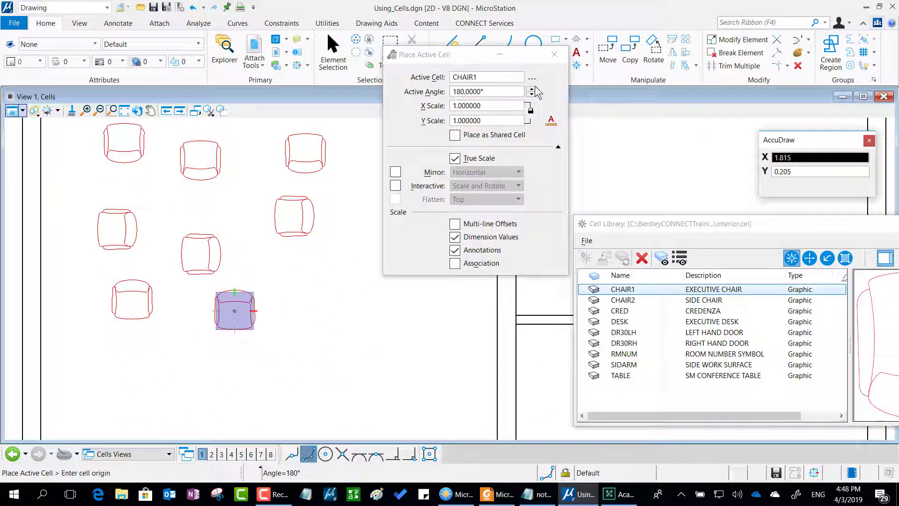
# Set the active angle to 270°, place two more CHAIR1 cells in the lower part of the room, and end cell placement.
pyautogui.click(531, 89)
pyautogui.rightClick(179, 379)
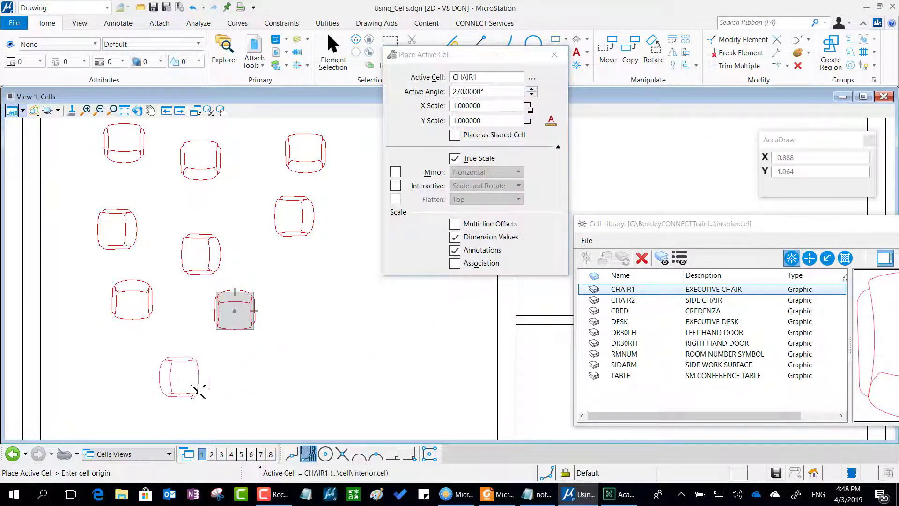
pyautogui.click(193, 378)
pyautogui.click(358, 352)
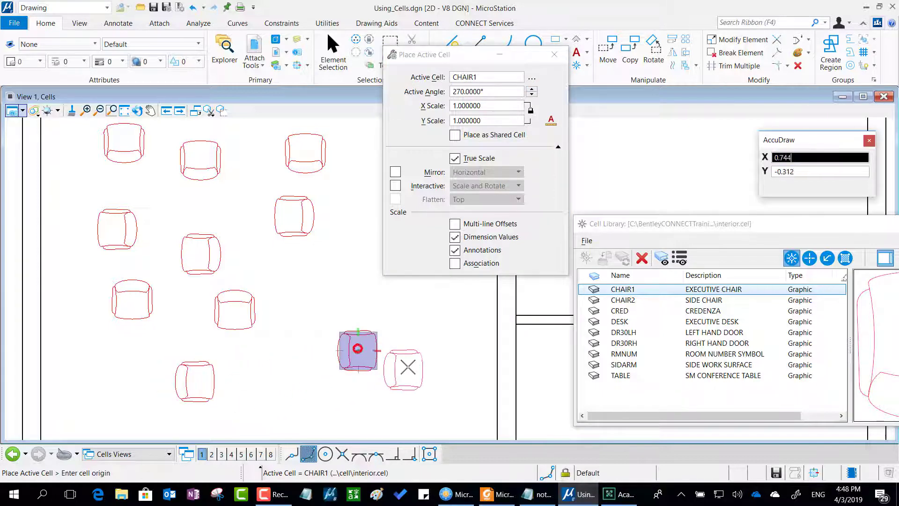
pyautogui.rightClick(413, 370)
pyautogui.scroll(-2, 381, 233)
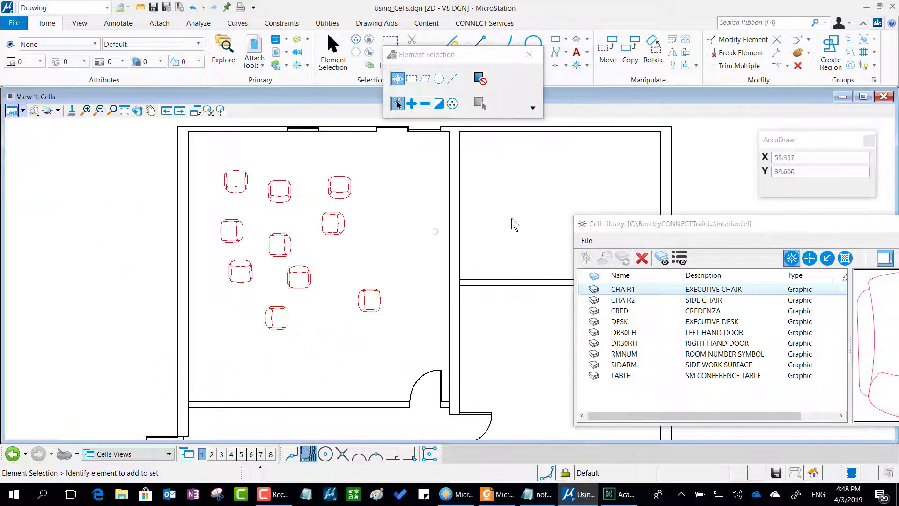
# Reactivate CHAIR1 and arrange the Cell Library window and Place Active Cell dialog clear of the placed chairs, ending in Element Selection.
pyautogui.moveTo(707, 222); pyautogui.dragTo(654, 214)
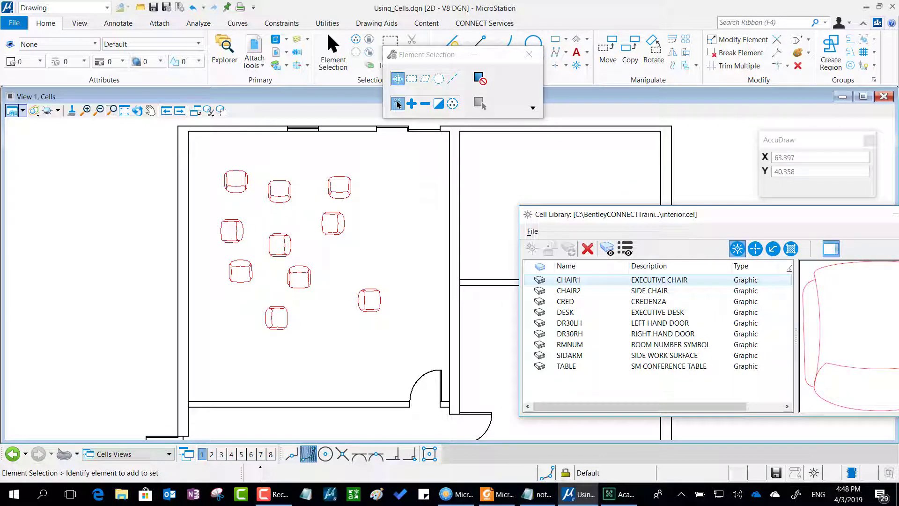
pyautogui.moveTo(722, 221); pyautogui.dragTo(437, 179)
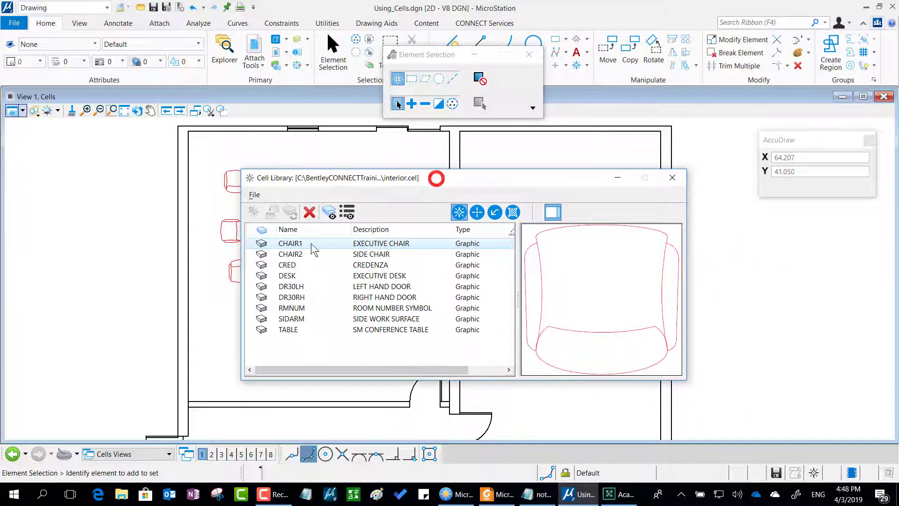
pyautogui.doubleClick(287, 247)
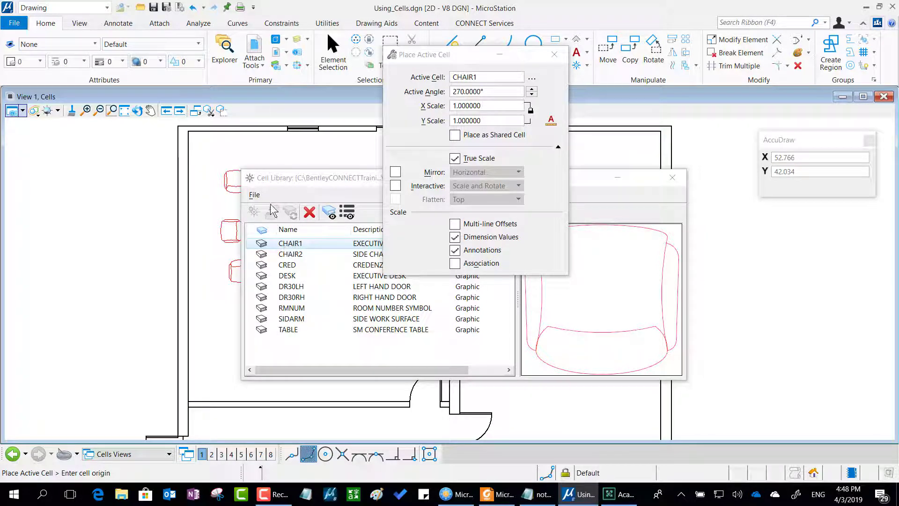
pyautogui.moveTo(276, 179); pyautogui.dragTo(644, 227)
pyautogui.moveTo(447, 52); pyautogui.dragTo(482, 180)
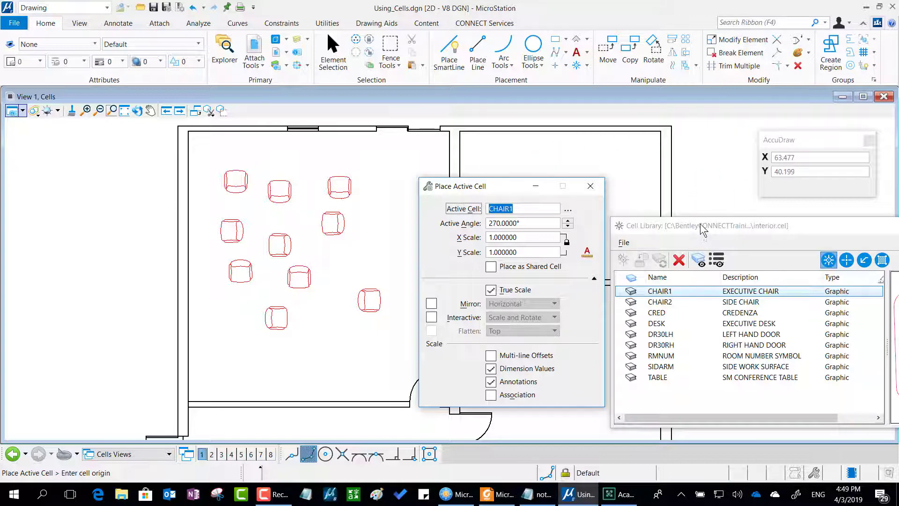
pyautogui.moveTo(701, 223); pyautogui.dragTo(525, 31)
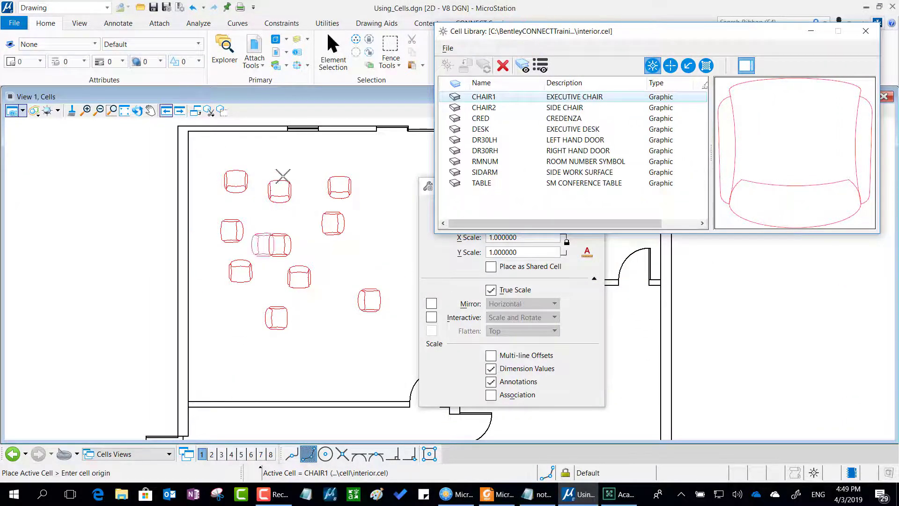
pyautogui.rightClick(706, 346)
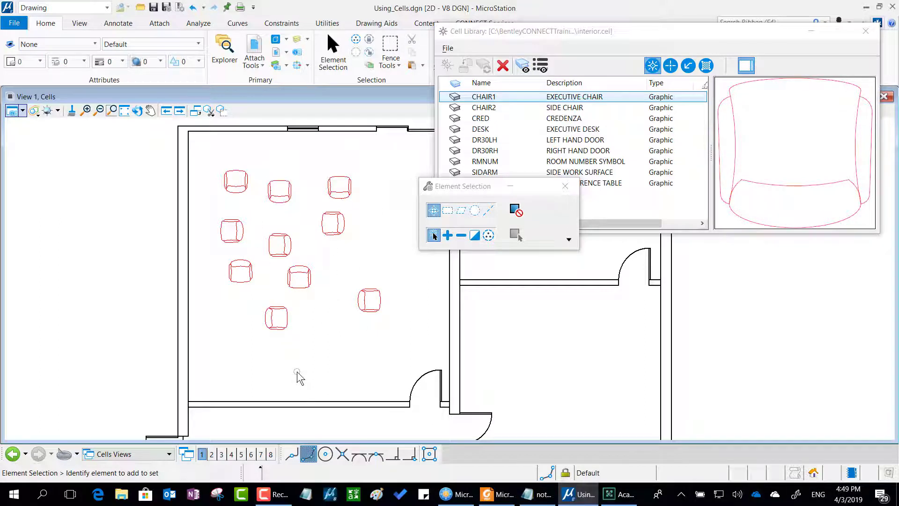
# Make CHAIR1 the active cell again, step its active angle to 180°, and return to Element Selection without placing a chair.
pyautogui.doubleClick(508, 99)
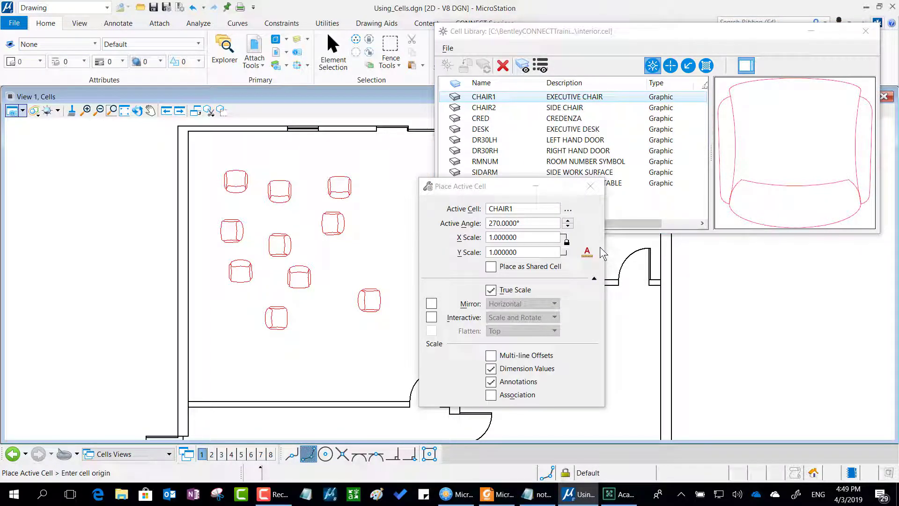
pyautogui.moveTo(579, 220)
pyautogui.mouseDown()
pyautogui.moveTo(564, 207)
pyautogui.moveTo(548, 228)
pyautogui.moveTo(577, 238)
pyautogui.moveTo(581, 218)
pyautogui.mouseUp()
pyautogui.moveTo(625, 175)
pyautogui.mouseDown()
pyautogui.moveTo(562, 219)
pyautogui.moveTo(605, 205)
pyautogui.mouseUp()
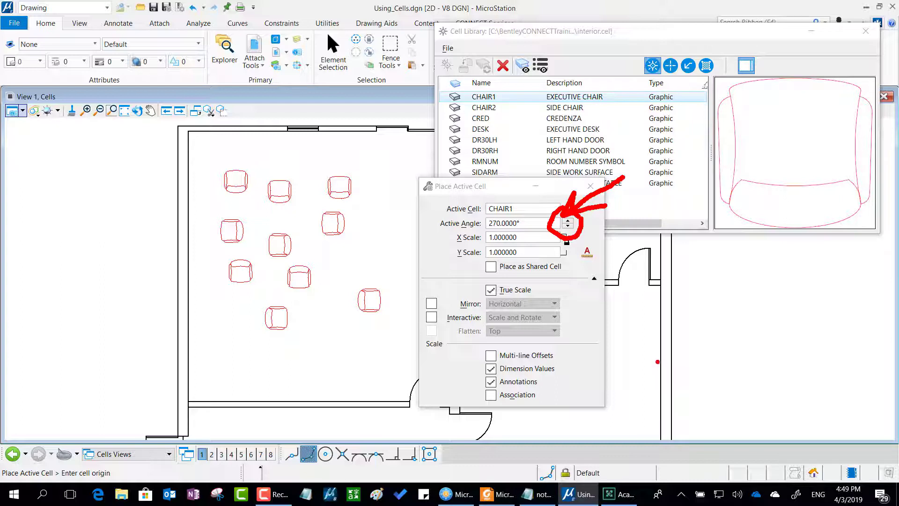
pyautogui.press('Escape')
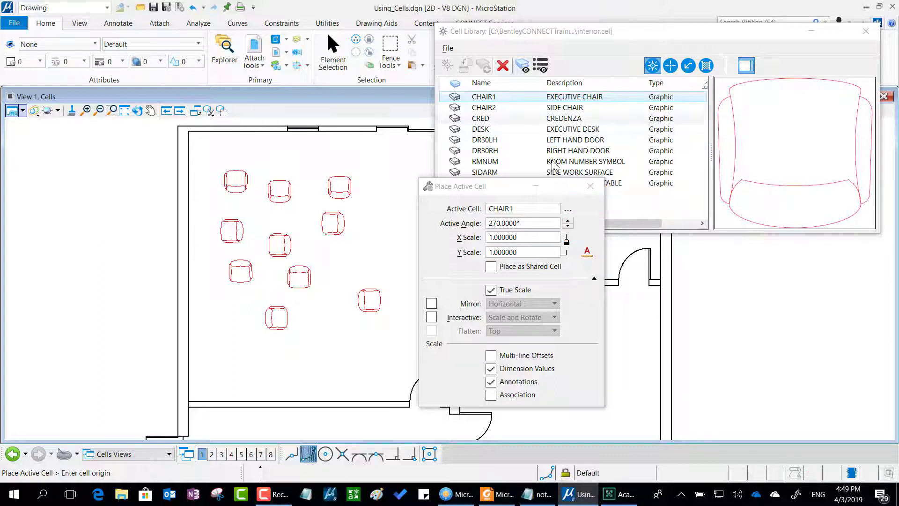
pyautogui.click(532, 220)
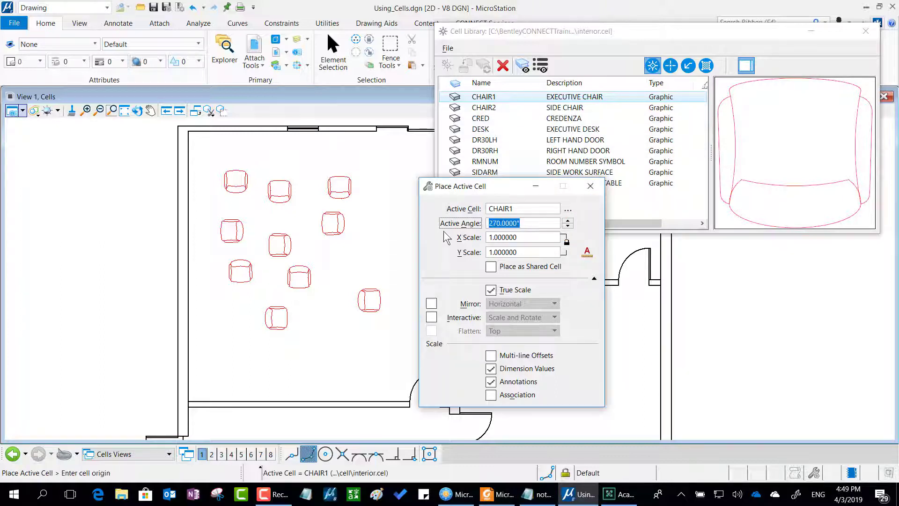
pyautogui.click(568, 220)
pyautogui.click(569, 226)
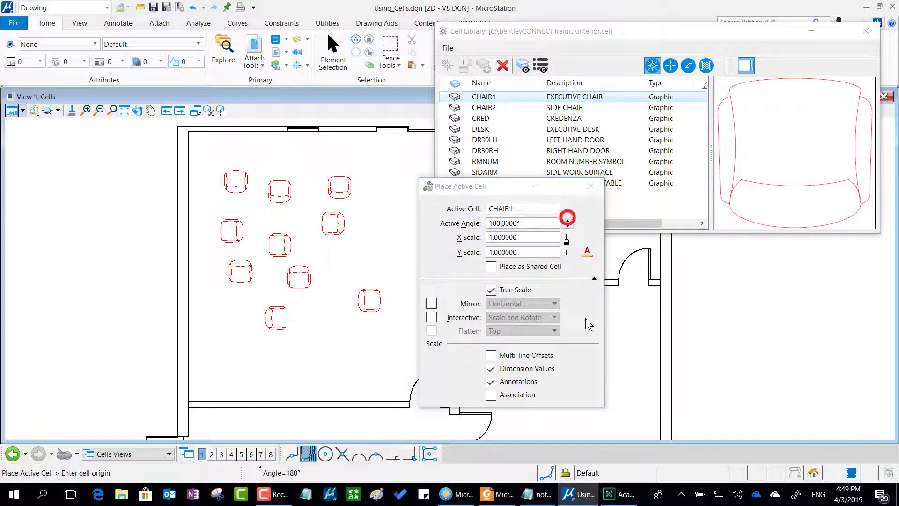
pyautogui.rightClick(705, 326)
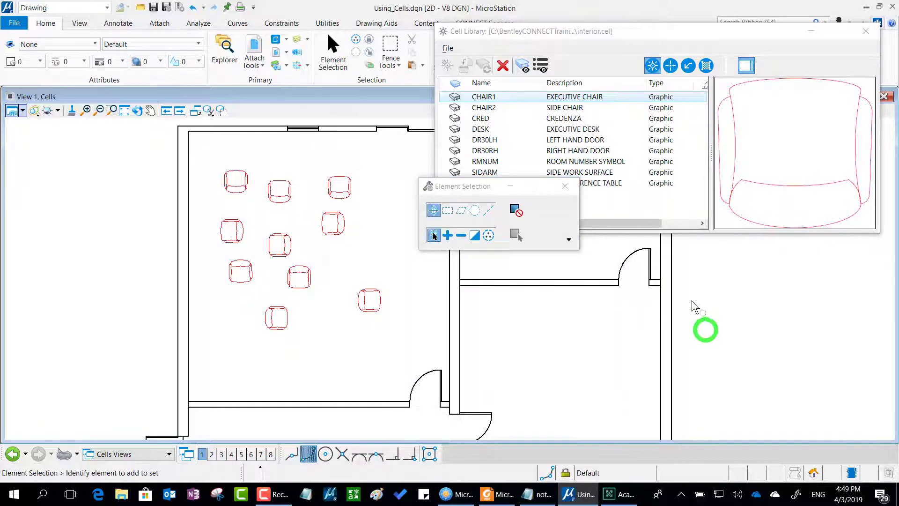
# Move the Element Selection settings clear of the cell list and the Cell Library window clear of the Placement tools.
pyautogui.moveTo(487, 186); pyautogui.dragTo(568, 265)
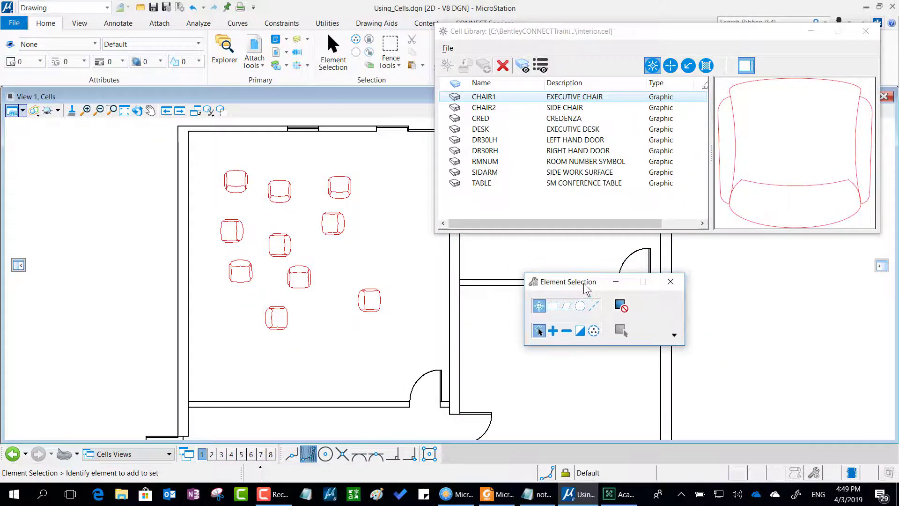
pyautogui.moveTo(393, 266); pyautogui.dragTo(338, 287, button='middle')
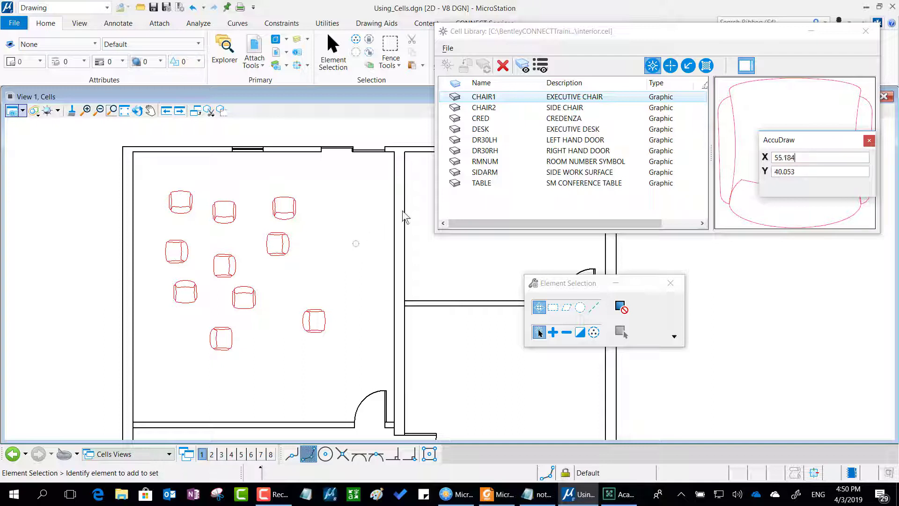
pyautogui.moveTo(634, 33); pyautogui.dragTo(577, 125)
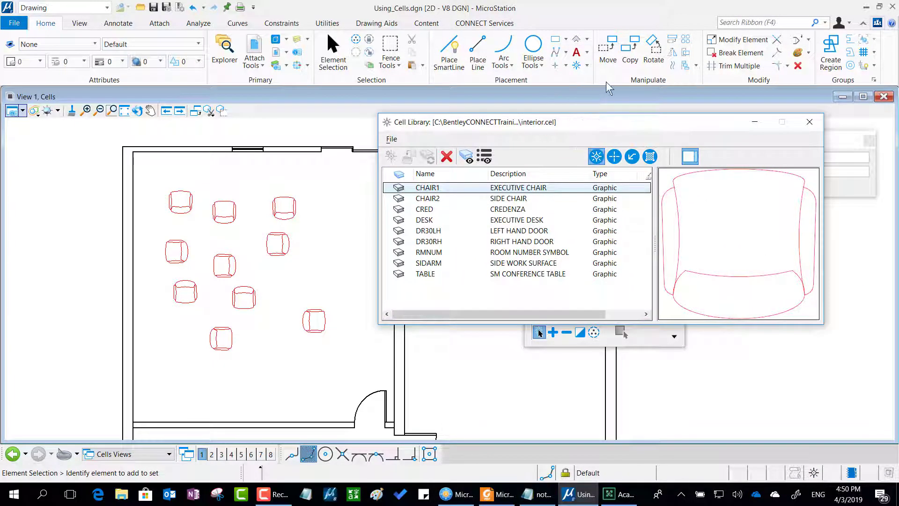
pyautogui.moveTo(607, 58)
pyautogui.mouseDown()
pyautogui.moveTo(579, 48)
pyautogui.moveTo(550, 65)
pyautogui.moveTo(562, 87)
pyautogui.moveTo(605, 95)
pyautogui.moveTo(625, 77)
pyautogui.moveTo(602, 55)
pyautogui.mouseUp()
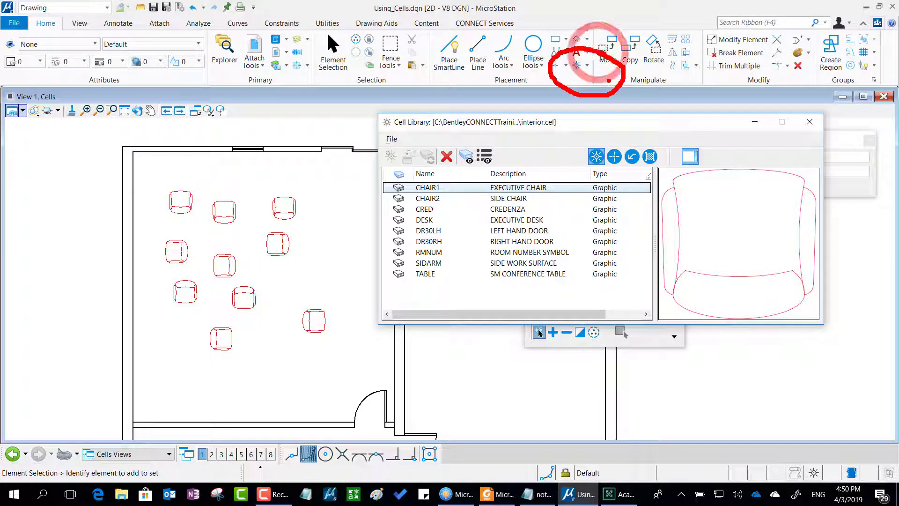
# Start the Replace Cells tool with the Update method and move its settings and the Cell Library window clear of the chairs.
pyautogui.press('Escape')
pyautogui.click(588, 65)
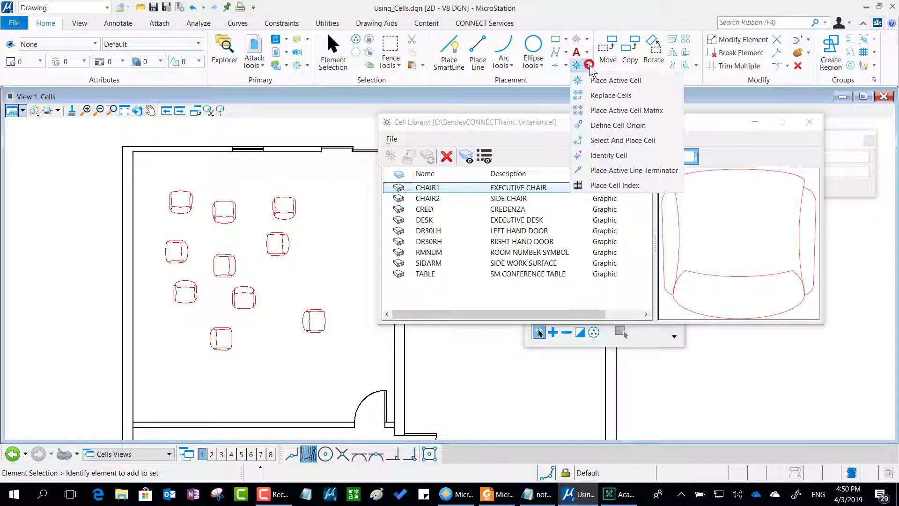
pyautogui.click(604, 96)
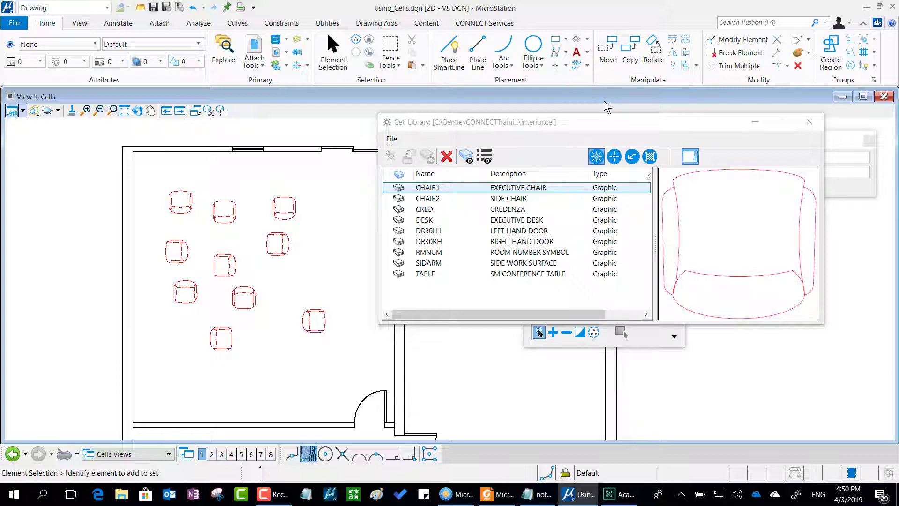
pyautogui.click(601, 126)
pyautogui.moveTo(601, 125); pyautogui.dragTo(754, 429)
pyautogui.moveTo(569, 264); pyautogui.dragTo(476, 168)
pyautogui.click(538, 183)
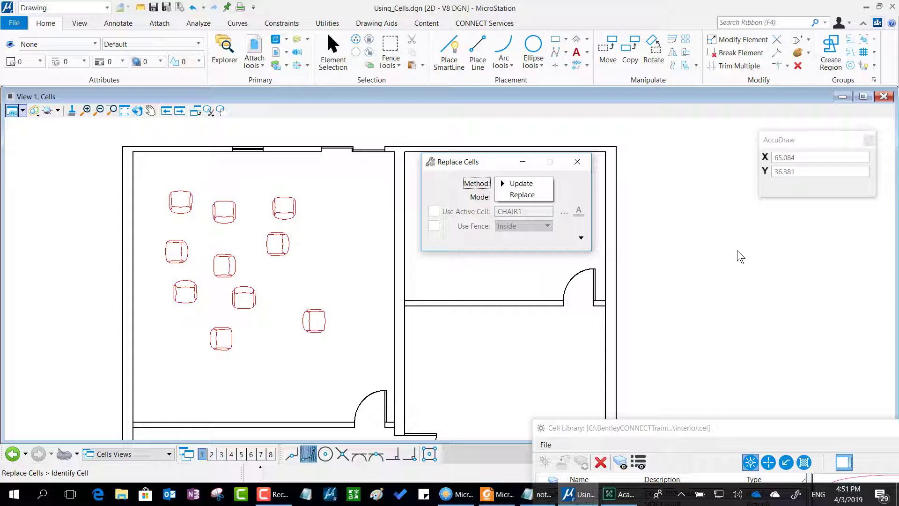
pyautogui.click(539, 185)
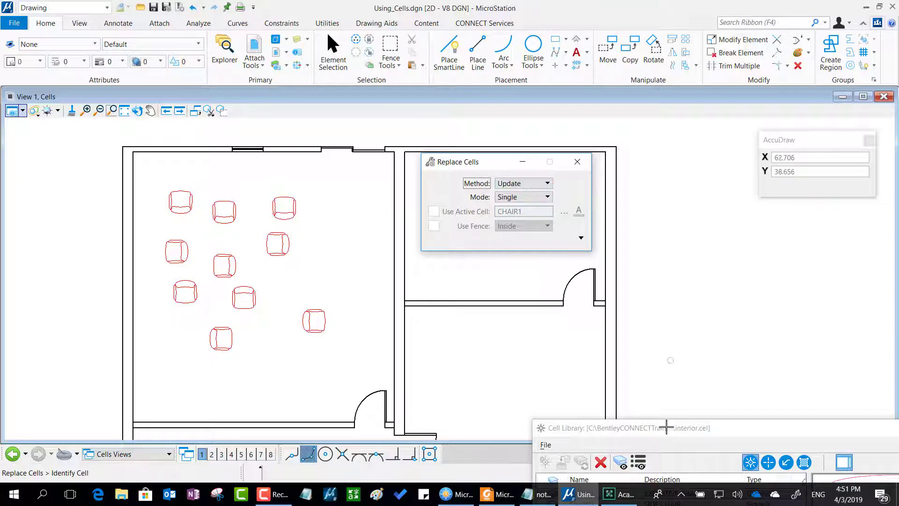
# Reposition the Cell Library window so the Replace Cells settings are uncovered and the full cell list stays in view.
pyautogui.moveTo(661, 427)
pyautogui.mouseDown()
pyautogui.moveTo(524, 136)
pyautogui.moveTo(530, 61)
pyautogui.moveTo(545, 60)
pyautogui.mouseUp()
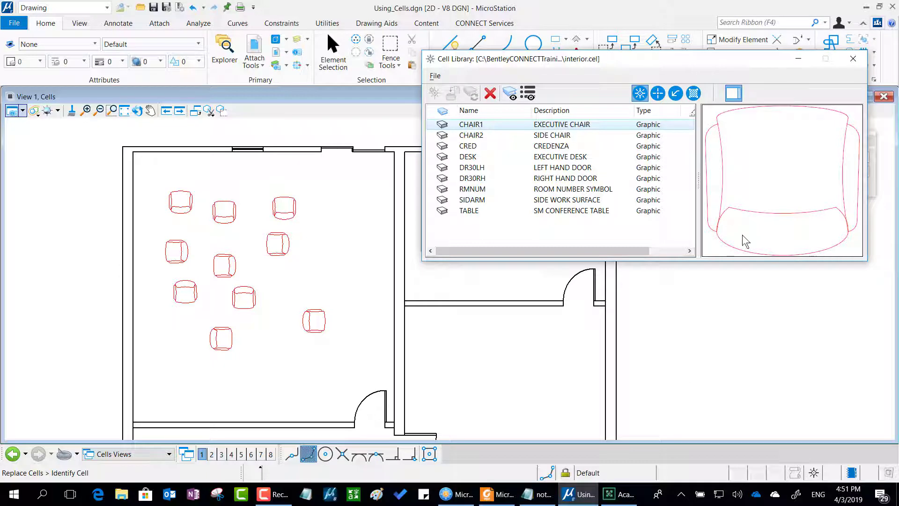
pyautogui.click(311, 315)
pyautogui.click(284, 222)
pyautogui.moveTo(594, 62); pyautogui.dragTo(611, 283)
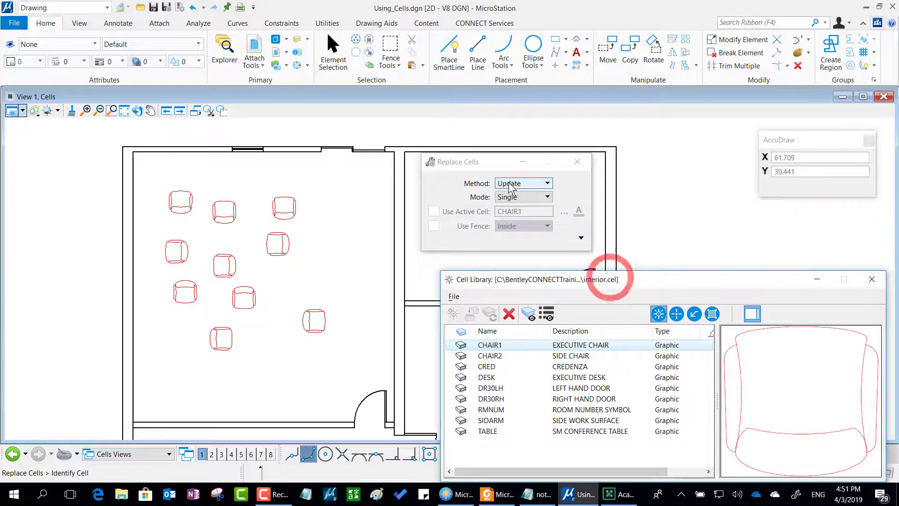
# Move the Replace Cells settings clear of the Cell Library window and set the method to Replace and the mode to Global.
pyautogui.moveTo(465, 167); pyautogui.dragTo(416, 112)
pyautogui.click(498, 123)
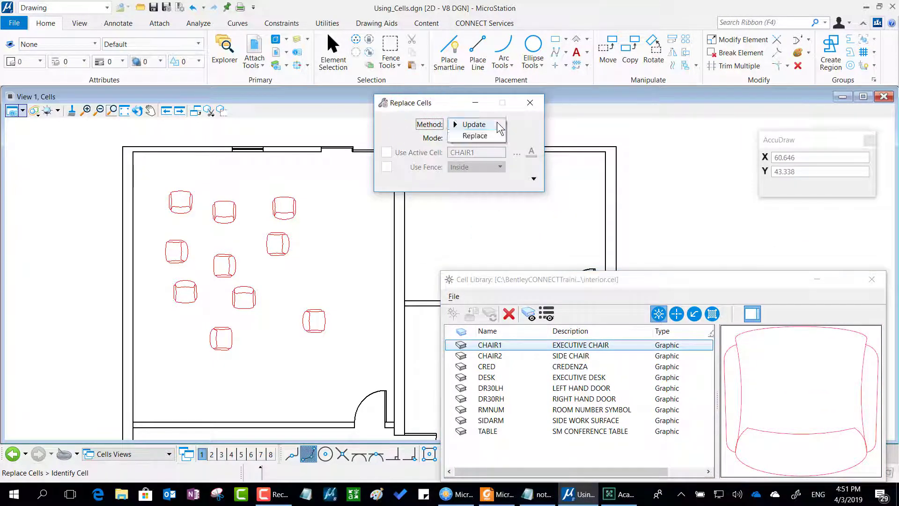
pyautogui.click(493, 136)
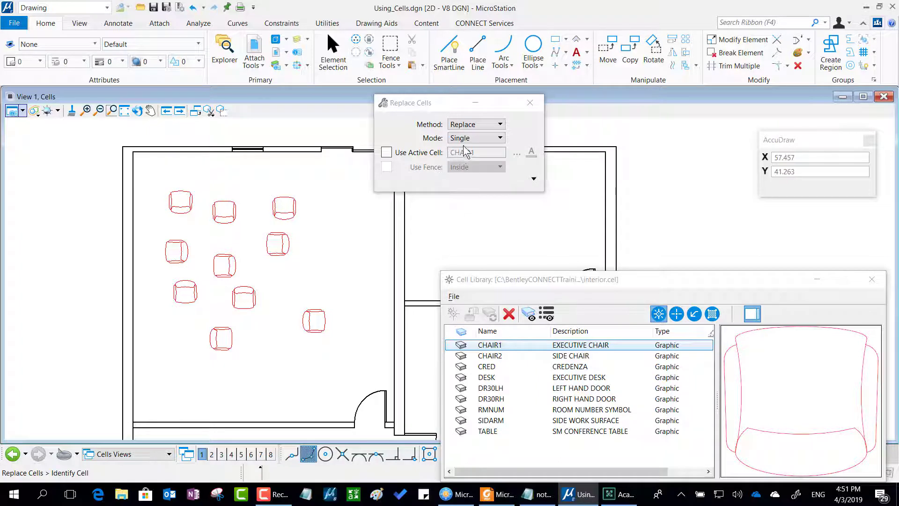
pyautogui.click(482, 139)
pyautogui.click(478, 151)
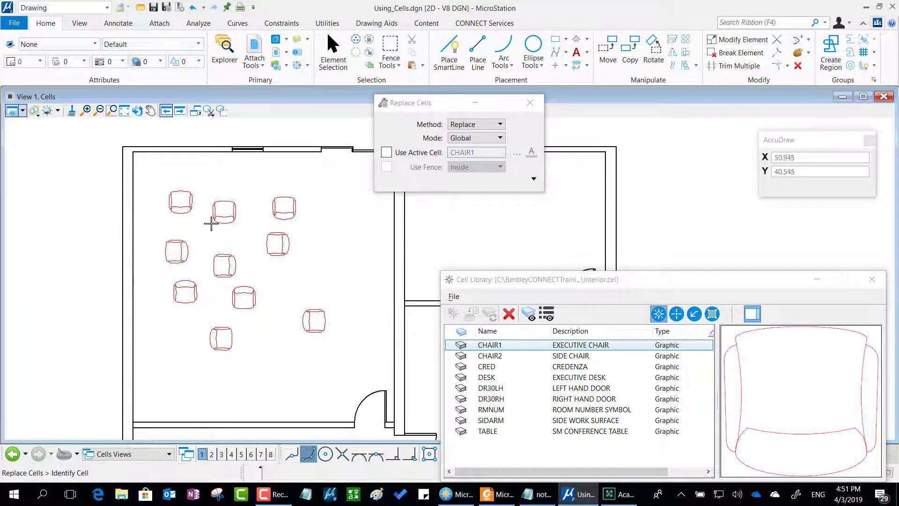
# Enable Use Active Cell for the replacement and enter CHAIR2 as the active cell.
pyautogui.click(387, 152)
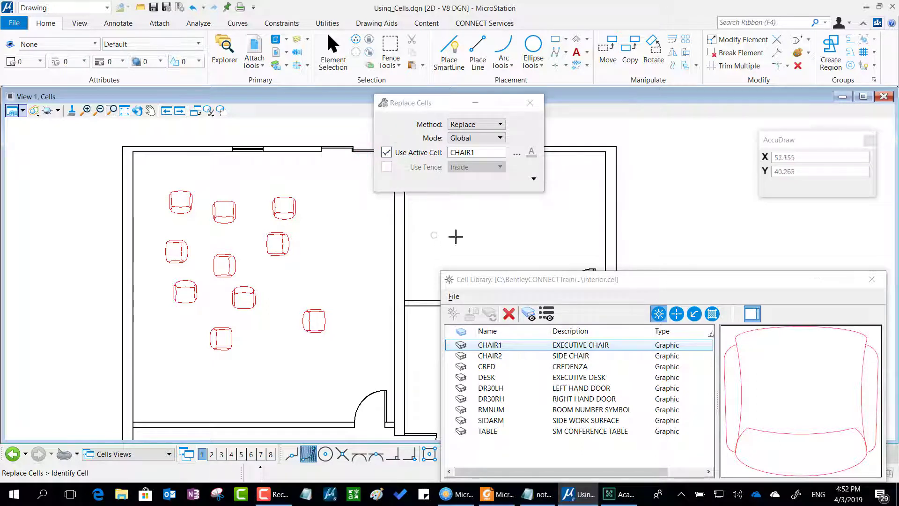
pyautogui.click(481, 153)
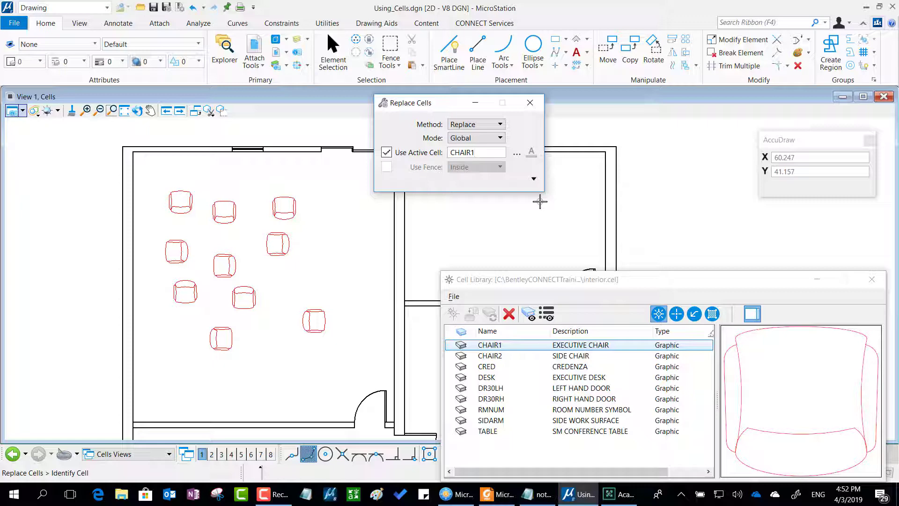
pyautogui.press('BackSpace')
pyautogui.write('2')
pyautogui.press('Return')
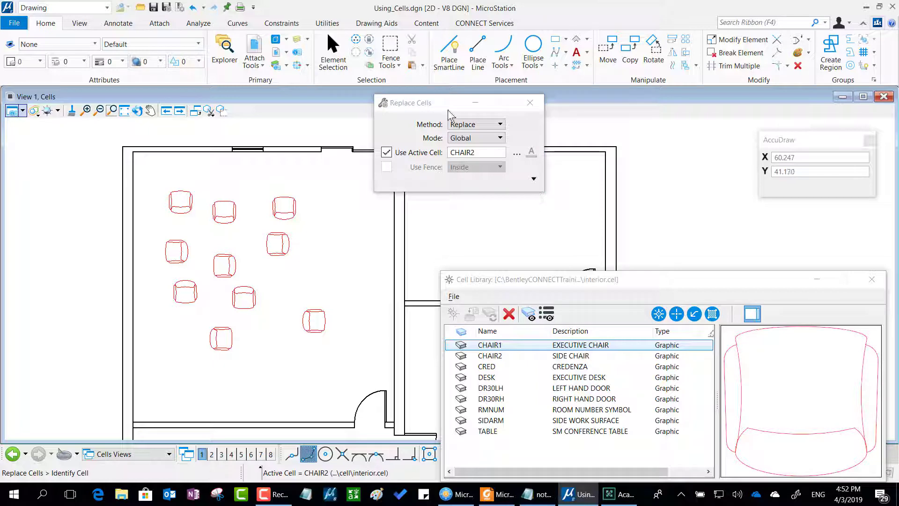
pyautogui.moveTo(408, 108); pyautogui.dragTo(454, 114)
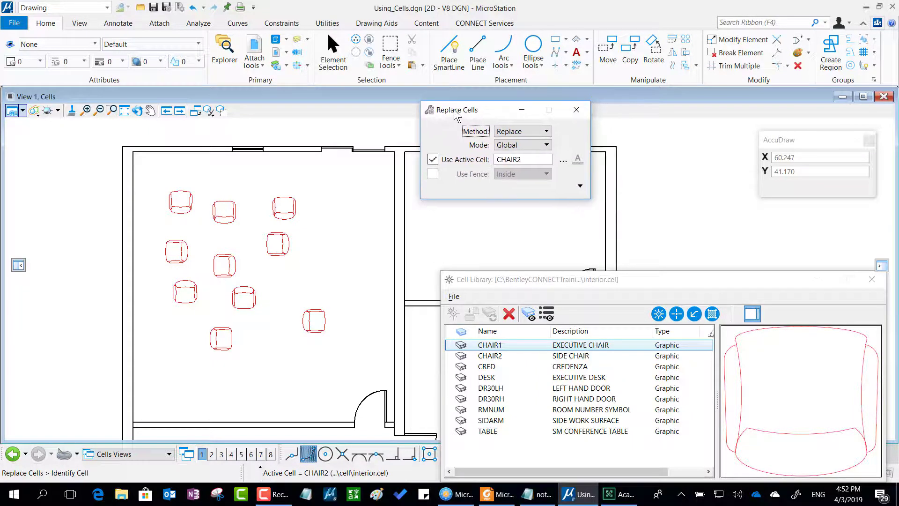
pyautogui.click(453, 109)
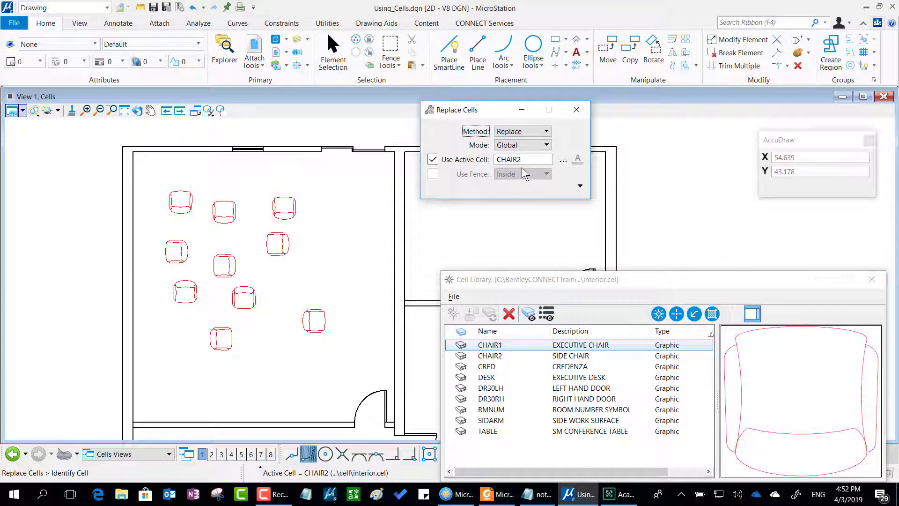
# Replace all CHAIR1 cells globally with CHAIR2, identifying one of the chairs and accepting the replacement.
pyautogui.moveTo(481, 277)
pyautogui.mouseDown()
pyautogui.moveTo(655, 281)
pyautogui.moveTo(787, 358)
pyautogui.moveTo(746, 336)
pyautogui.moveTo(752, 350)
pyautogui.moveTo(715, 334)
pyautogui.mouseUp()
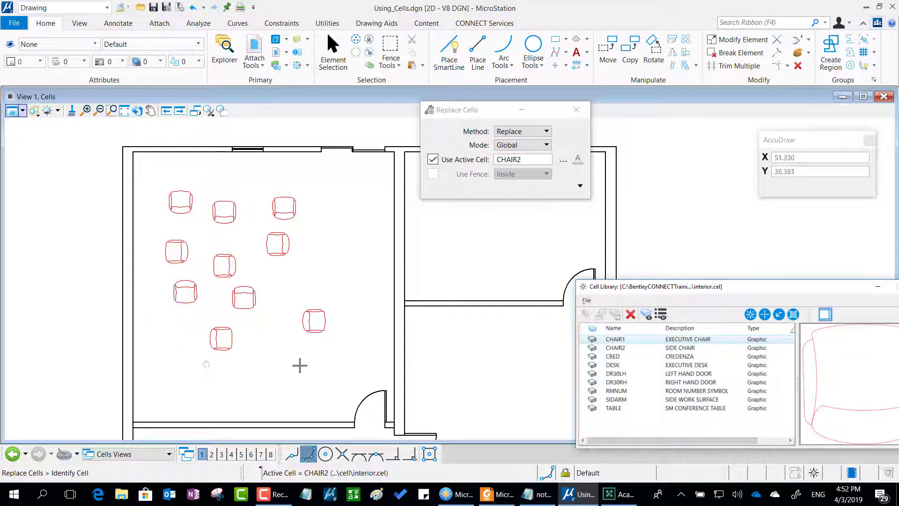
pyautogui.click(241, 290)
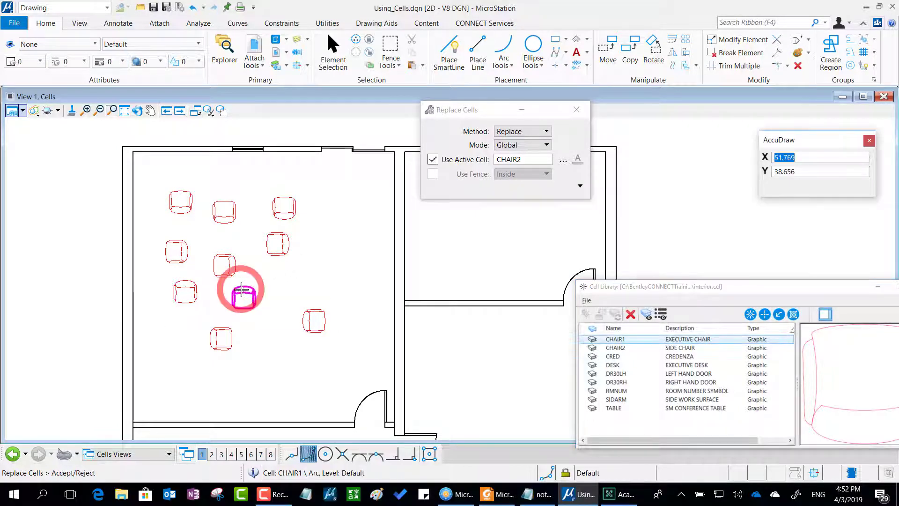
pyautogui.click(348, 268)
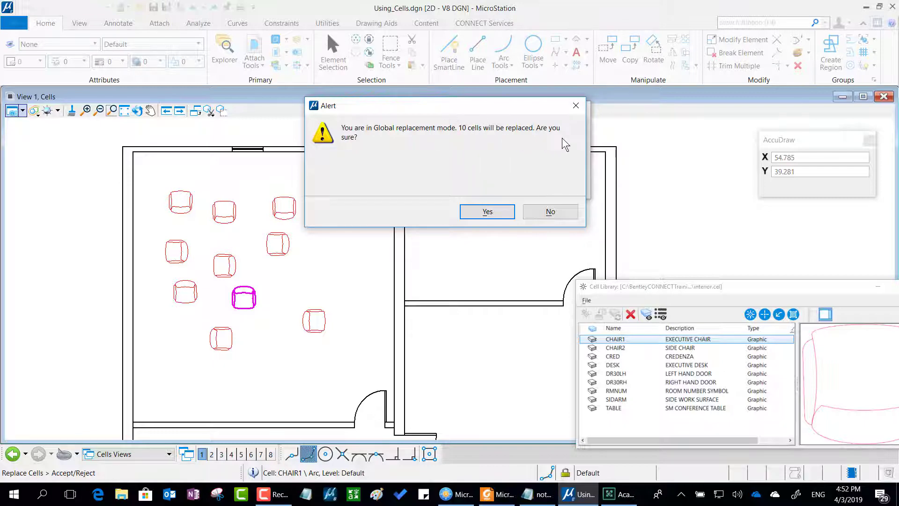
pyautogui.click(498, 206)
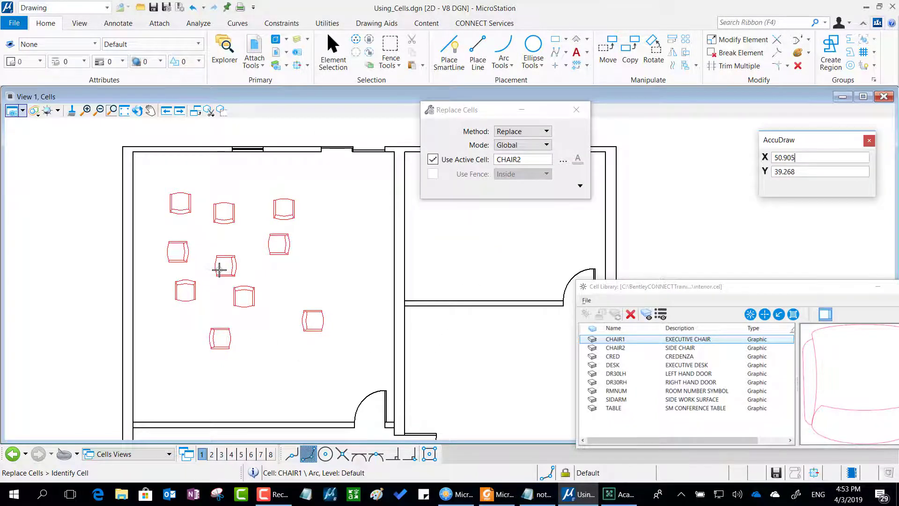
# Examine the replaced chairs in the room, both as a group and one of them in close-up.
pyautogui.scroll(5, 219, 268)
pyautogui.scroll(-5, 219, 269)
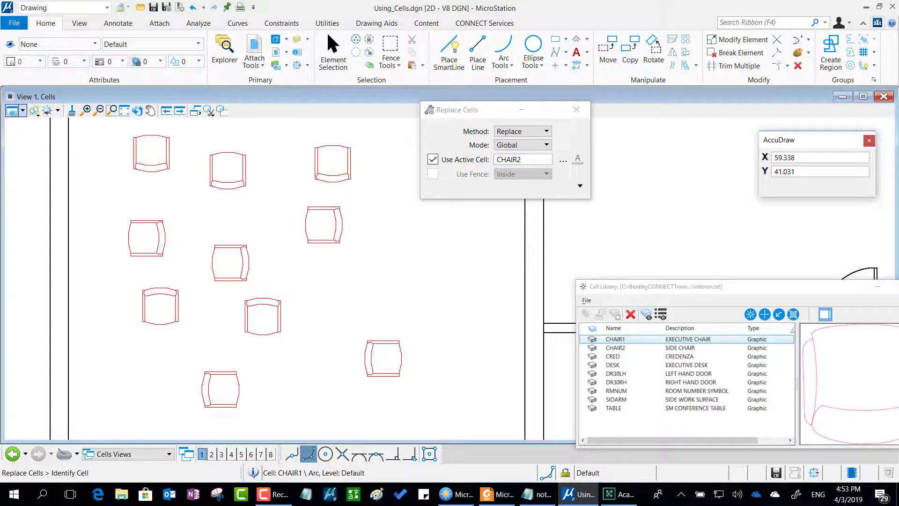
pyautogui.hotkey('alt', 'Tab')
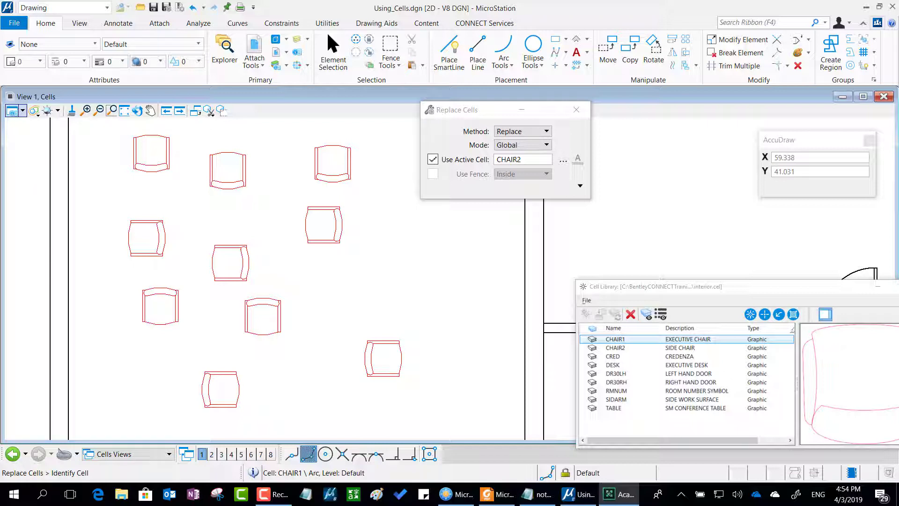
pyautogui.moveTo(472, 102)
pyautogui.mouseDown()
pyautogui.moveTo(489, 136)
pyautogui.moveTo(611, 135)
pyautogui.mouseUp()
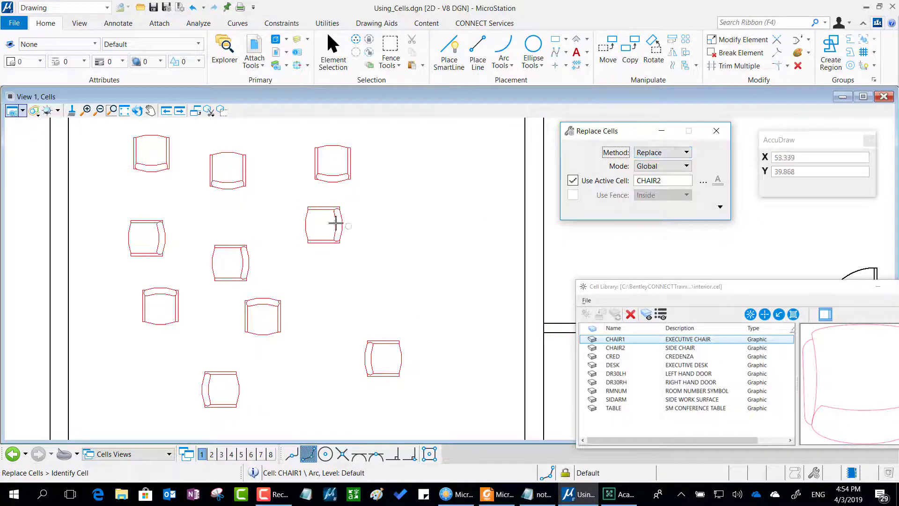
pyautogui.scroll(6, 329, 221)
pyautogui.scroll(-2, 329, 221)
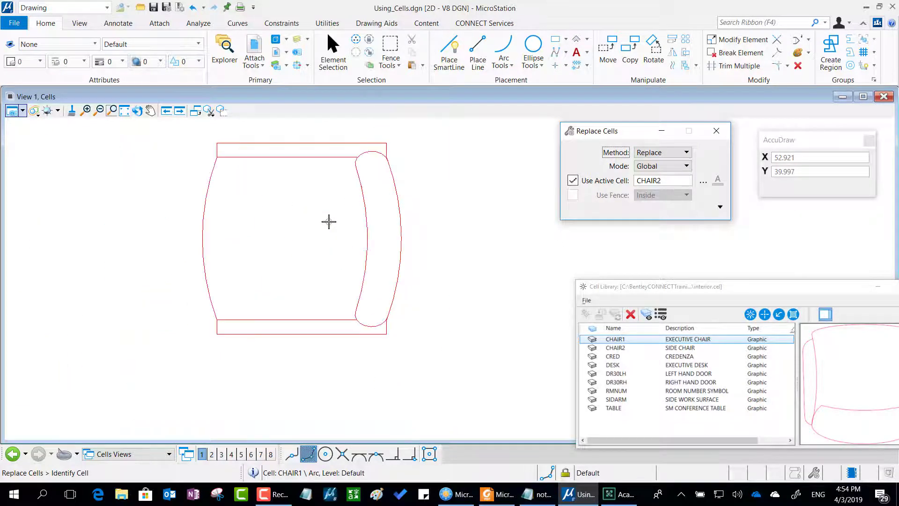
pyautogui.middleClick(311, 231)
pyautogui.moveTo(311, 229); pyautogui.dragTo(321, 245, button='middle')
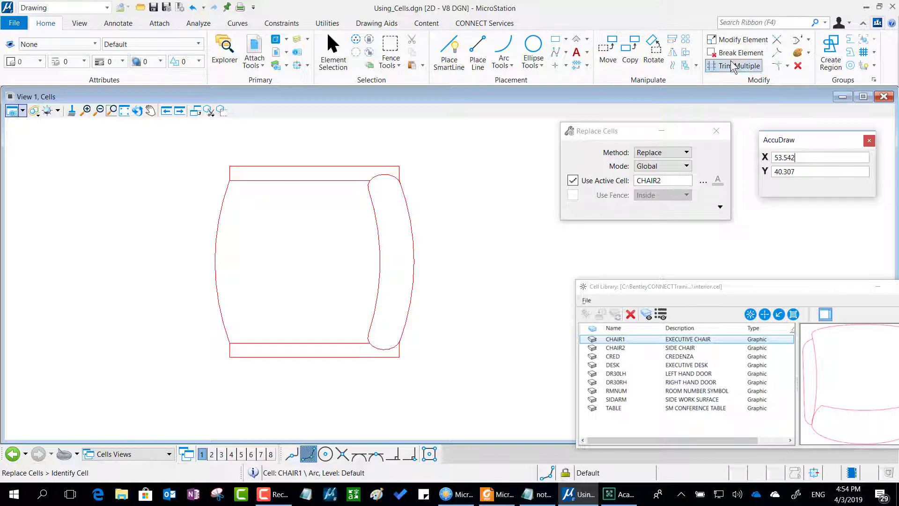
pyautogui.click(249, 142)
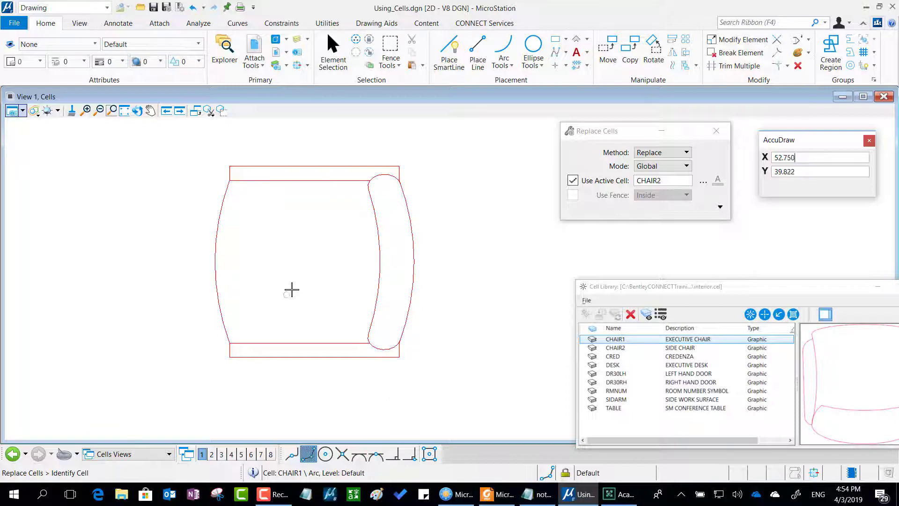
pyautogui.scroll(-6, 295, 285)
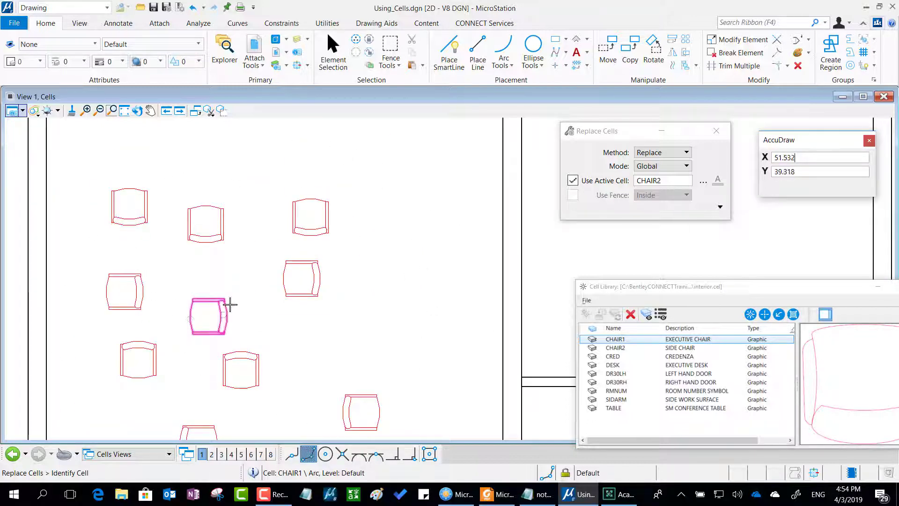
pyautogui.moveTo(232, 295); pyautogui.dragTo(267, 247, button='middle')
pyautogui.hotkey('alt', 'Tab')
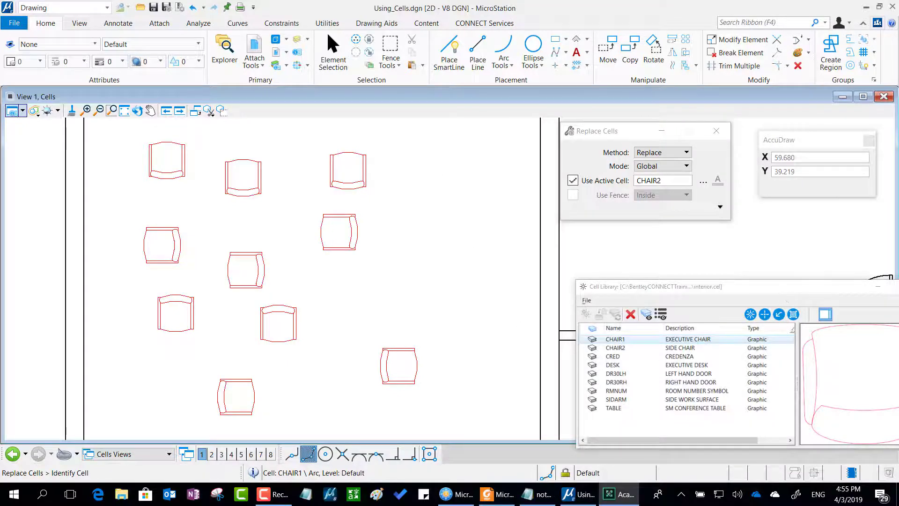
# Select CHAIR2 in the Cell Library and move the window below the ribbon, leaving the cell name as it is.
pyautogui.moveTo(751, 296); pyautogui.dragTo(541, 70)
pyautogui.click(351, 149)
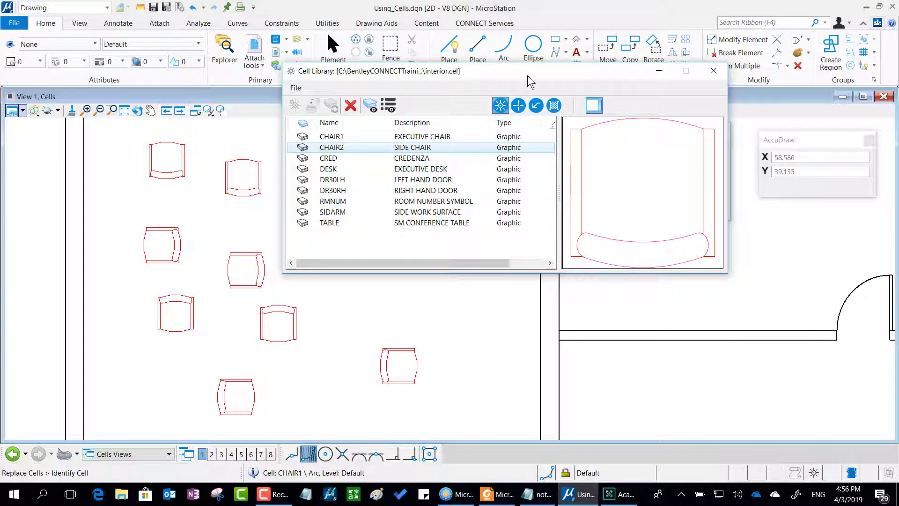
pyautogui.moveTo(526, 73); pyautogui.dragTo(541, 98)
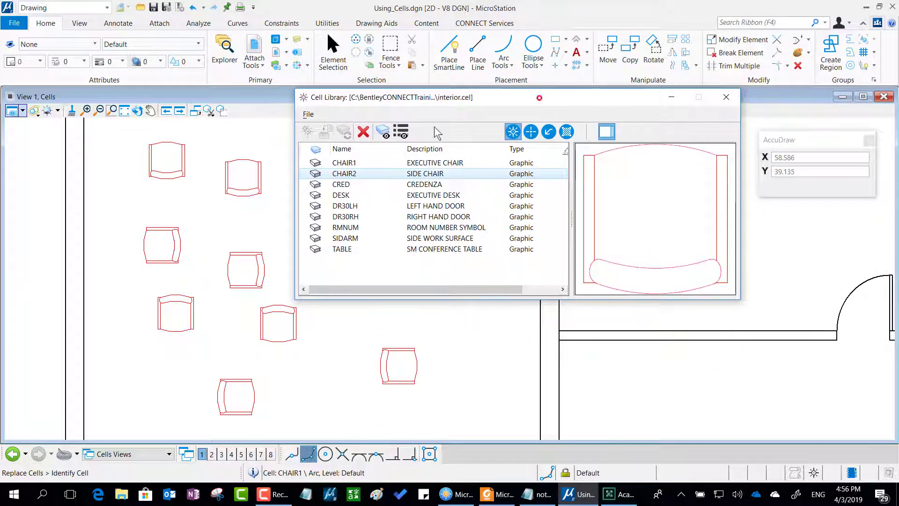
pyautogui.click(357, 173)
pyautogui.click(357, 173)
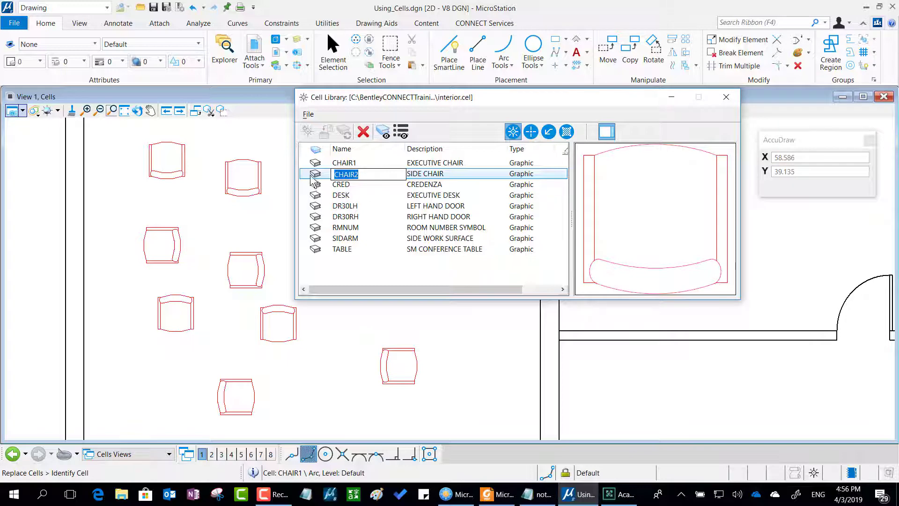
pyautogui.click(311, 173)
# Open the CHAIR2 cell for editing in the active WorkSpace BentleyCONNECTTraining, WorkSet Essentials 2D, and fit the view with the Cell Library closed.
pyautogui.rightClick(343, 174)
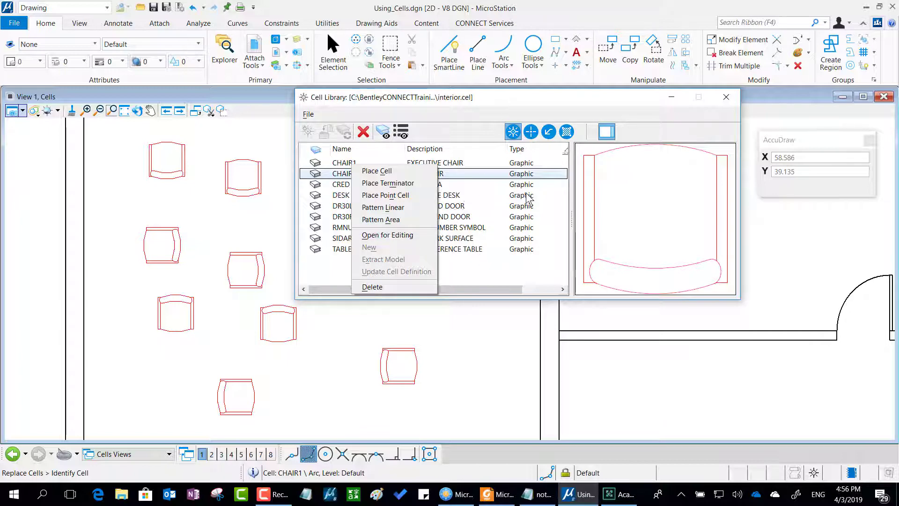
pyautogui.click(410, 236)
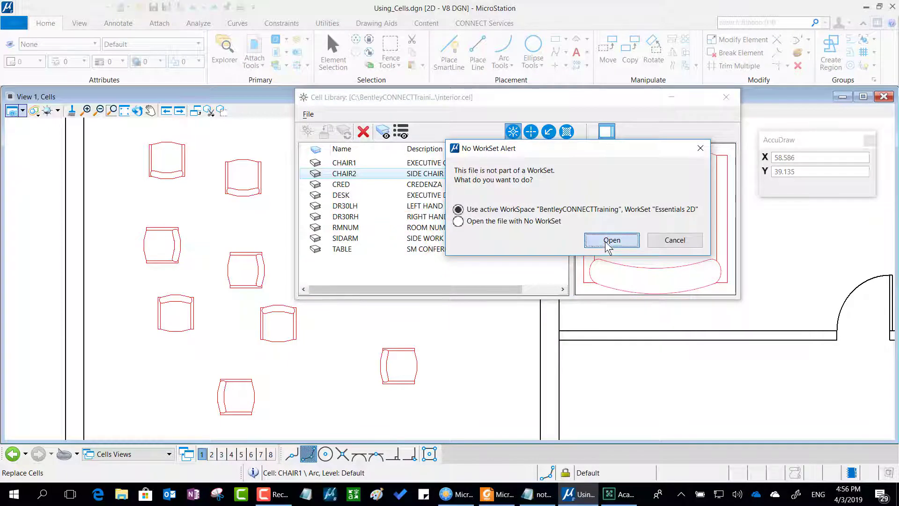
pyautogui.click(609, 241)
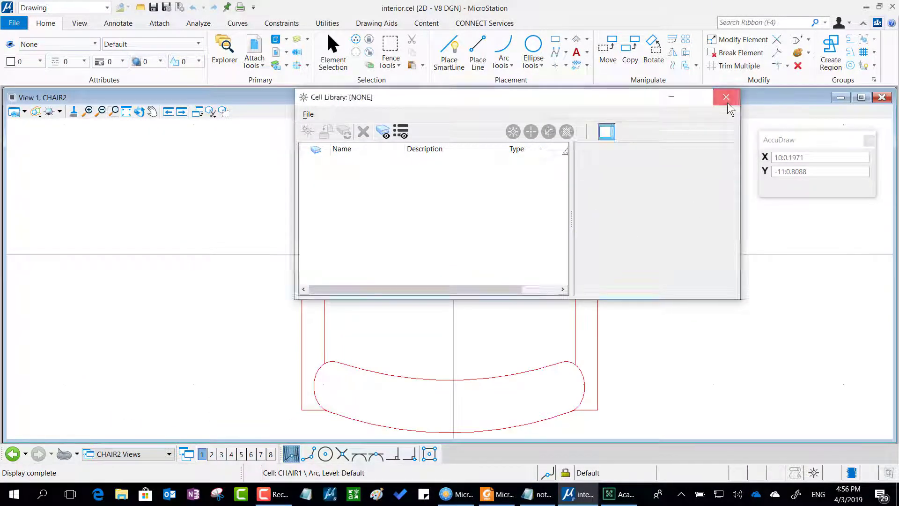
pyautogui.click(727, 98)
pyautogui.click(455, 255)
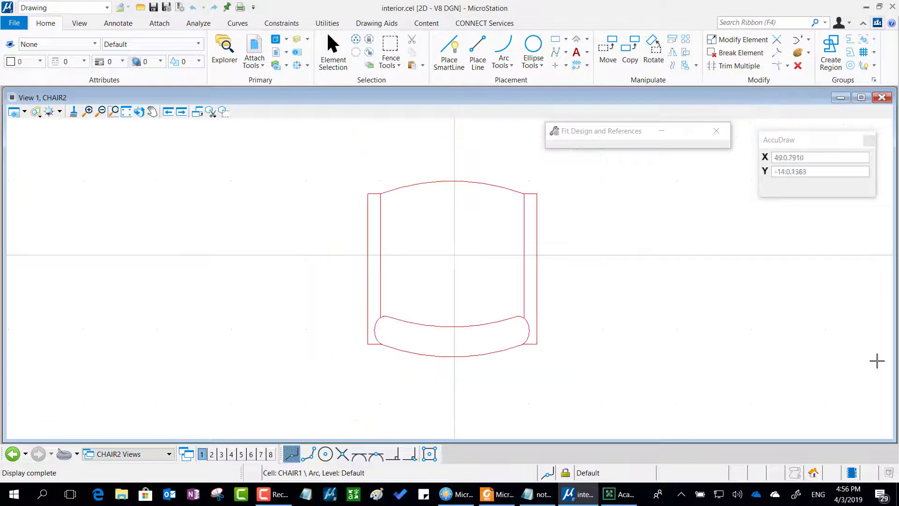
pyautogui.click(619, 494)
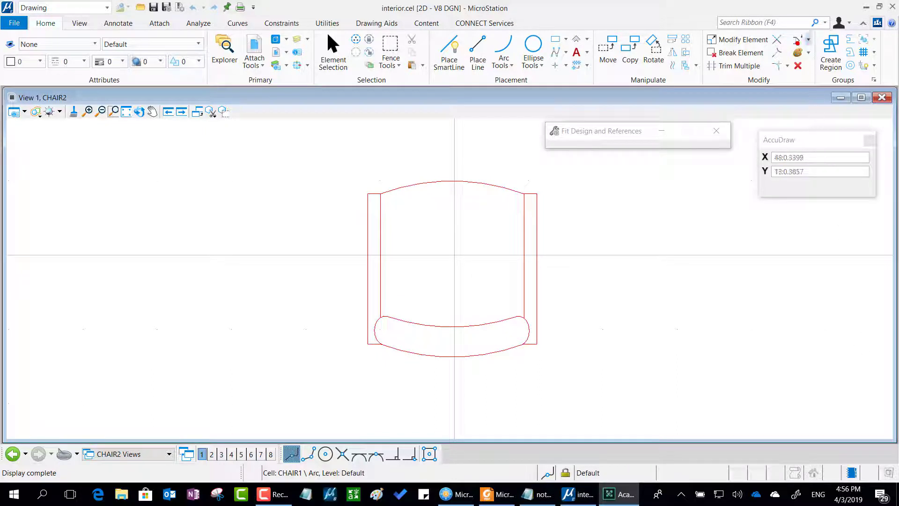
pyautogui.moveTo(793, 51)
pyautogui.mouseDown()
pyautogui.moveTo(756, 71)
pyautogui.moveTo(756, 84)
pyautogui.moveTo(785, 83)
pyautogui.moveTo(803, 64)
pyautogui.moveTo(778, 48)
pyautogui.mouseUp()
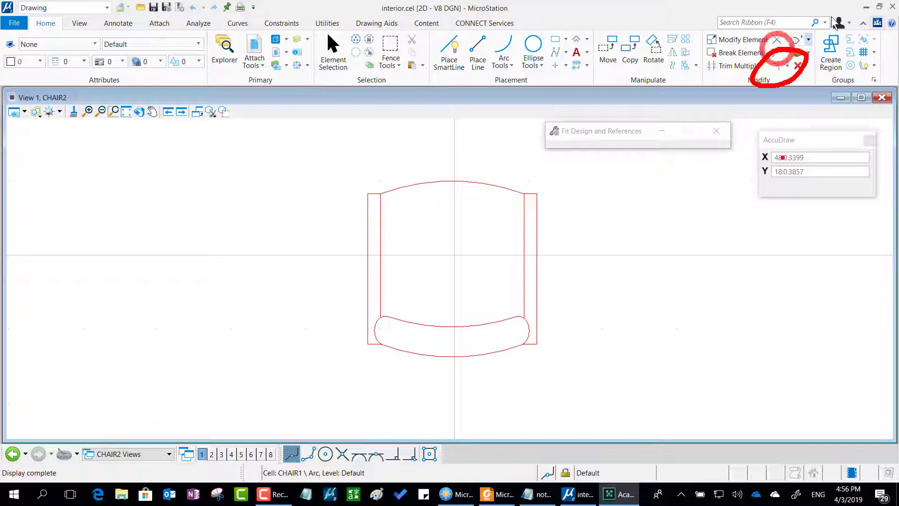
# Start the Construct Circular Fillet tool and set the fillet radius to 1:0.0000.
pyautogui.click(789, 66)
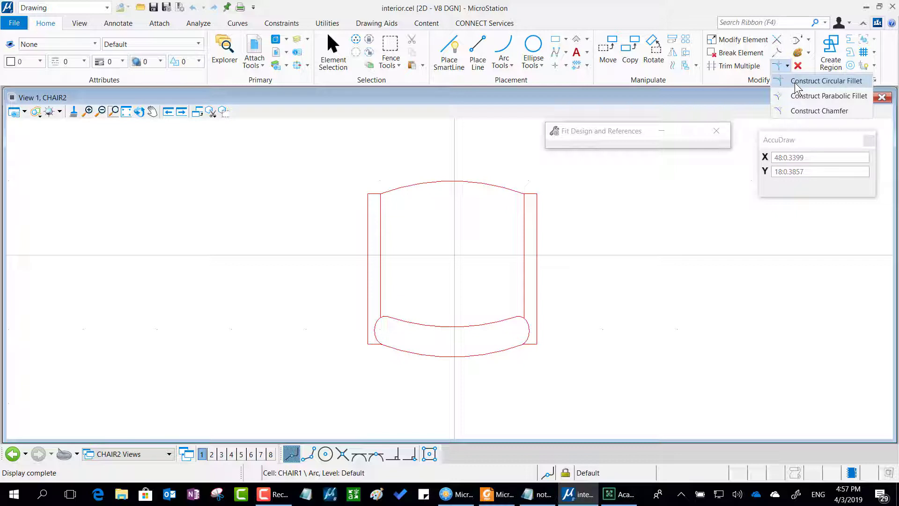
pyautogui.click(794, 83)
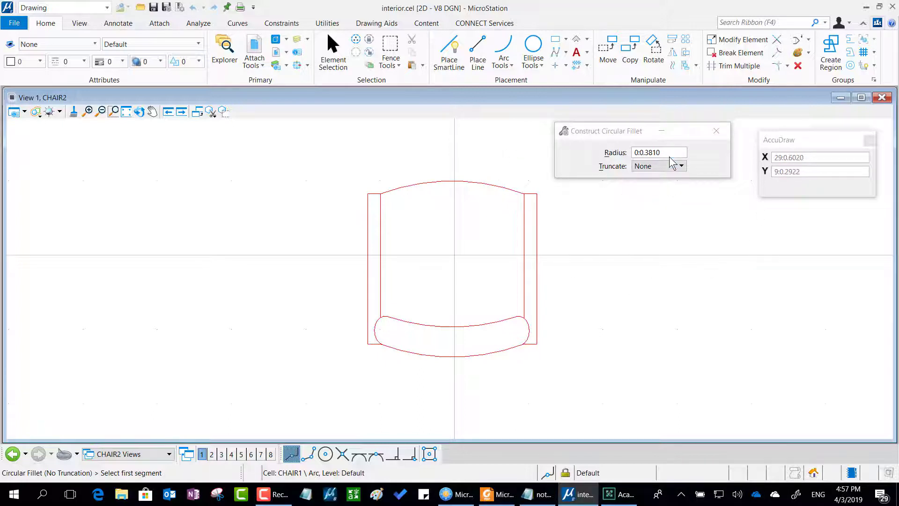
pyautogui.click(617, 158)
pyautogui.write('1')
pyautogui.press('Tab')
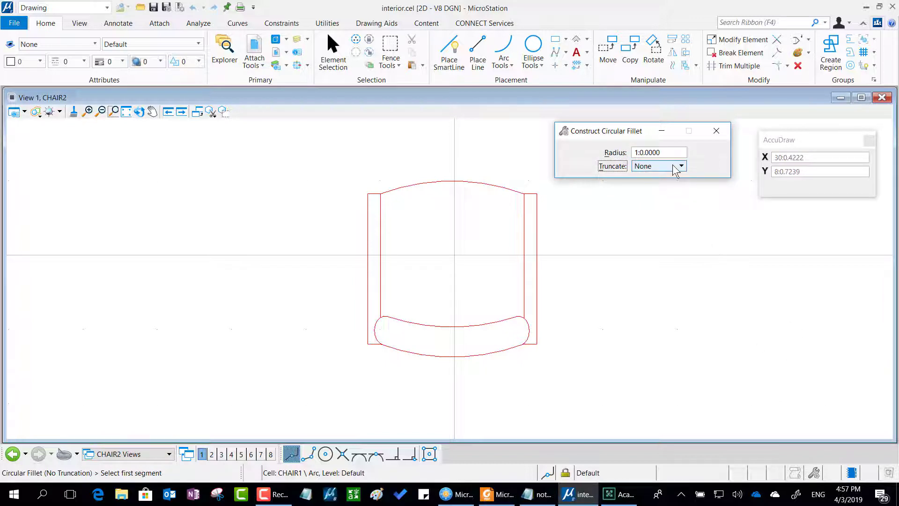
pyautogui.click(616, 153)
pyautogui.write('1')
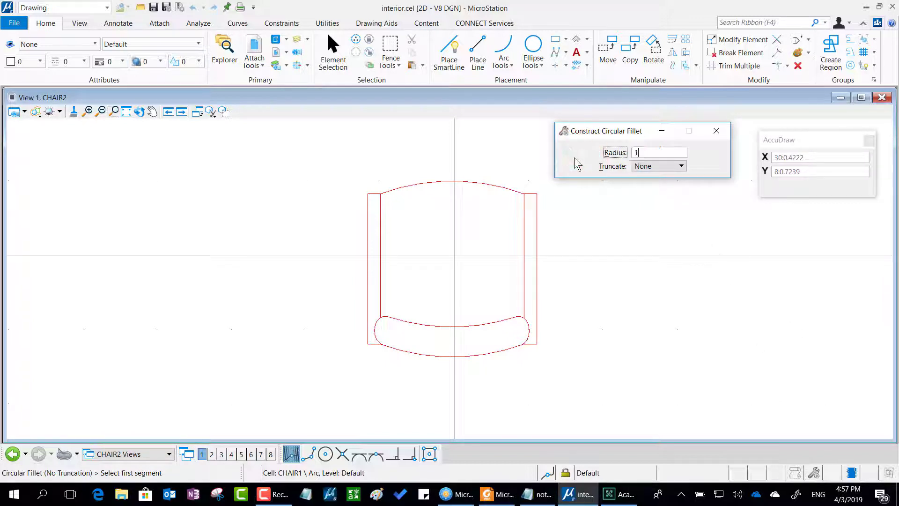
pyautogui.press('Tab')
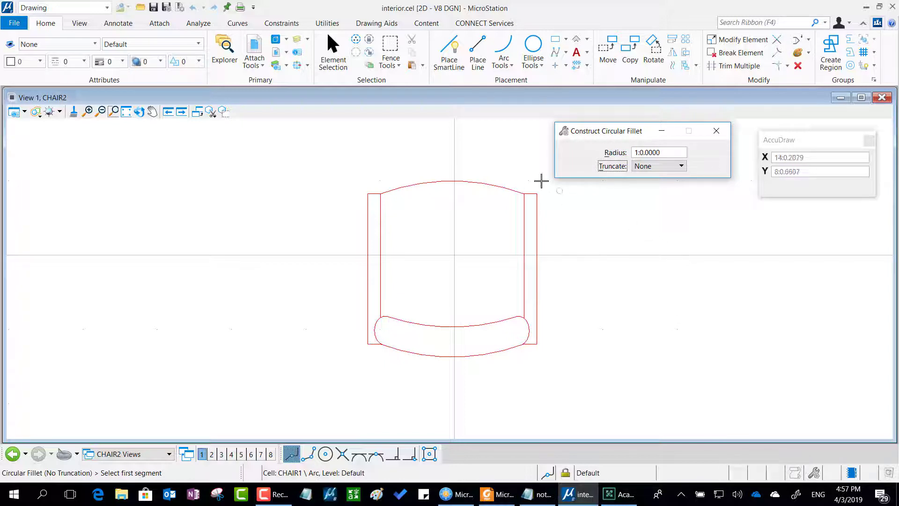
# Set the circular fillet to truncate both segments and move its settings window closer to the left armrest's upper outer corner.
pyautogui.scroll(5, 387, 171)
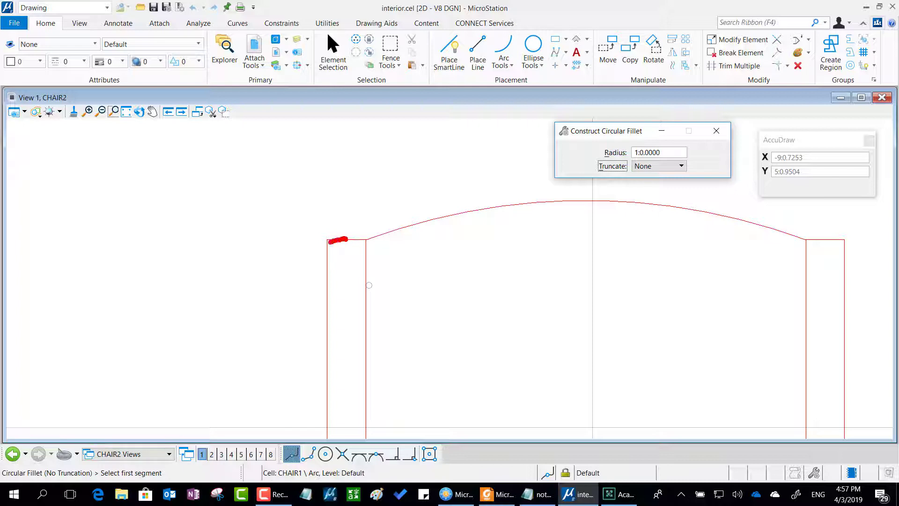
pyautogui.rightClick(321, 264)
pyautogui.scroll(5, 326, 233)
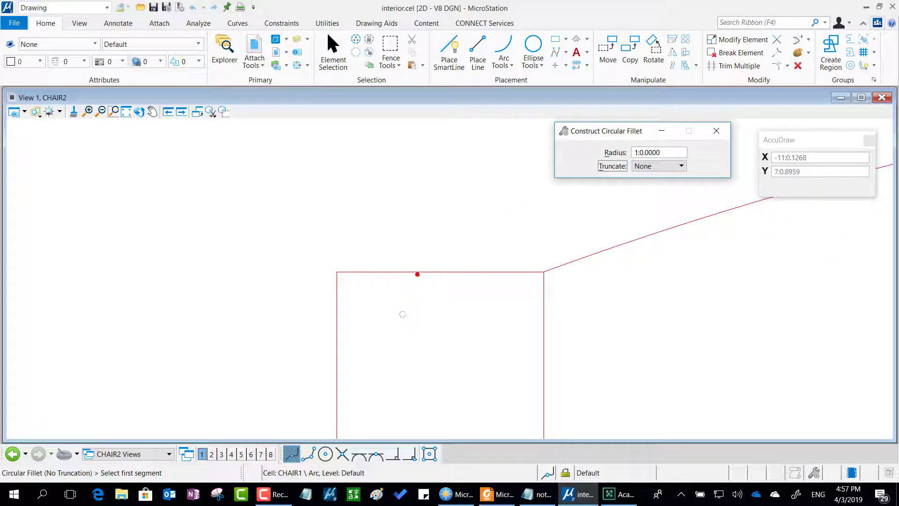
pyautogui.moveTo(404, 271)
pyautogui.mouseDown()
pyautogui.moveTo(349, 327)
pyautogui.moveTo(335, 376)
pyautogui.mouseUp()
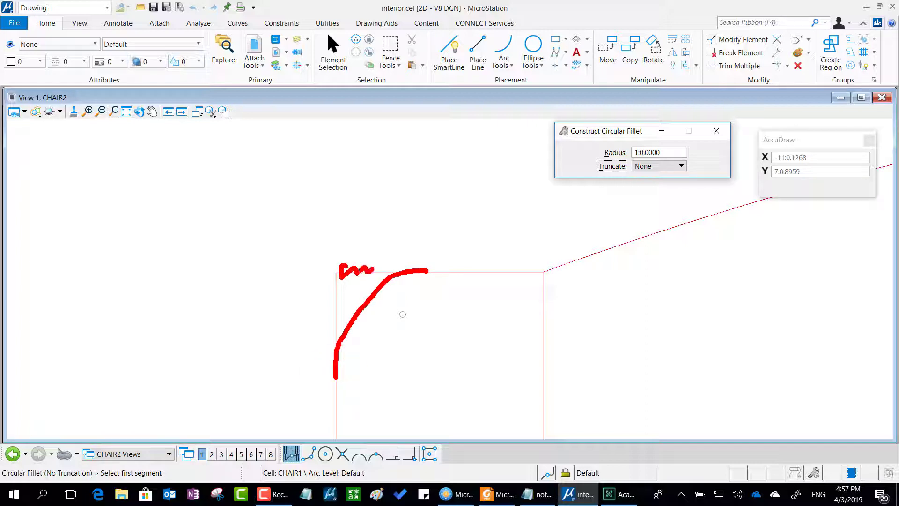
pyautogui.moveTo(333, 283); pyautogui.dragTo(347, 283)
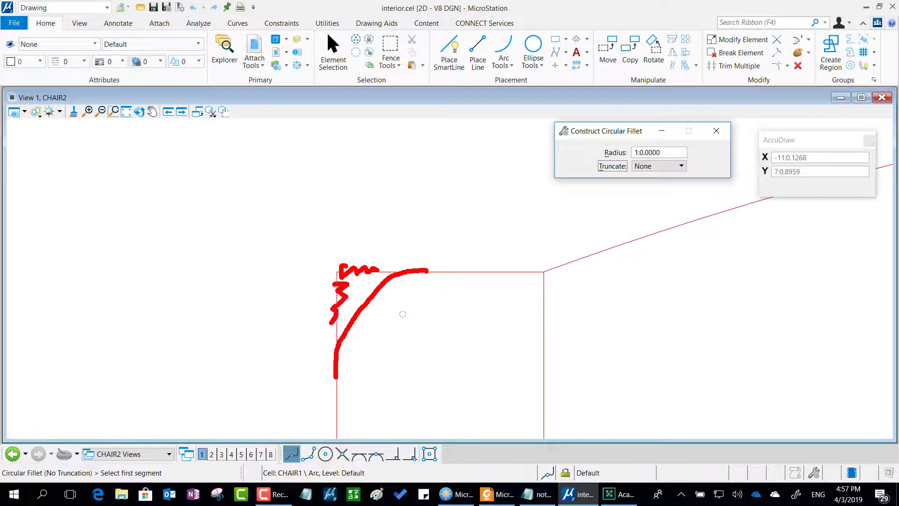
pyautogui.click(333, 325)
pyautogui.press('Escape')
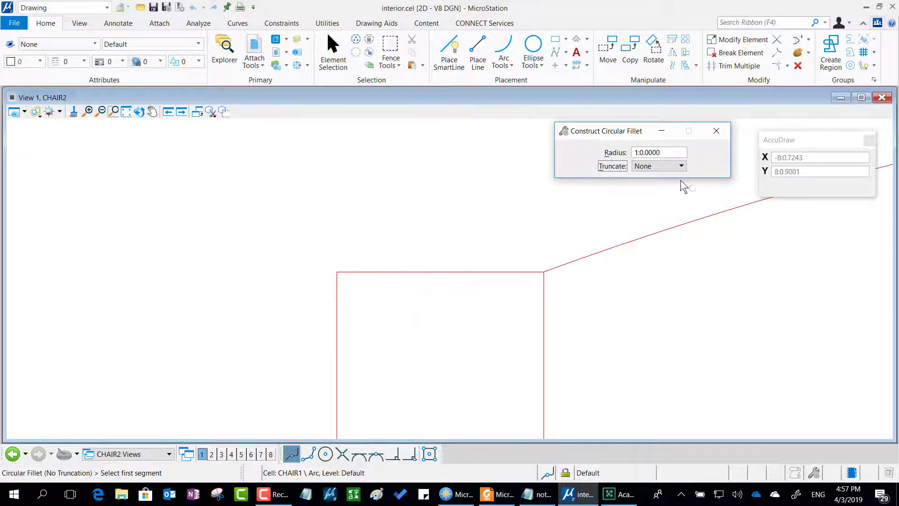
pyautogui.click(669, 168)
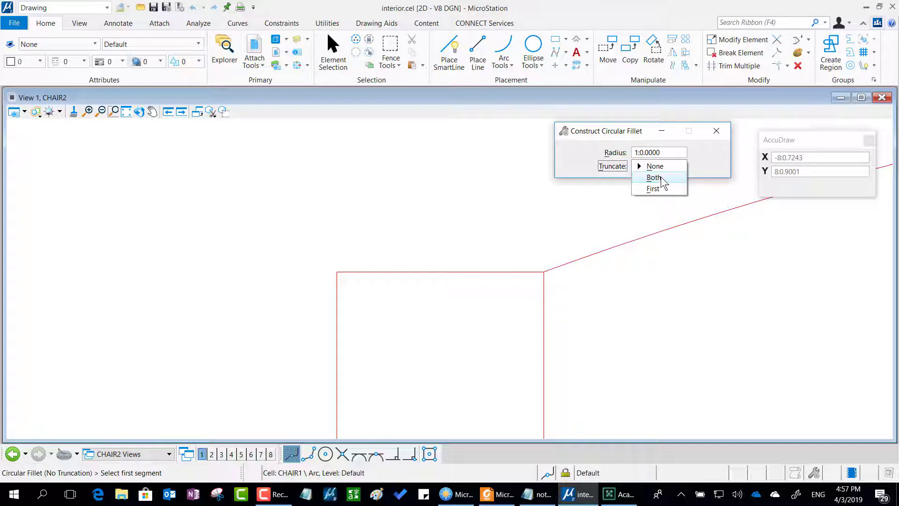
pyautogui.click(656, 177)
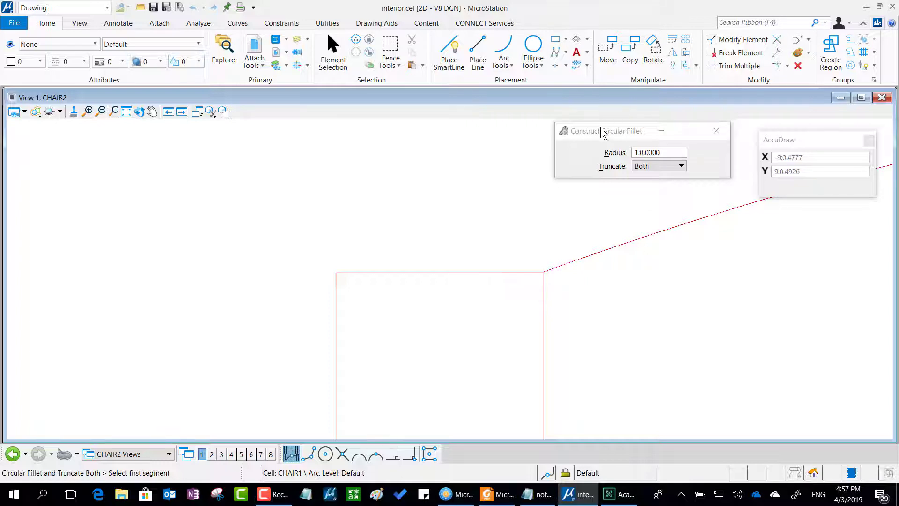
pyautogui.moveTo(600, 128); pyautogui.dragTo(434, 142)
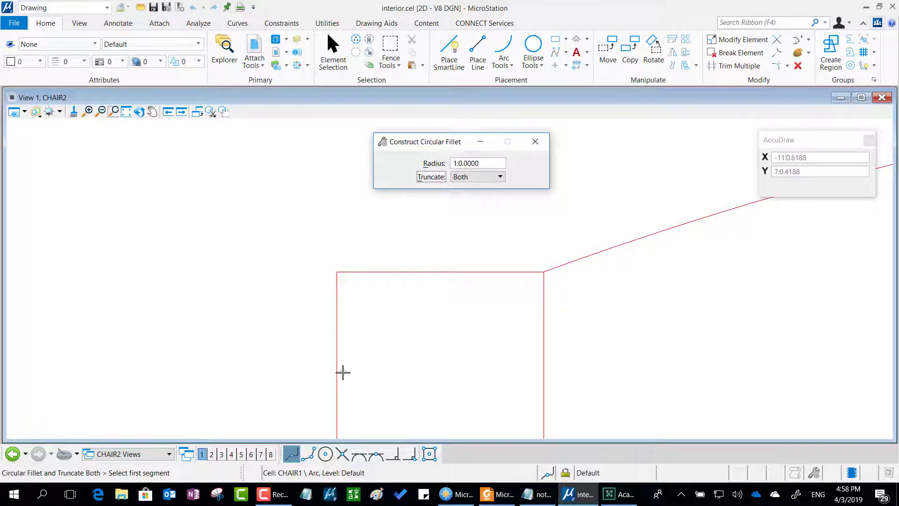
# Try rounding the left armrest's upper outer corner, inspect the resulting arc's attributes, and undo the fillet.
pyautogui.click(407, 271)
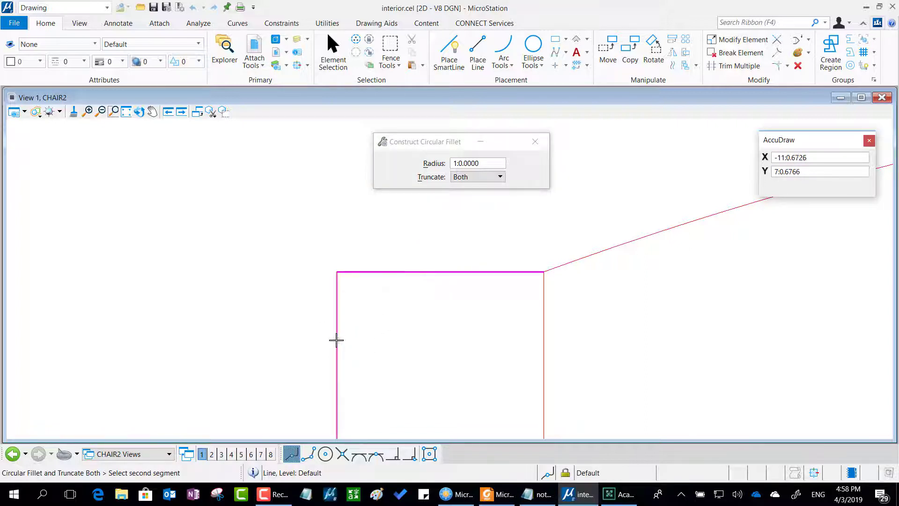
pyautogui.click(336, 340)
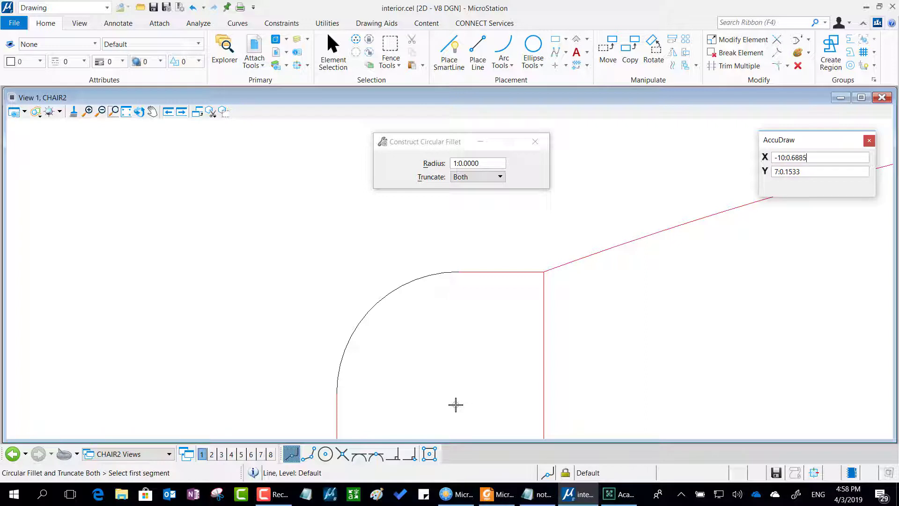
pyautogui.click(334, 52)
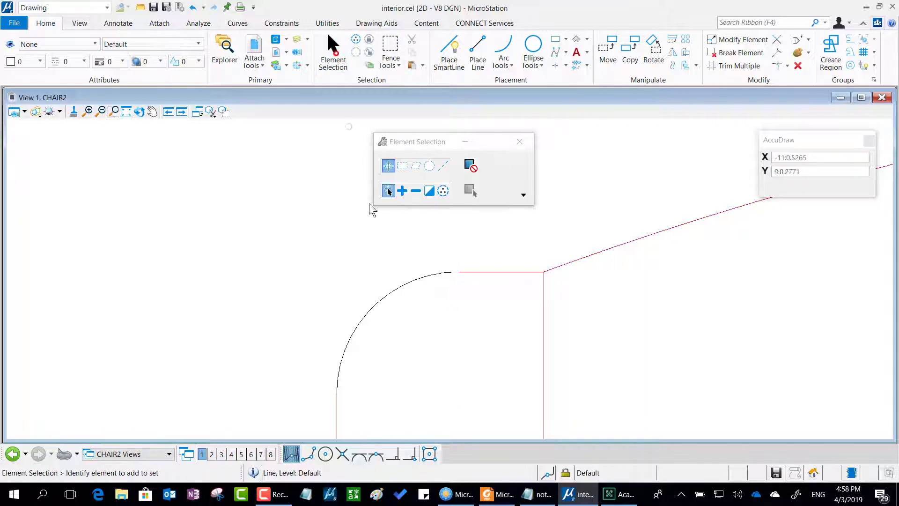
pyautogui.click(370, 304)
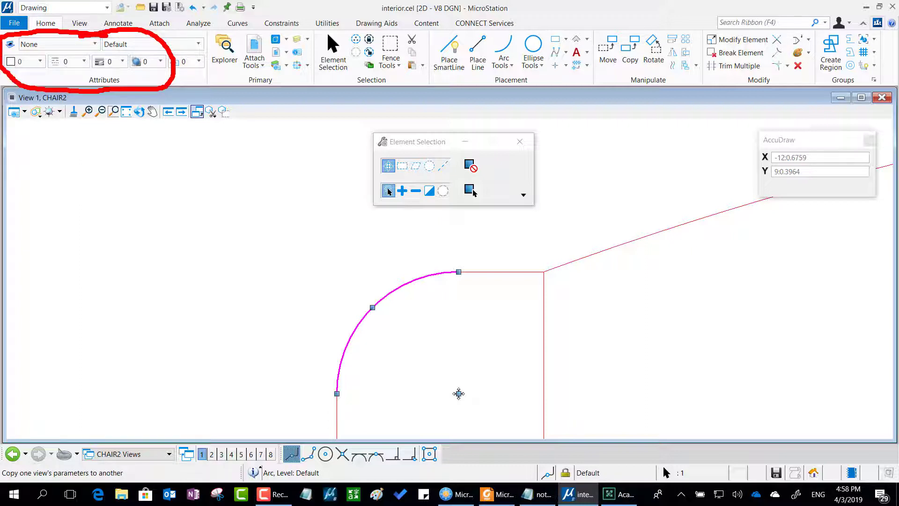
pyautogui.click(298, 192)
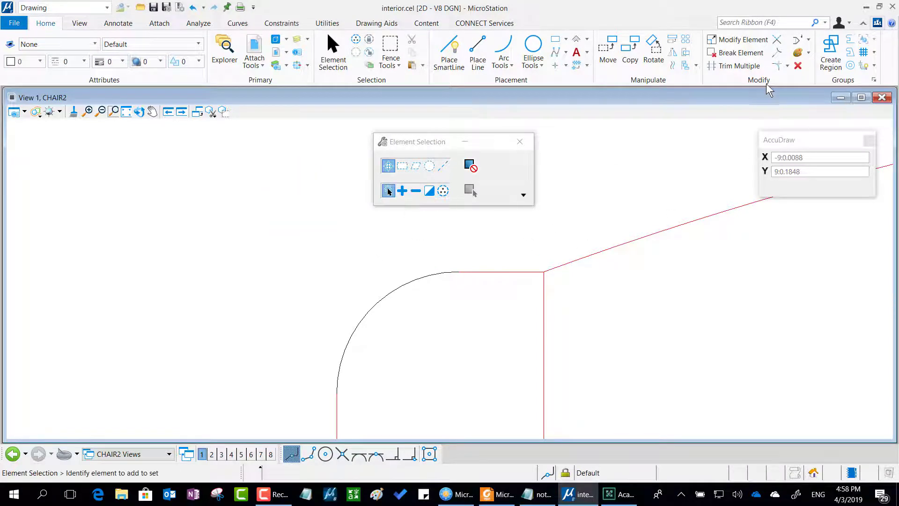
pyautogui.click(192, 9)
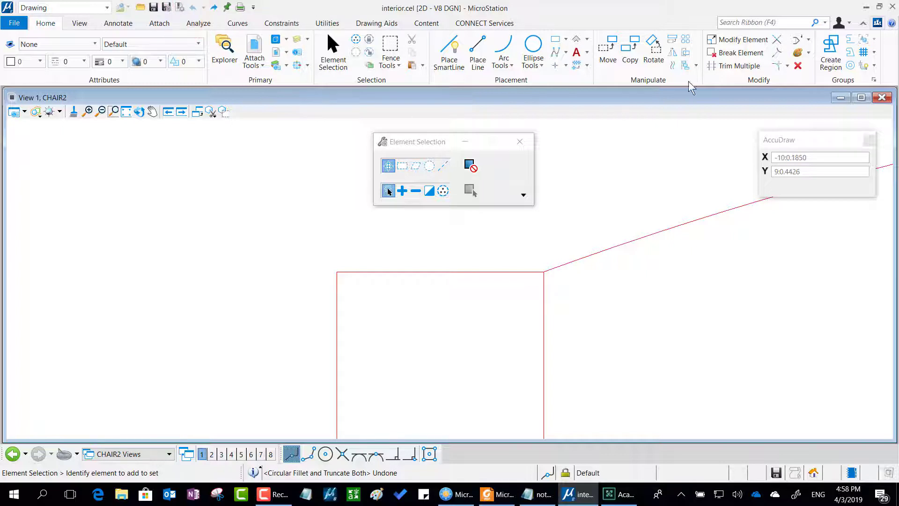
pyautogui.click(777, 66)
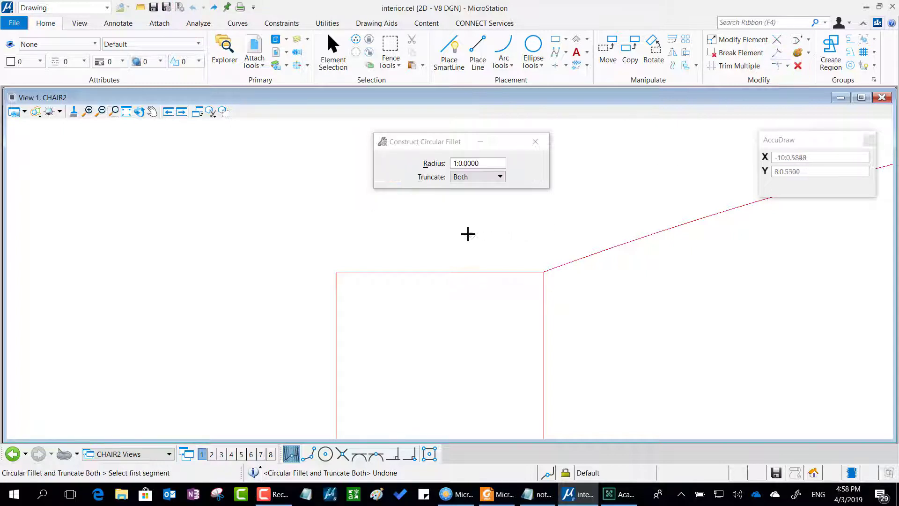
pyautogui.moveTo(415, 142); pyautogui.dragTo(368, 205)
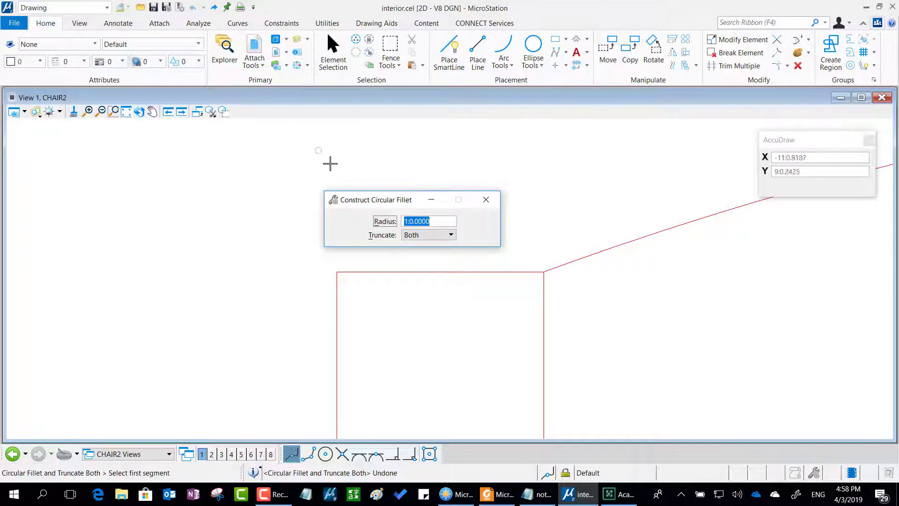
pyautogui.moveTo(356, 202); pyautogui.dragTo(340, 133)
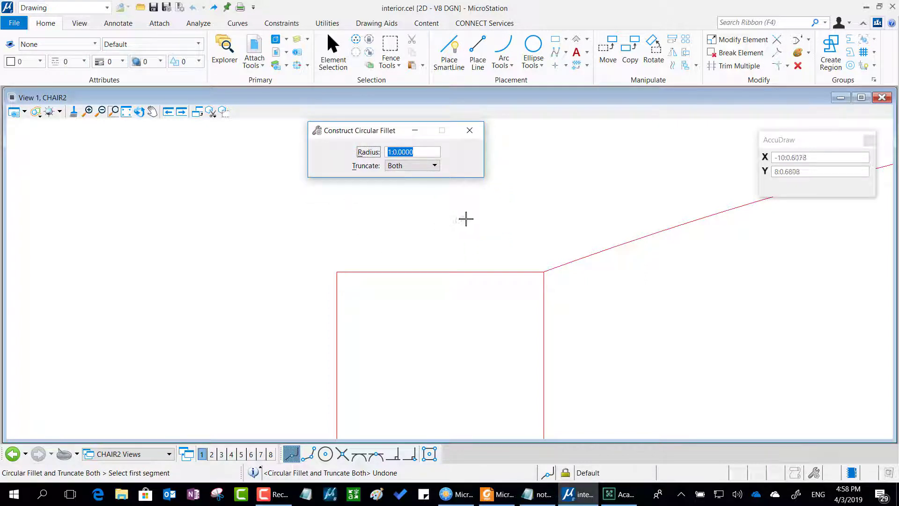
# Select the left armrest's top edge line and examine its General properties, such as level, color, line style and weight.
pyautogui.click(332, 45)
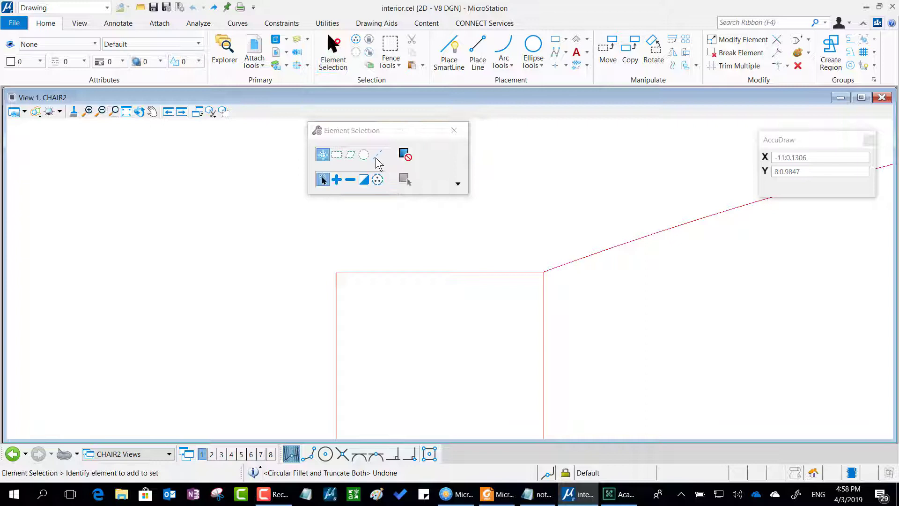
pyautogui.click(404, 273)
pyautogui.rightClick(404, 272)
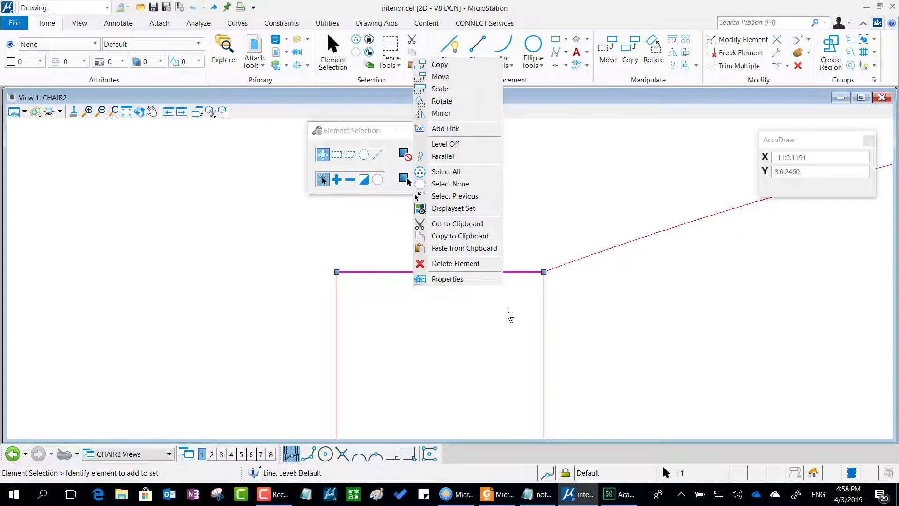
pyautogui.click(592, 268)
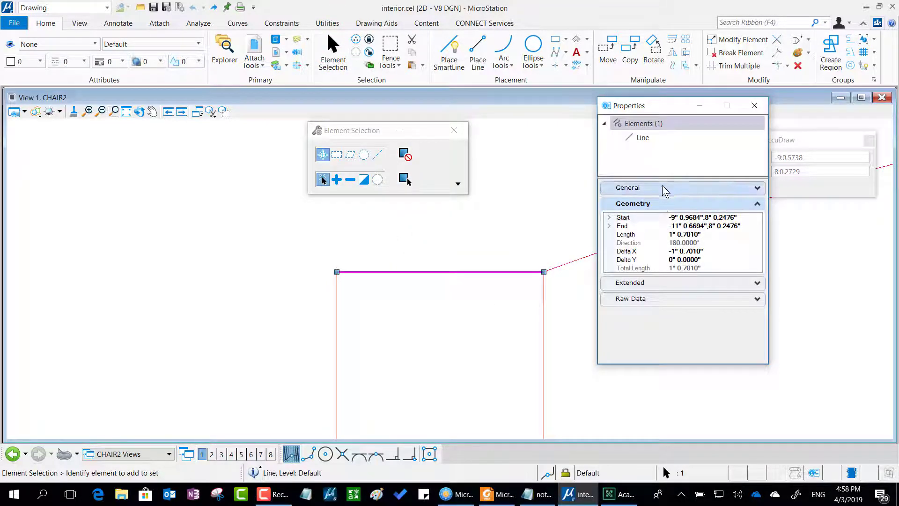
pyautogui.click(662, 186)
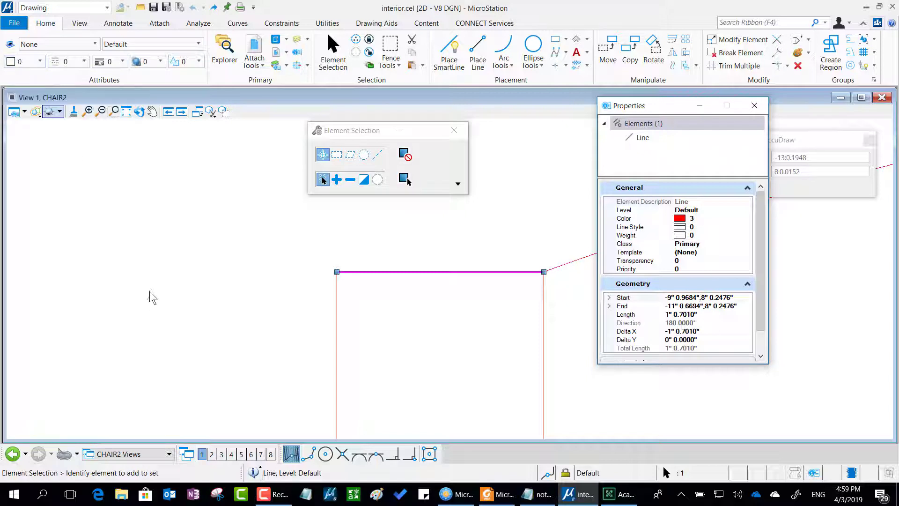
pyautogui.click(113, 111)
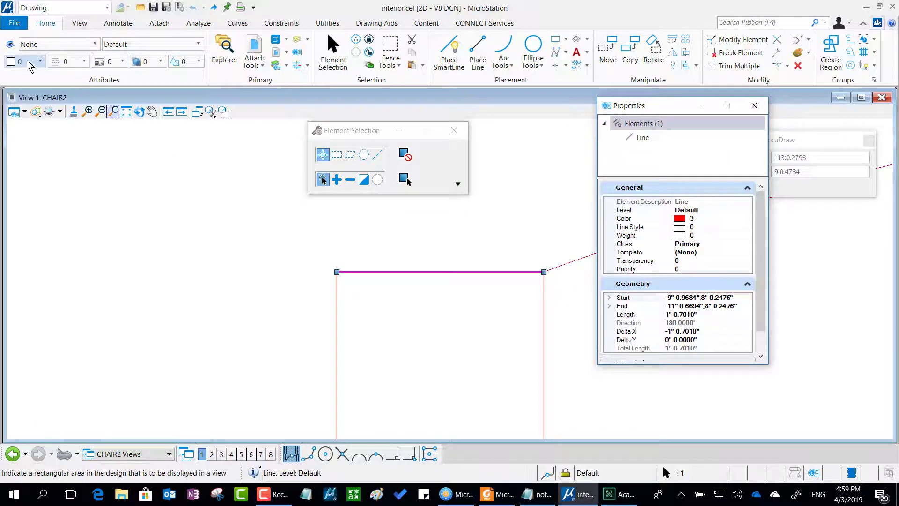
# Deselect the short line at the chair's upper-left corner and close the element properties window.
pyautogui.press('Escape')
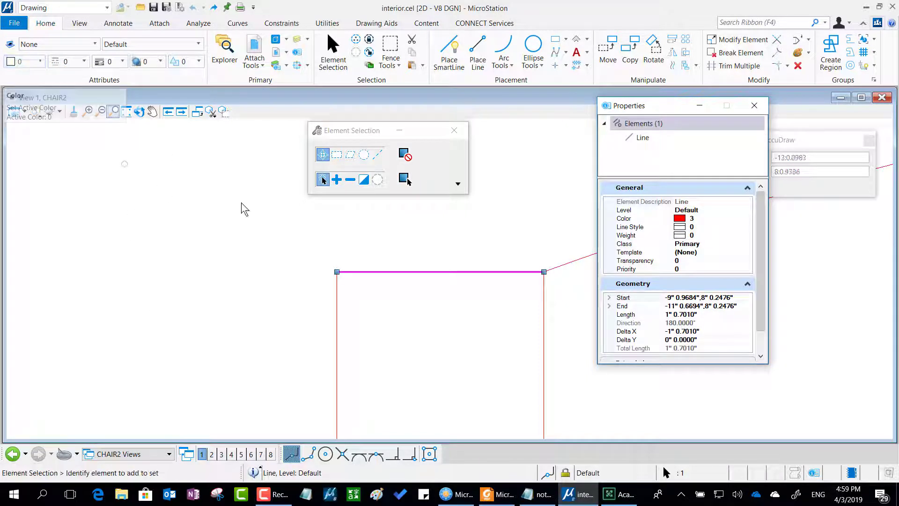
pyautogui.click(339, 214)
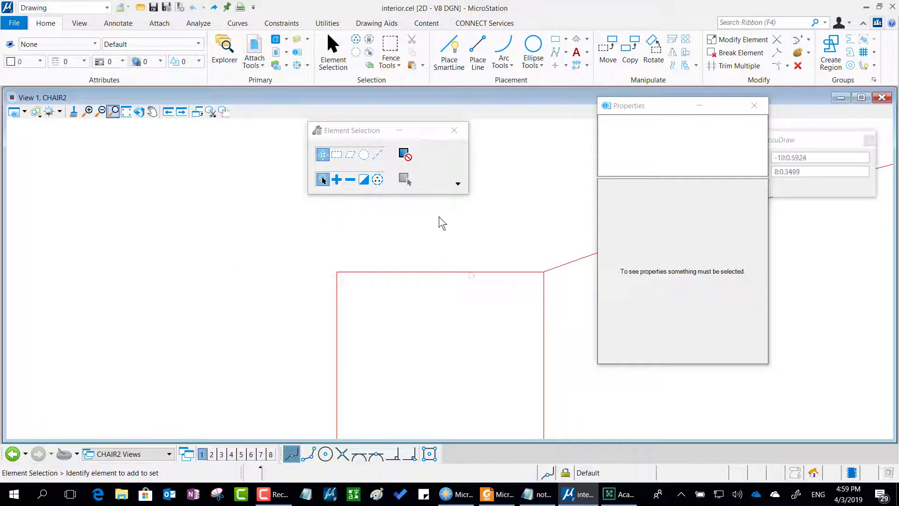
pyautogui.click(758, 111)
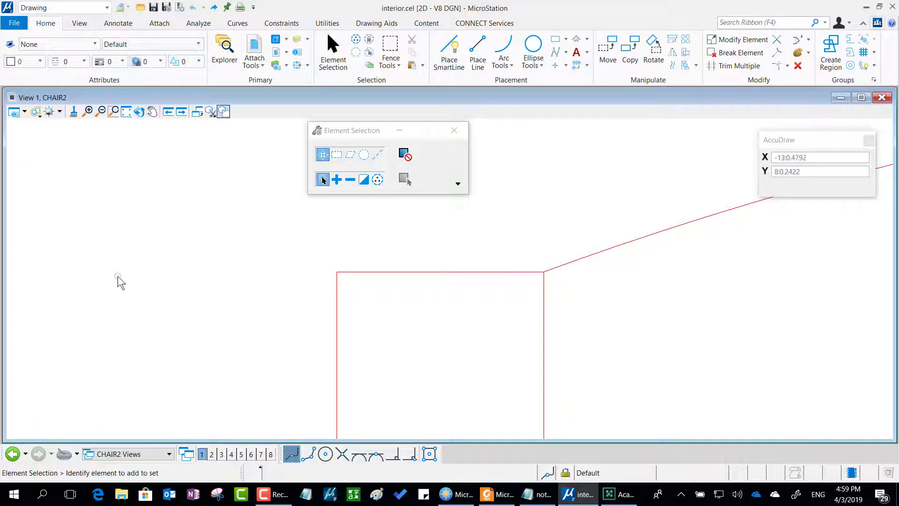
# Examine the chair outline in the CHAIR2 model, including its side rails, front arc and upper-left corner.
pyautogui.scroll(-2, 117, 276)
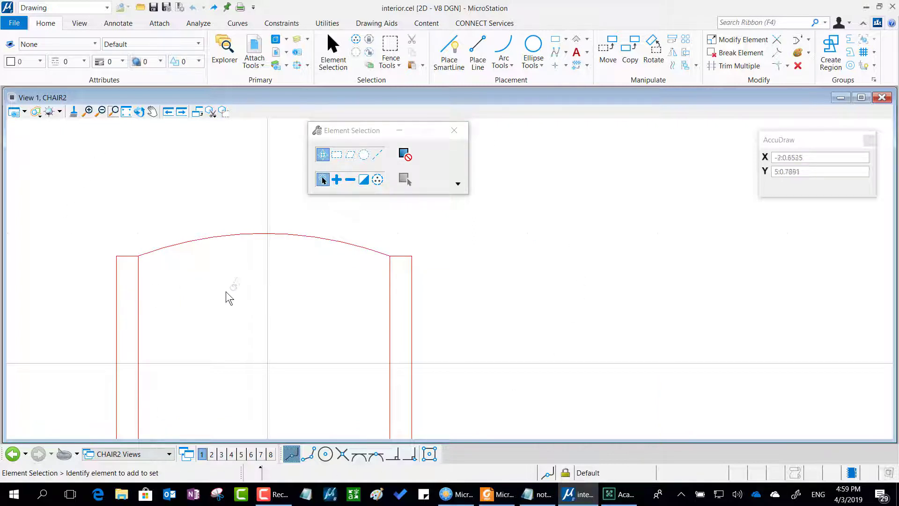
pyautogui.moveTo(226, 291); pyautogui.dragTo(233, 225, button='middle')
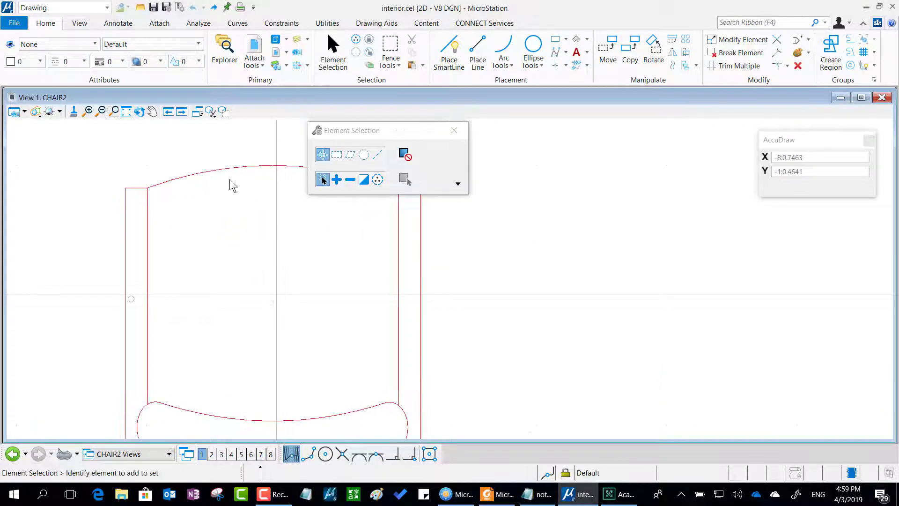
pyautogui.scroll(2, 120, 162)
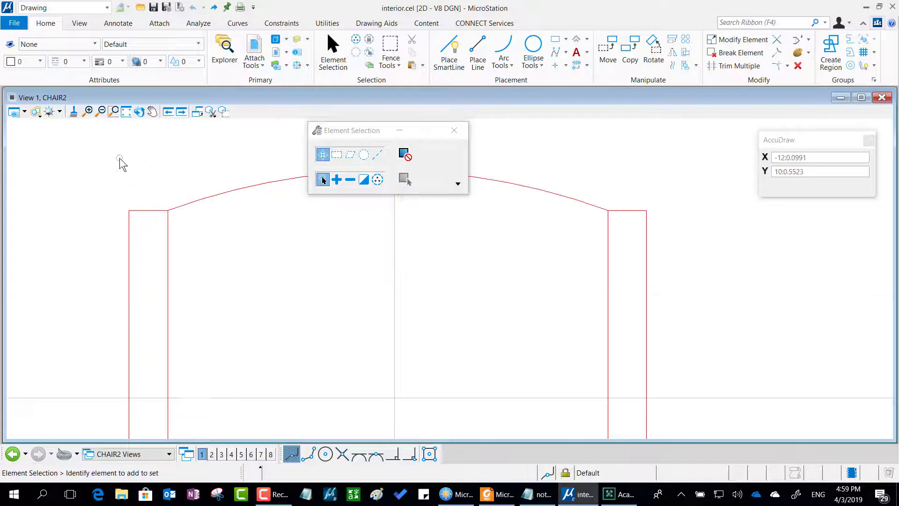
pyautogui.scroll(-3, 120, 162)
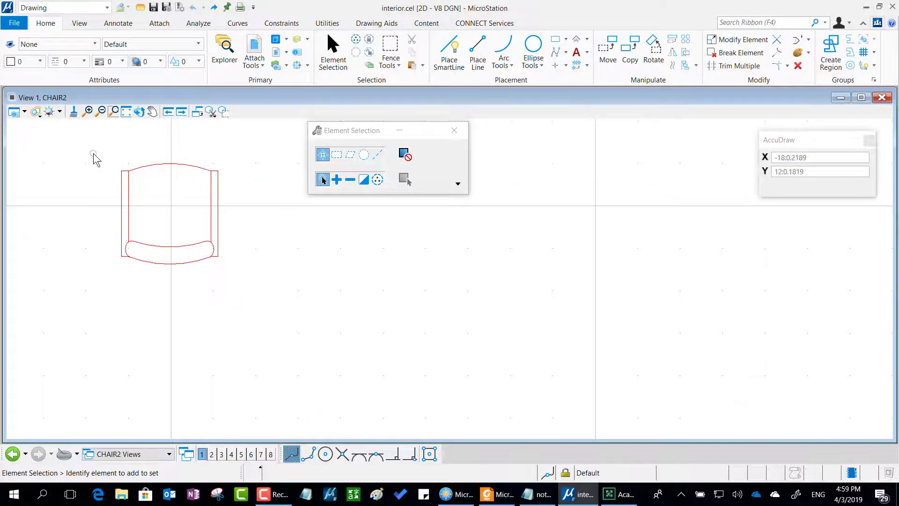
pyautogui.scroll(2, 96, 159)
pyautogui.moveTo(352, 131); pyautogui.dragTo(559, 126)
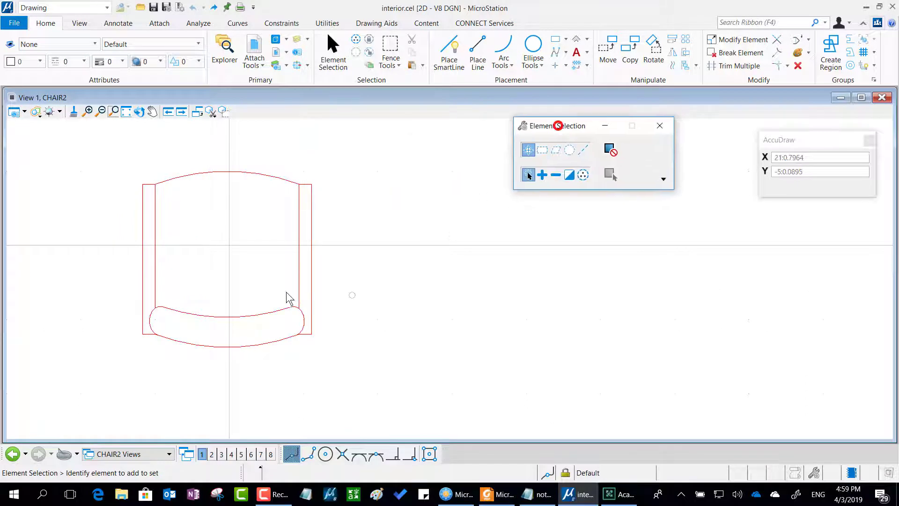
pyautogui.scroll(1, 182, 208)
pyautogui.scroll(2, 428, 285)
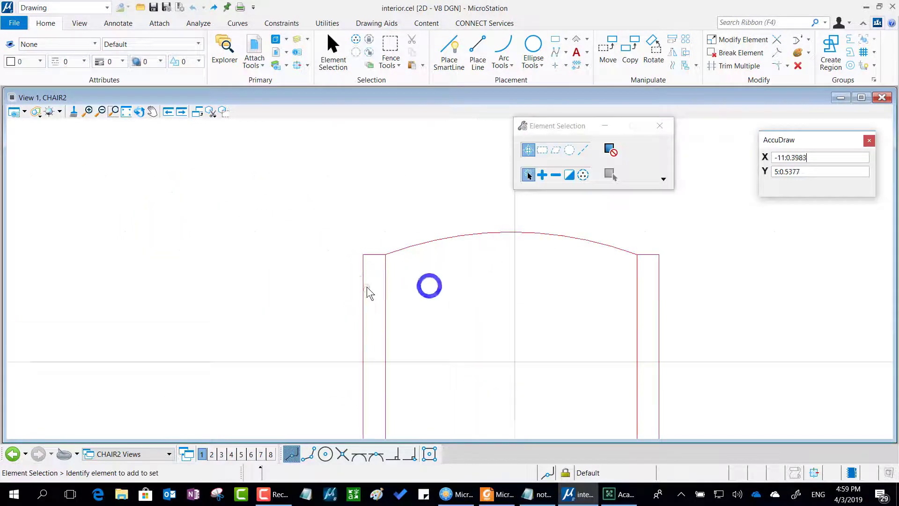
pyautogui.scroll(2, 367, 287)
pyautogui.moveTo(568, 129); pyautogui.dragTo(582, 177)
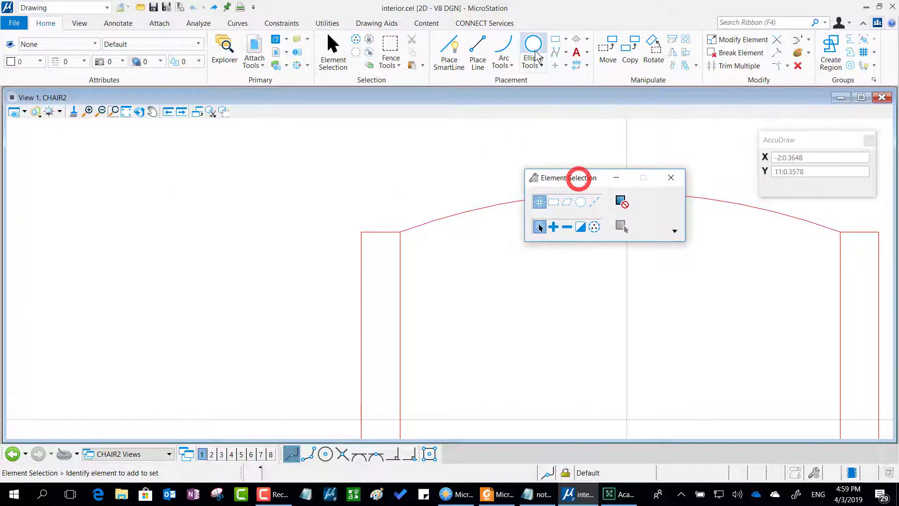
# Start Place SmartLine and make the attributes of the short line atop the chair's left rail active.
pyautogui.click(534, 46)
pyautogui.click(450, 50)
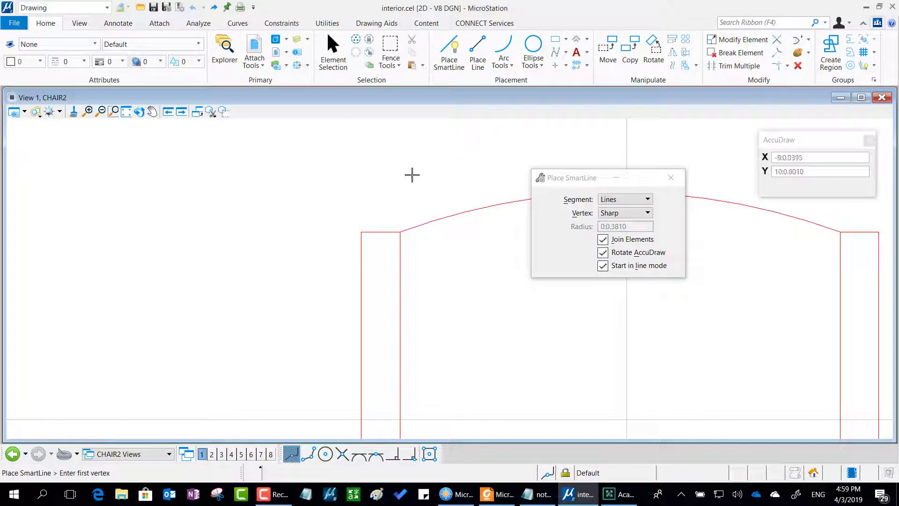
pyautogui.click(383, 232)
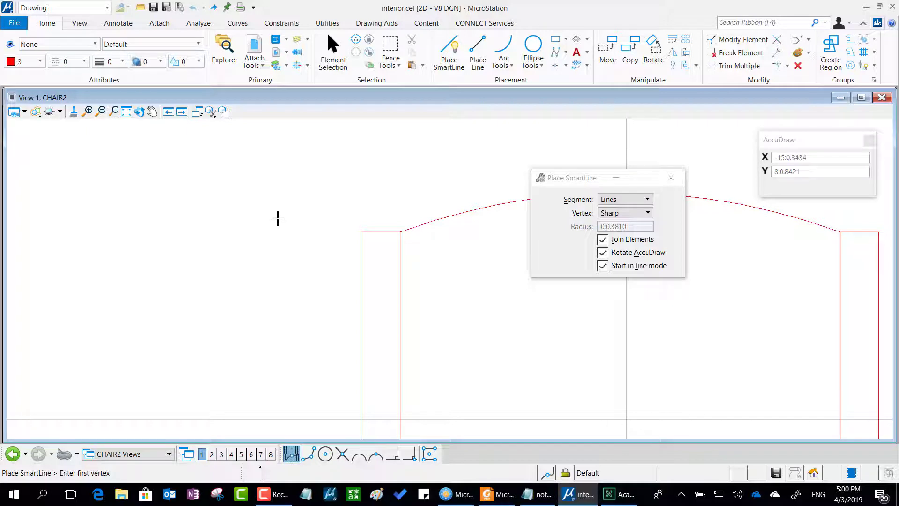
# Set the active color to 0, and capture the attributes of the left rail's short end line as active again.
pyautogui.click(20, 60)
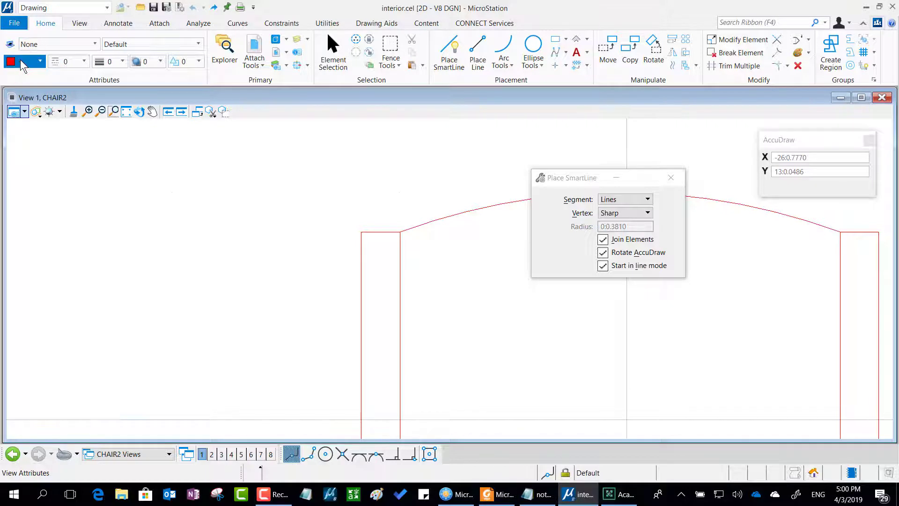
pyautogui.click(16, 128)
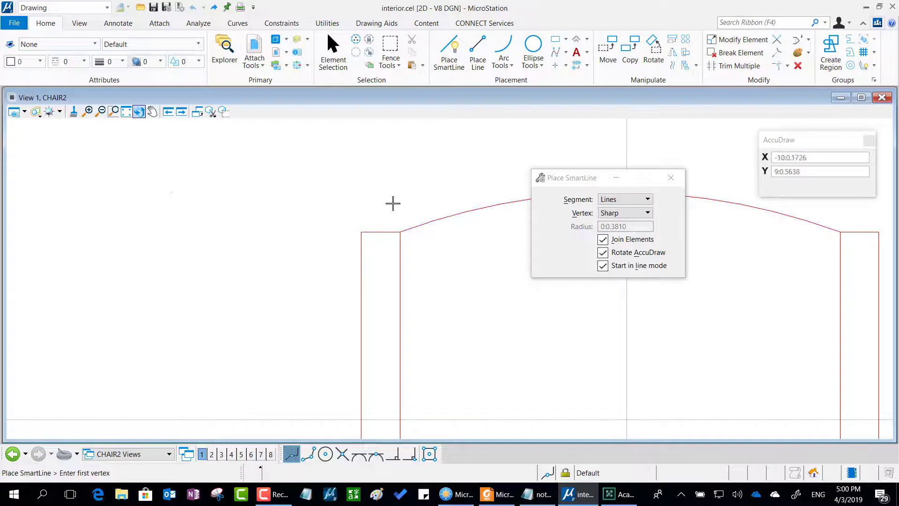
pyautogui.moveTo(566, 182); pyautogui.dragTo(469, 186)
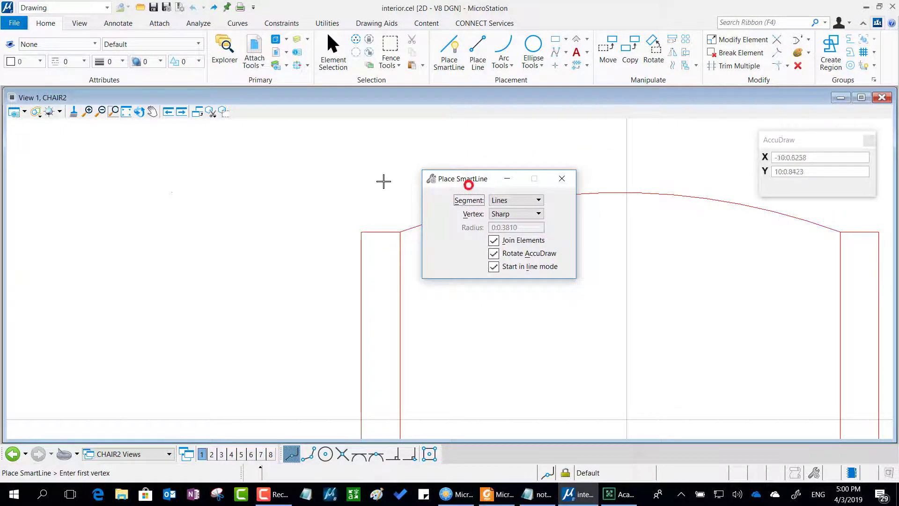
pyautogui.middleClick(380, 230)
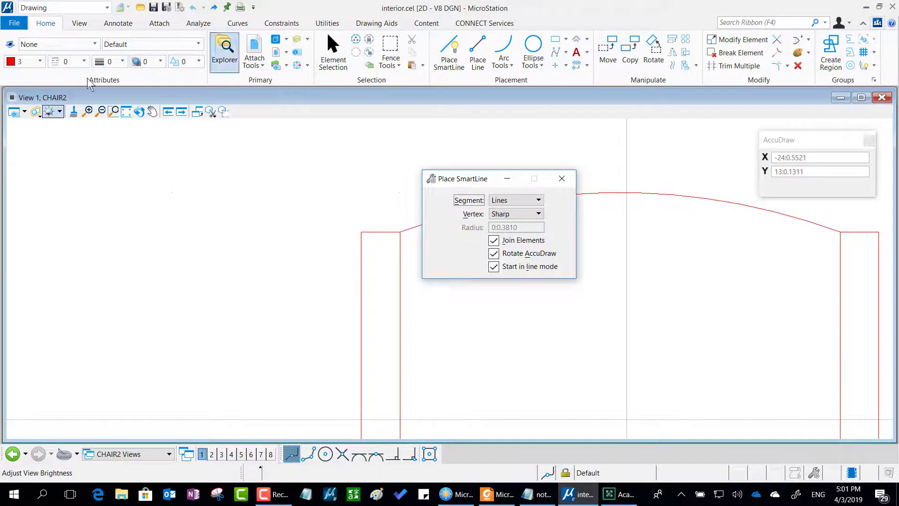
pyautogui.click(74, 112)
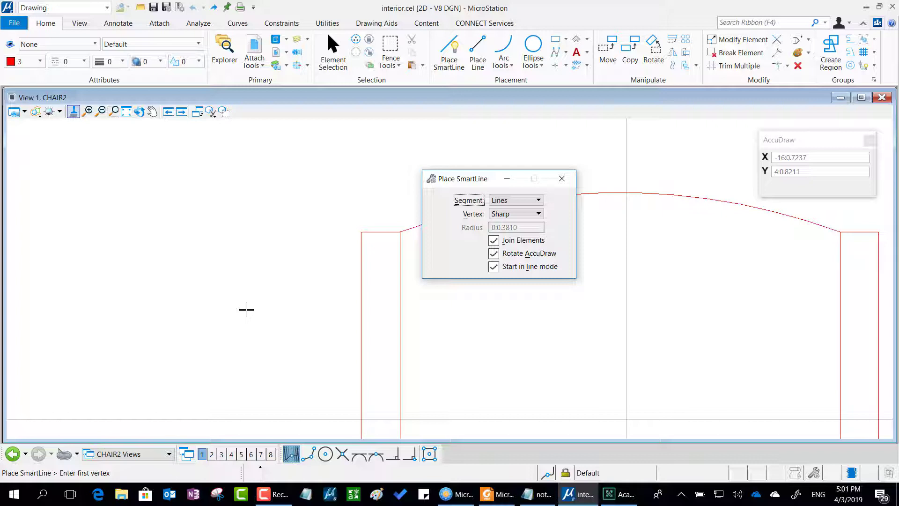
# Switch to notas.txt in Notepad and find the 'esquerdo' entry in the 'Botões do mouse' section.
pyautogui.click(532, 494)
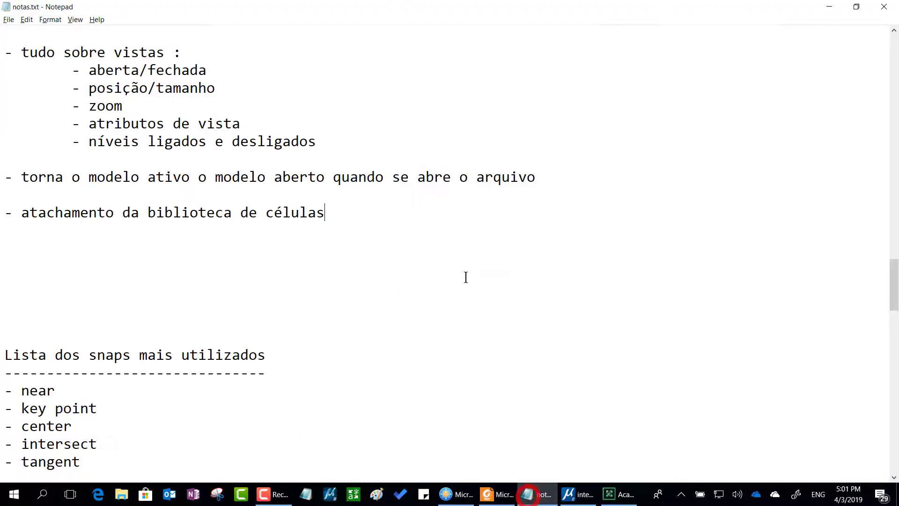
pyautogui.scroll(20, 466, 277)
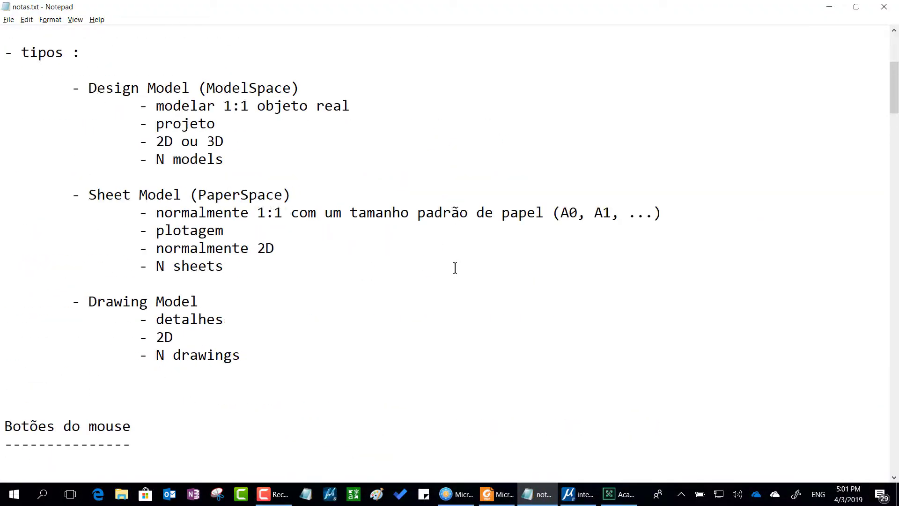
pyautogui.scroll(-6, 454, 267)
pyautogui.moveTo(131, 105); pyautogui.dragTo(2, 109)
pyautogui.click(9, 111)
pyautogui.scroll(-2, 81, 81)
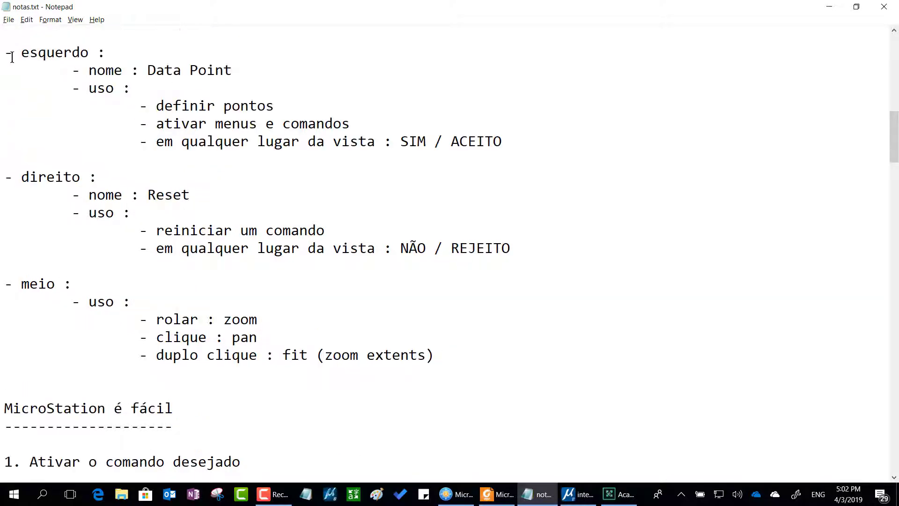
pyautogui.moveTo(5, 52); pyautogui.dragTo(88, 52)
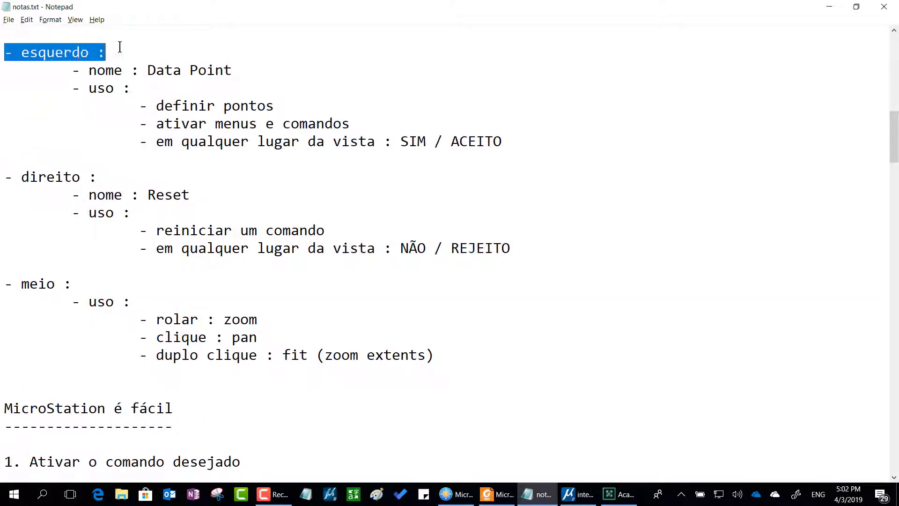
# Add '- Alt + botão esquerdo sobre um elemento : captura e torna ativo os atributos do elemento' at the end of the 'esquerdo' entry.
pyautogui.click(526, 141)
pyautogui.press('Return')
pyautogui.press('Tab')
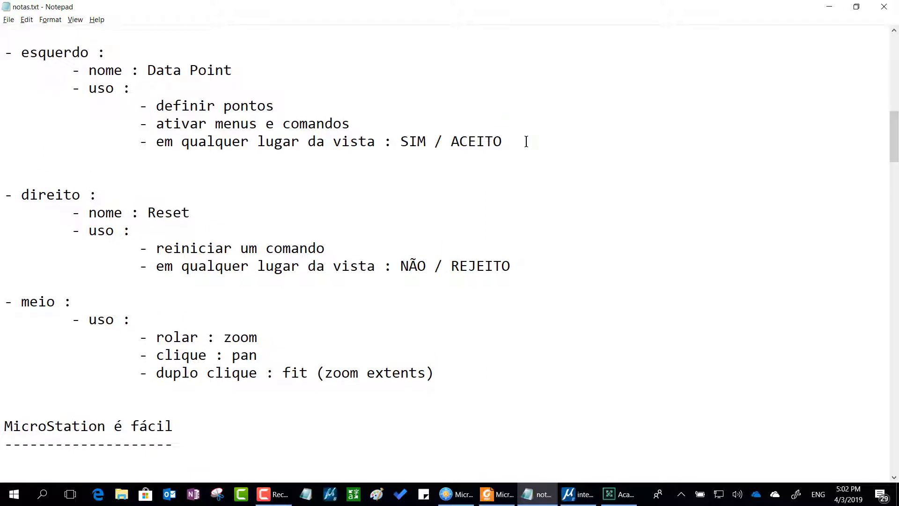
pyautogui.write('- Alt + botão e')
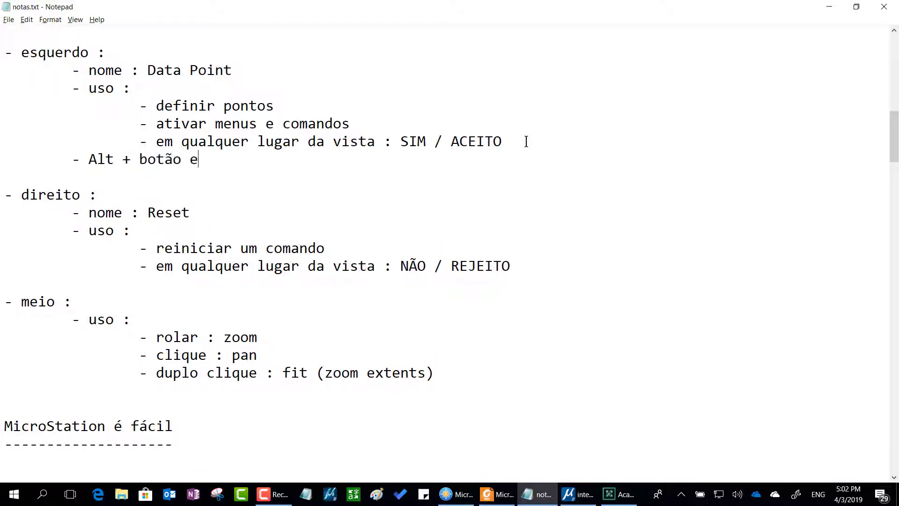
pyautogui.write('squerdo sobr')
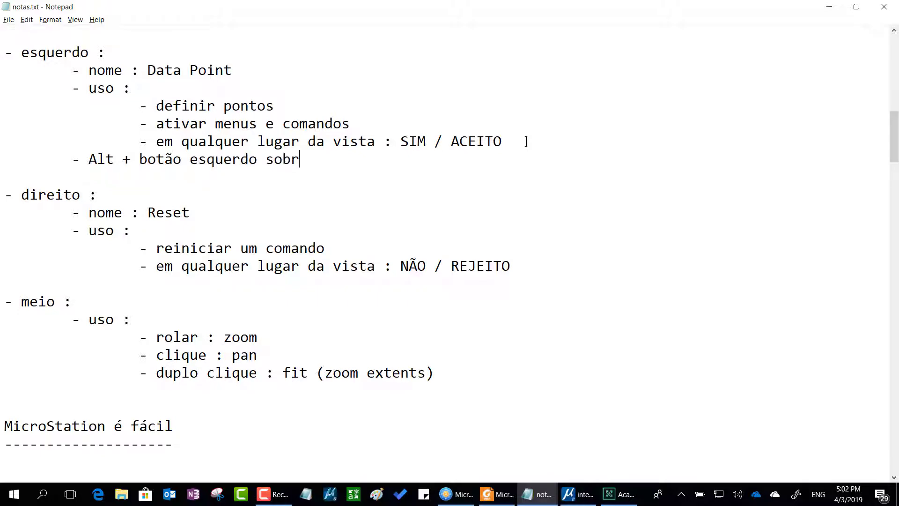
pyautogui.write('e um element :')
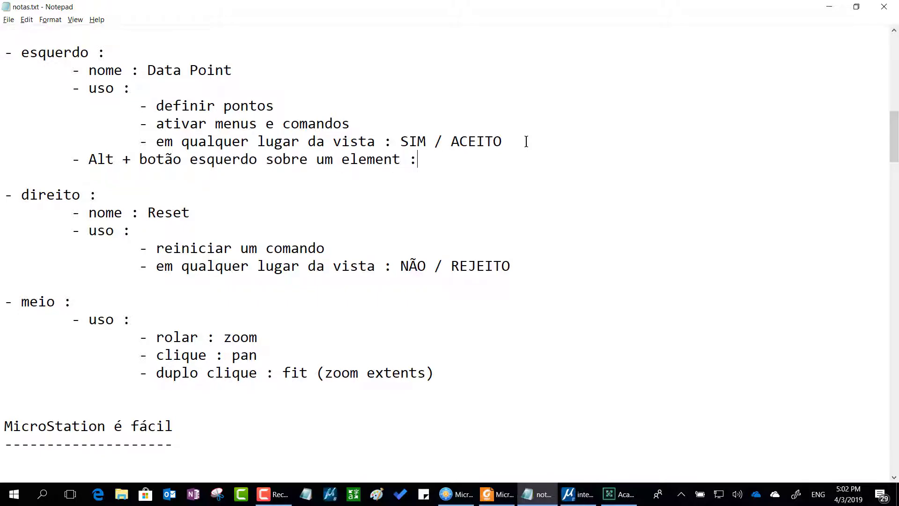
pyautogui.press('BackSpace')
pyautogui.write('o : captura e to')
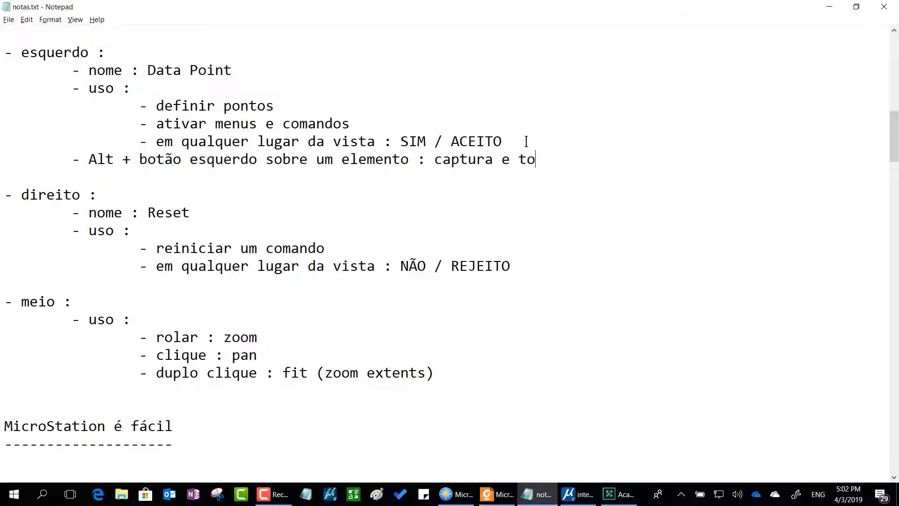
pyautogui.write('rna ativo os atributos do elemento')
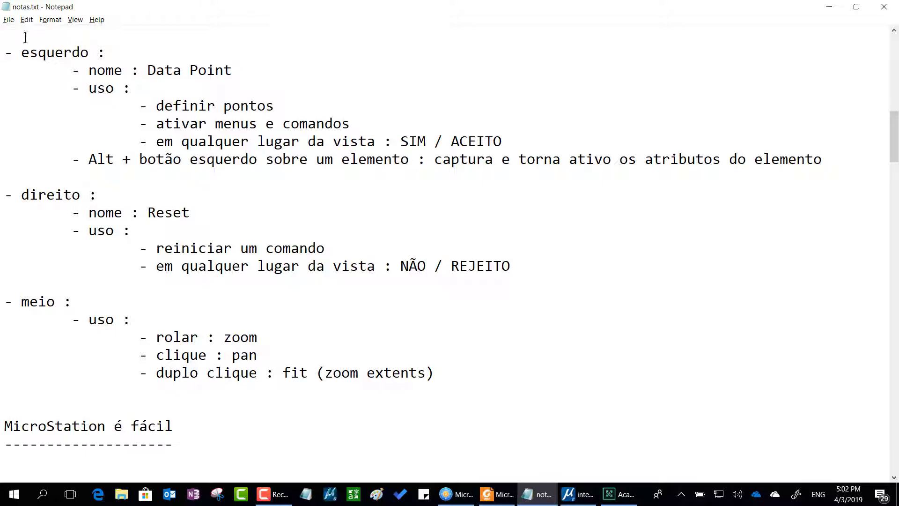
# Highlight the new Alt + botão esquerdo line and save notas.txt.
pyautogui.moveTo(5, 159); pyautogui.dragTo(5, 178)
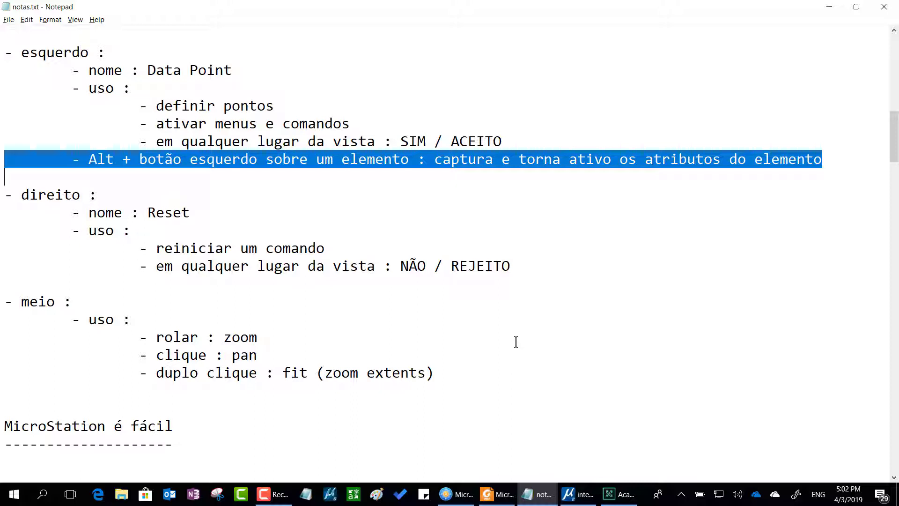
pyautogui.click(8, 20)
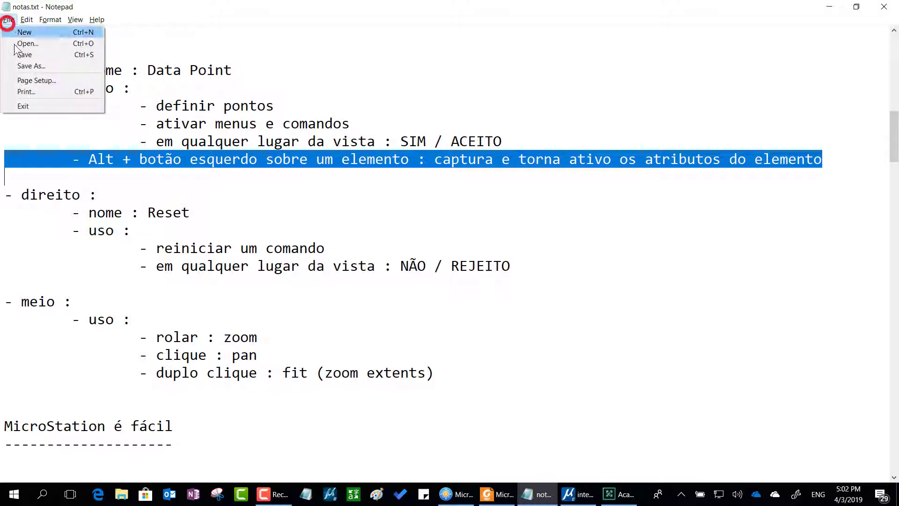
pyautogui.click(17, 55)
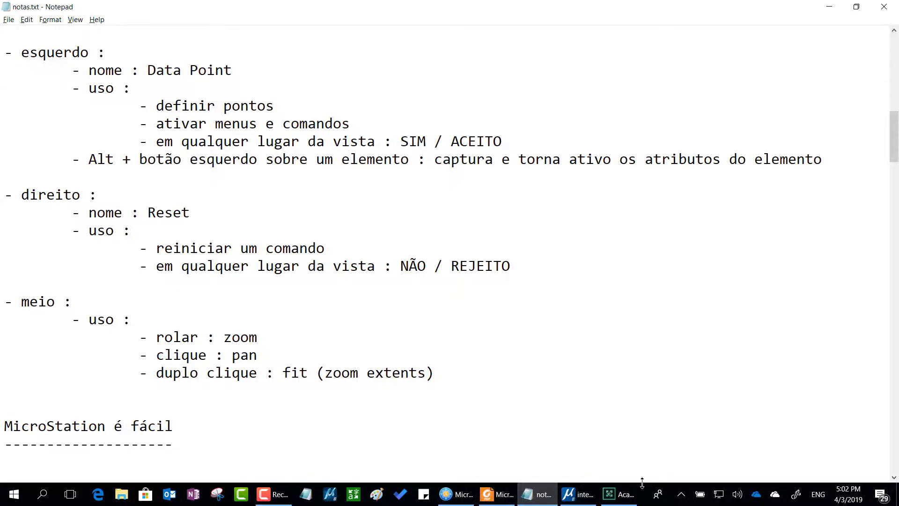
# Switch to MicroStation and fillet the left rail's upper outer corner using Construct Circular Fillet with radius 1:0.0000, truncating both lines.
pyautogui.click(576, 495)
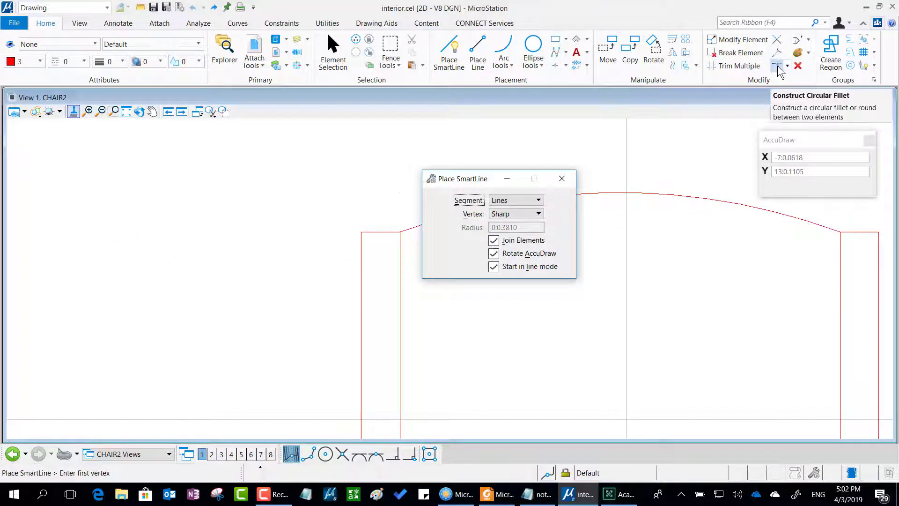
pyautogui.moveTo(791, 56)
pyautogui.mouseDown()
pyautogui.moveTo(769, 50)
pyautogui.moveTo(740, 86)
pyautogui.moveTo(798, 85)
pyautogui.moveTo(810, 51)
pyautogui.moveTo(754, 46)
pyautogui.mouseUp()
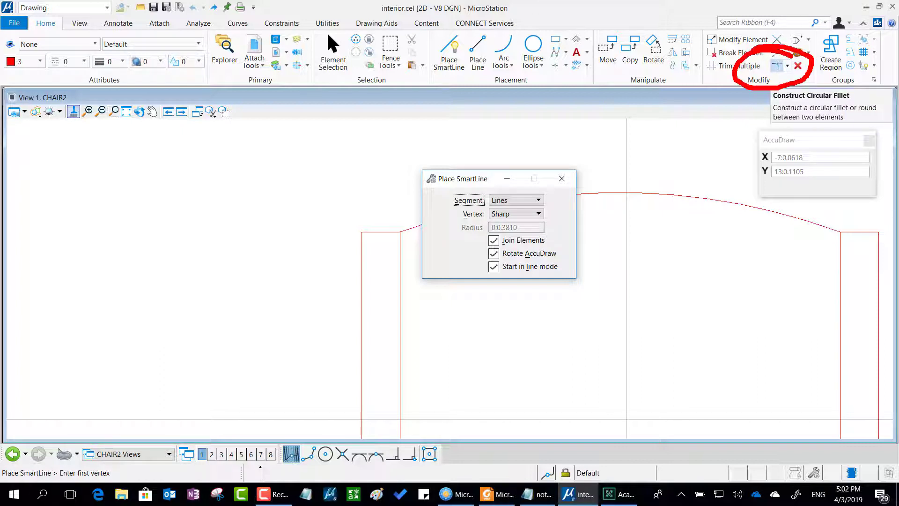
pyautogui.press('Escape')
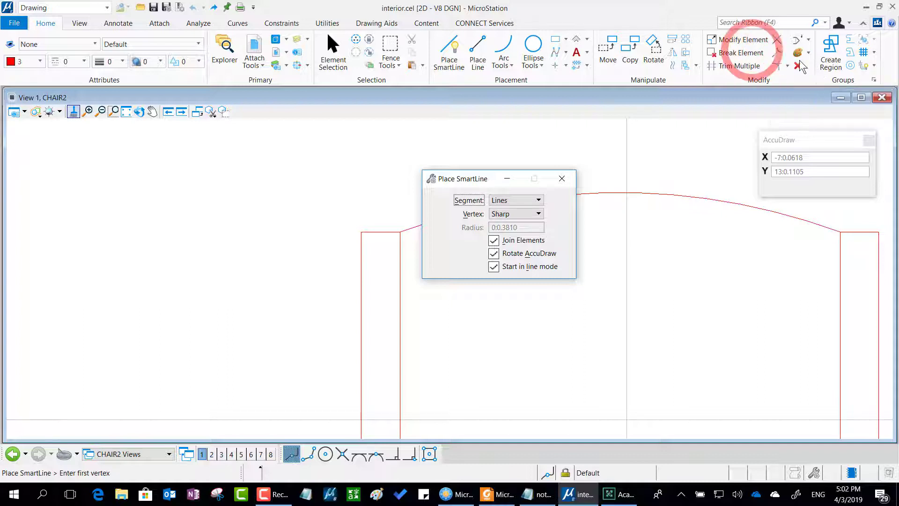
pyautogui.click(776, 66)
pyautogui.click(492, 199)
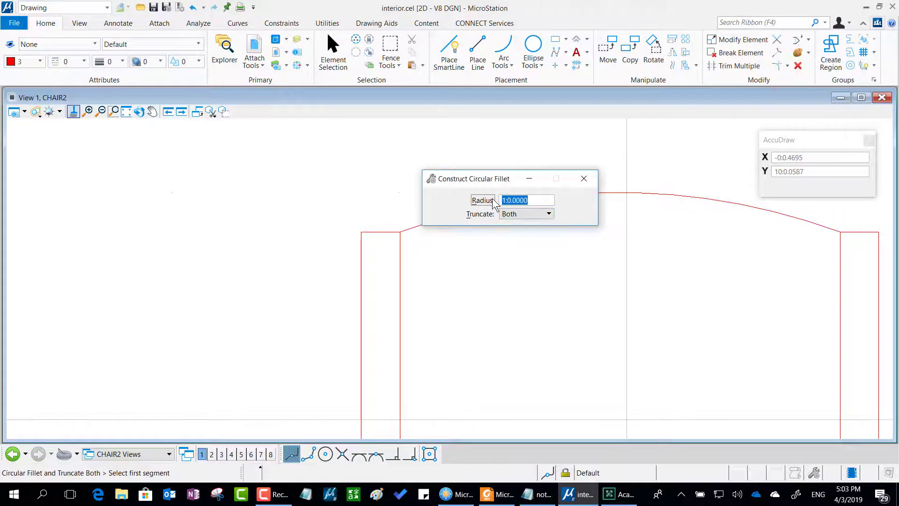
pyautogui.moveTo(472, 178); pyautogui.dragTo(207, 128)
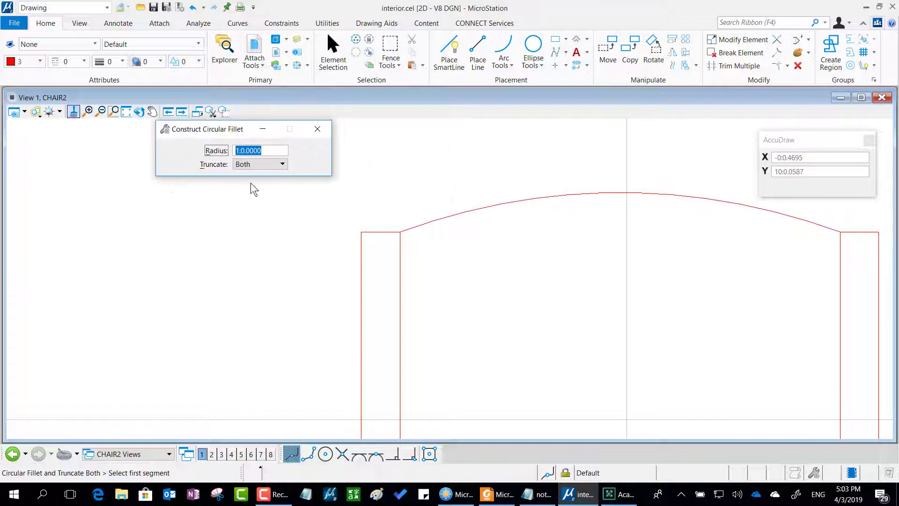
pyautogui.click(361, 260)
pyautogui.click(374, 232)
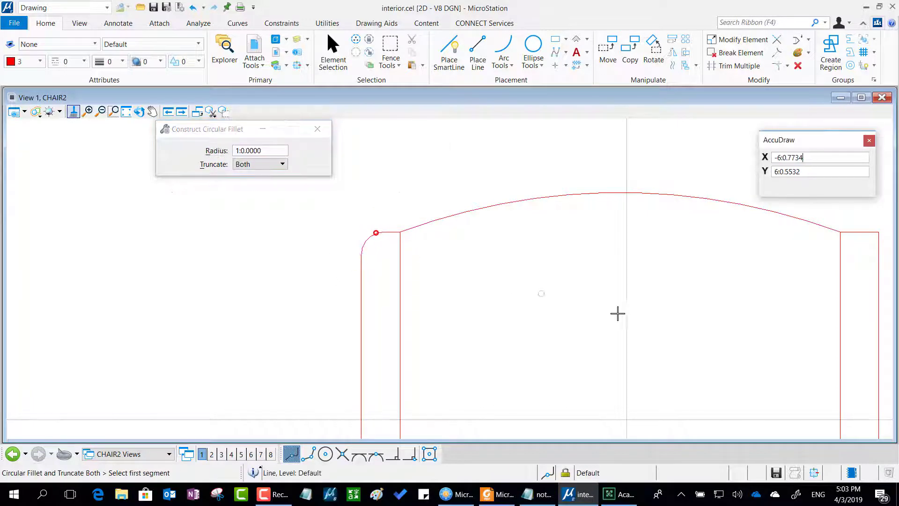
# Fillet the right rail's upper outer corner between its short end line and outer vertical line.
pyautogui.middleClick(774, 300)
pyautogui.moveTo(775, 299); pyautogui.dragTo(586, 293, button='middle')
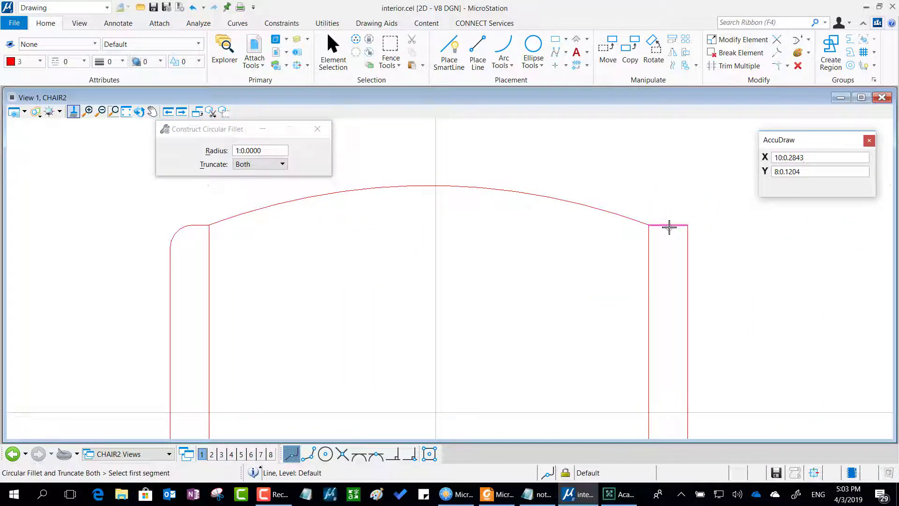
pyautogui.click(669, 226)
pyautogui.click(688, 251)
# Fillet the lower outer corners of the left and right rails with the same circular fillet settings.
pyautogui.scroll(-2, 512, 331)
pyautogui.moveTo(496, 363); pyautogui.dragTo(529, 226, button='middle')
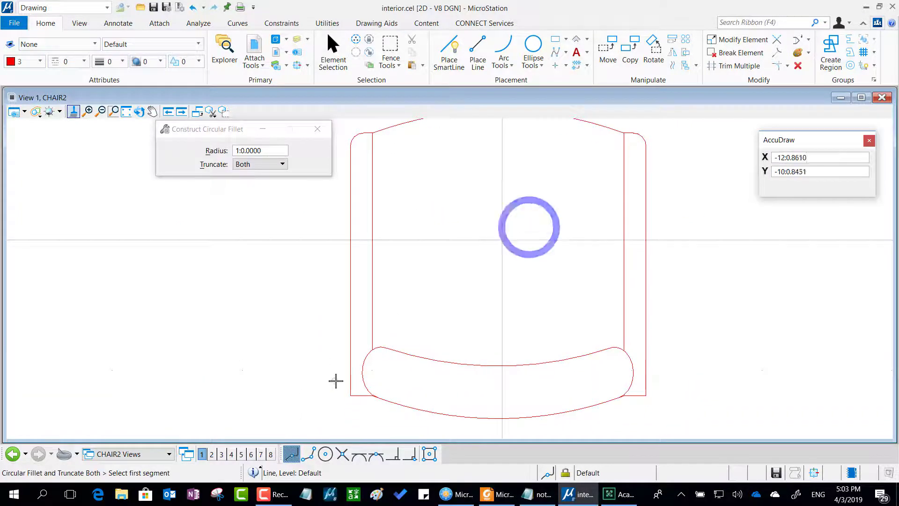
pyautogui.click(350, 385)
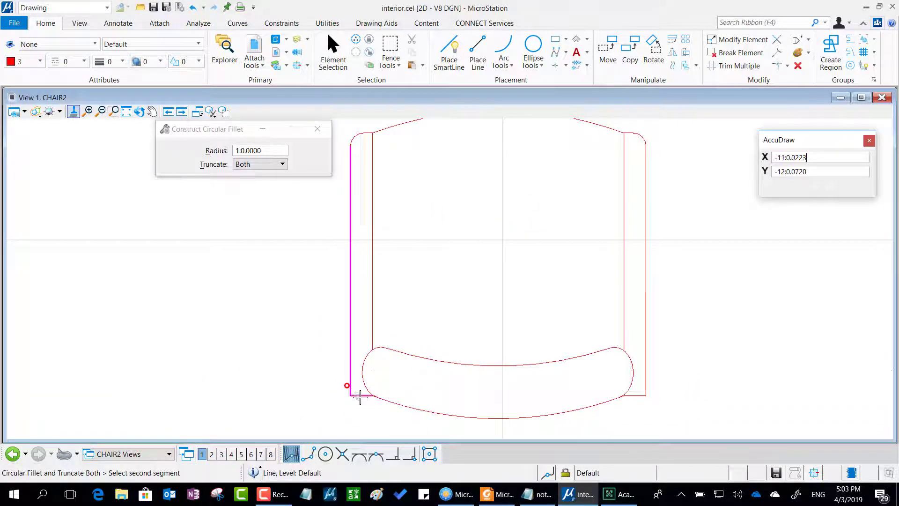
pyautogui.click(358, 396)
pyautogui.click(647, 383)
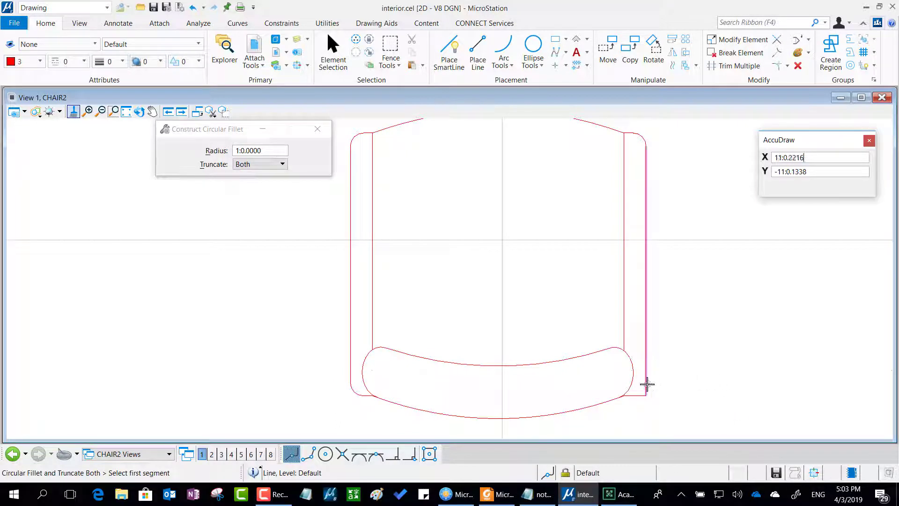
pyautogui.click(640, 396)
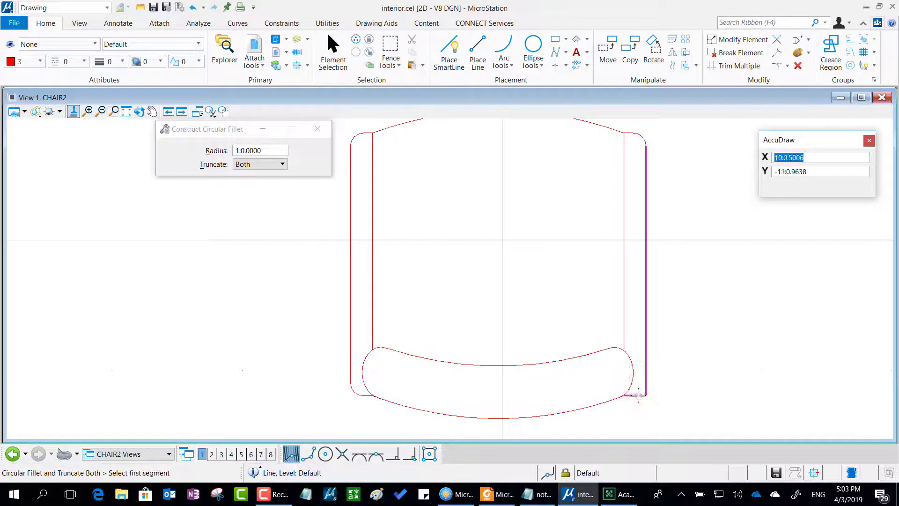
# Leave the CHAIR2 cell model and return to the previous drawing, Using_Cells.dgn.
pyautogui.moveTo(542, 260); pyautogui.dragTo(492, 251, button='middle')
pyautogui.hotkey('alt', 'Tab')
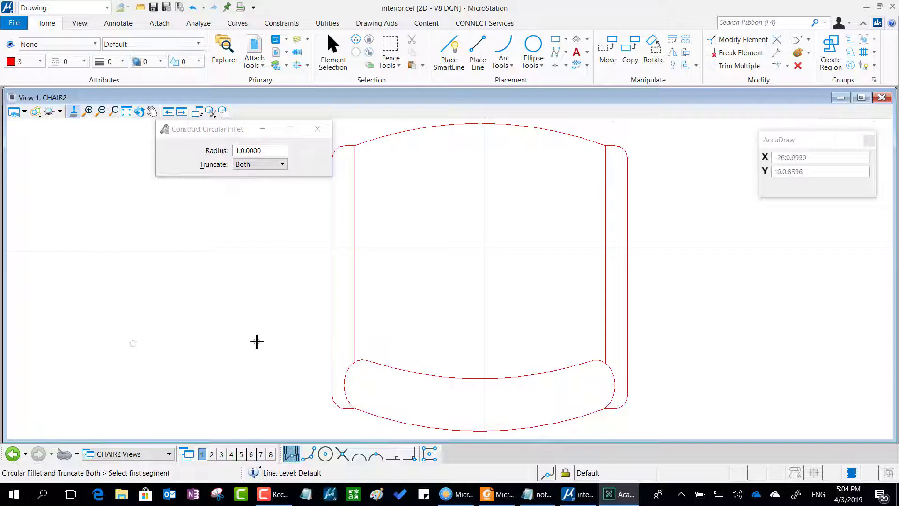
pyautogui.moveTo(259, 328)
pyautogui.mouseDown()
pyautogui.moveTo(124, 345)
pyautogui.moveTo(26, 434)
pyautogui.moveTo(29, 412)
pyautogui.moveTo(28, 438)
pyautogui.mouseUp()
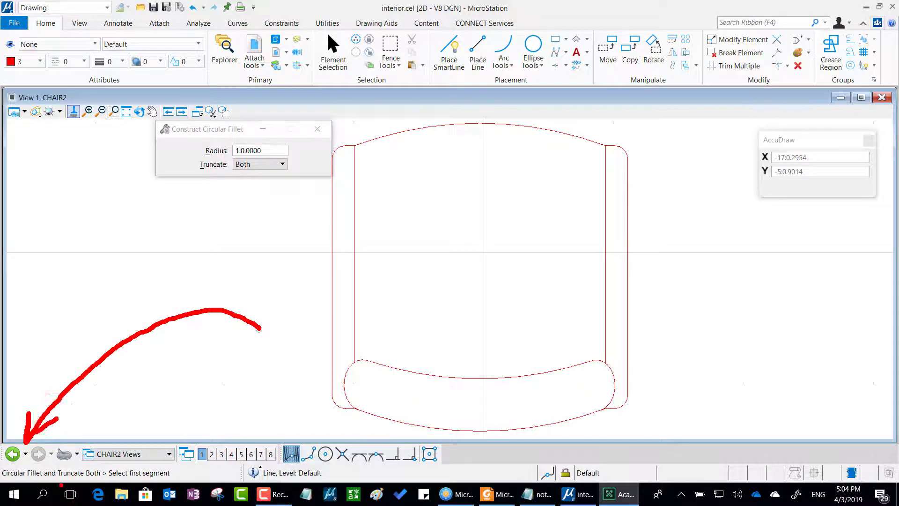
pyautogui.press('Escape')
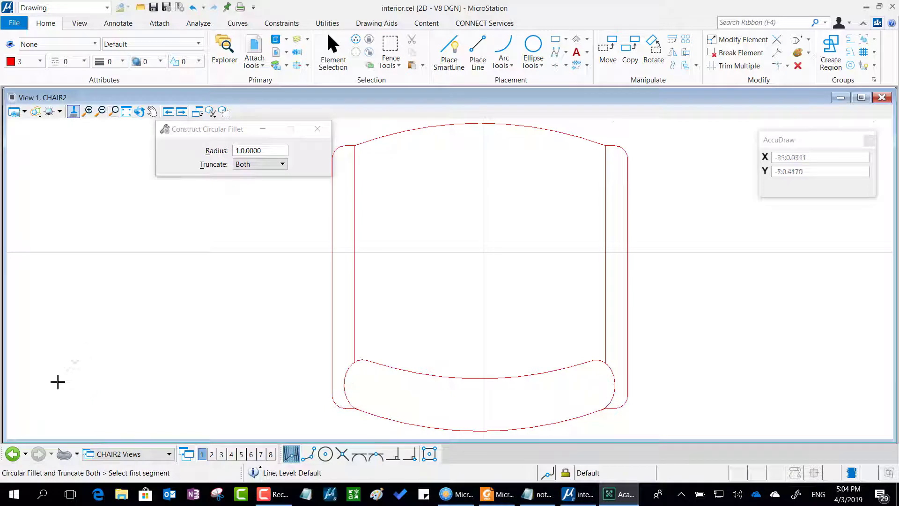
pyautogui.click(13, 453)
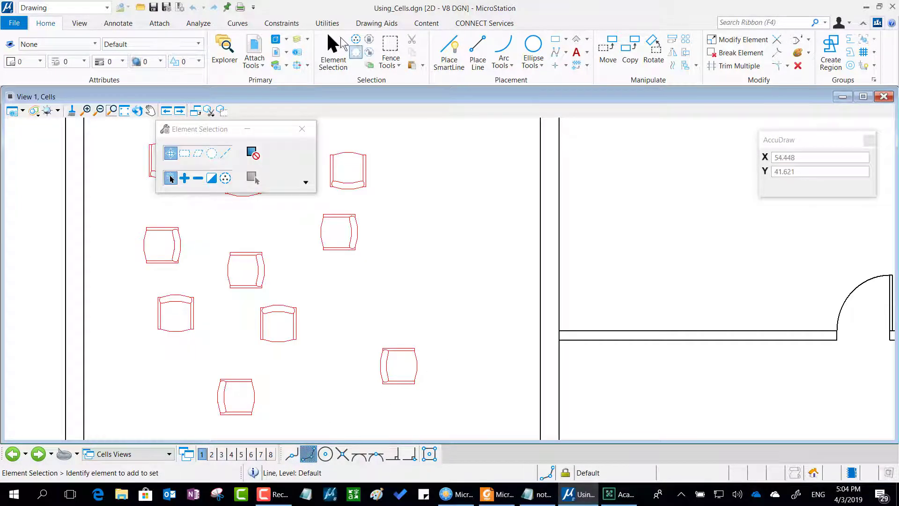
# Start Place Active Cell, browse the interior.cel cell library, and preview the CHAIR2 side chair.
pyautogui.moveTo(209, 136); pyautogui.dragTo(70, 140)
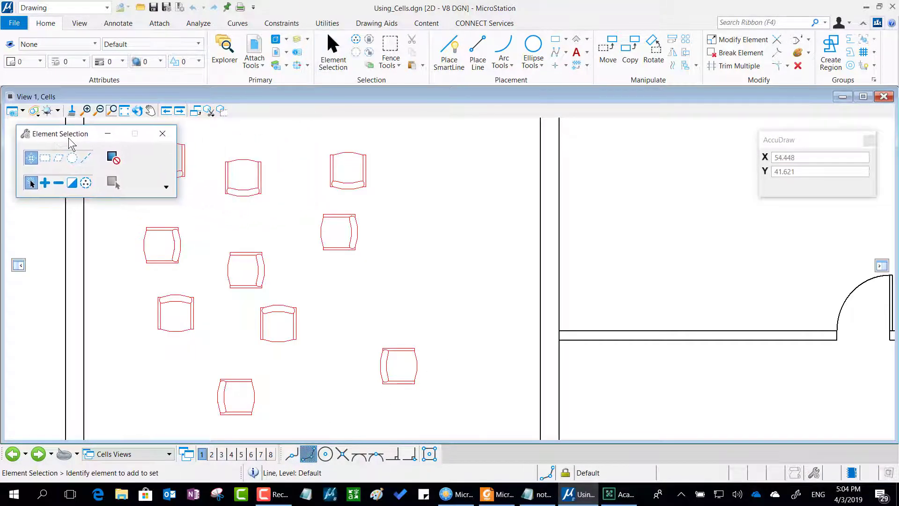
pyautogui.click(586, 66)
pyautogui.click(609, 81)
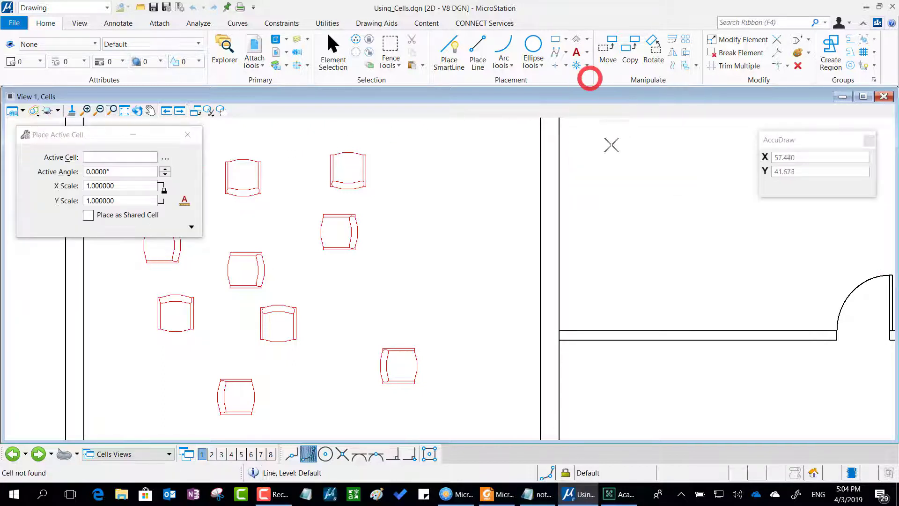
pyautogui.click(165, 158)
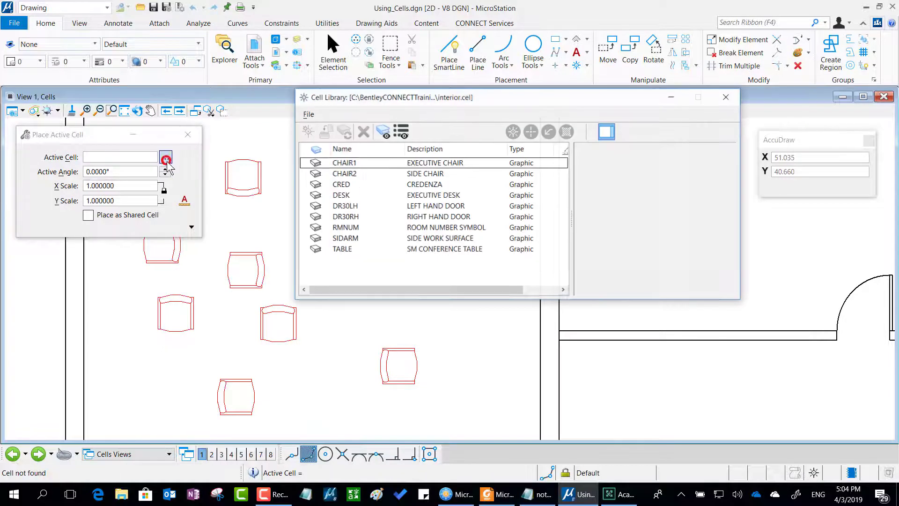
pyautogui.click(373, 176)
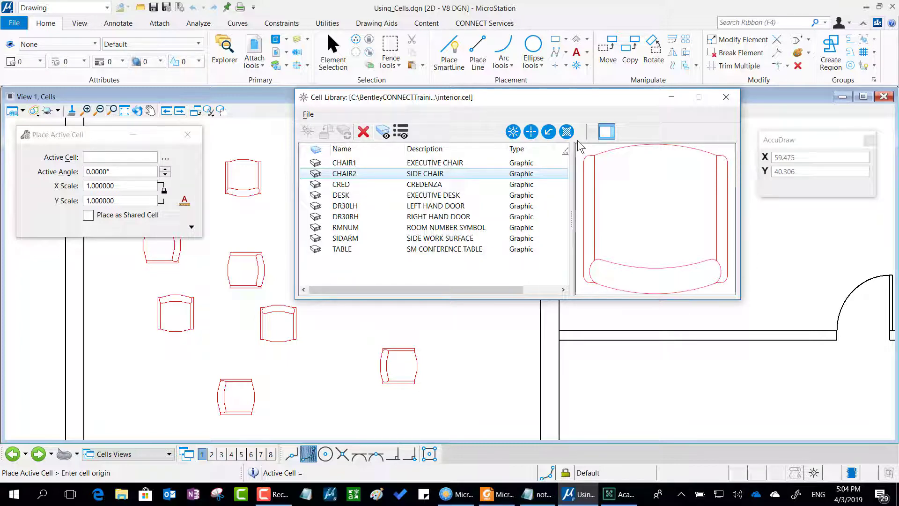
# Move the Cell Library and Place Active Cell dialogs away from the chairs in the drawing.
pyautogui.moveTo(406, 102); pyautogui.dragTo(551, 233)
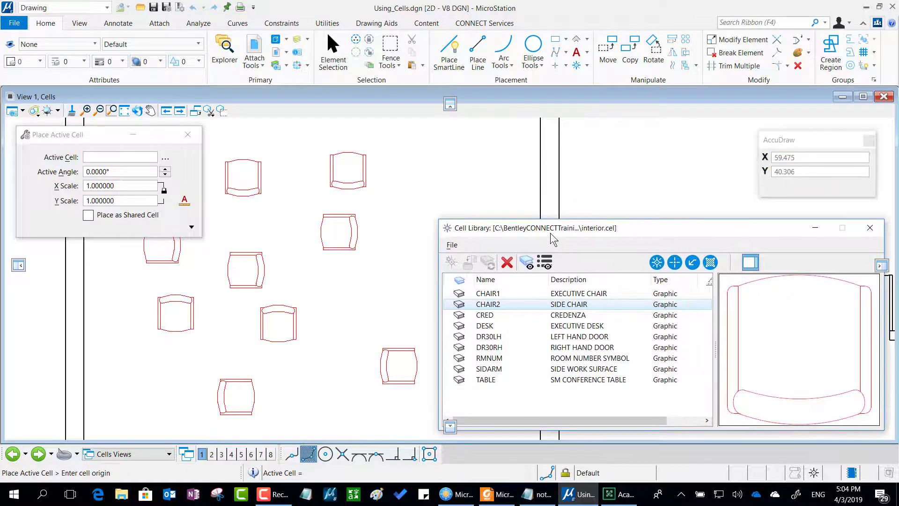
pyautogui.click(550, 233)
pyautogui.moveTo(35, 138)
pyautogui.mouseDown()
pyautogui.moveTo(176, 156)
pyautogui.moveTo(515, 16)
pyautogui.moveTo(569, 64)
pyautogui.moveTo(583, 107)
pyautogui.mouseUp()
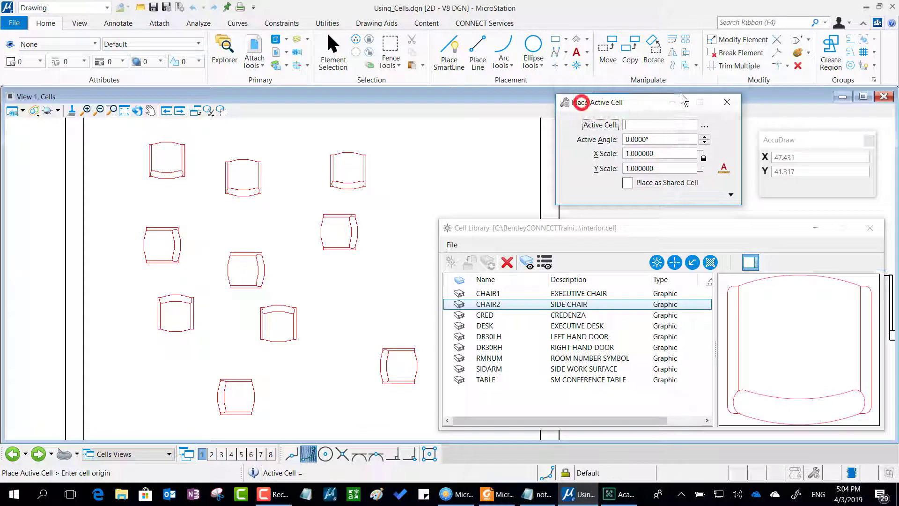
# Start Replace Cells with the mode kept at Global, and set its method to Update.
pyautogui.click(587, 66)
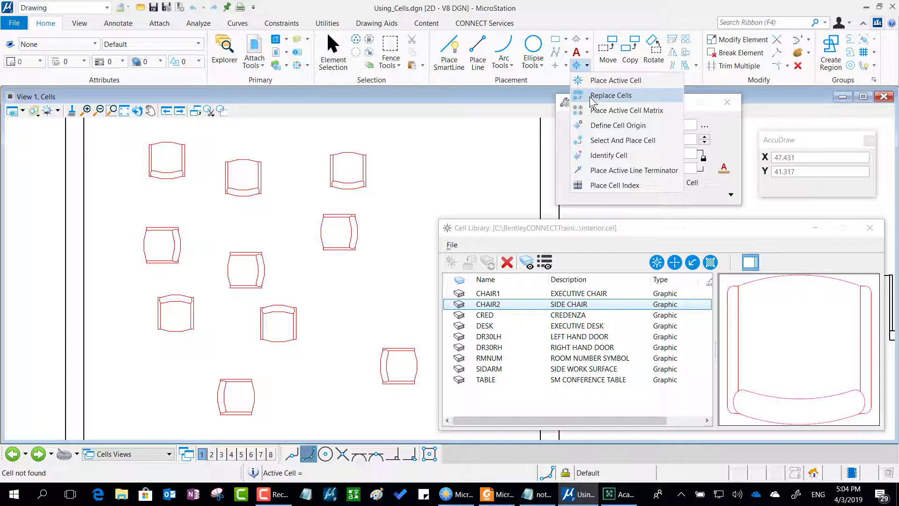
pyautogui.click(592, 96)
pyautogui.moveTo(593, 97); pyautogui.dragTo(421, 77)
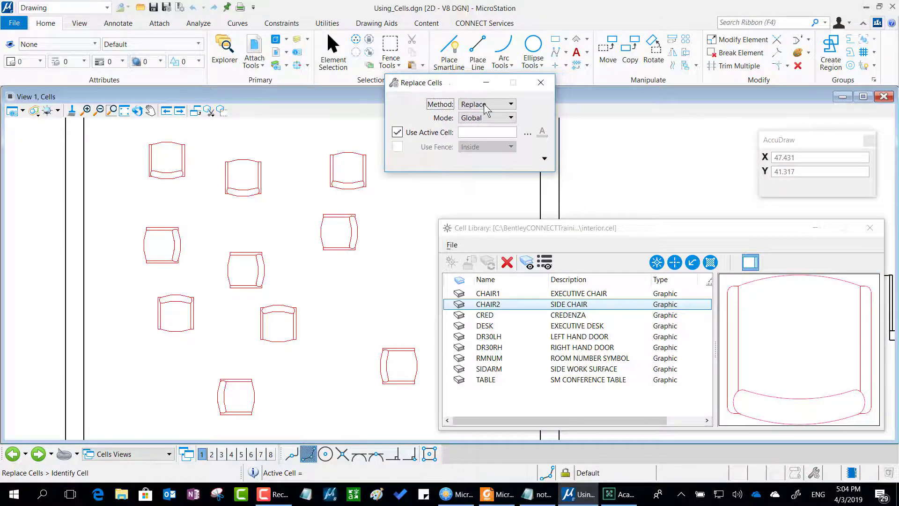
pyautogui.click(512, 105)
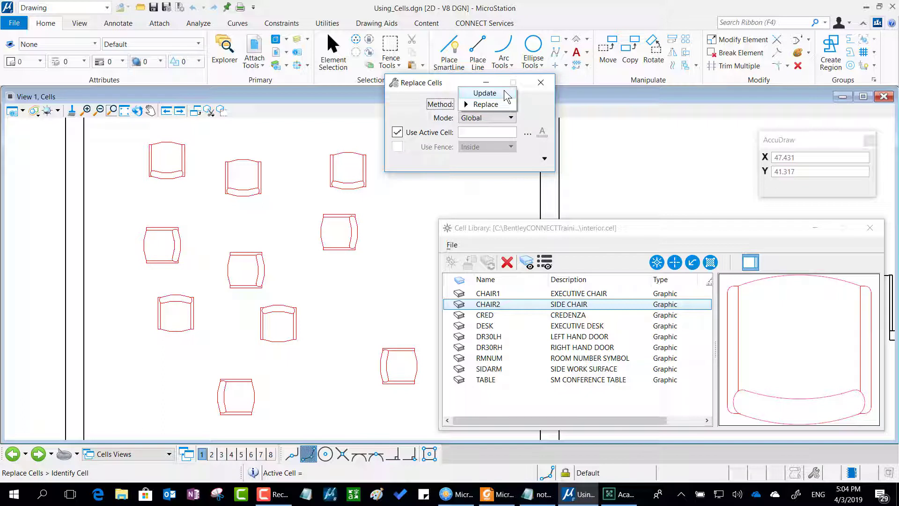
pyautogui.click(505, 92)
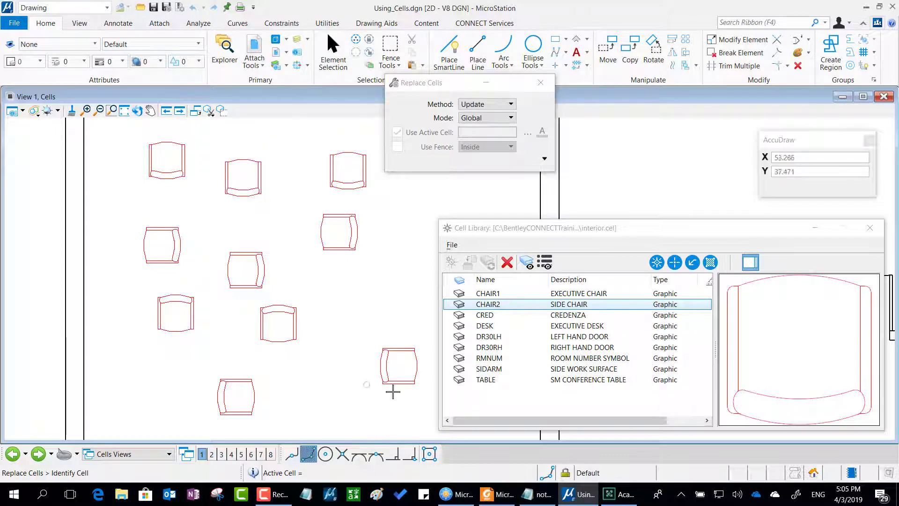
# Update all CHAIR2 cells from the library by identifying the middle chair and accepting the global replacement.
pyautogui.scroll(5, 240, 283)
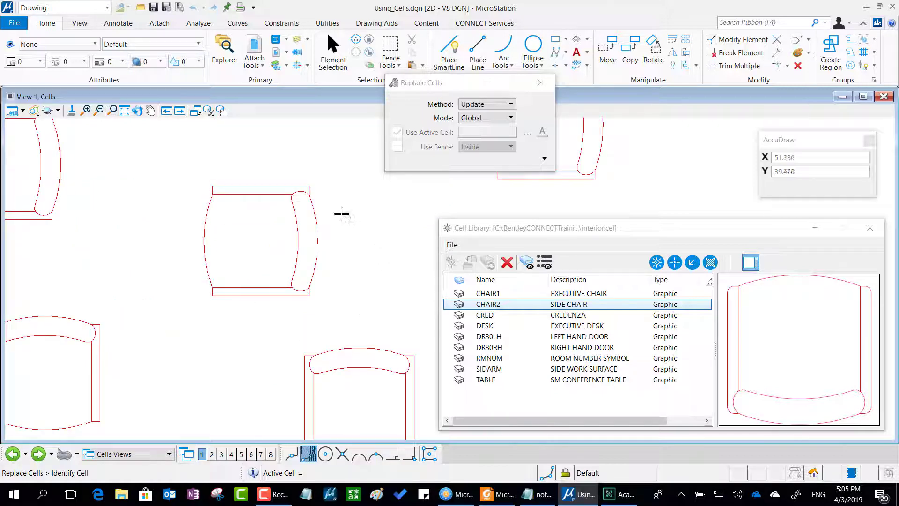
pyautogui.click(314, 218)
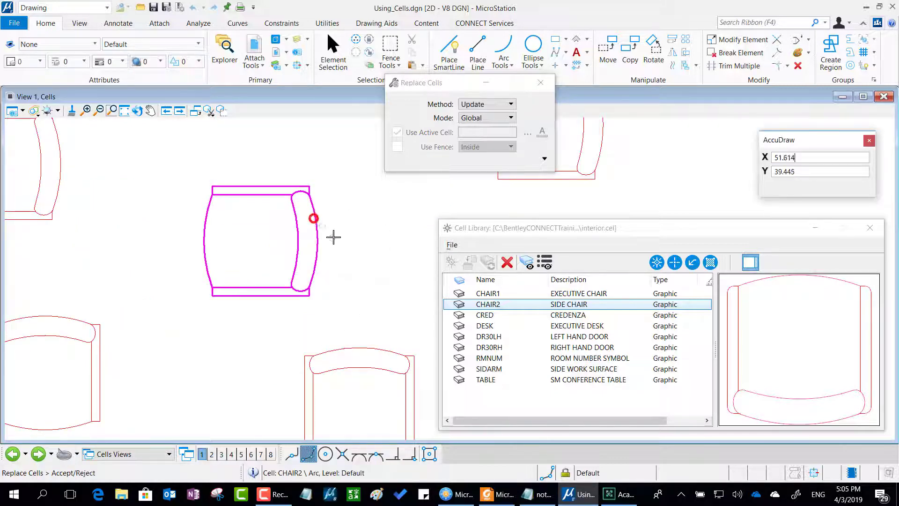
pyautogui.click(354, 218)
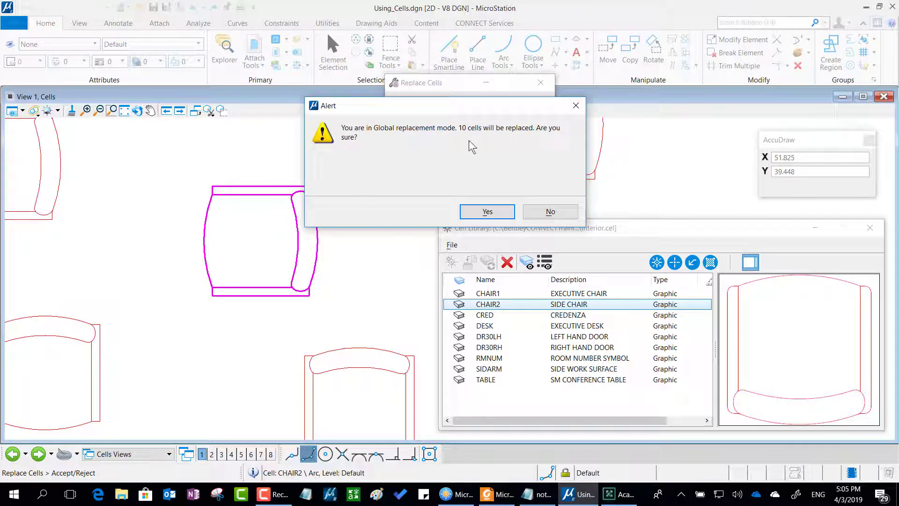
pyautogui.click(488, 212)
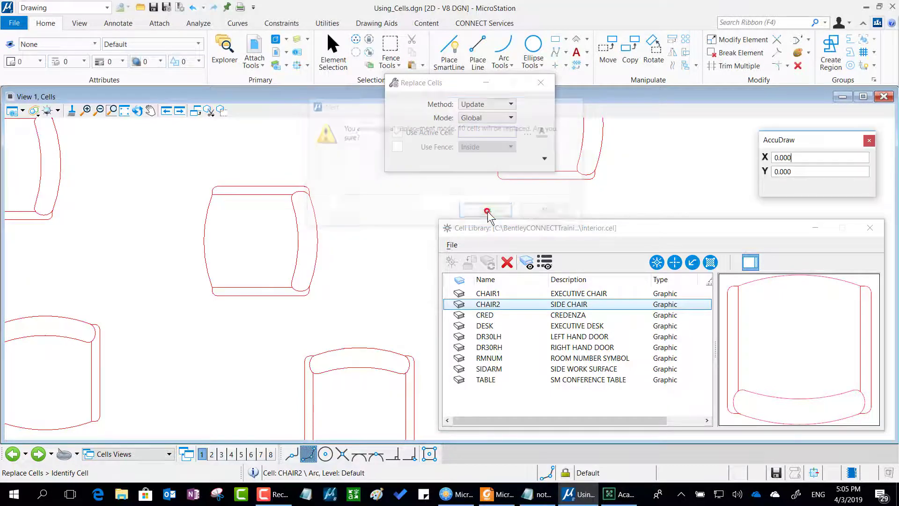
# Examine the updated chair's rail corners up close, then review all the chairs in the room.
pyautogui.scroll(3, 244, 237)
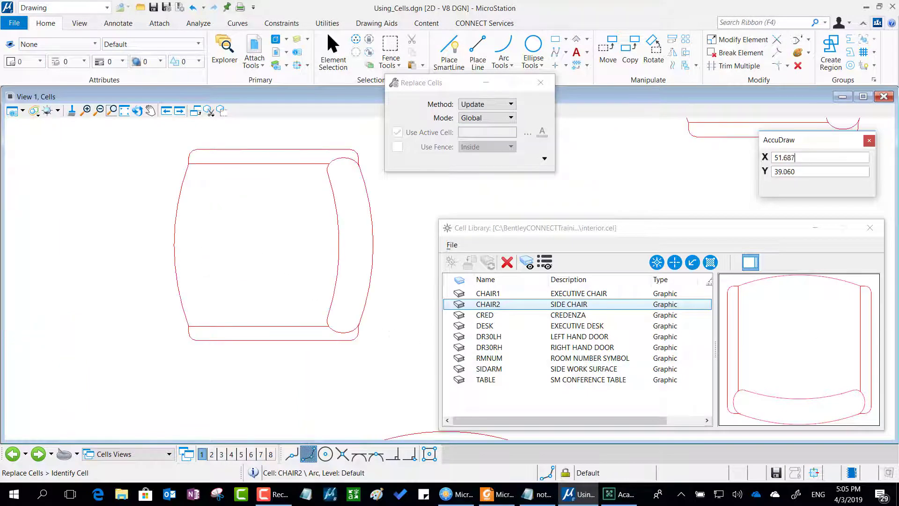
pyautogui.hotkey('alt', 'Tab')
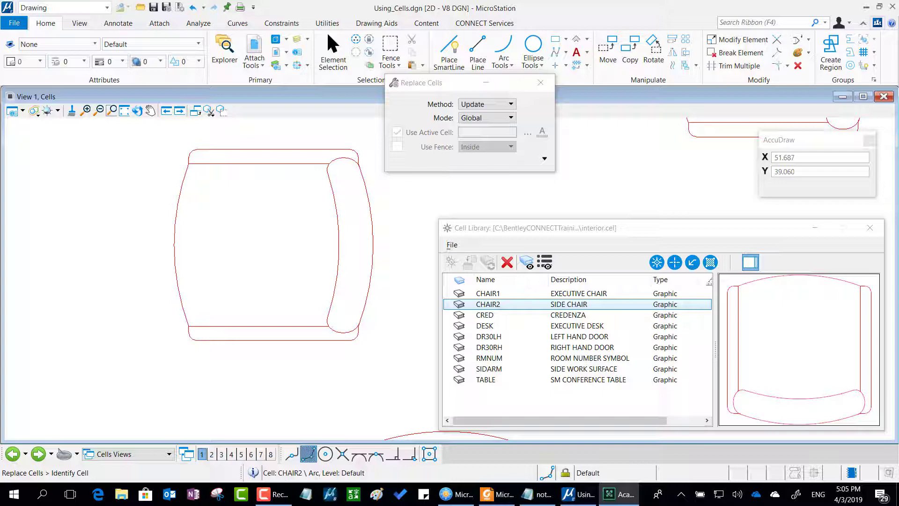
pyautogui.scroll(-4, 248, 255)
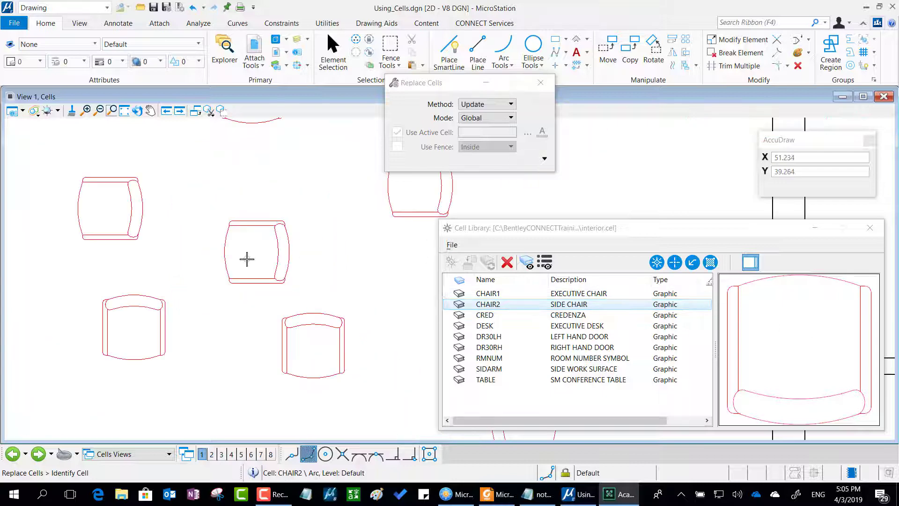
pyautogui.scroll(-3, 347, 170)
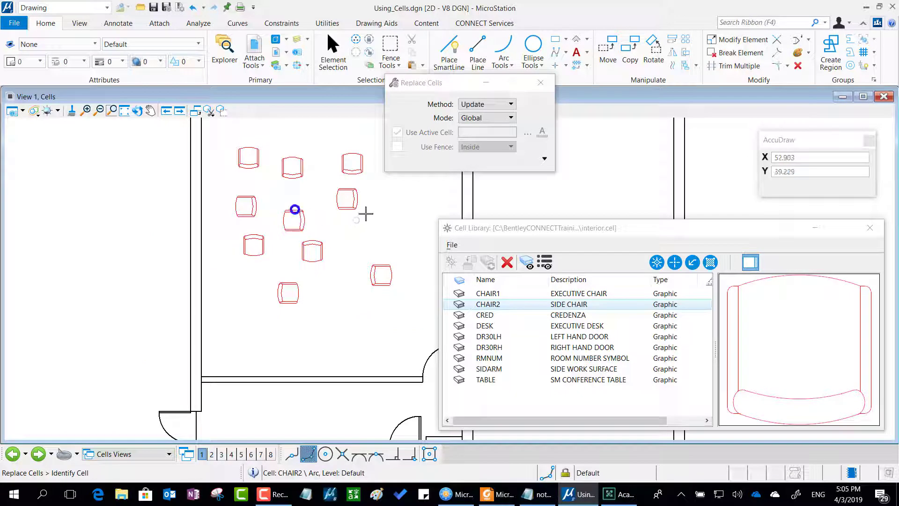
pyautogui.moveTo(397, 198); pyautogui.dragTo(396, 198, button='middle')
pyautogui.moveTo(349, 239); pyautogui.dragTo(322, 268, button='middle')
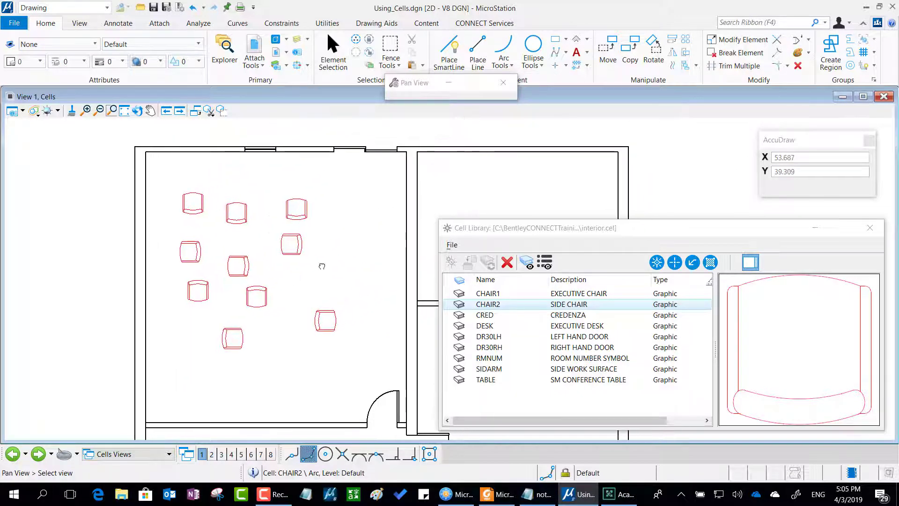
pyautogui.click(322, 268)
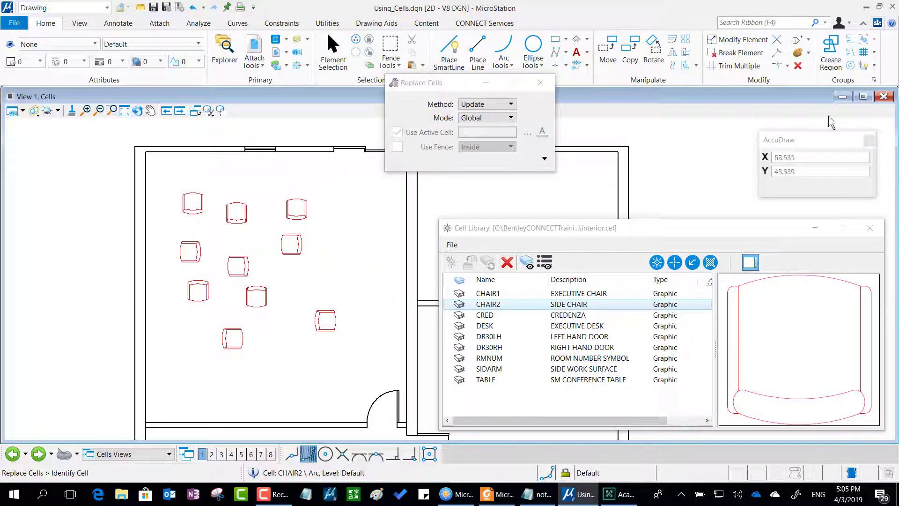
# Close the Cell Library and undo the last global replacement of the chair cells, checking the middle chair up close.
pyautogui.click(868, 229)
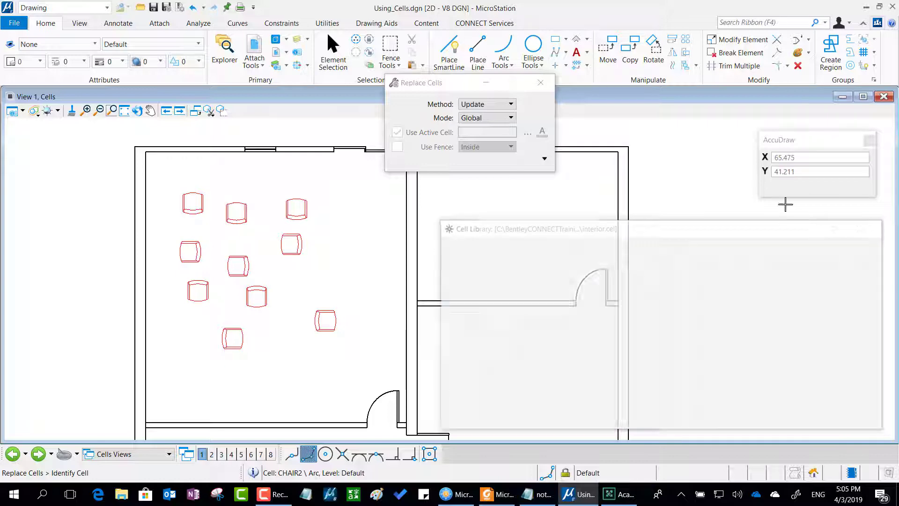
pyautogui.click(193, 7)
pyautogui.scroll(5, 247, 271)
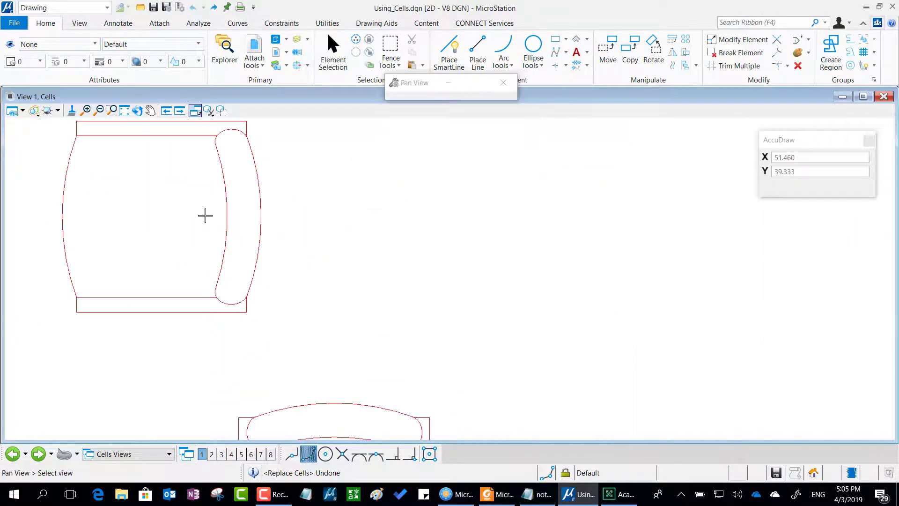
pyautogui.moveTo(205, 215); pyautogui.dragTo(219, 271, button='middle')
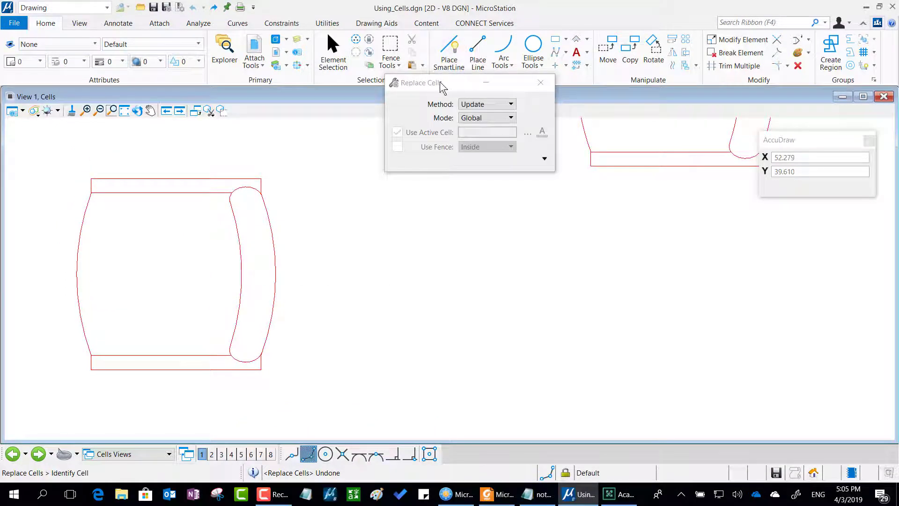
# Restart Replace Cells with method Update and mode Global, and place its settings dialog beside the enlarged chair.
pyautogui.moveTo(441, 81); pyautogui.dragTo(667, 208)
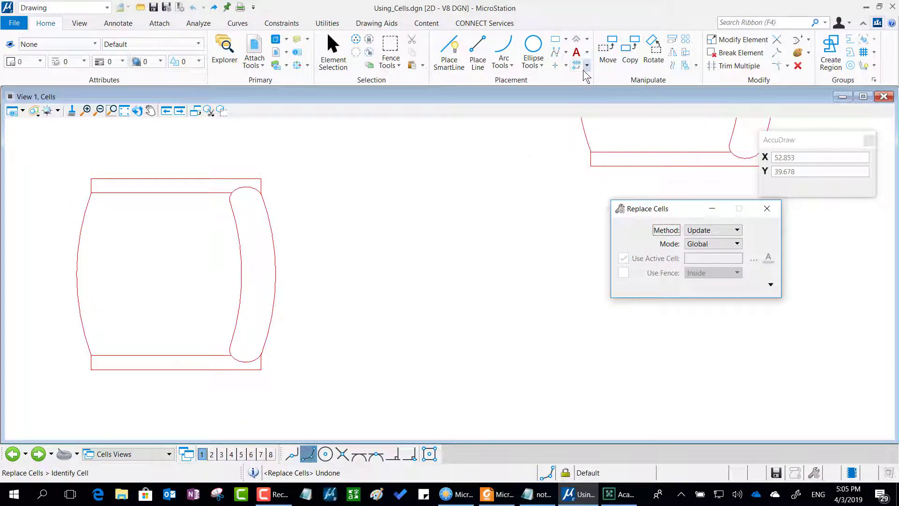
pyautogui.moveTo(597, 56)
pyautogui.mouseDown()
pyautogui.moveTo(537, 34)
pyautogui.moveTo(543, 76)
pyautogui.moveTo(599, 99)
pyautogui.moveTo(621, 66)
pyautogui.moveTo(579, 34)
pyautogui.mouseUp()
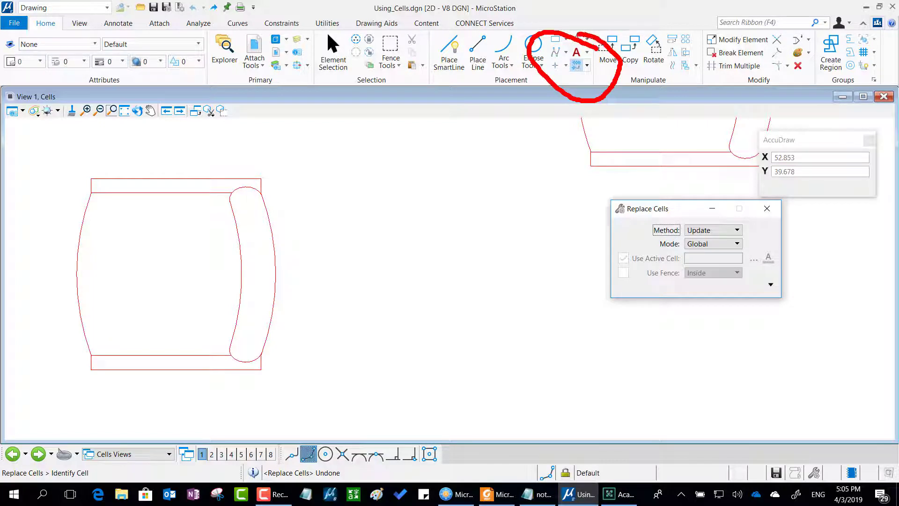
pyautogui.press('Escape')
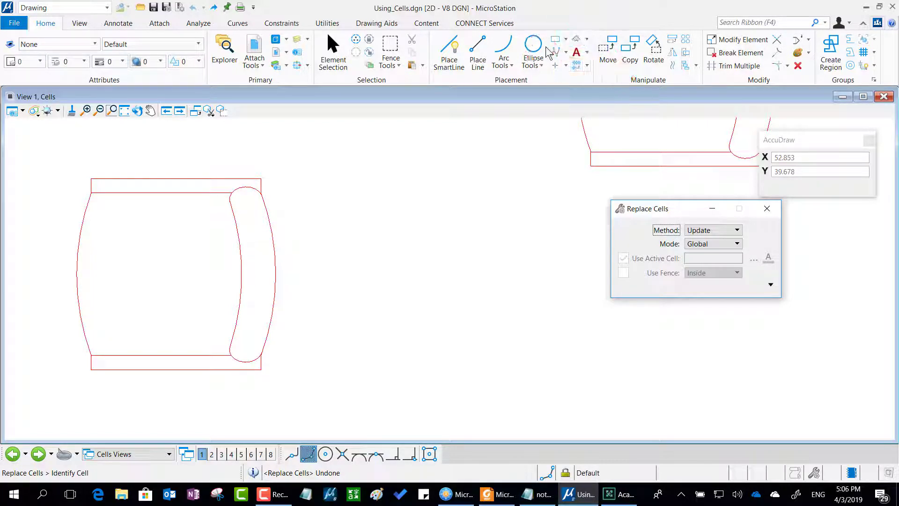
pyautogui.click(588, 66)
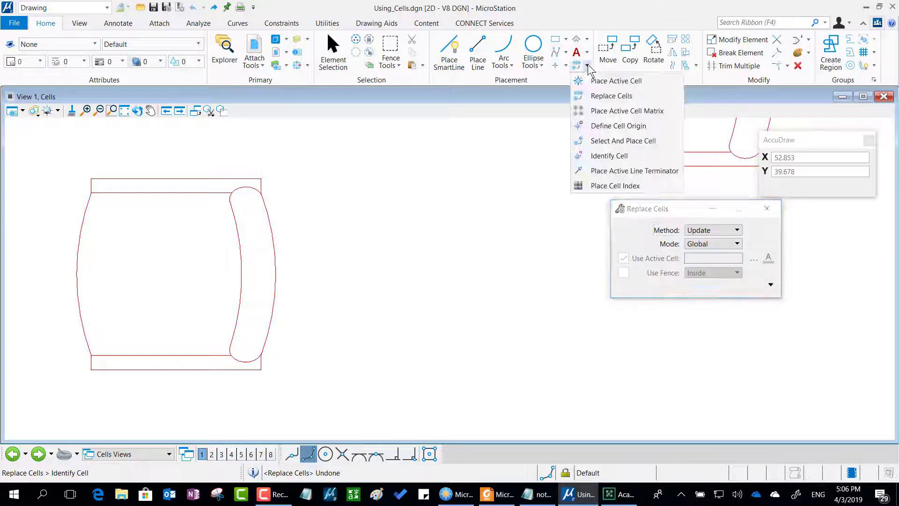
pyautogui.click(589, 96)
pyautogui.moveTo(659, 213); pyautogui.dragTo(372, 149)
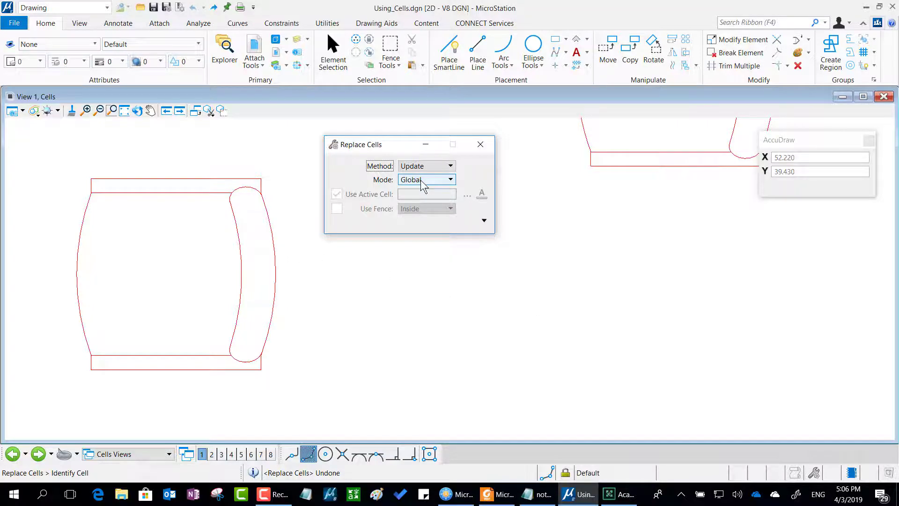
# Update all CHAIR2 cells from the library by identifying the middle chair and confirming the global replacement, and check the chairs' corners.
pyautogui.scroll(-3, 177, 233)
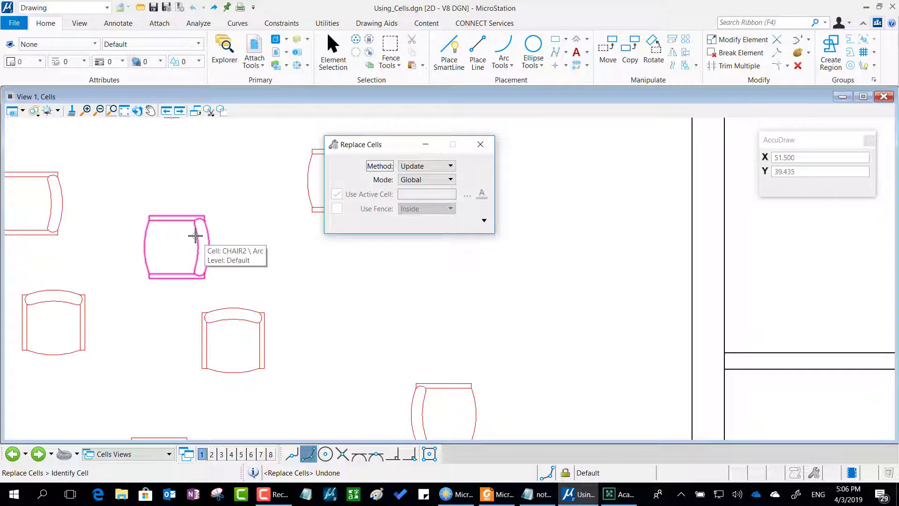
pyautogui.click(195, 235)
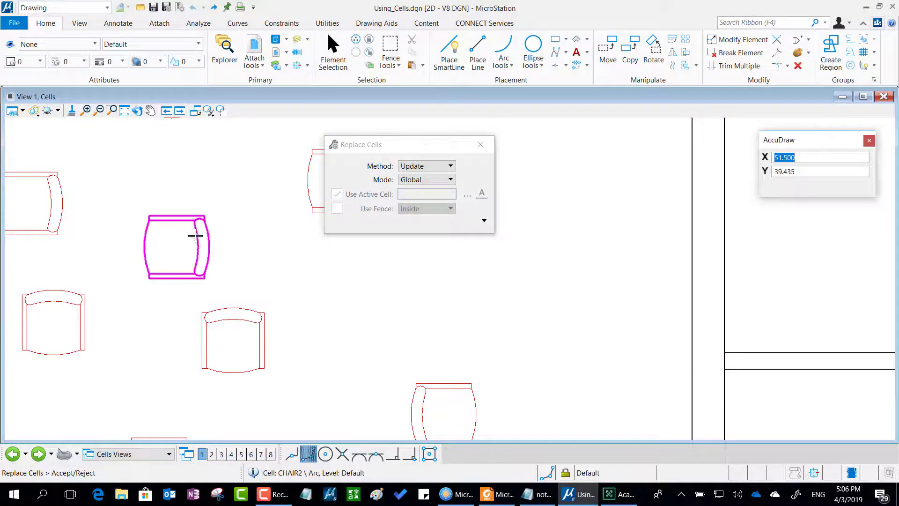
pyautogui.click(236, 203)
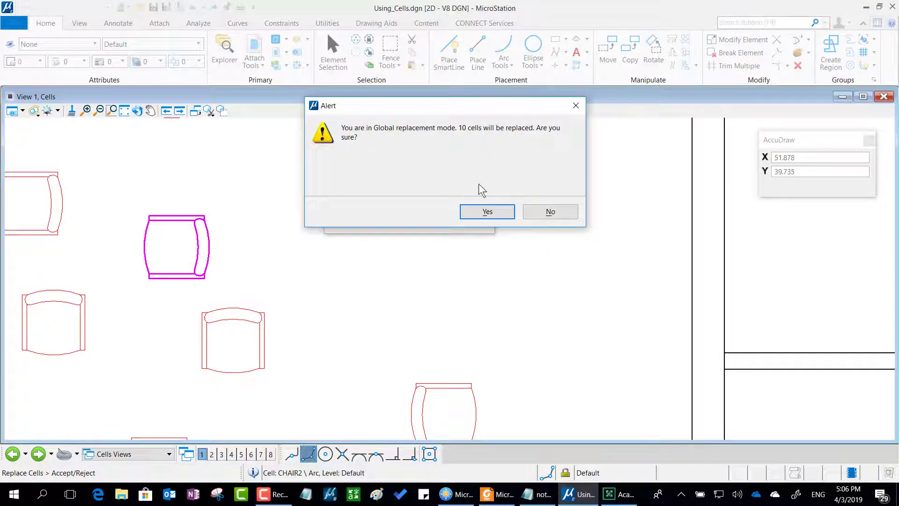
pyautogui.click(485, 211)
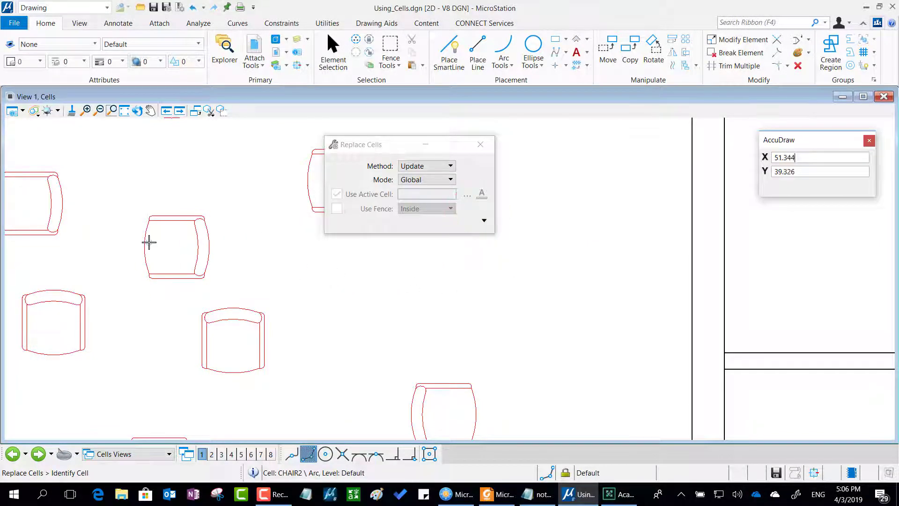
pyautogui.scroll(3, 149, 242)
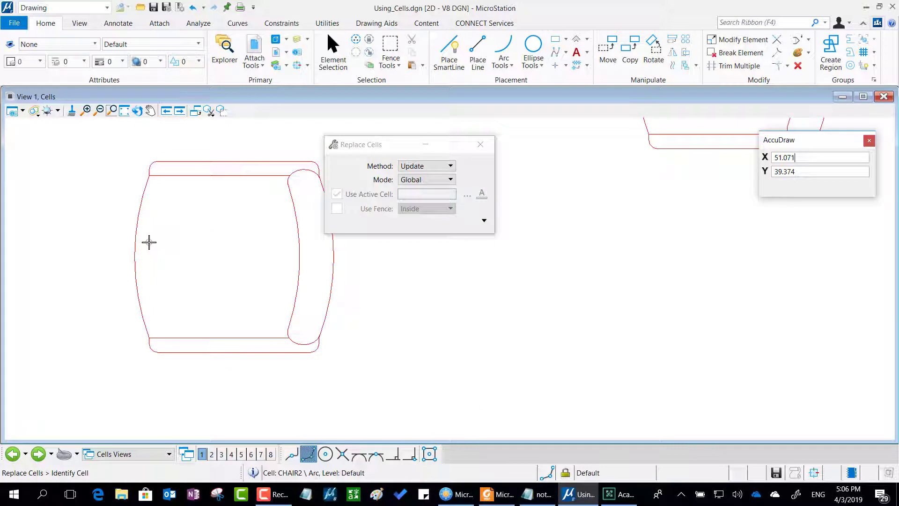
pyautogui.scroll(-5, 149, 242)
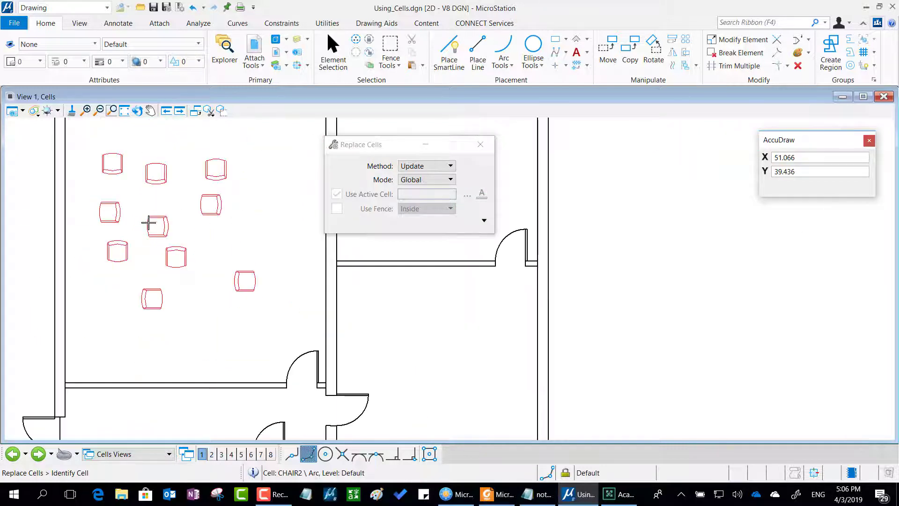
pyautogui.moveTo(263, 230)
pyautogui.mouseDown(button='middle')
pyautogui.moveTo(299, 262)
pyautogui.moveTo(308, 248)
pyautogui.mouseUp(button='middle')
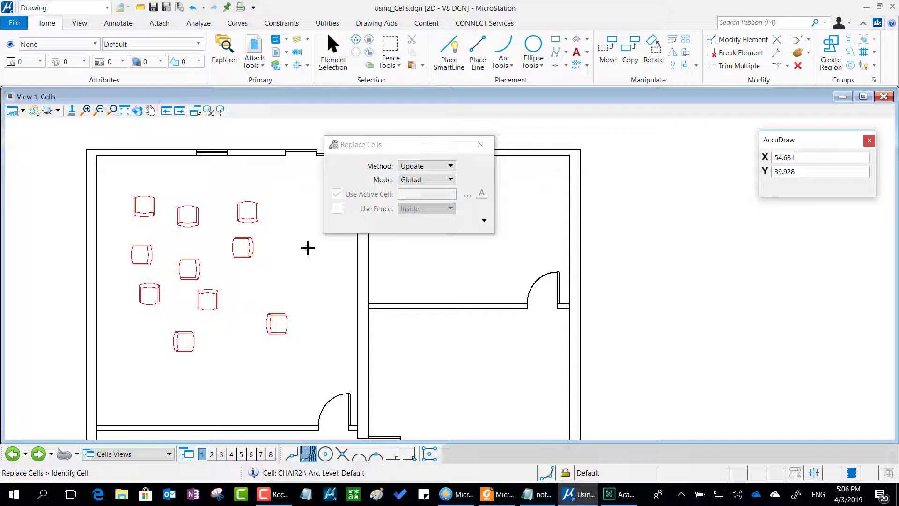
# Switch to Element Selection and inspect the cell names of the doors around the floor plan, including the double entrance door.
pyautogui.moveTo(378, 149)
pyautogui.mouseDown()
pyautogui.moveTo(719, 224)
pyautogui.moveTo(759, 224)
pyautogui.mouseUp()
pyautogui.moveTo(494, 371)
pyautogui.mouseDown(button='middle')
pyautogui.moveTo(484, 356)
pyautogui.moveTo(552, 215)
pyautogui.moveTo(558, 253)
pyautogui.moveTo(534, 275)
pyautogui.mouseUp(button='middle')
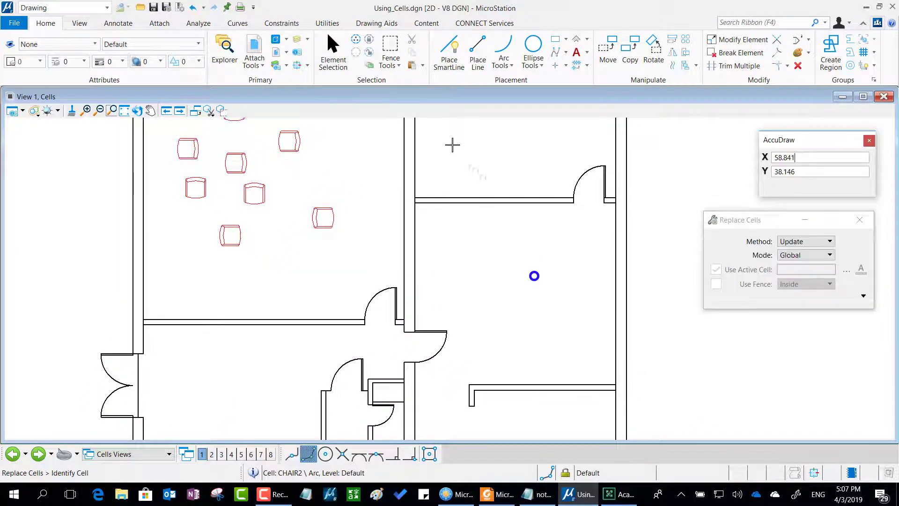
pyautogui.click(333, 44)
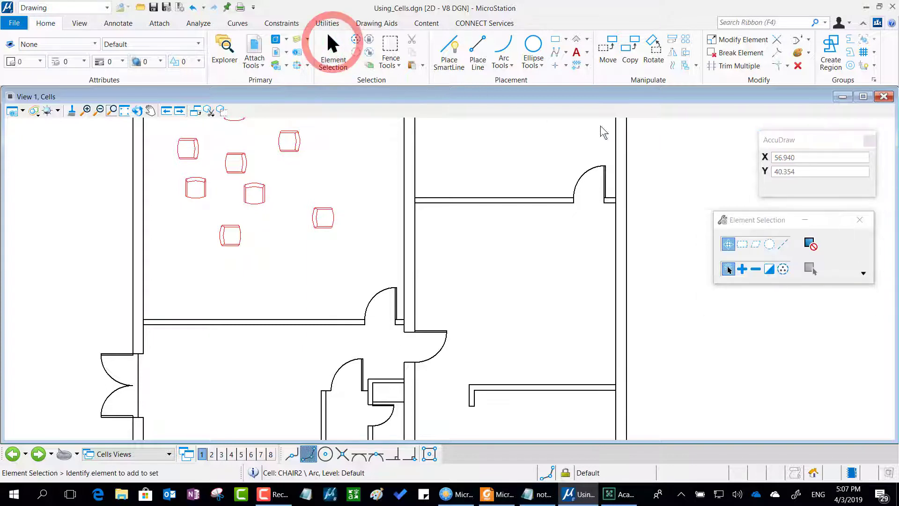
pyautogui.scroll(5, 634, 143)
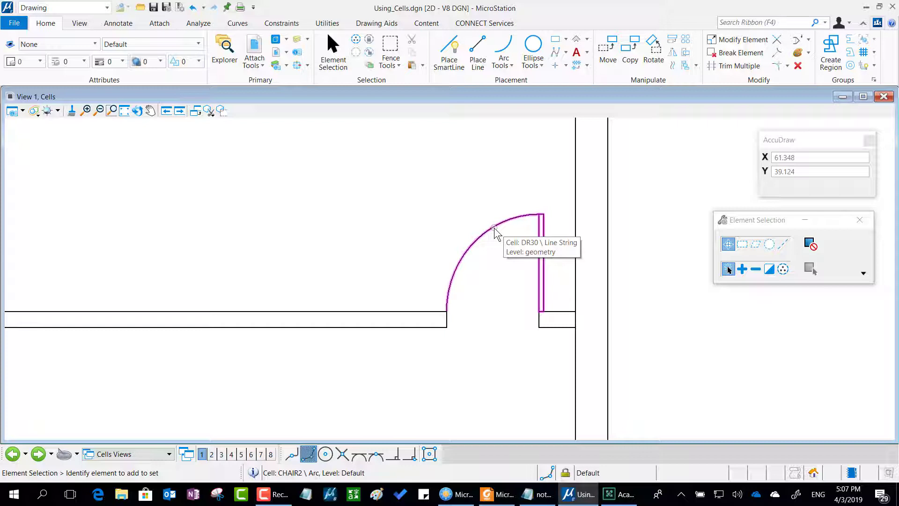
pyautogui.scroll(-5, 495, 229)
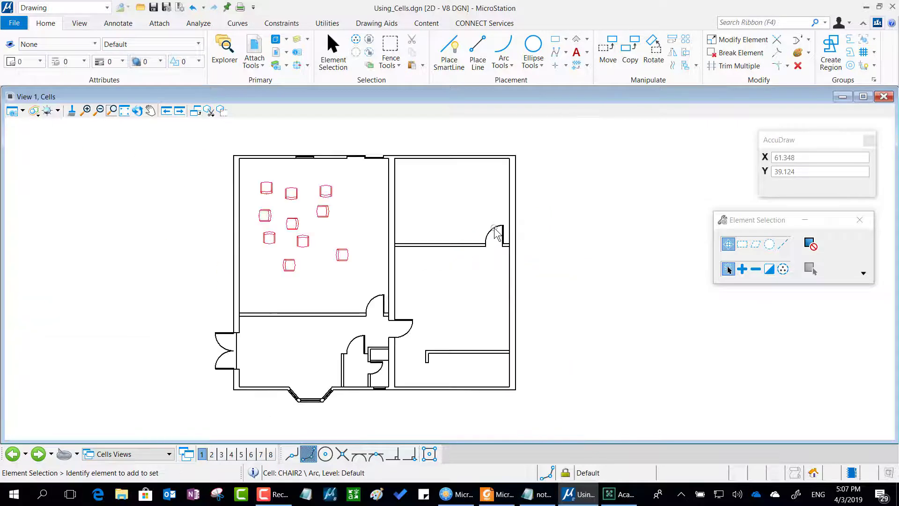
pyautogui.scroll(3, 482, 291)
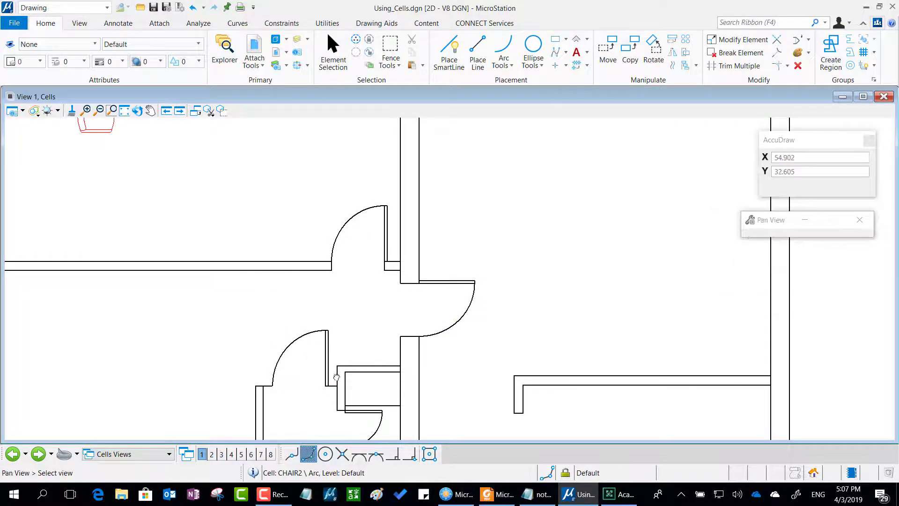
pyautogui.moveTo(328, 405); pyautogui.dragTo(421, 240, button='middle')
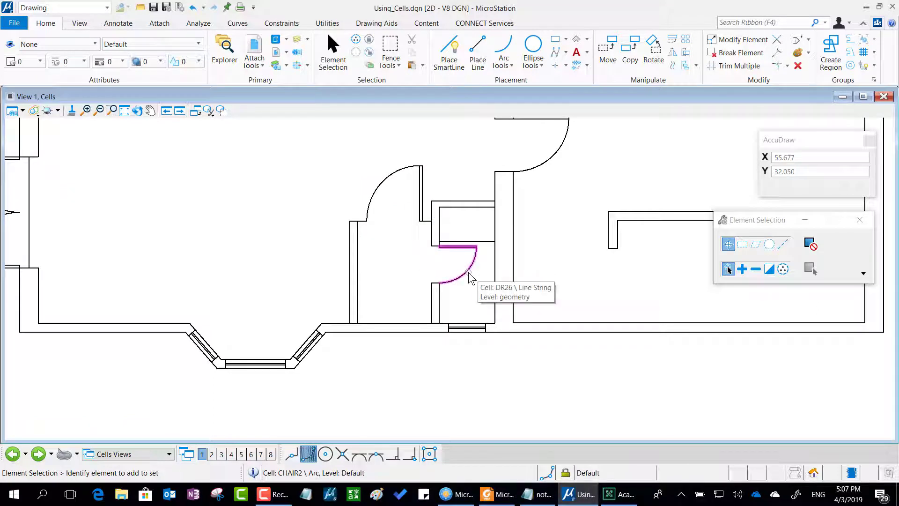
pyautogui.moveTo(179, 185)
pyautogui.mouseDown(button='middle')
pyautogui.moveTo(358, 229)
pyautogui.moveTo(519, 233)
pyautogui.mouseUp(button='middle')
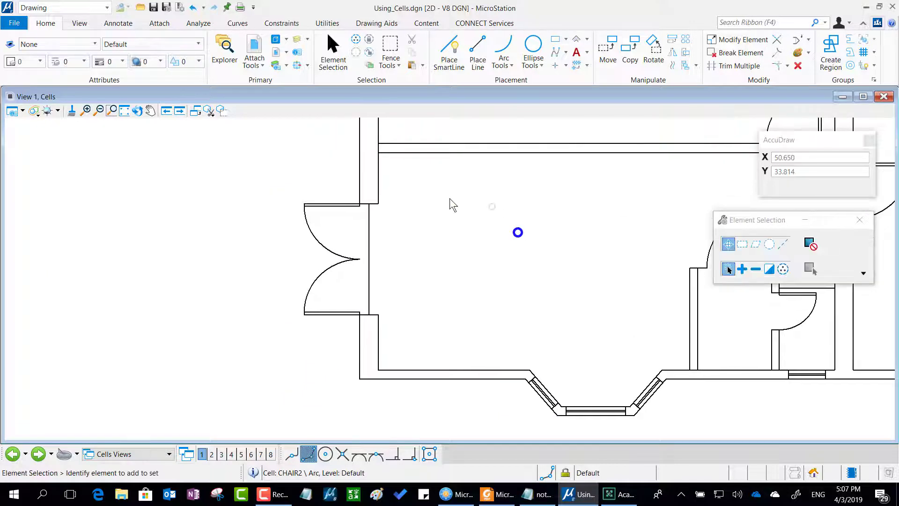
pyautogui.click(326, 252)
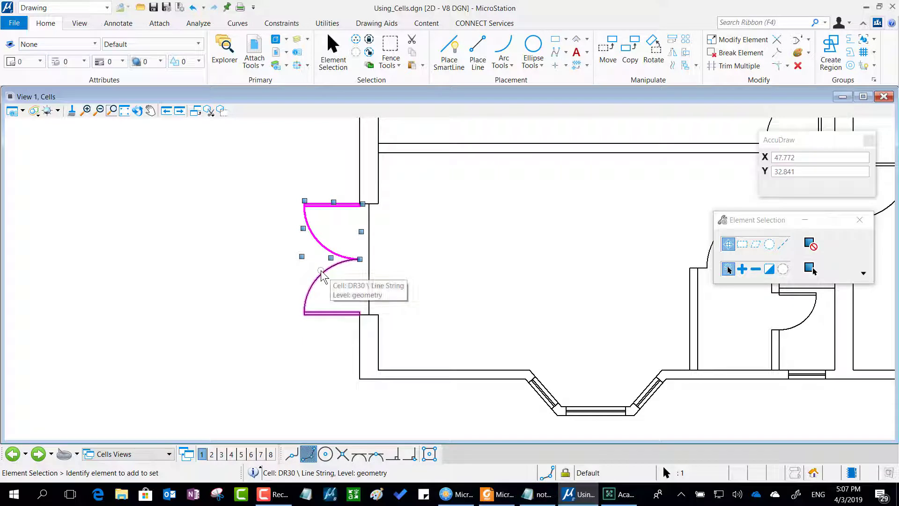
pyautogui.moveTo(752, 227); pyautogui.dragTo(778, 363)
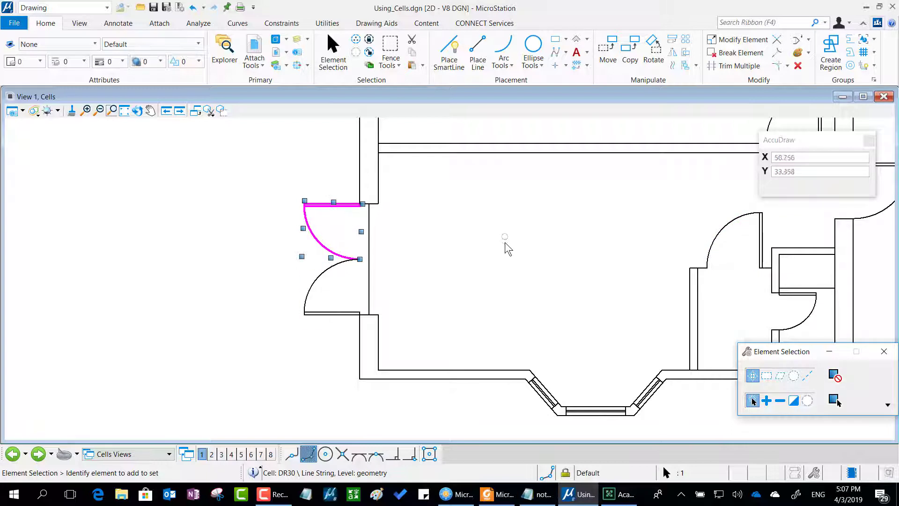
pyautogui.click(505, 260)
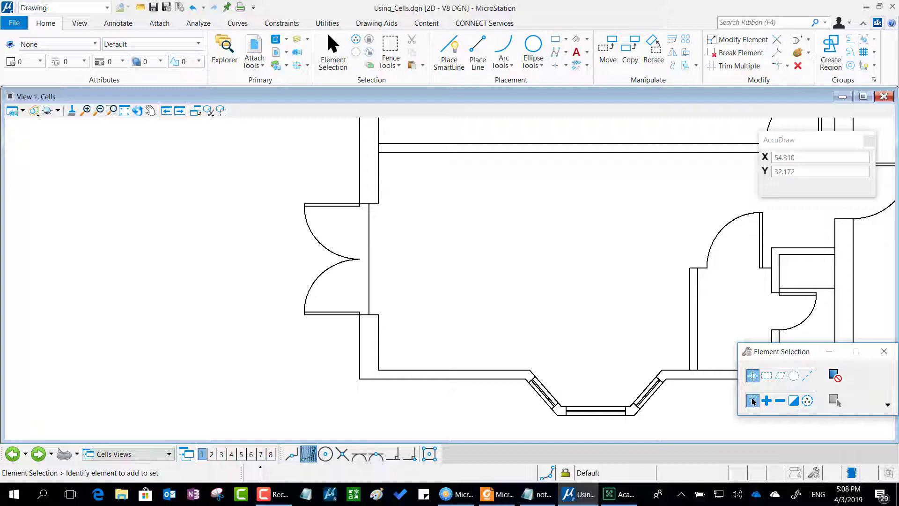
# Switch to Foxit Reader to read the slide on creating cells the old way, and return to the MicroStation drawing.
pyautogui.hotkey('alt', 'Tab')
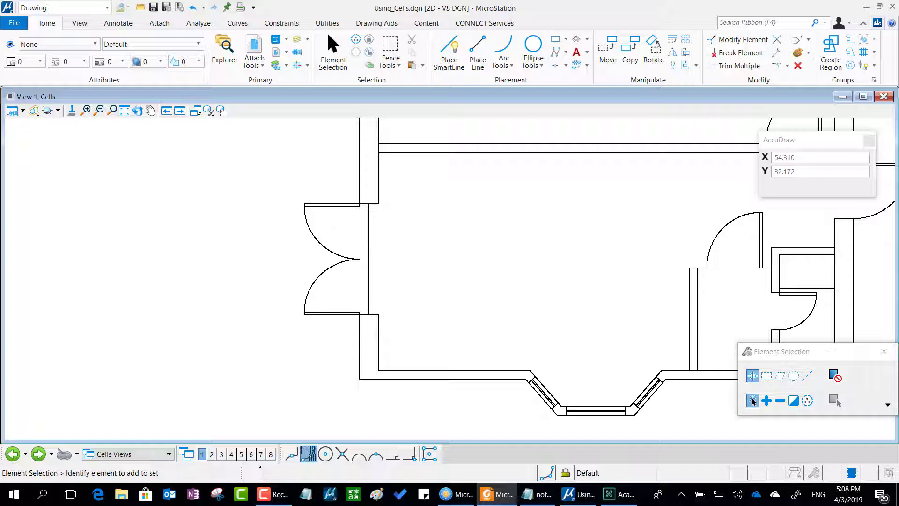
pyautogui.hotkey('alt', 'Tab')
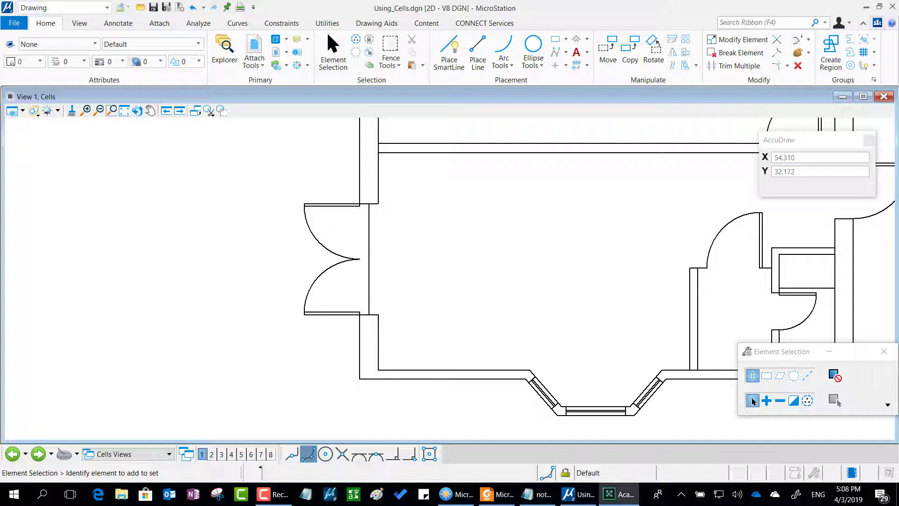
pyautogui.hotkey('alt', 'Tab')
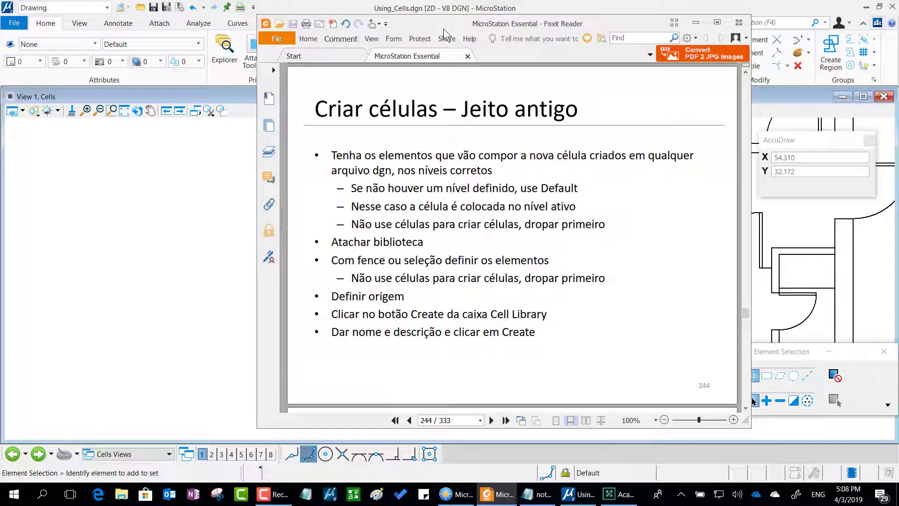
pyautogui.hotkey('alt', 'Tab')
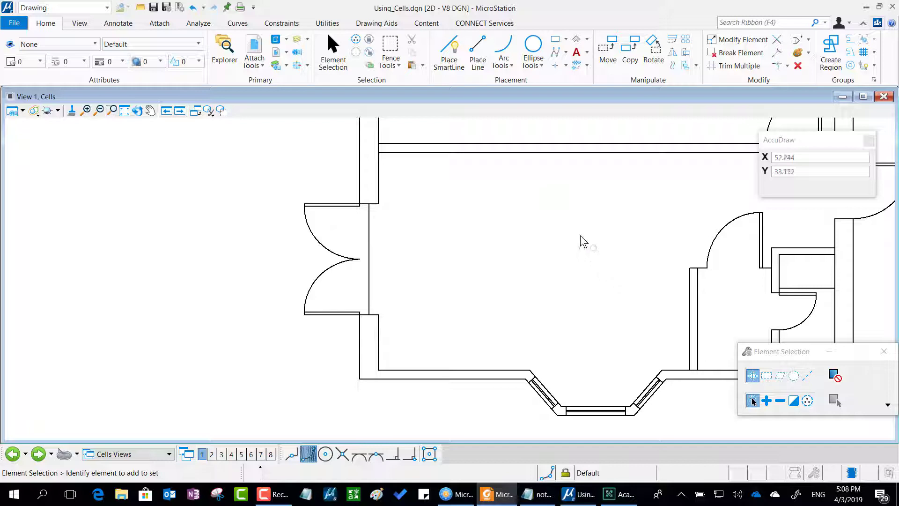
pyautogui.click(569, 249)
# Move both leaves of the double entrance door out of the wall opening into the empty space outside the building, and reselect them together.
pyautogui.moveTo(479, 204)
pyautogui.mouseDown(button='middle')
pyautogui.moveTo(540, 233)
pyautogui.moveTo(629, 213)
pyautogui.mouseUp(button='middle')
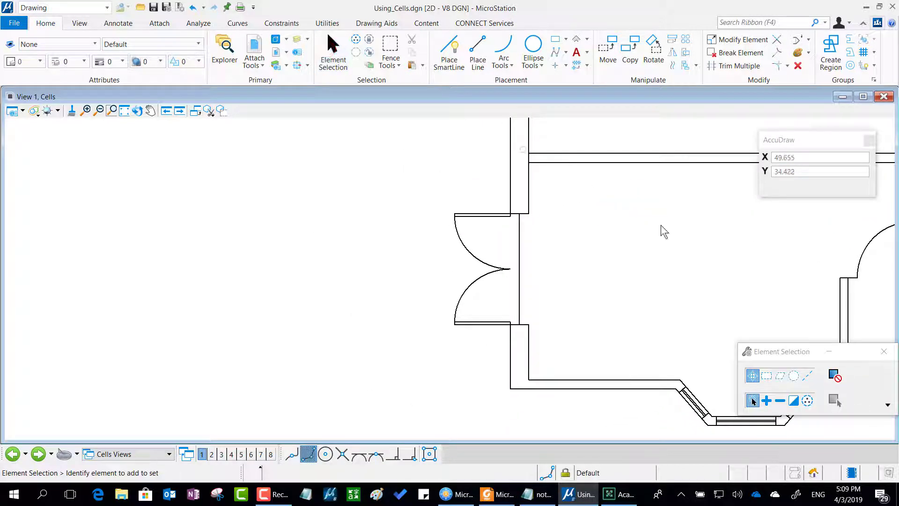
pyautogui.moveTo(781, 353); pyautogui.dragTo(602, 190)
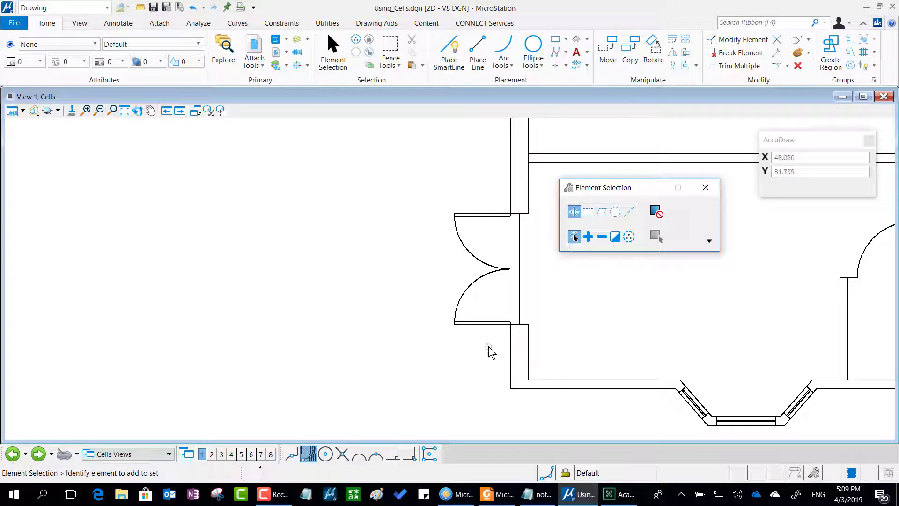
pyautogui.moveTo(488, 346); pyautogui.dragTo(432, 177)
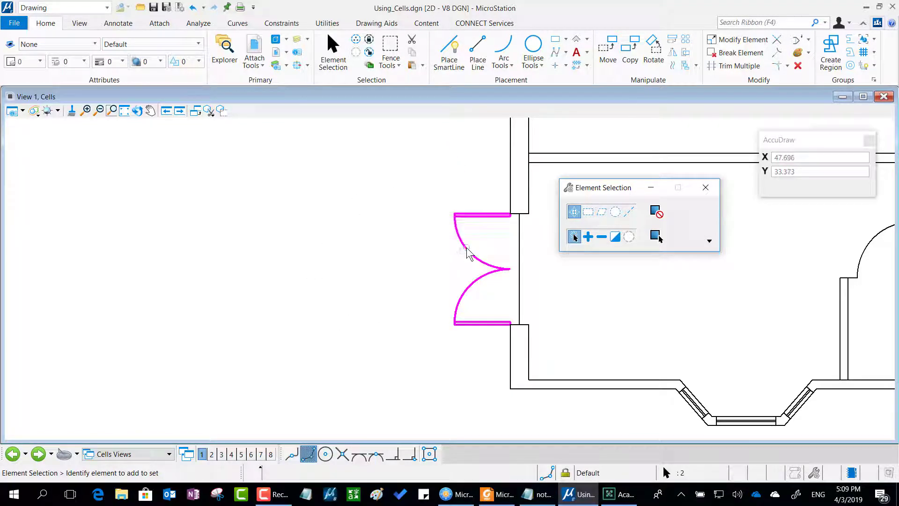
pyautogui.moveTo(467, 254); pyautogui.dragTo(253, 234)
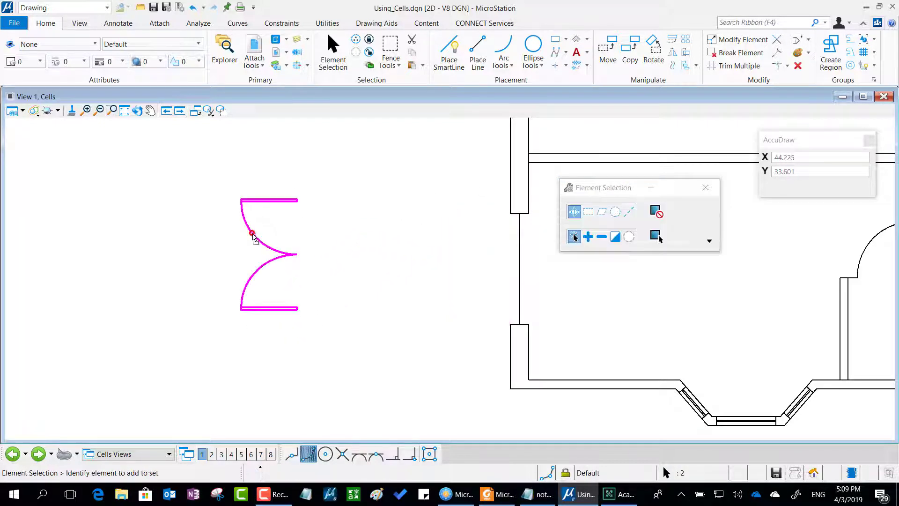
pyautogui.click(365, 355)
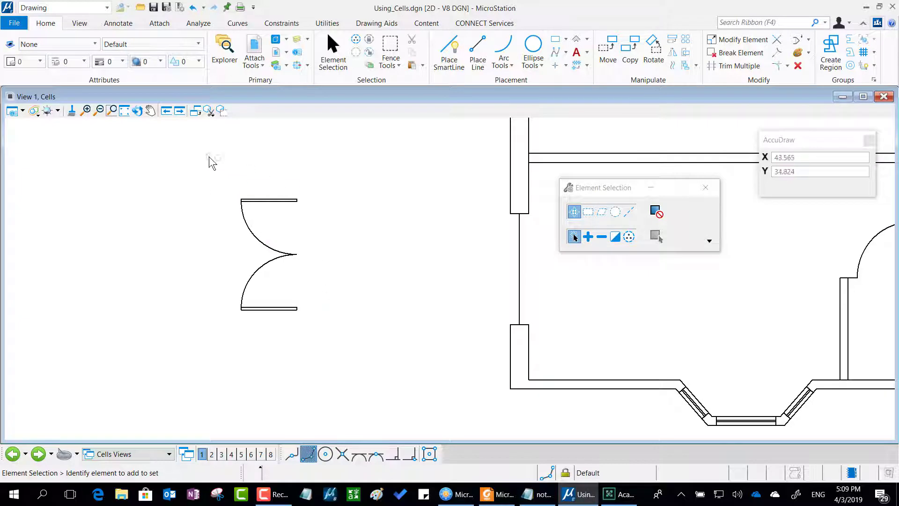
pyautogui.moveTo(208, 156); pyautogui.dragTo(357, 341)
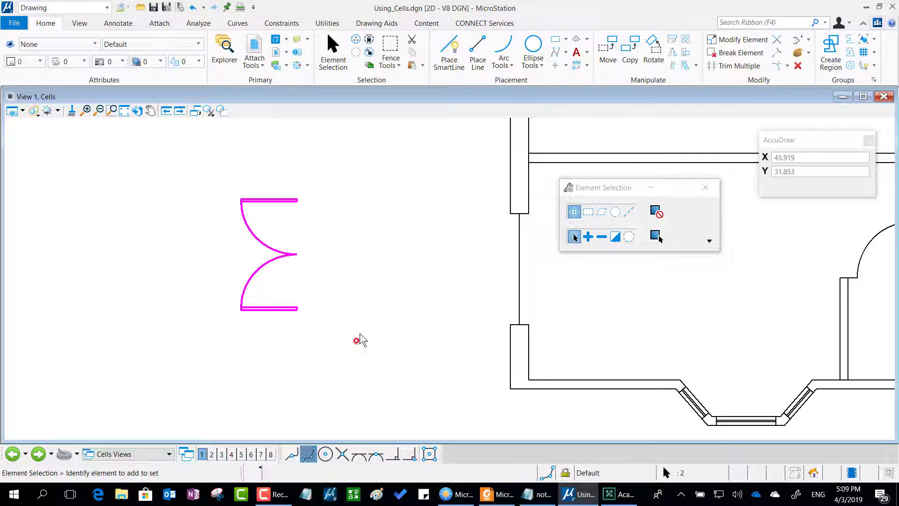
# Rotate both selected door leaves by an active angle of 270° without making copies, placing them in the empty space outside the building.
pyautogui.rightClick(354, 181)
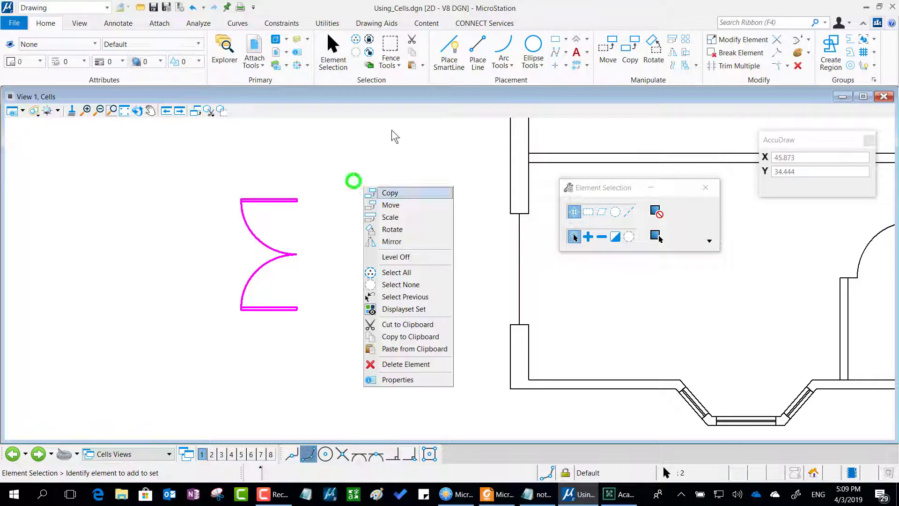
pyautogui.click(392, 230)
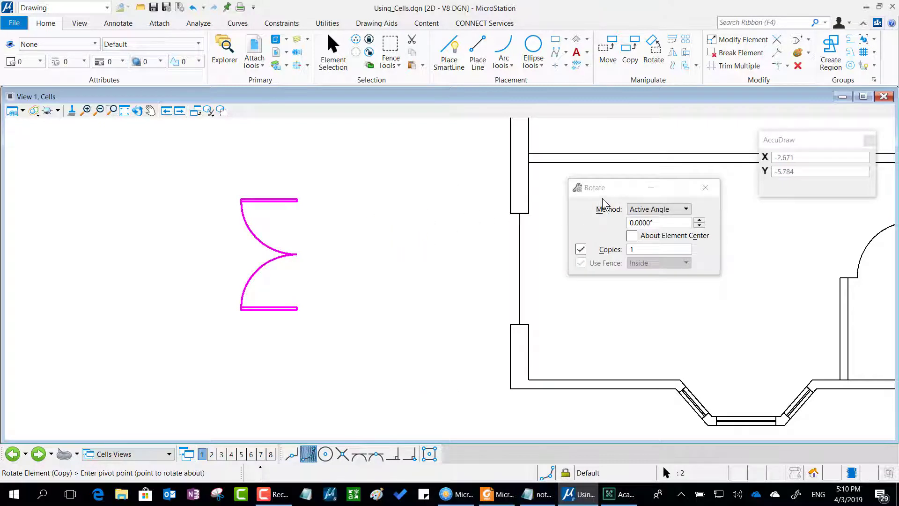
pyautogui.moveTo(601, 193); pyautogui.dragTo(364, 151)
pyautogui.click(462, 179)
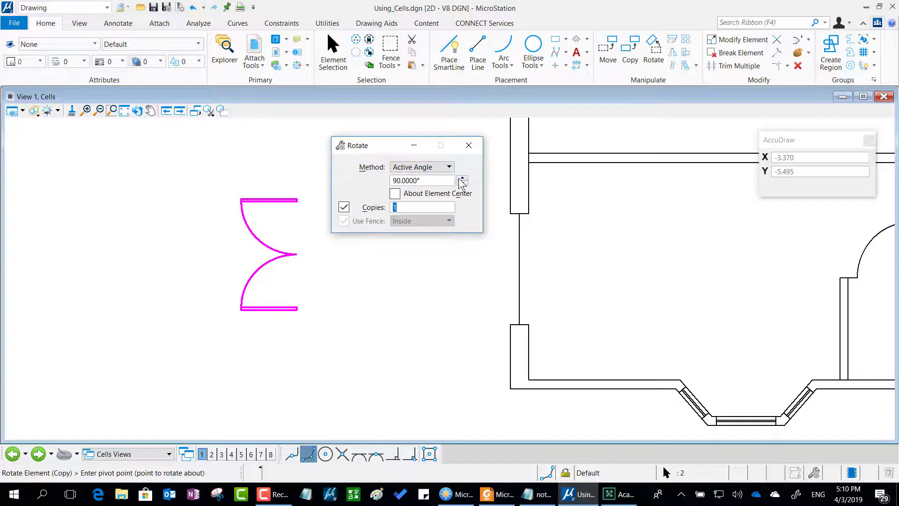
pyautogui.click(463, 179)
pyautogui.click(463, 179)
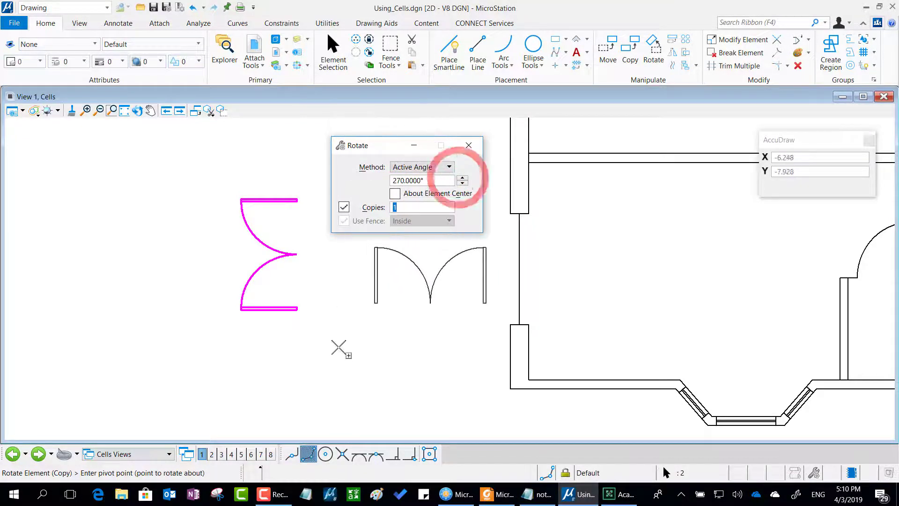
pyautogui.click(344, 208)
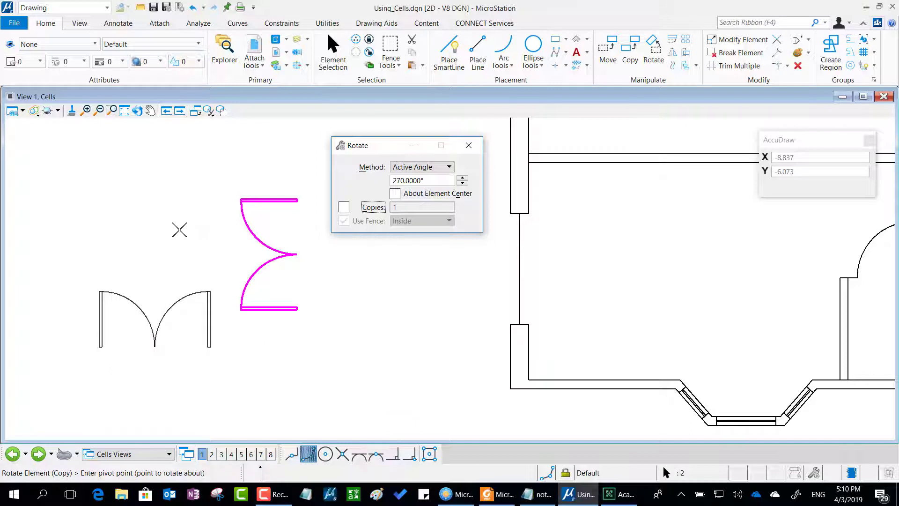
pyautogui.rightClick(274, 290)
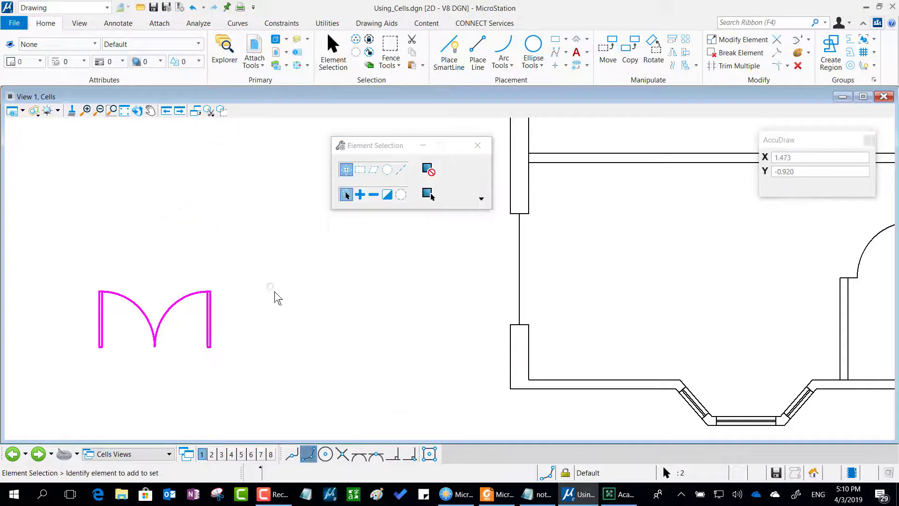
pyautogui.moveTo(271, 367); pyautogui.dragTo(412, 337, button='middle')
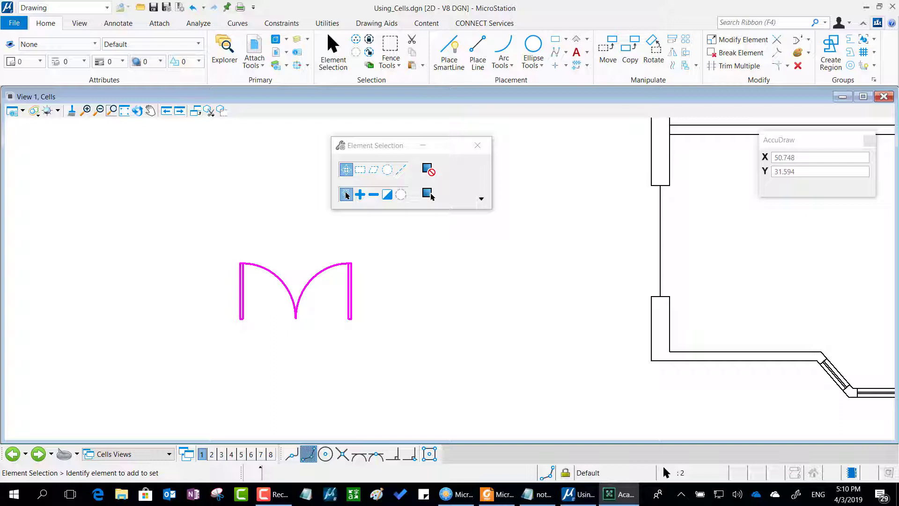
# Switch to Foxit Reader to reread the slide on creating cells the old way, return to MicroStation and deselect the door leaves.
pyautogui.click(499, 494)
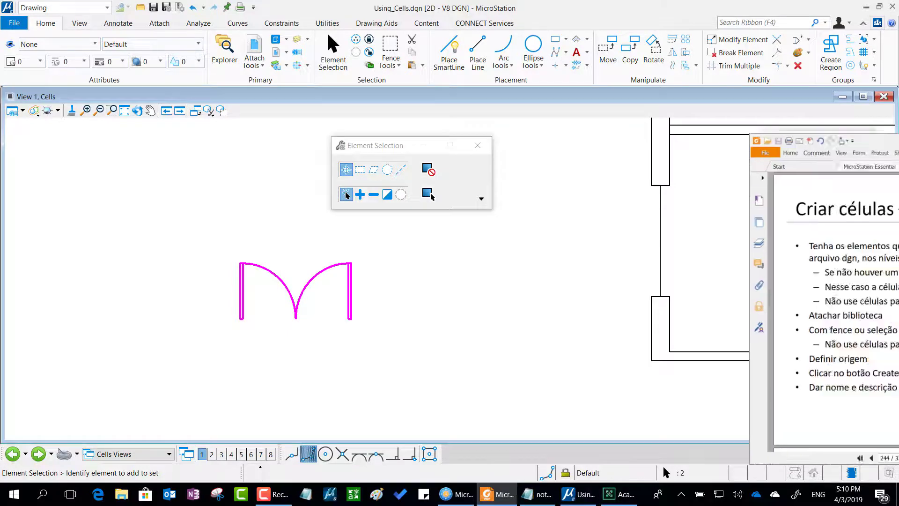
pyautogui.moveTo(510, 32); pyautogui.dragTo(498, 10)
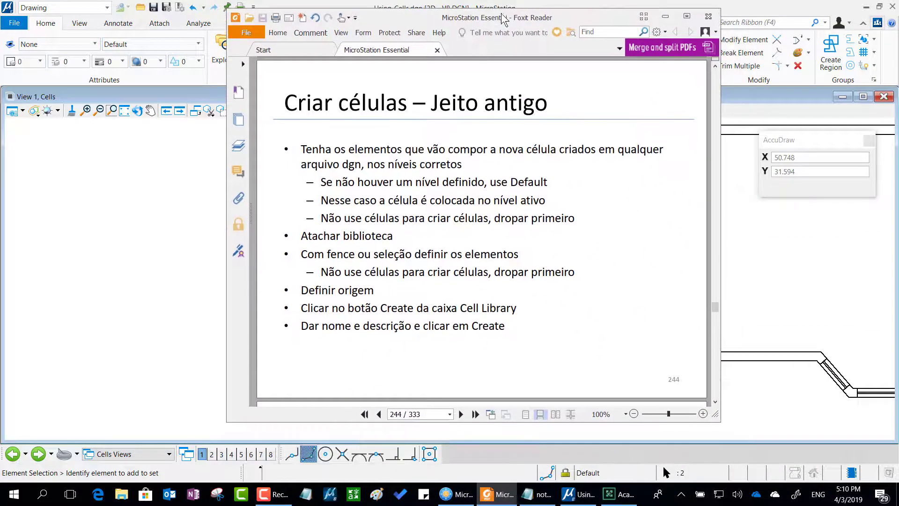
pyautogui.moveTo(520, 201)
pyautogui.mouseDown()
pyautogui.moveTo(430, 205)
pyautogui.moveTo(344, 194)
pyautogui.moveTo(305, 217)
pyautogui.moveTo(323, 238)
pyautogui.moveTo(612, 218)
pyautogui.moveTo(591, 201)
pyautogui.moveTo(519, 202)
pyautogui.mouseUp()
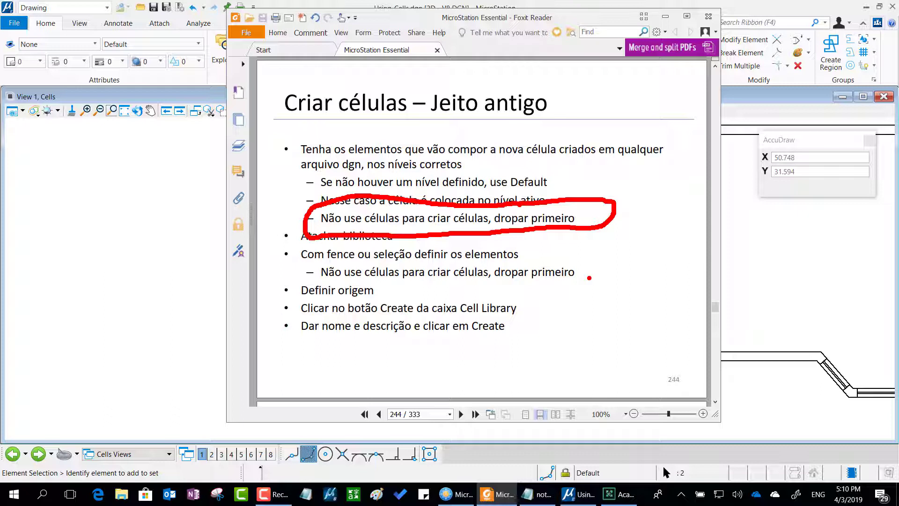
pyautogui.press('Escape')
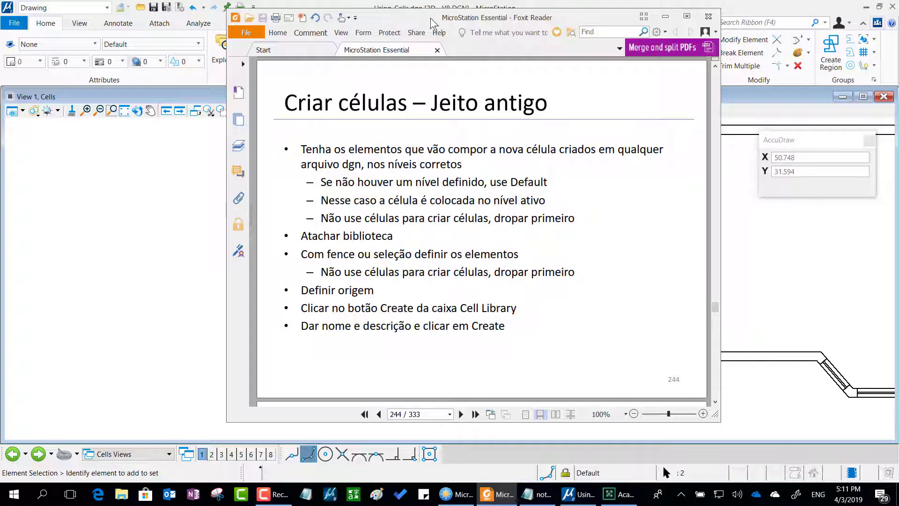
pyautogui.hotkey('alt', 'Tab')
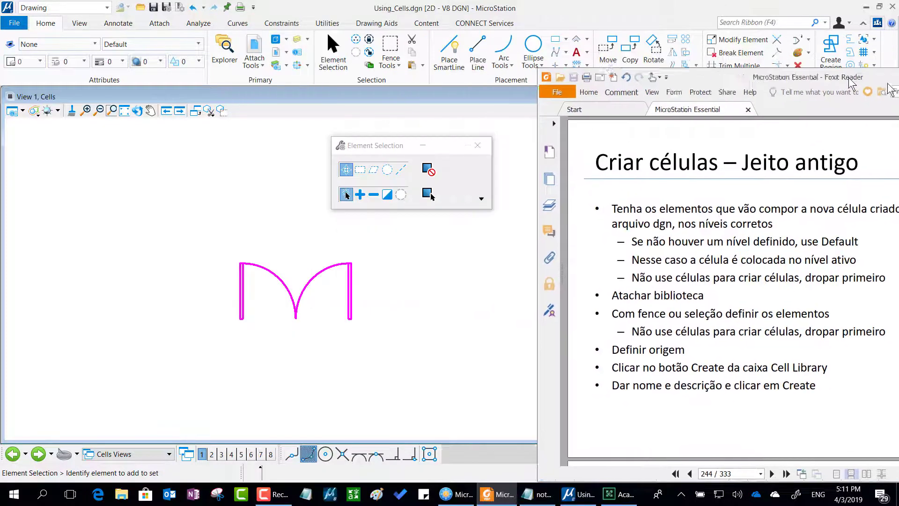
pyautogui.click(414, 306)
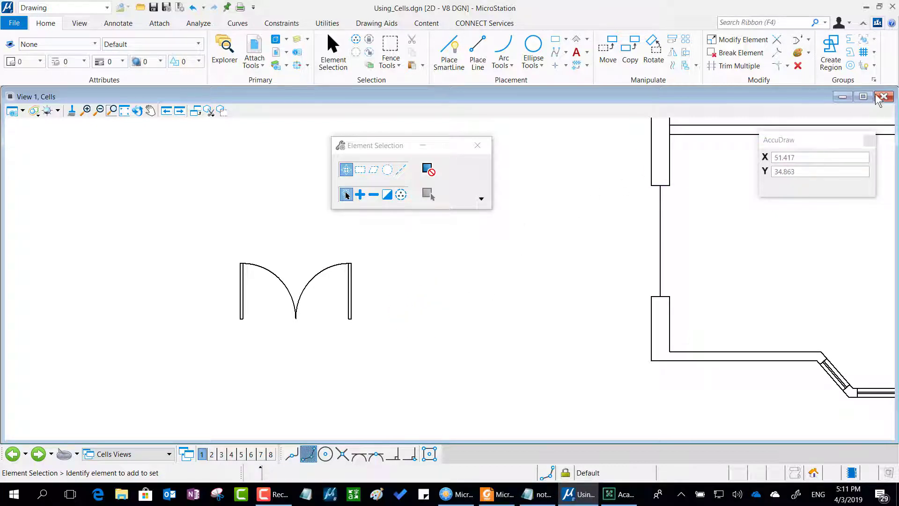
# Drop both door leaf cells with Drop Element, enabling only the Complex option.
pyautogui.moveTo(872, 54)
pyautogui.mouseDown()
pyautogui.moveTo(847, 66)
pyautogui.moveTo(886, 78)
pyautogui.moveTo(850, 51)
pyautogui.mouseUp()
pyautogui.moveTo(817, 202)
pyautogui.mouseDown()
pyautogui.moveTo(857, 129)
pyautogui.moveTo(856, 90)
pyautogui.moveTo(841, 110)
pyautogui.moveTo(885, 126)
pyautogui.mouseUp()
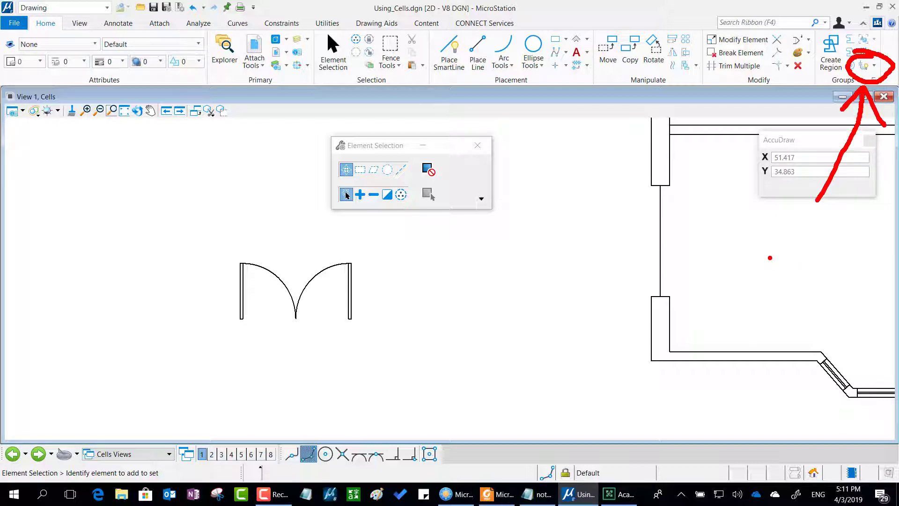
pyautogui.press('Escape')
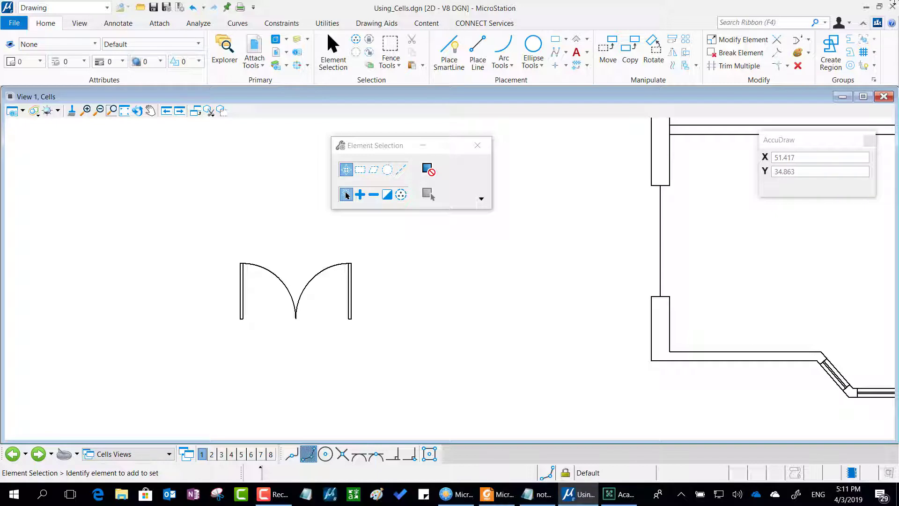
pyautogui.click(866, 66)
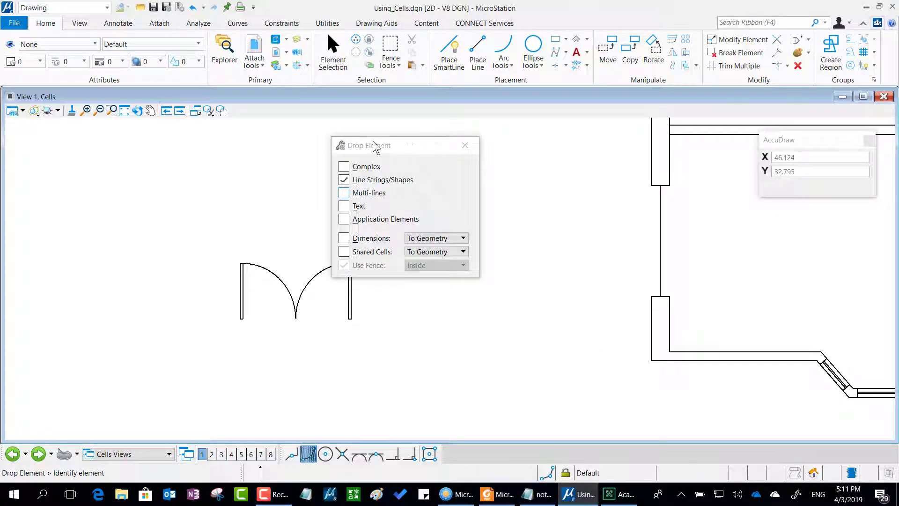
pyautogui.moveTo(375, 147); pyautogui.dragTo(484, 125)
pyautogui.click(454, 157)
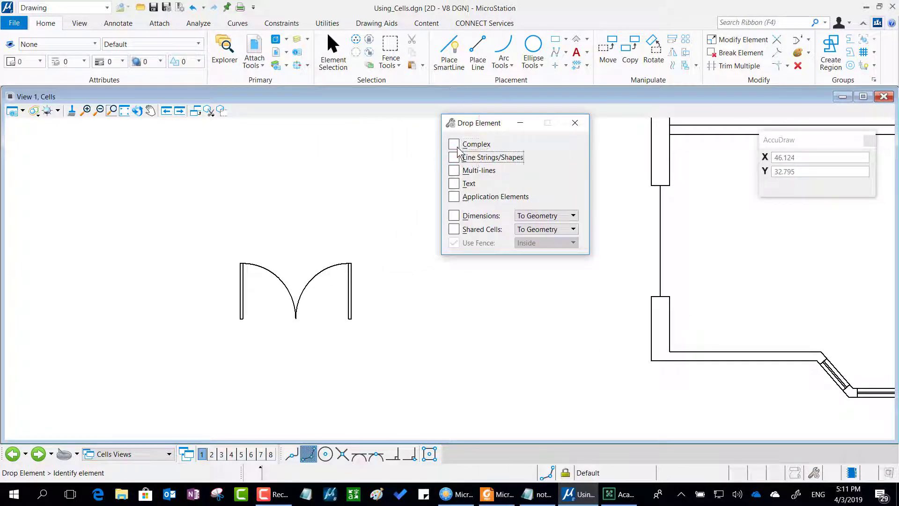
pyautogui.click(454, 144)
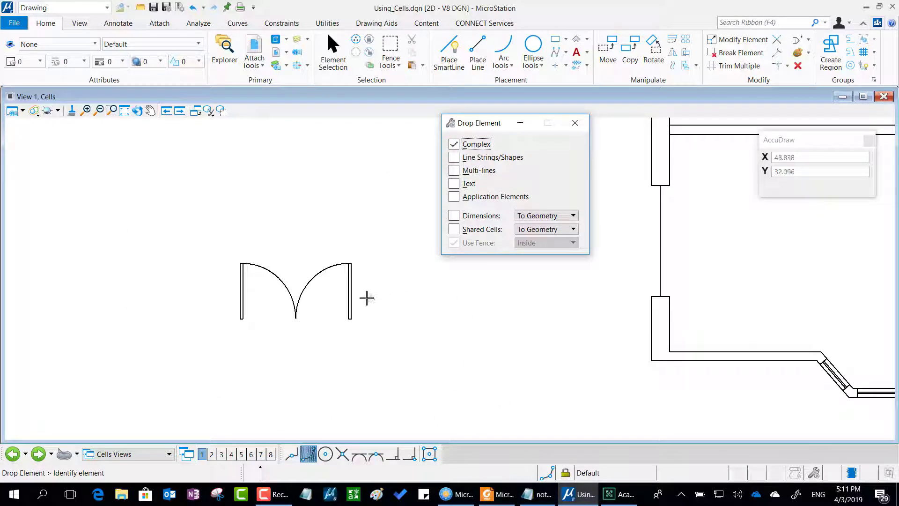
pyautogui.click(348, 285)
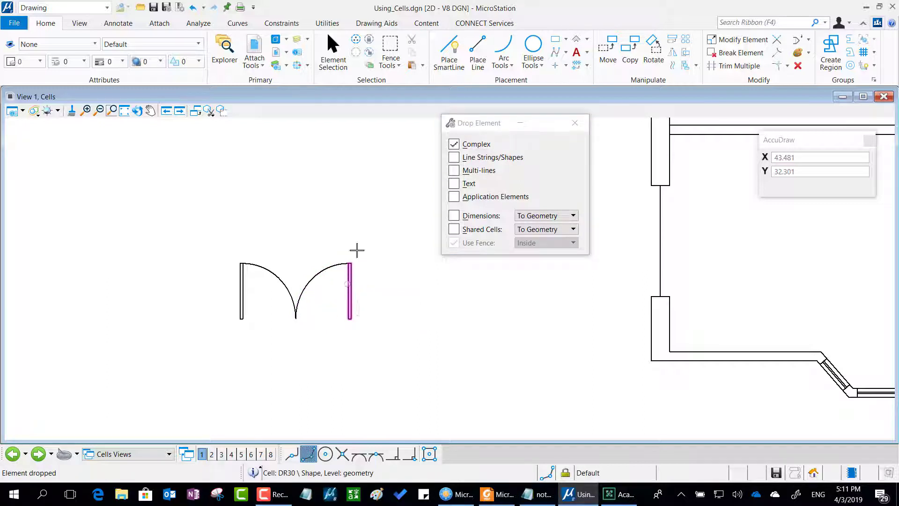
pyautogui.click(239, 277)
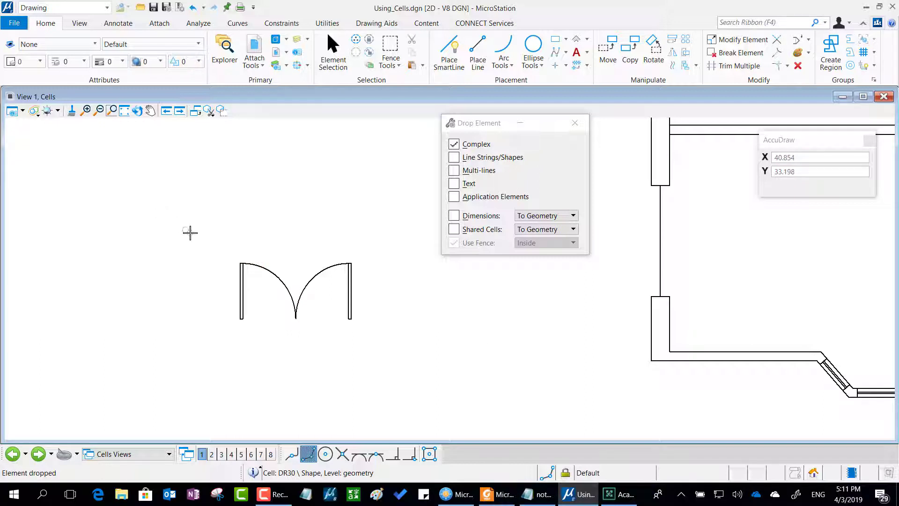
# Select the dropped leaf shapes and the door swing curve individually to examine their element types.
pyautogui.hotkey('alt', 'Tab')
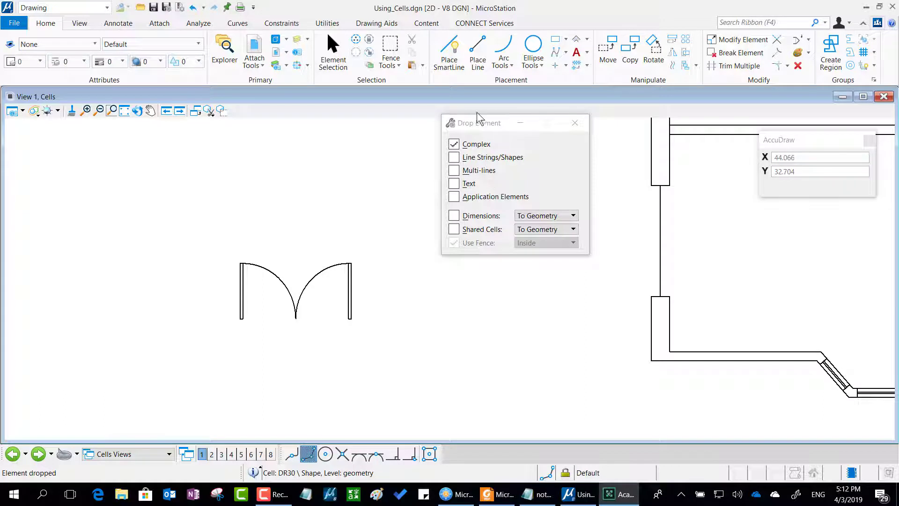
pyautogui.moveTo(479, 123); pyautogui.dragTo(77, 148)
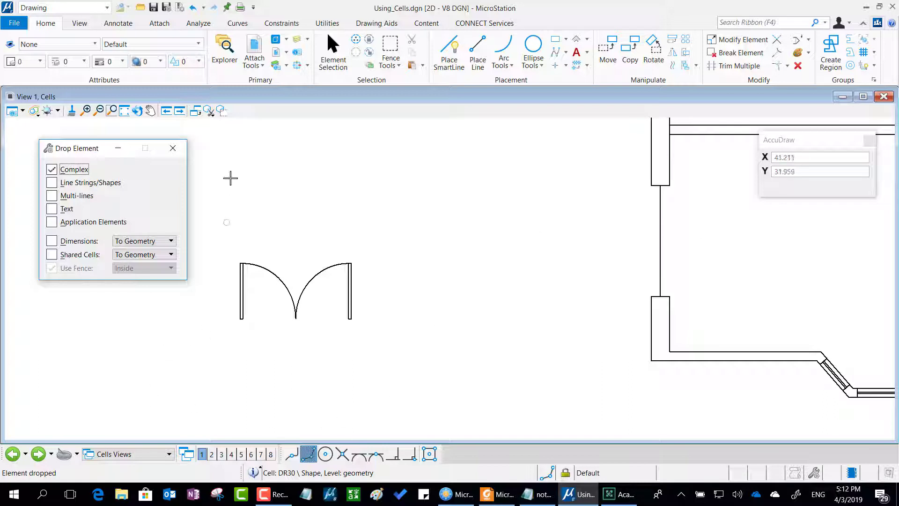
pyautogui.scroll(1, 223, 293)
pyautogui.scroll(1, 221, 312)
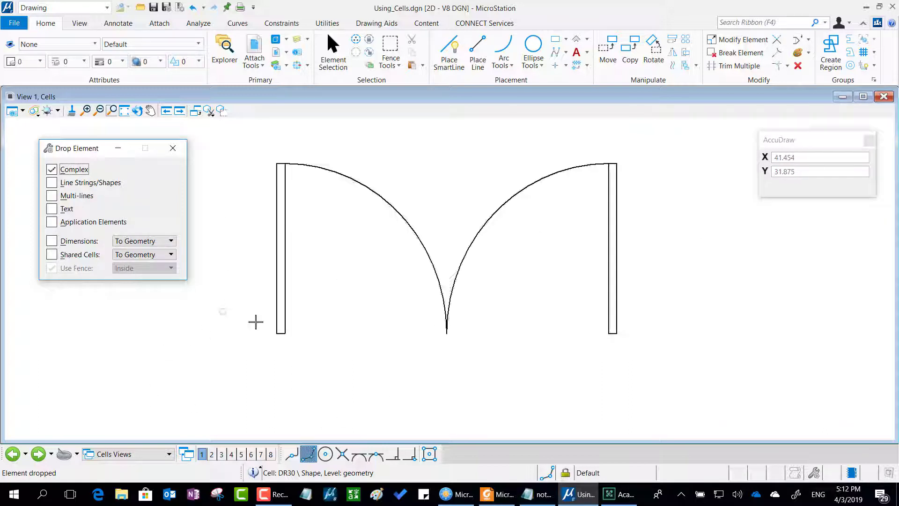
pyautogui.moveTo(545, 271)
pyautogui.mouseDown(button='middle')
pyautogui.moveTo(518, 301)
pyautogui.moveTo(520, 263)
pyautogui.moveTo(554, 269)
pyautogui.moveTo(514, 288)
pyautogui.mouseUp(button='middle')
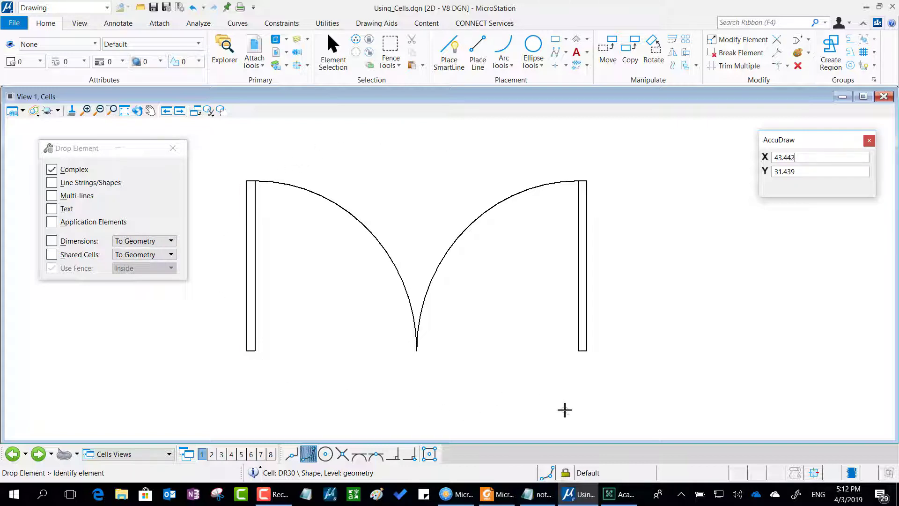
pyautogui.click(334, 59)
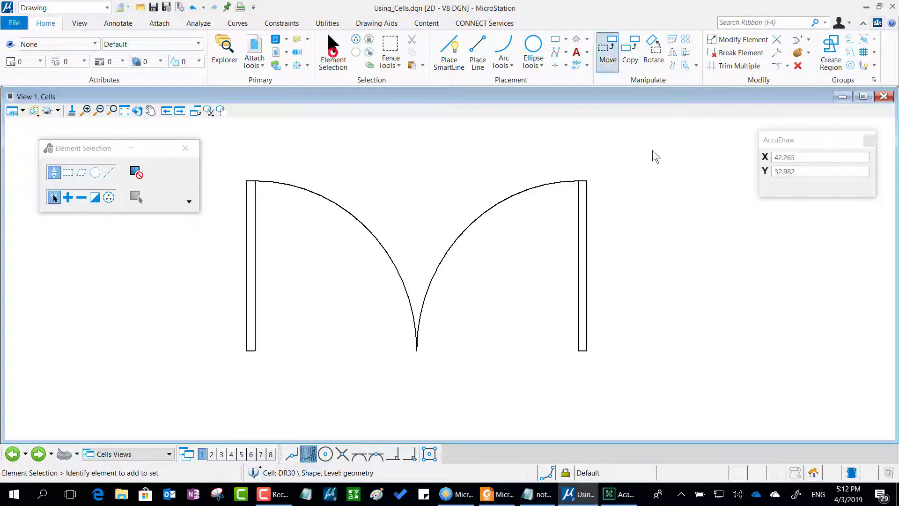
pyautogui.click(589, 265)
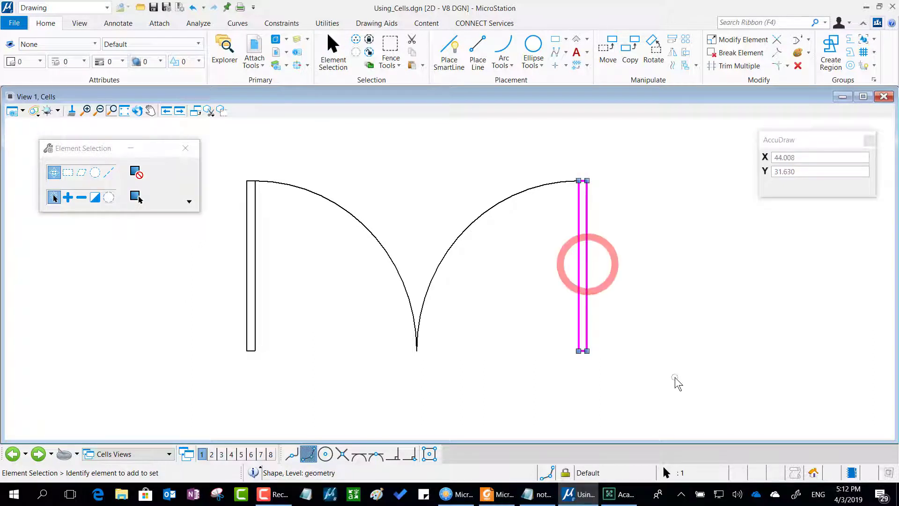
pyautogui.click(254, 285)
pyautogui.click(286, 353)
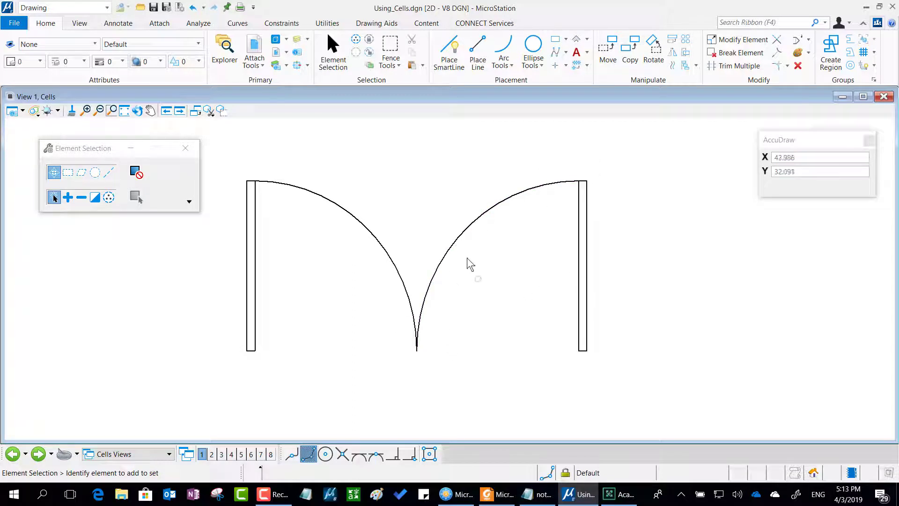
pyautogui.click(490, 209)
pyautogui.click(490, 208)
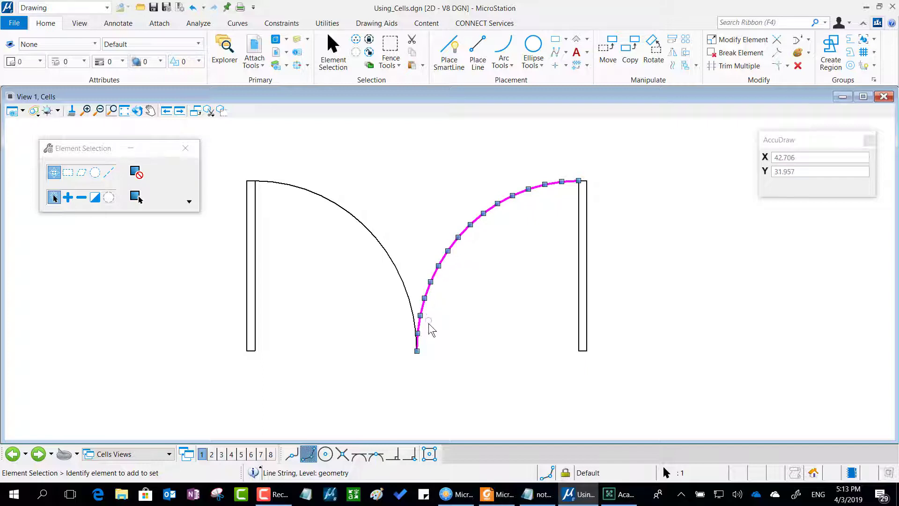
pyautogui.click(446, 318)
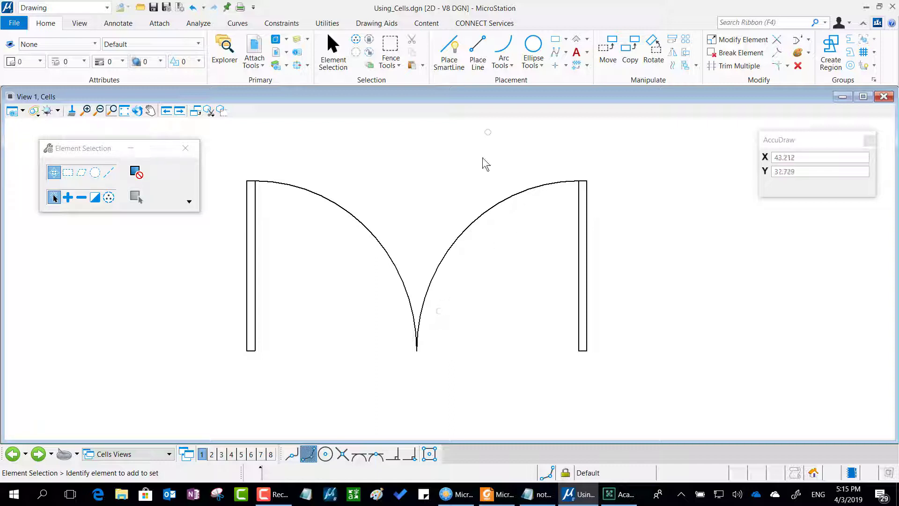
# Draw an arc by center and start in the empty space beside the door, with about 0.92 m radius and 70° sweep.
pyautogui.scroll(-2, 482, 159)
pyautogui.moveTo(487, 198); pyautogui.dragTo(545, 223, button='middle')
pyautogui.moveTo(546, 223); pyautogui.dragTo(396, 267)
pyautogui.rightClick(396, 268)
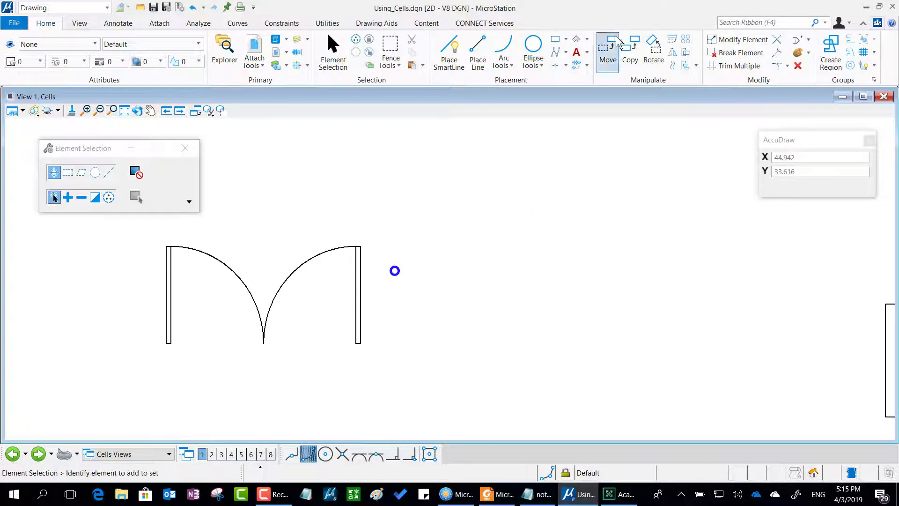
pyautogui.click(504, 45)
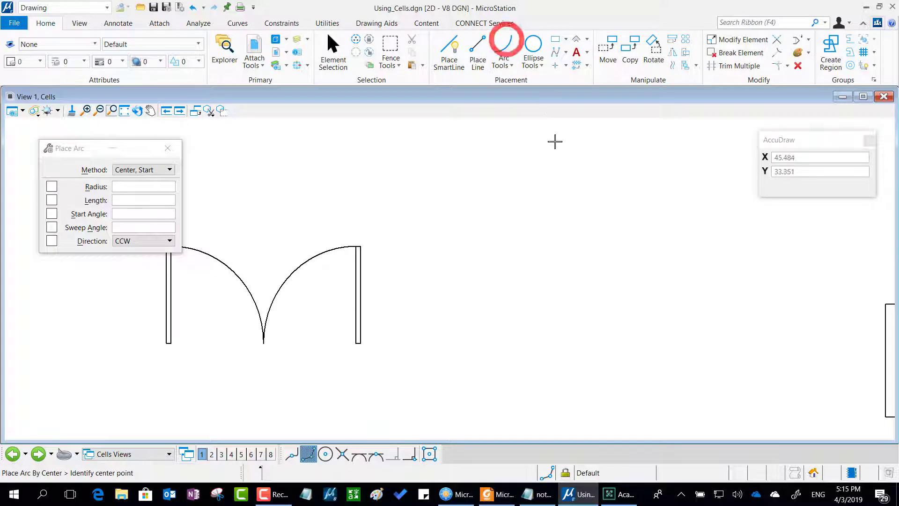
pyautogui.click(591, 329)
pyautogui.click(493, 328)
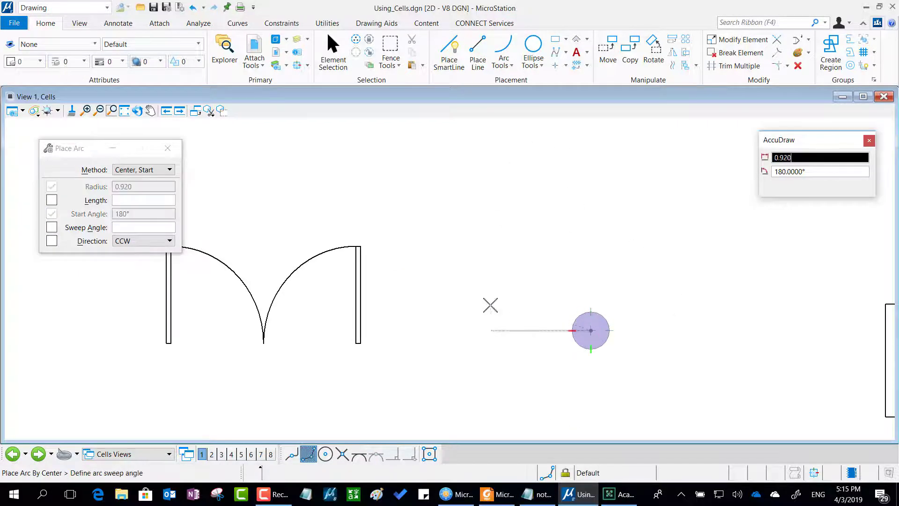
pyautogui.click(551, 223)
pyautogui.press('Escape')
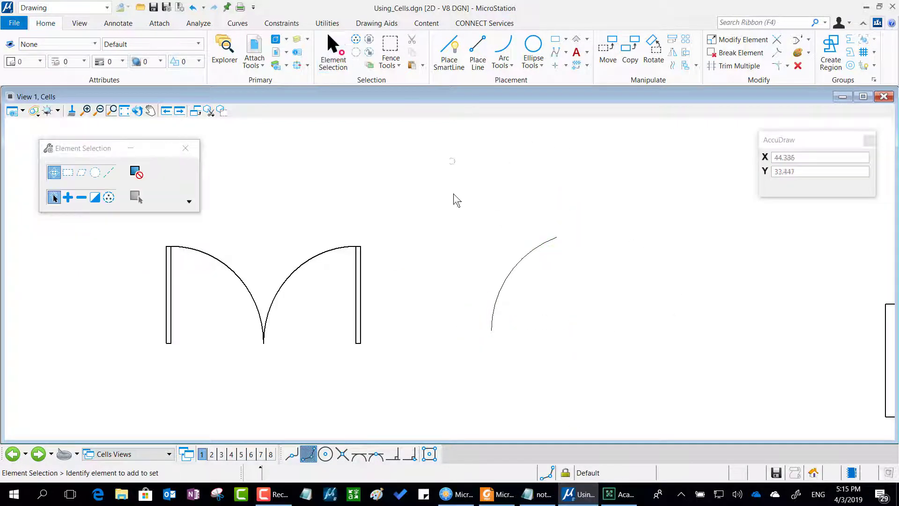
# Open the properties of the newly drawn arc to examine its level and geometry.
pyautogui.click(509, 276)
pyautogui.rightClick(509, 275)
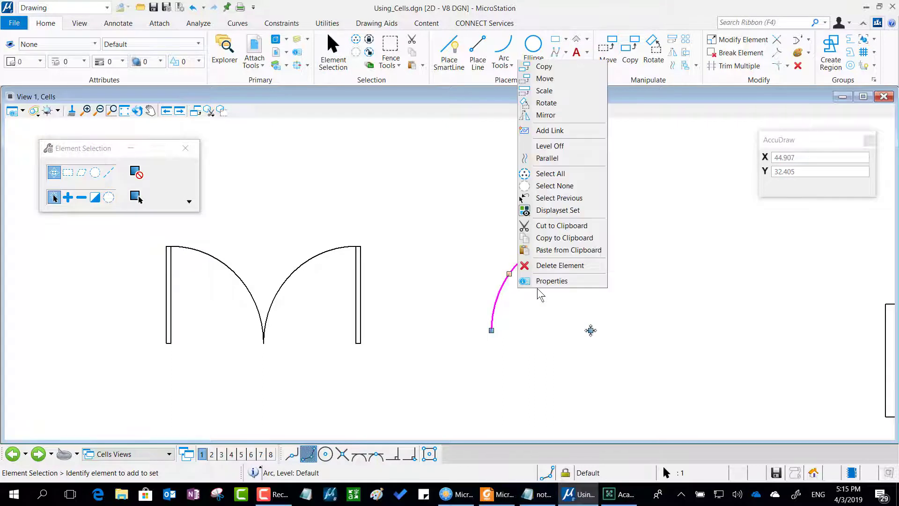
pyautogui.click(570, 281)
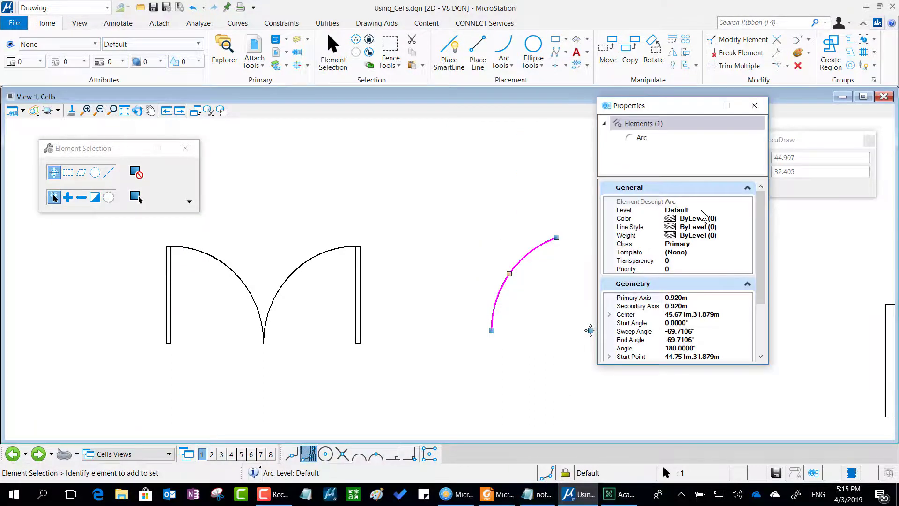
# Compare the raw data size of the test arc with that of the right-hand door swing line string.
pyautogui.moveTo(653, 107); pyautogui.dragTo(624, 31)
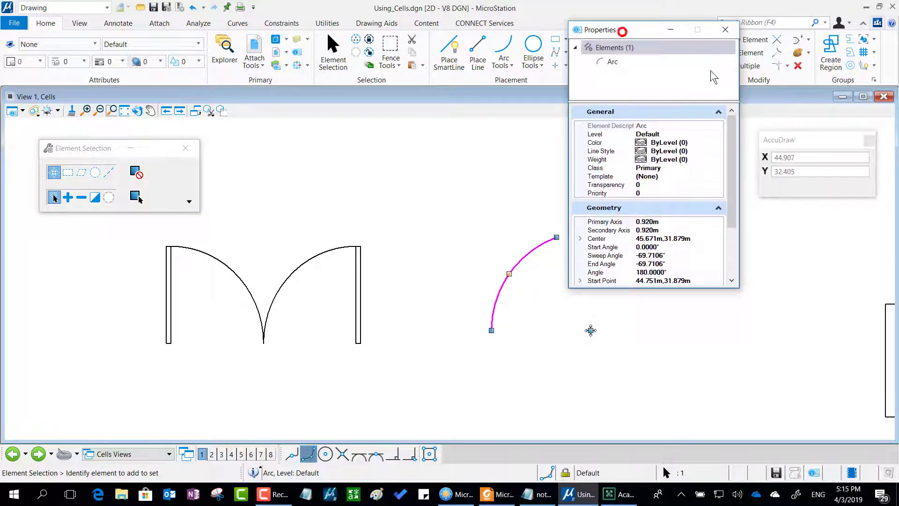
pyautogui.click(715, 112)
pyautogui.click(727, 128)
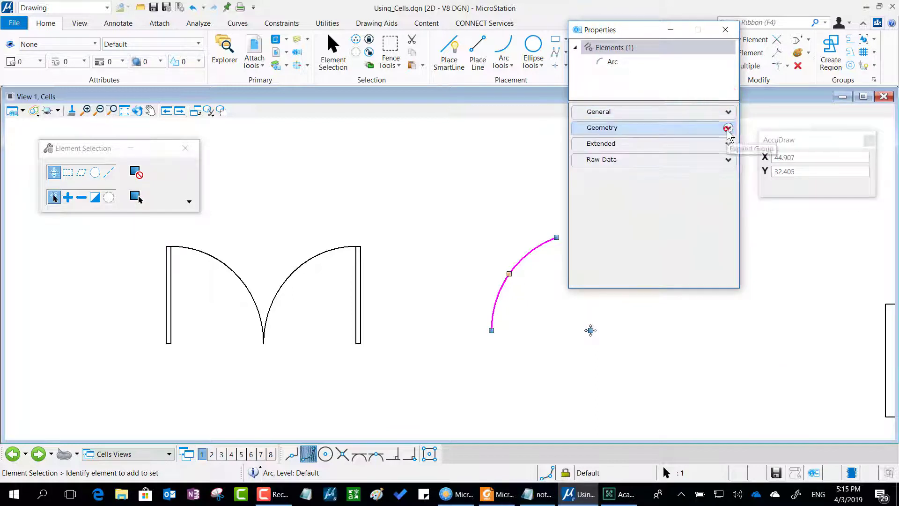
pyautogui.click(631, 164)
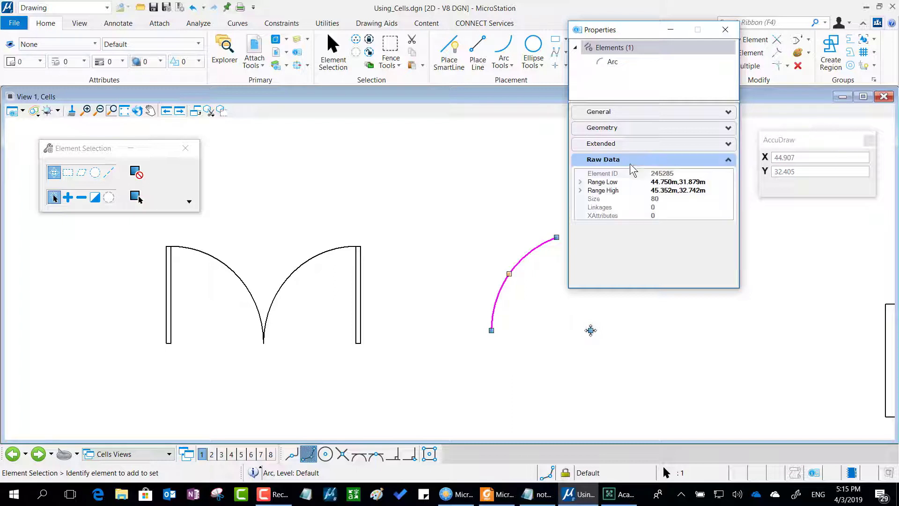
pyautogui.click(595, 199)
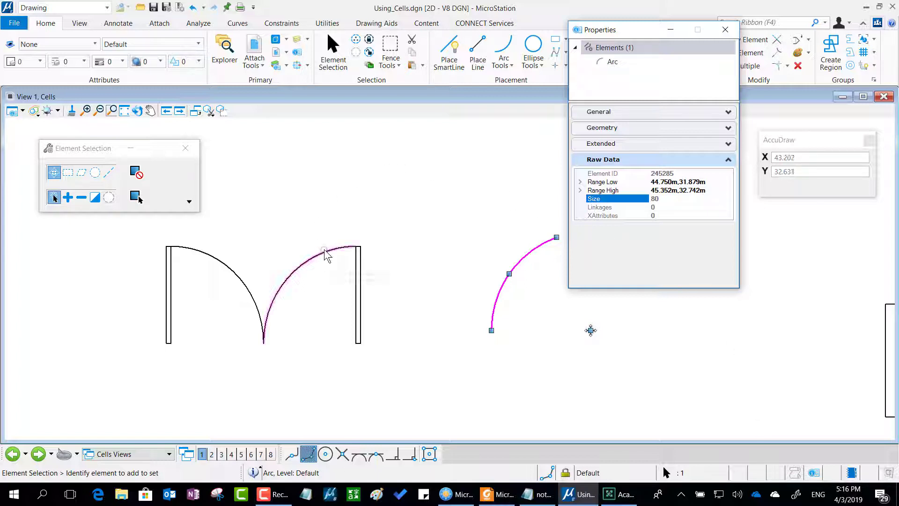
pyautogui.moveTo(327, 251)
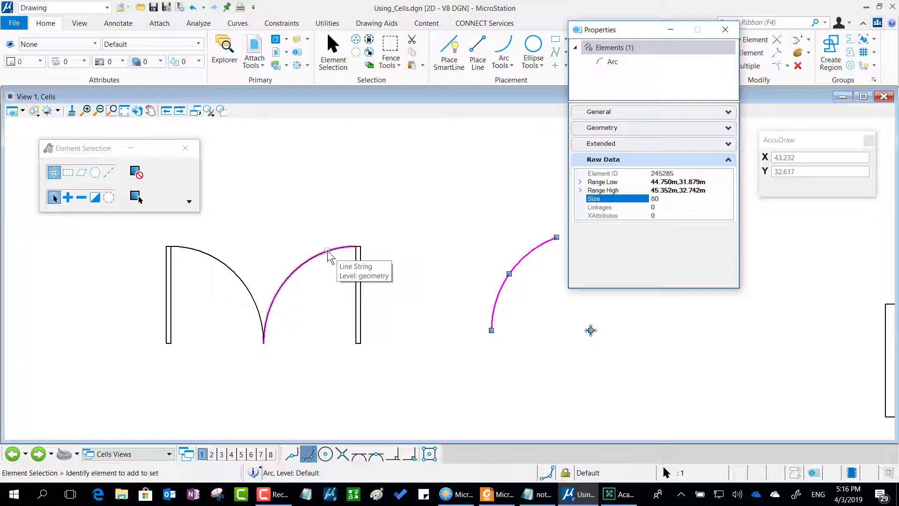
pyautogui.click(327, 251)
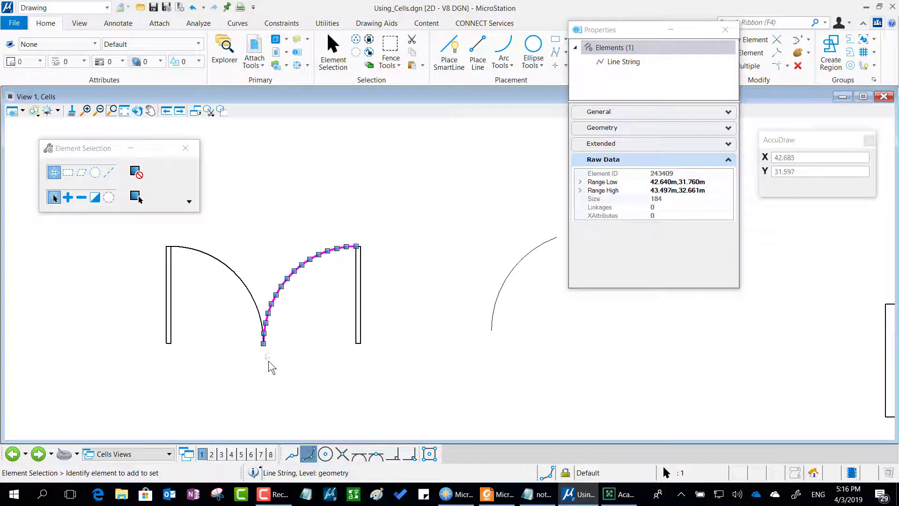
pyautogui.click(669, 201)
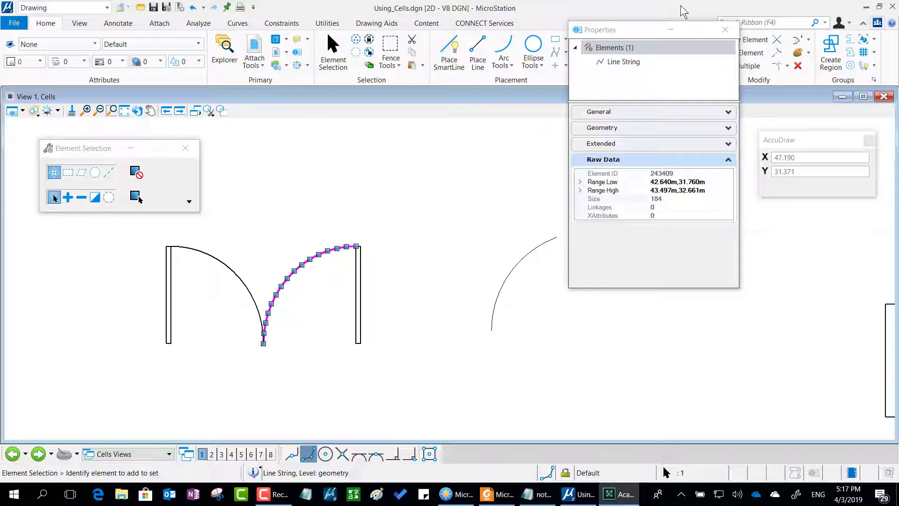
pyautogui.click(726, 29)
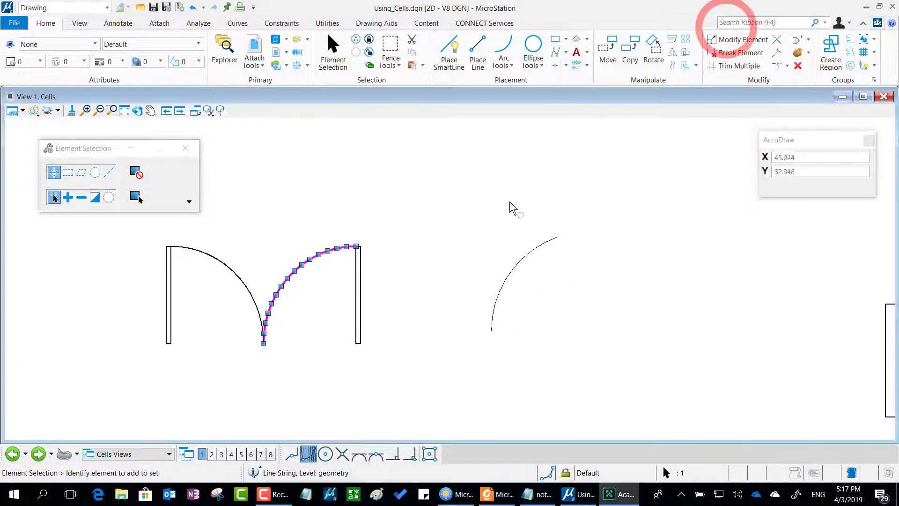
# Delete the test arc from the empty space beside the double door.
pyautogui.rightClick(552, 338)
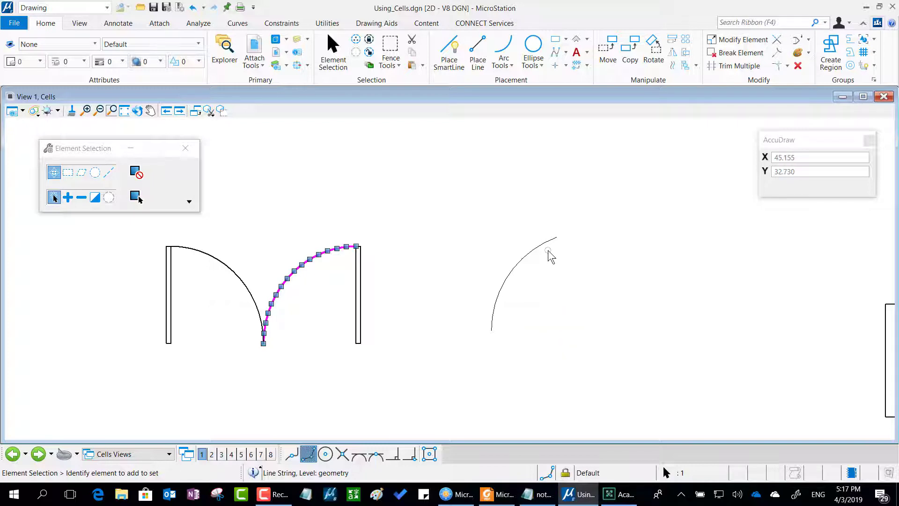
pyautogui.moveTo(448, 168); pyautogui.dragTo(629, 373)
pyautogui.press('Delete')
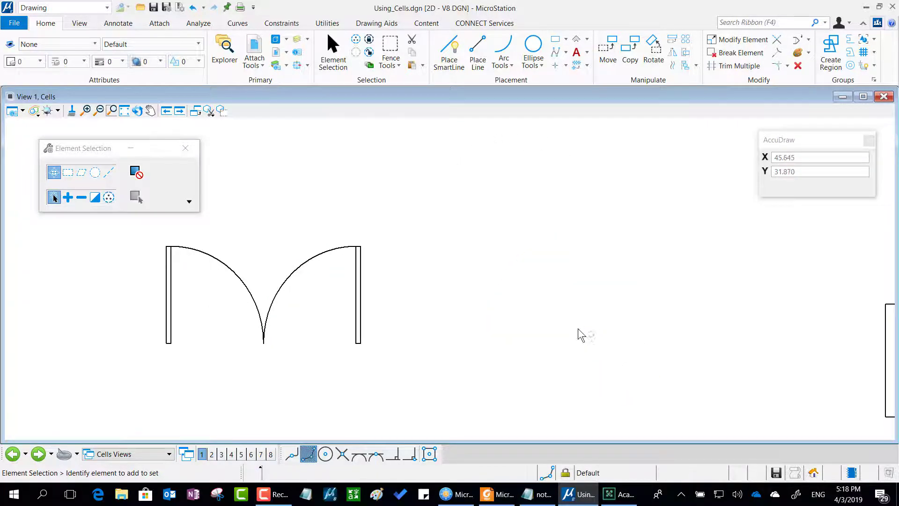
# Delete the line string forming the right-hand leaf's door swing.
pyautogui.scroll(2, 111, 361)
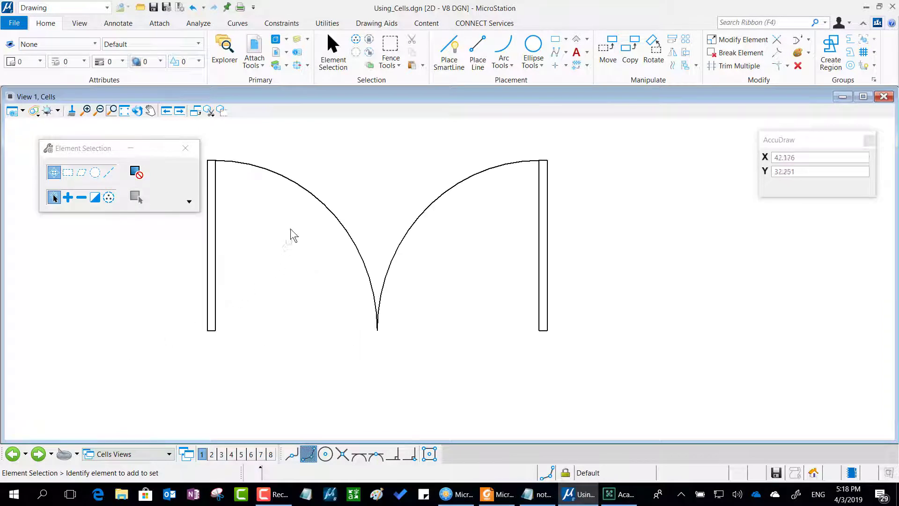
pyautogui.moveTo(286, 193); pyautogui.dragTo(346, 225, button='middle')
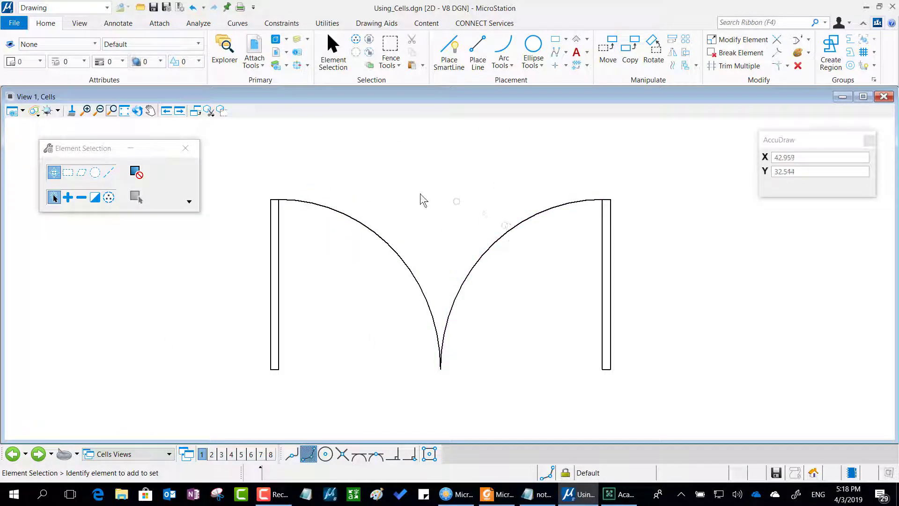
pyautogui.click(522, 224)
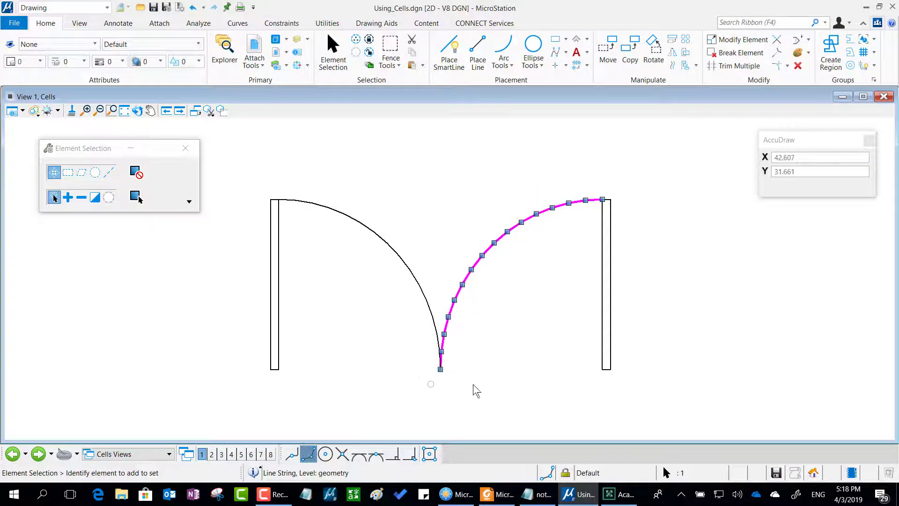
pyautogui.click(798, 69)
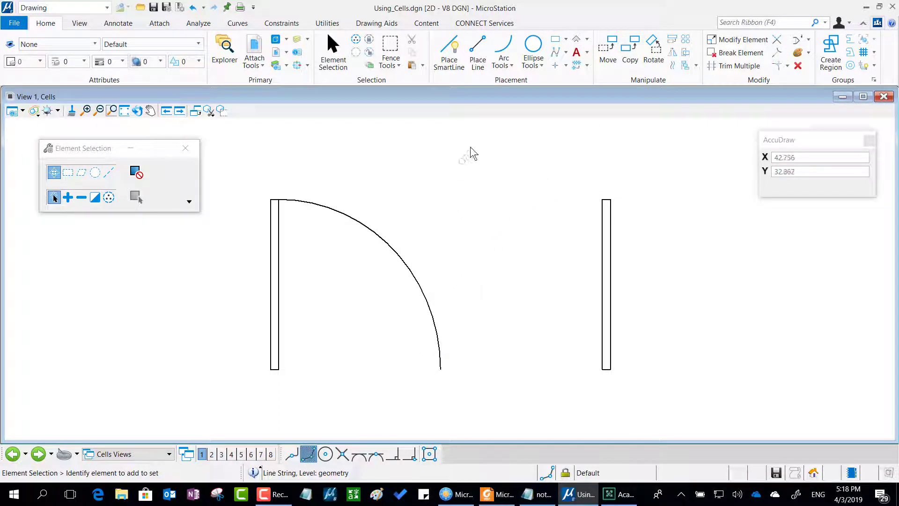
# Draw a 90° clockwise arc centred on the right leaf's lower inner corner, starting at the left swing's lower end, radius about 0.86 m.
pyautogui.click(504, 52)
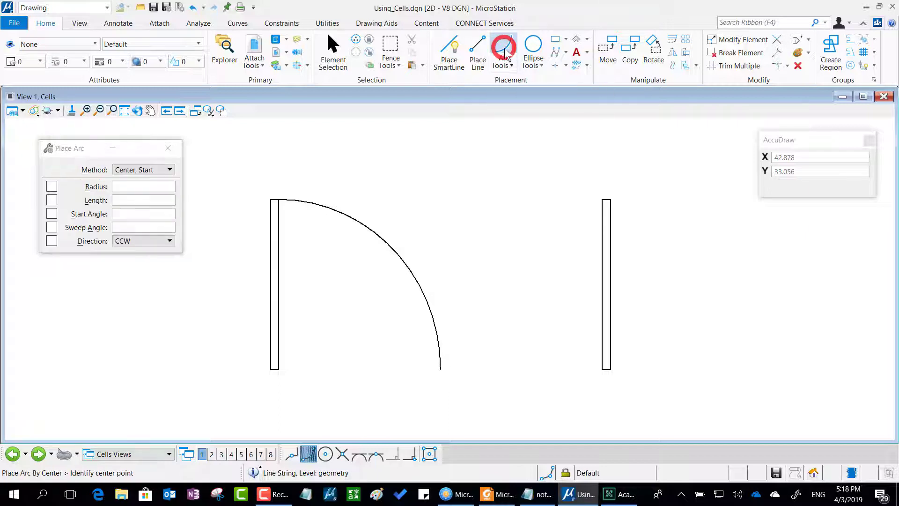
pyautogui.moveTo(80, 148); pyautogui.dragTo(437, 99)
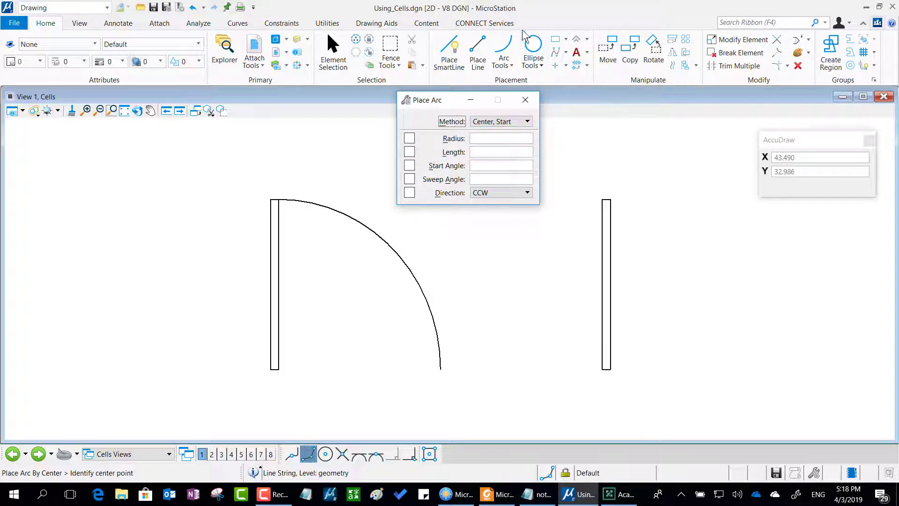
pyautogui.moveTo(516, 18)
pyautogui.mouseDown()
pyautogui.moveTo(491, 22)
pyautogui.moveTo(475, 70)
pyautogui.moveTo(524, 78)
pyautogui.moveTo(508, 20)
pyautogui.mouseUp()
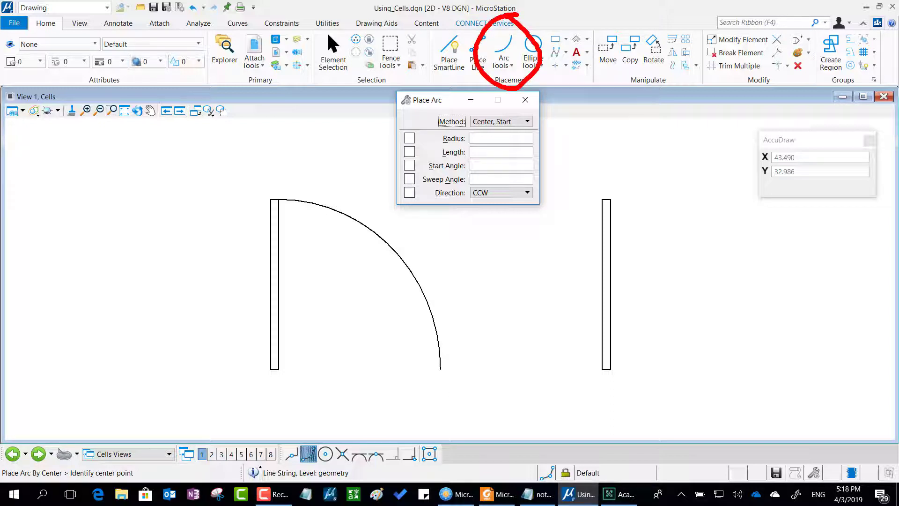
pyautogui.press('Escape')
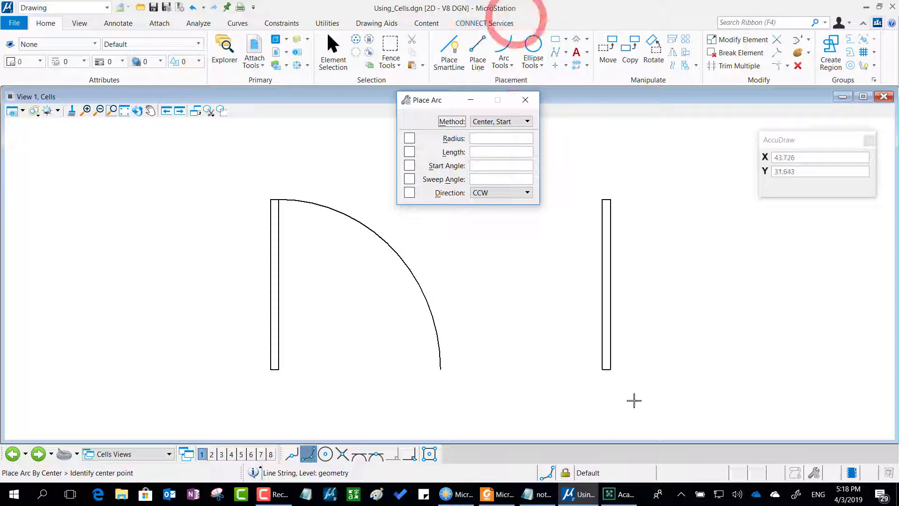
pyautogui.click(603, 369)
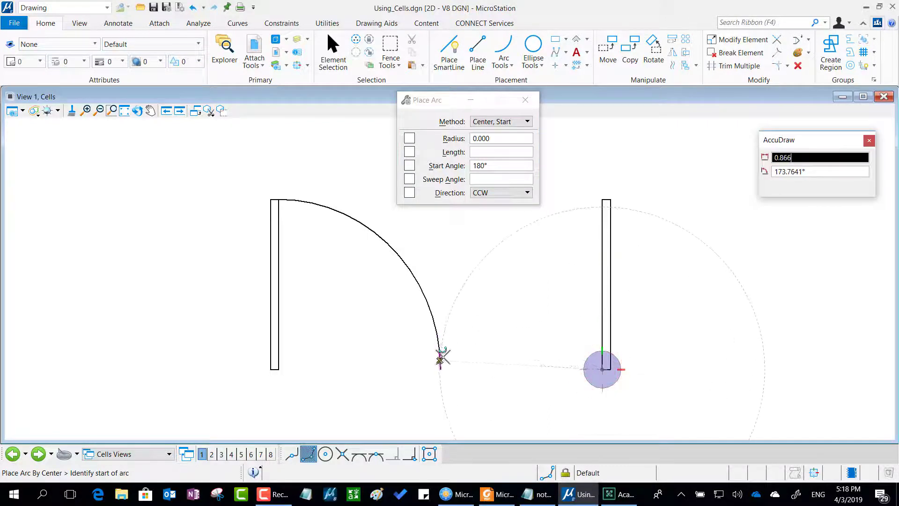
pyautogui.click(440, 368)
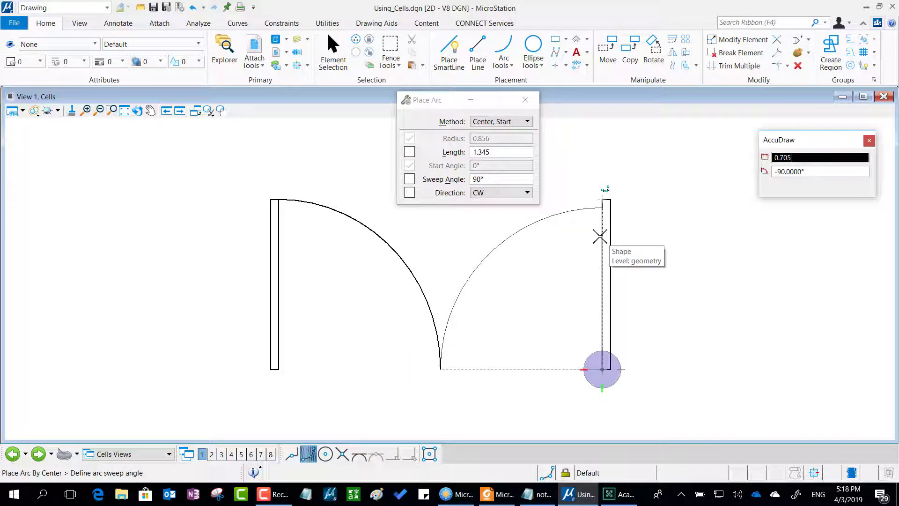
pyautogui.click(602, 200)
pyautogui.scroll(2, 595, 187)
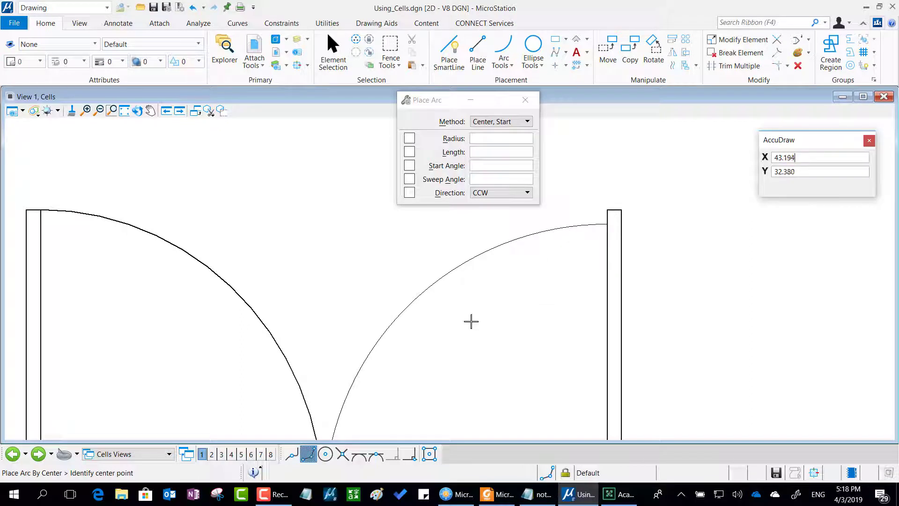
pyautogui.scroll(-2, 547, 277)
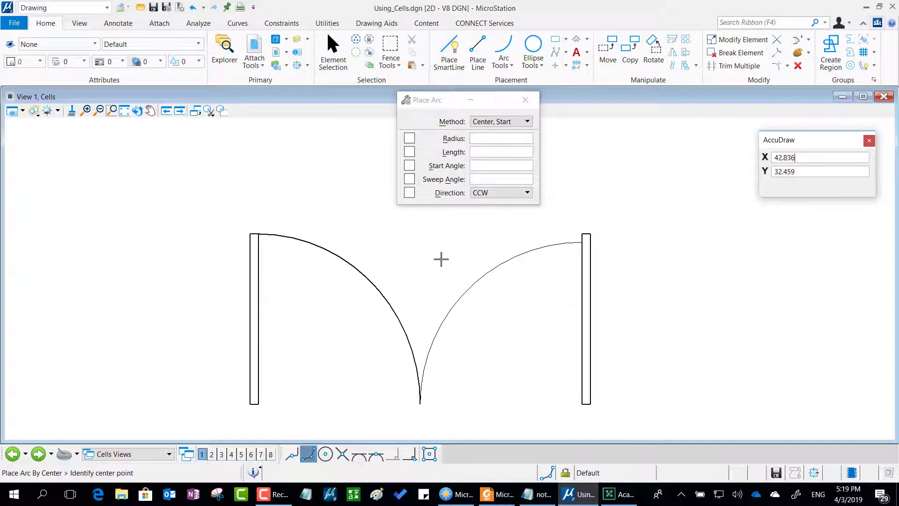
# Delete the line string forming the left-hand leaf's door swing.
pyautogui.click(333, 51)
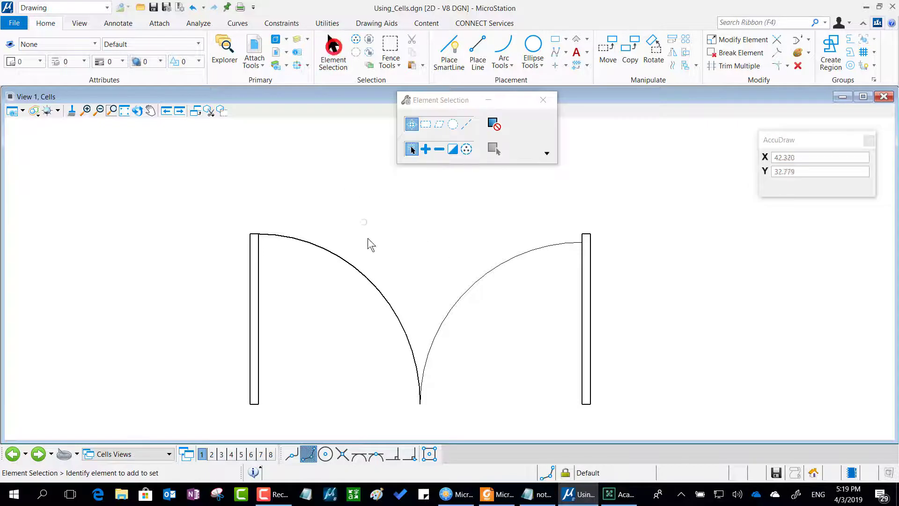
pyautogui.click(367, 275)
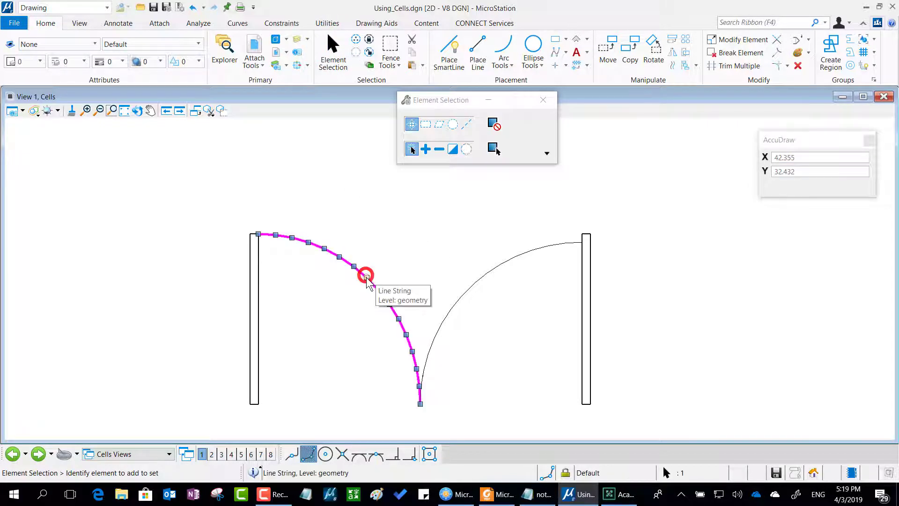
pyautogui.click(798, 66)
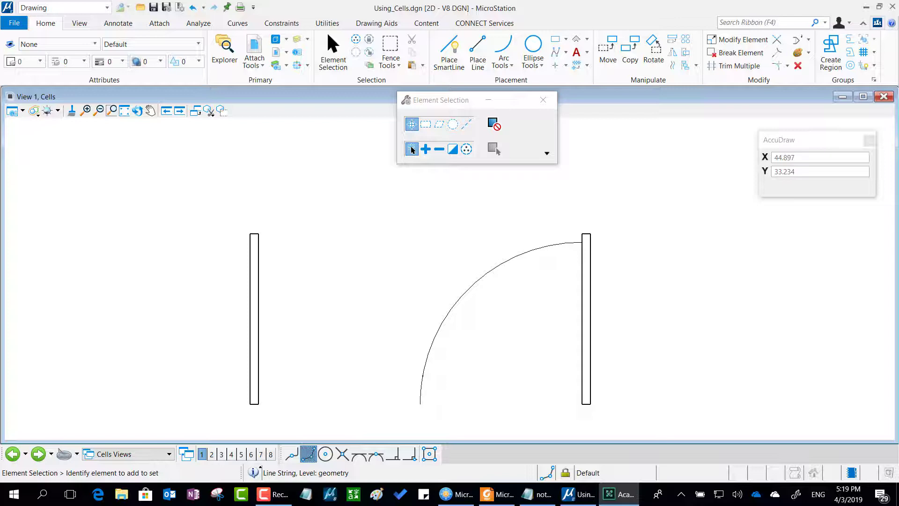
# Mirror the right swing arc as a copy with Vertical direction and Make Copy, about the arc's lower end where the leaves meet.
pyautogui.rightClick(429, 197)
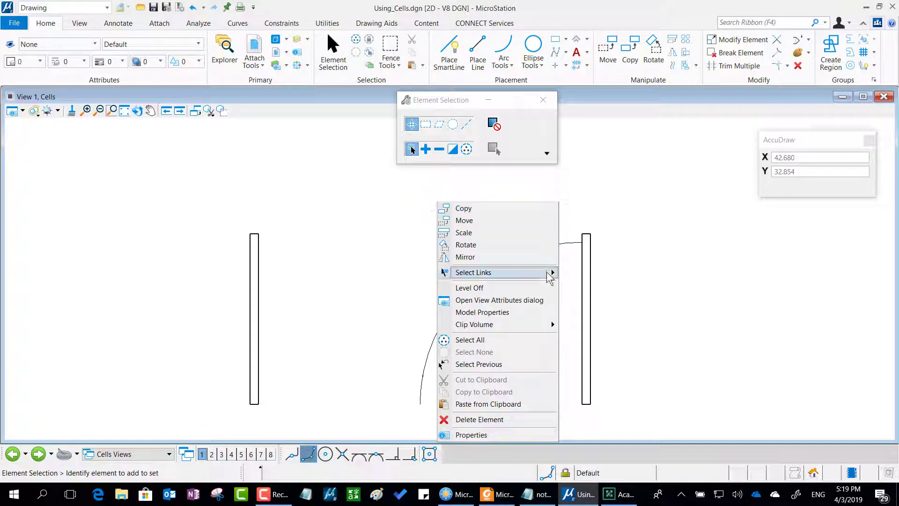
pyautogui.click(523, 256)
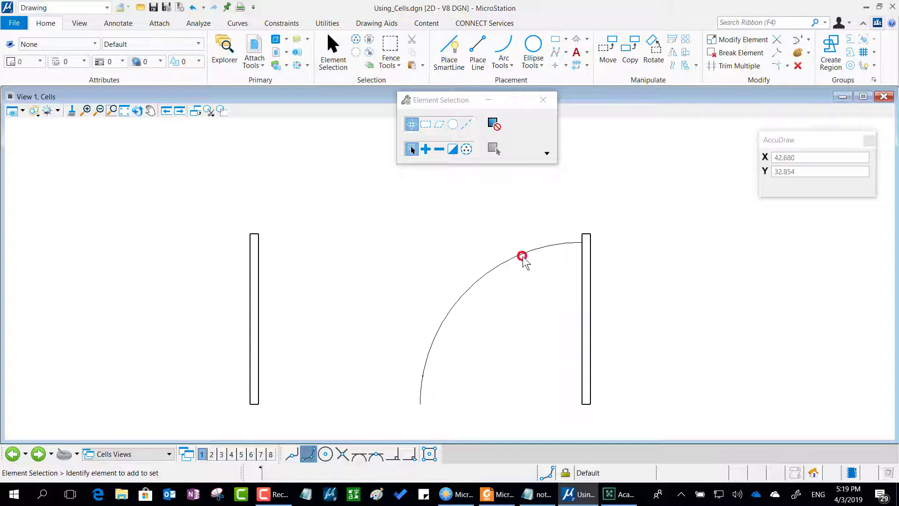
pyautogui.moveTo(429, 103)
pyautogui.mouseDown()
pyautogui.moveTo(398, 121)
pyautogui.moveTo(361, 123)
pyautogui.mouseUp()
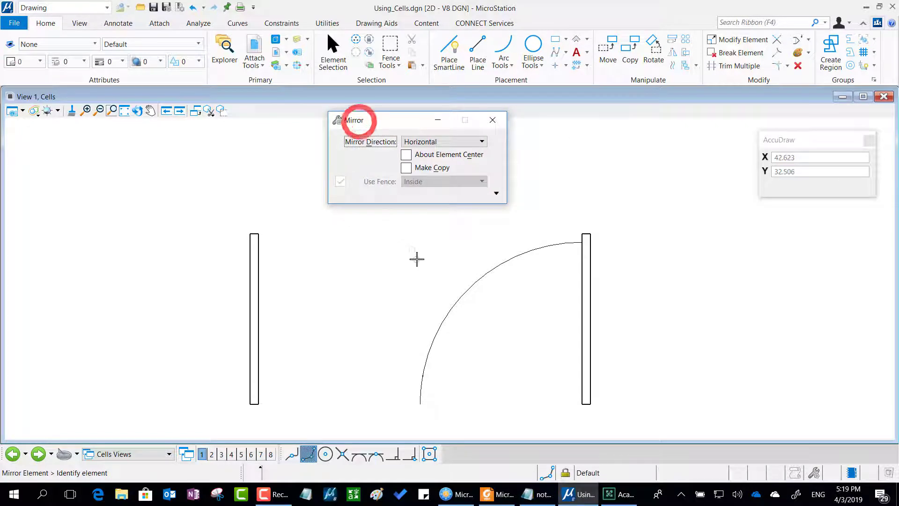
pyautogui.moveTo(412, 249)
pyautogui.mouseDown()
pyautogui.moveTo(417, 220)
pyautogui.moveTo(429, 427)
pyautogui.mouseUp()
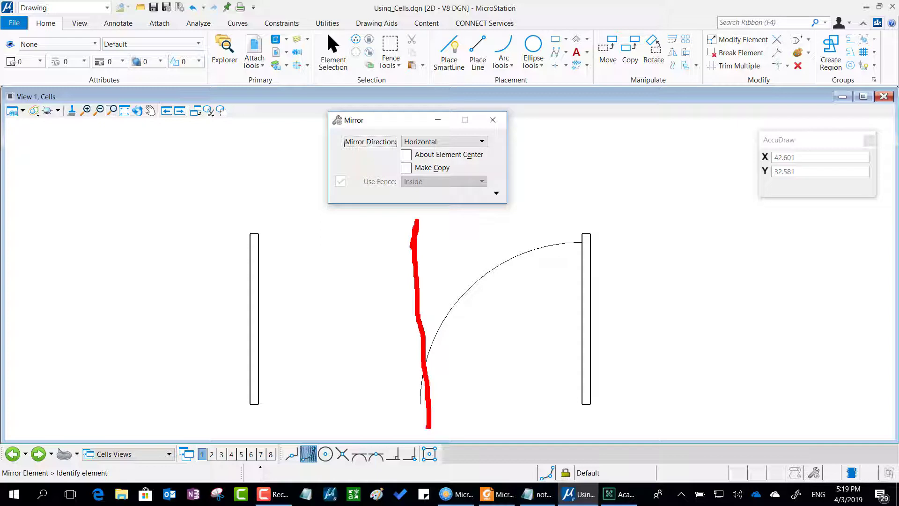
pyautogui.moveTo(428, 426); pyautogui.dragTo(425, 426)
pyautogui.press('Escape')
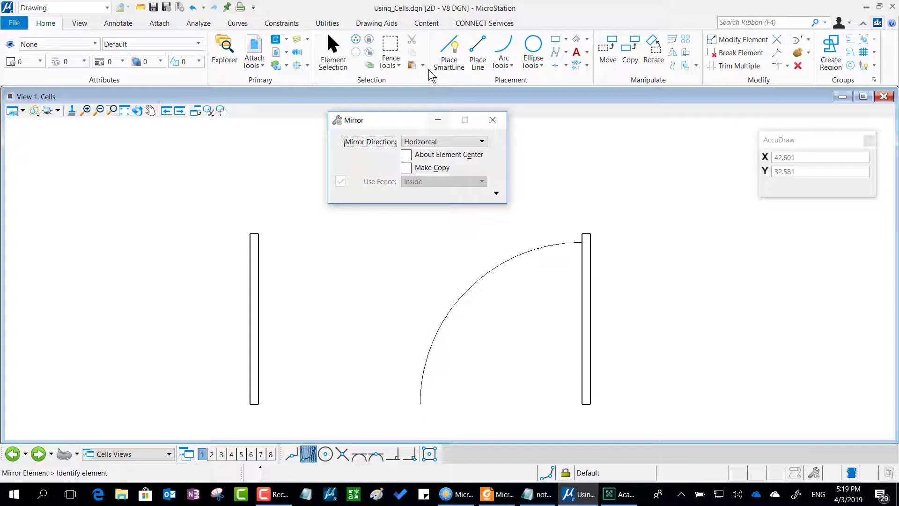
pyautogui.click(443, 142)
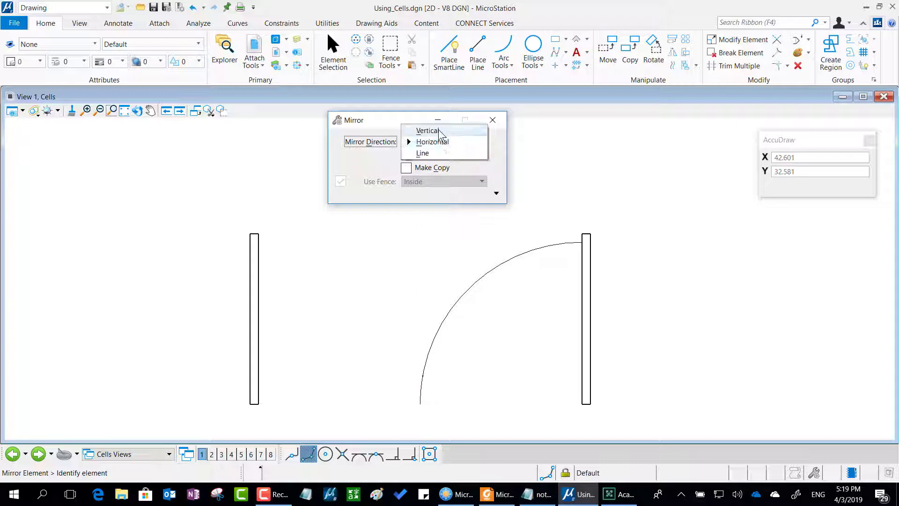
pyautogui.click(440, 131)
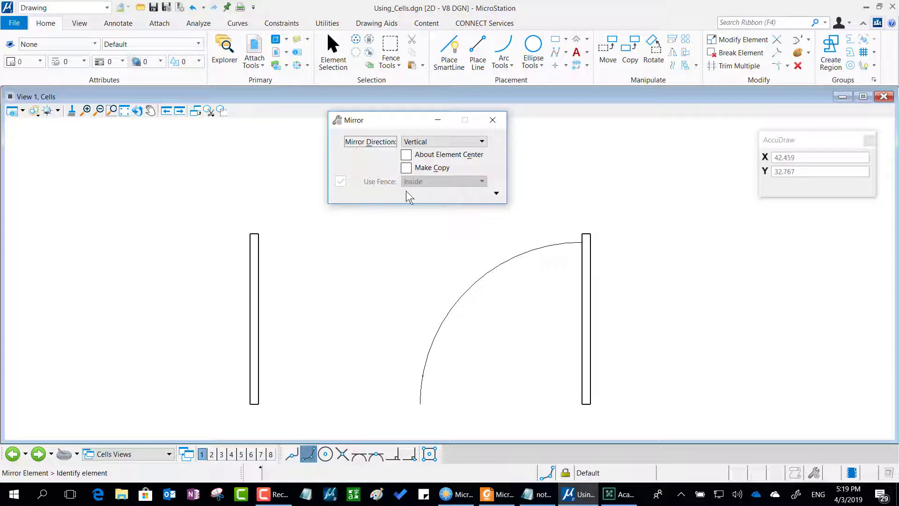
pyautogui.click(407, 169)
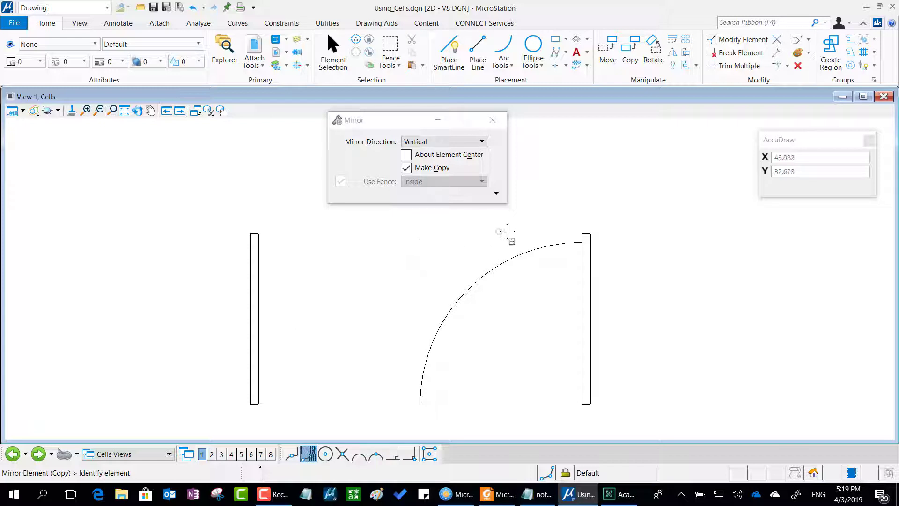
pyautogui.click(537, 247)
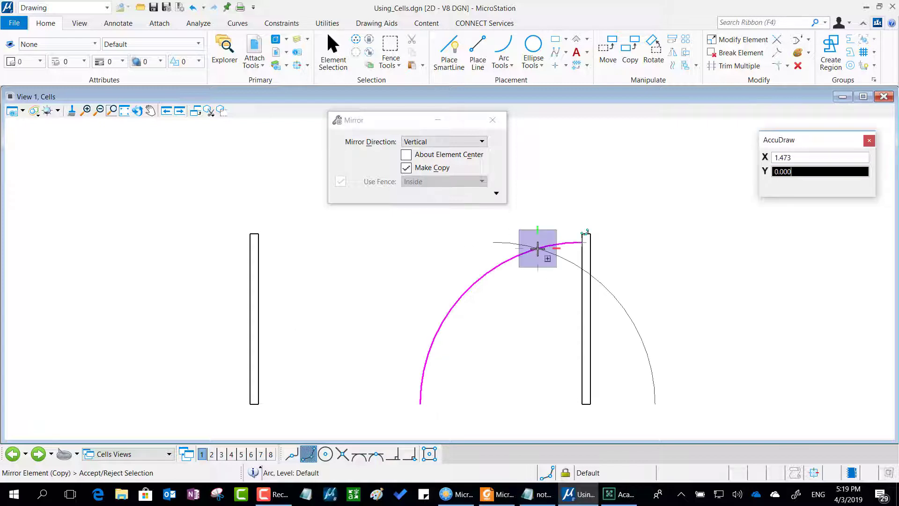
pyautogui.click(418, 404)
pyautogui.rightClick(438, 251)
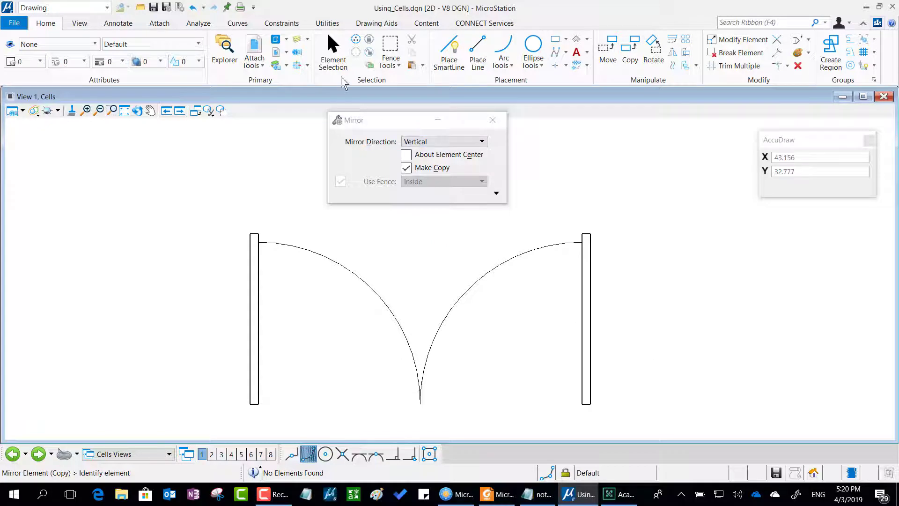
# Set the line weight of both door swing arcs to 2.
pyautogui.click(337, 65)
pyautogui.moveTo(509, 342); pyautogui.dragTo(345, 301)
pyautogui.click(109, 61)
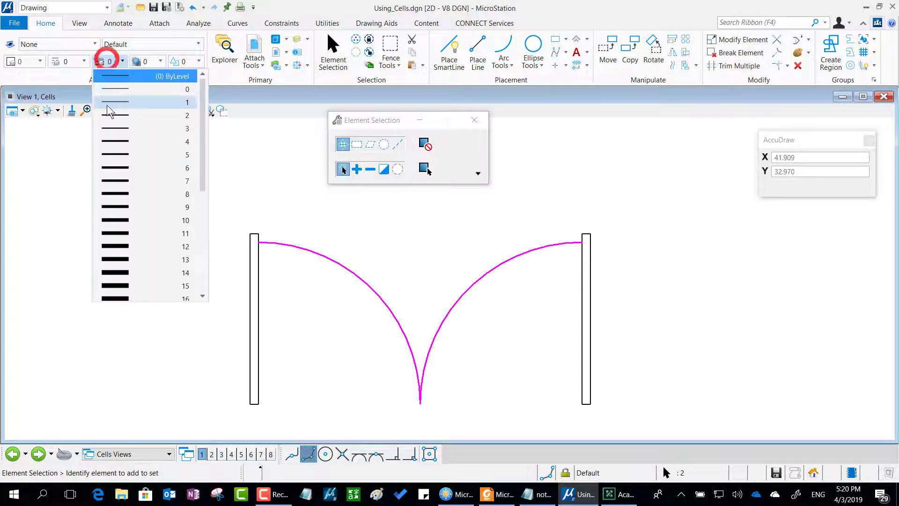
pyautogui.click(107, 105)
pyautogui.click(170, 247)
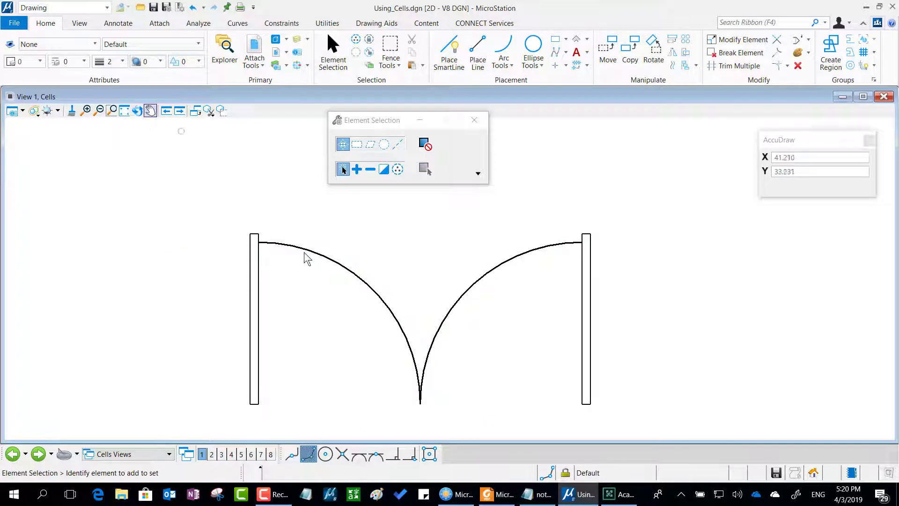
# Set the line weight of both door swing arcs to 1.
pyautogui.moveTo(490, 379); pyautogui.dragTo(341, 340)
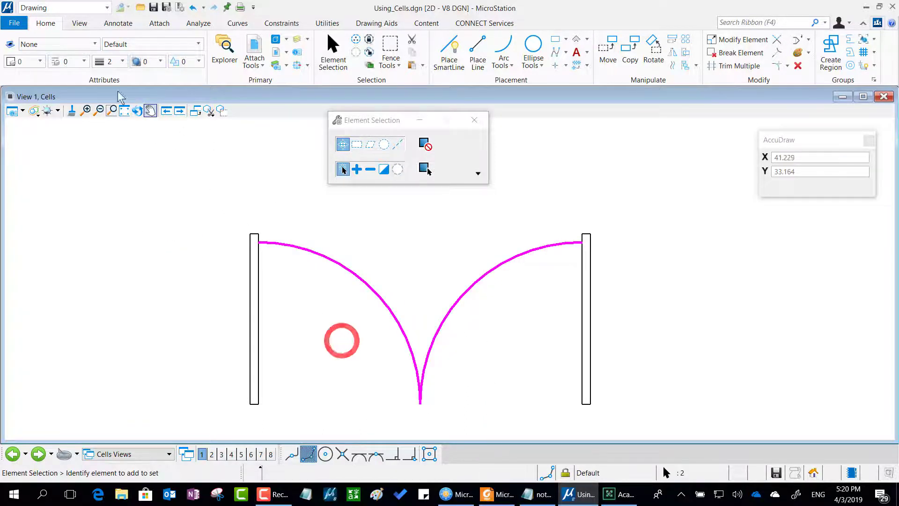
pyautogui.click(122, 62)
pyautogui.click(121, 103)
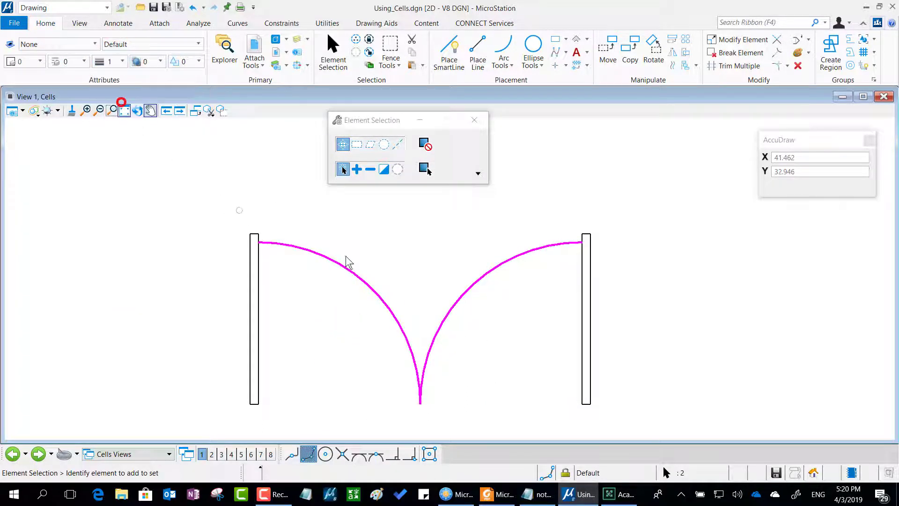
pyautogui.click(452, 281)
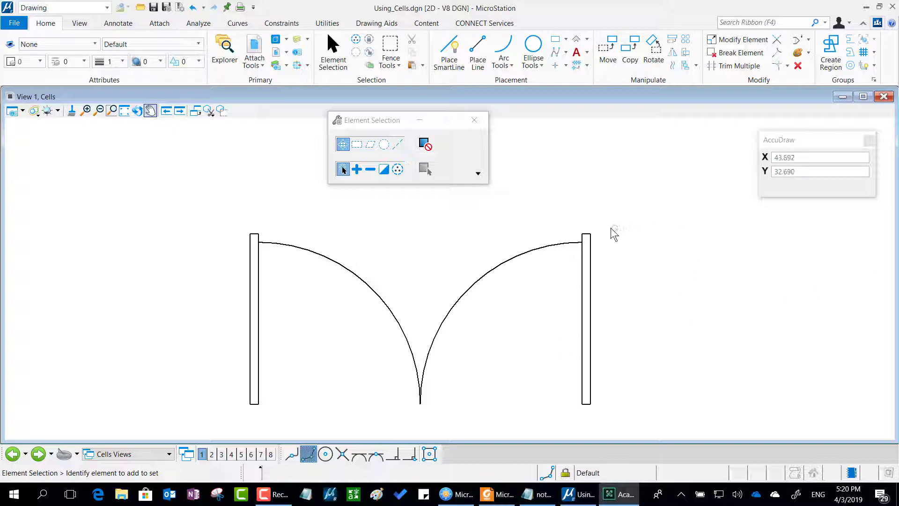
# Examine the upper end of the right door leaf against the endpoint of its swing arc.
pyautogui.scroll(3, 600, 235)
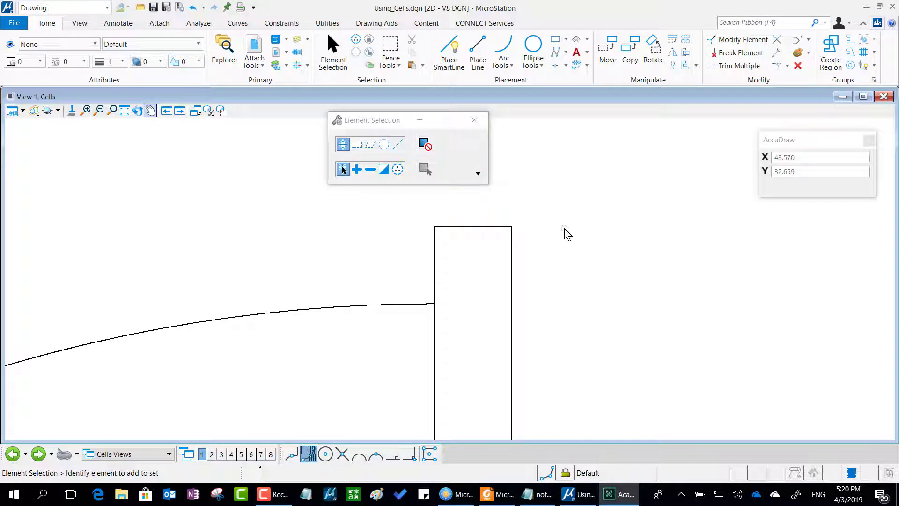
pyautogui.moveTo(566, 229)
pyautogui.mouseDown()
pyautogui.moveTo(529, 205)
pyautogui.moveTo(403, 215)
pyautogui.moveTo(408, 236)
pyautogui.moveTo(502, 246)
pyautogui.mouseUp()
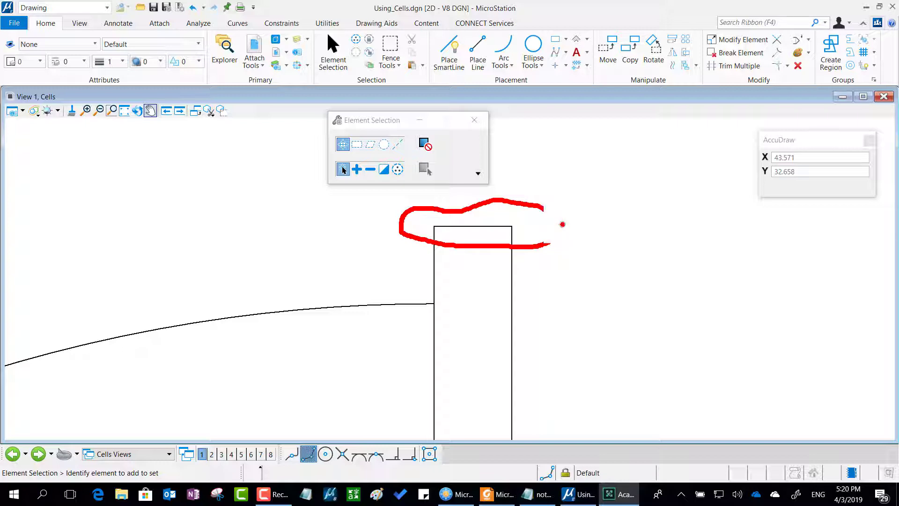
pyautogui.click(562, 223)
pyautogui.moveTo(430, 303); pyautogui.dragTo(515, 296)
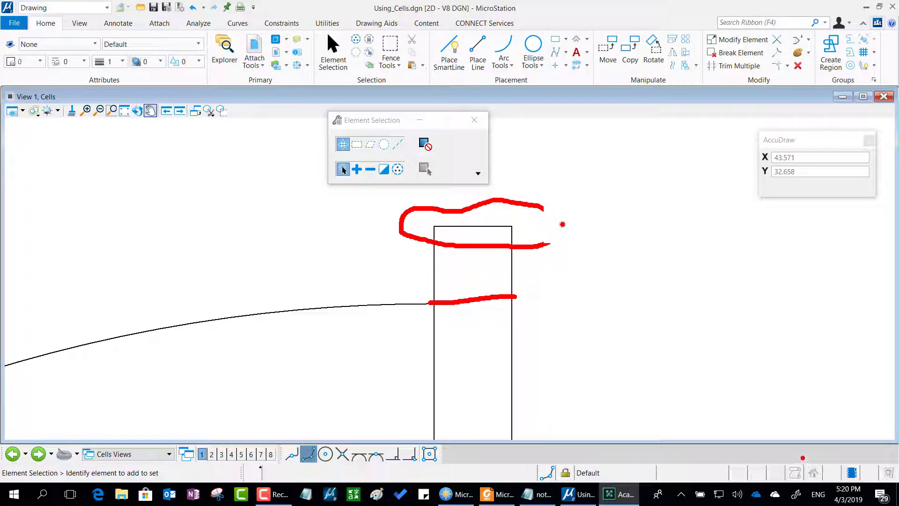
pyautogui.press('Escape')
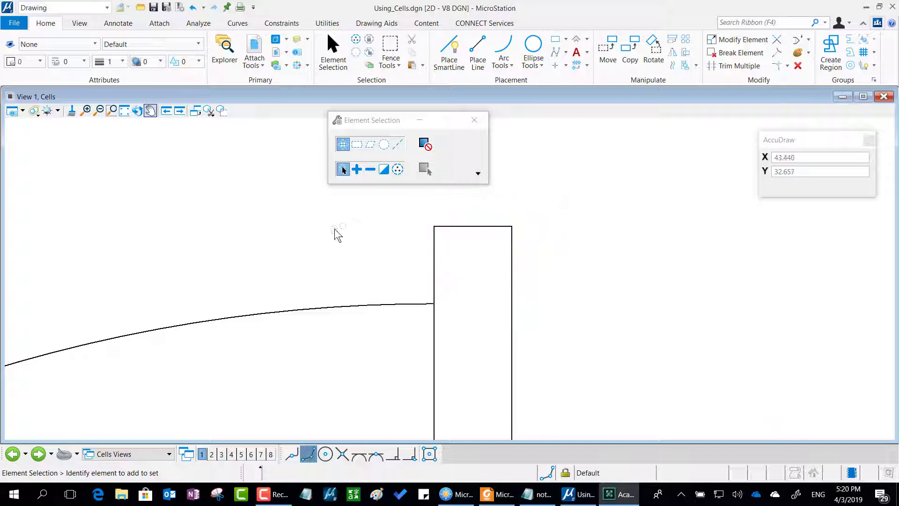
pyautogui.scroll(-3, 334, 229)
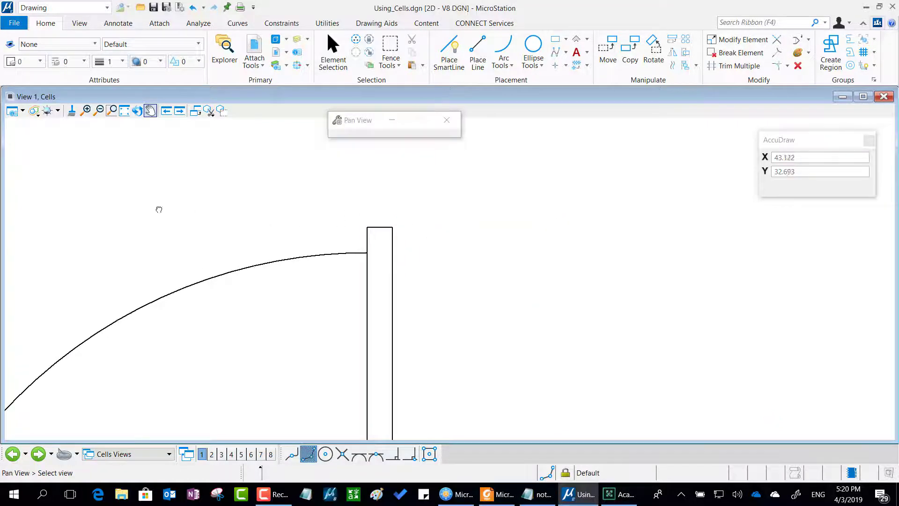
pyautogui.moveTo(159, 206); pyautogui.dragTo(635, 244, button='middle')
pyautogui.scroll(-3, 333, 210)
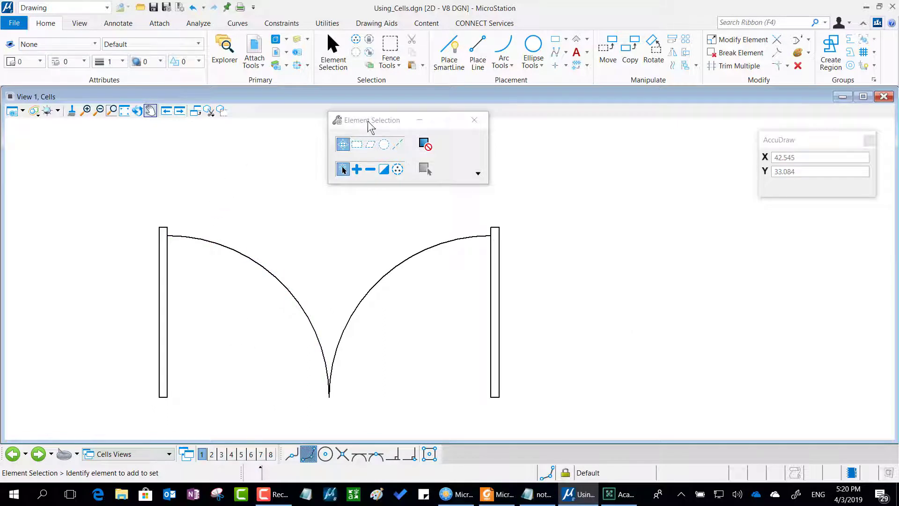
# Shorten both door leaves together by moving their upper corner handles about 0.044 m down to the swing arc's endpoint.
pyautogui.moveTo(367, 121)
pyautogui.mouseDown()
pyautogui.moveTo(269, 131)
pyautogui.moveTo(286, 137)
pyautogui.mouseUp()
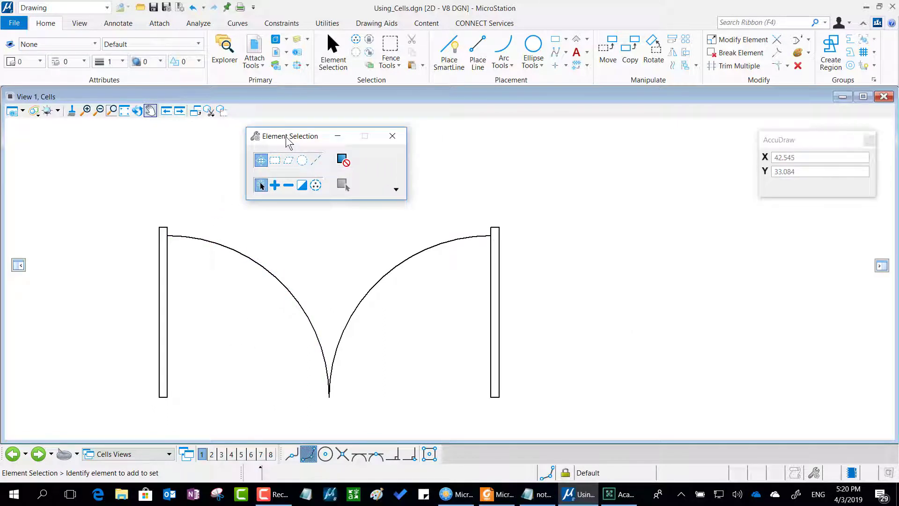
pyautogui.click(168, 338)
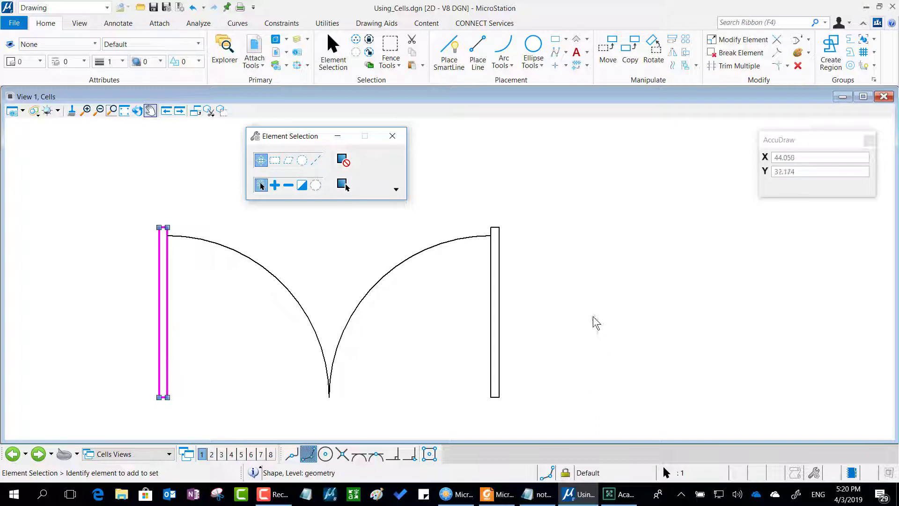
pyautogui.keyDown('ctrl'); pyautogui.click(499, 302); pyautogui.keyUp('ctrl')
pyautogui.rightClick(592, 328)
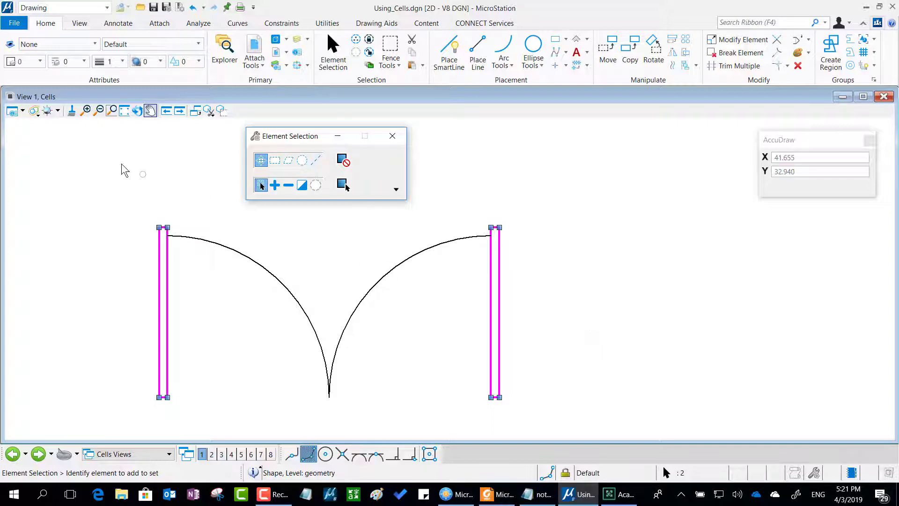
pyautogui.moveTo(114, 173); pyautogui.dragTo(521, 234)
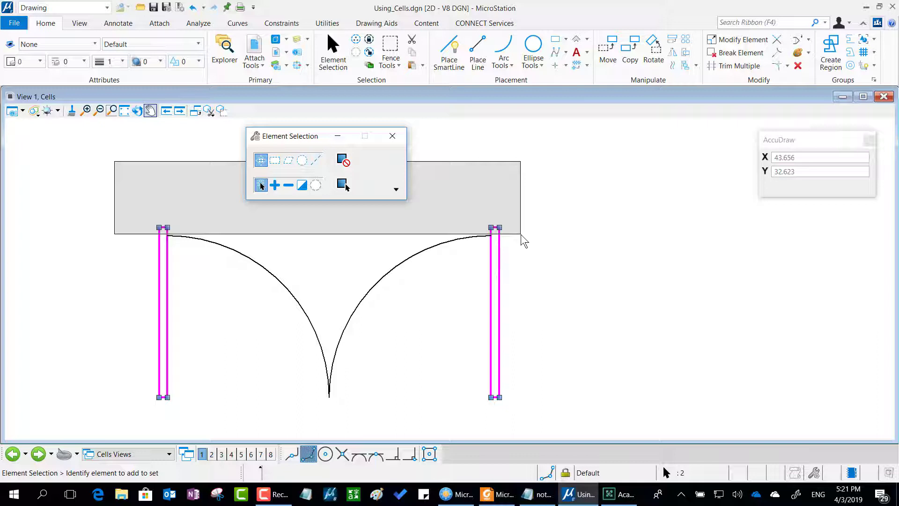
pyautogui.moveTo(521, 234); pyautogui.dragTo(521, 234)
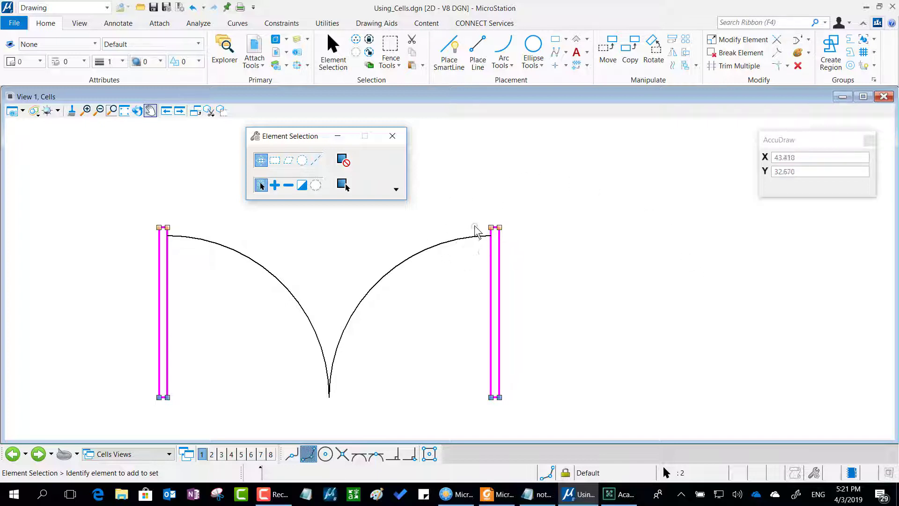
pyautogui.scroll(2, 486, 217)
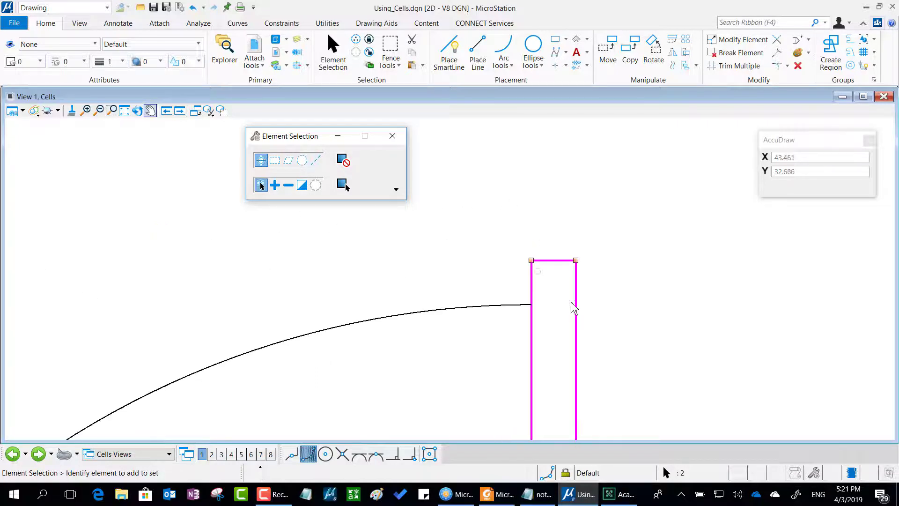
pyautogui.scroll(2, 573, 303)
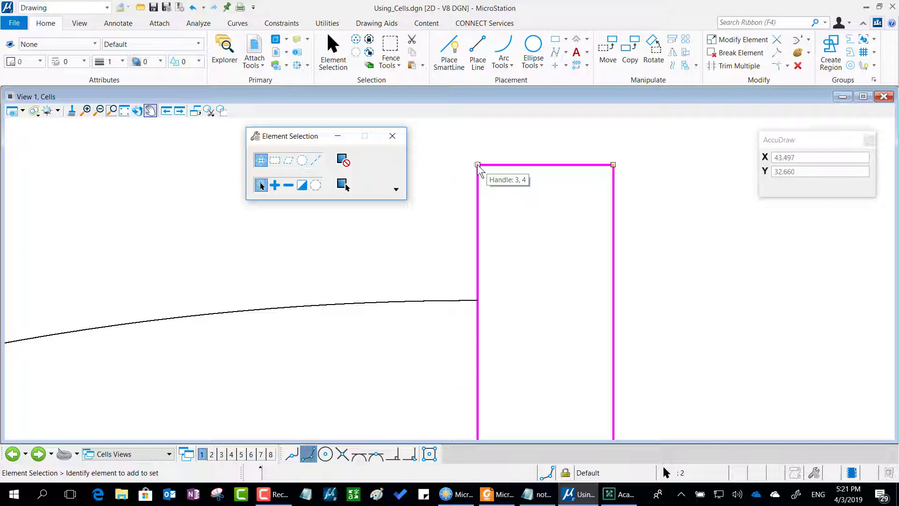
pyautogui.click(477, 165)
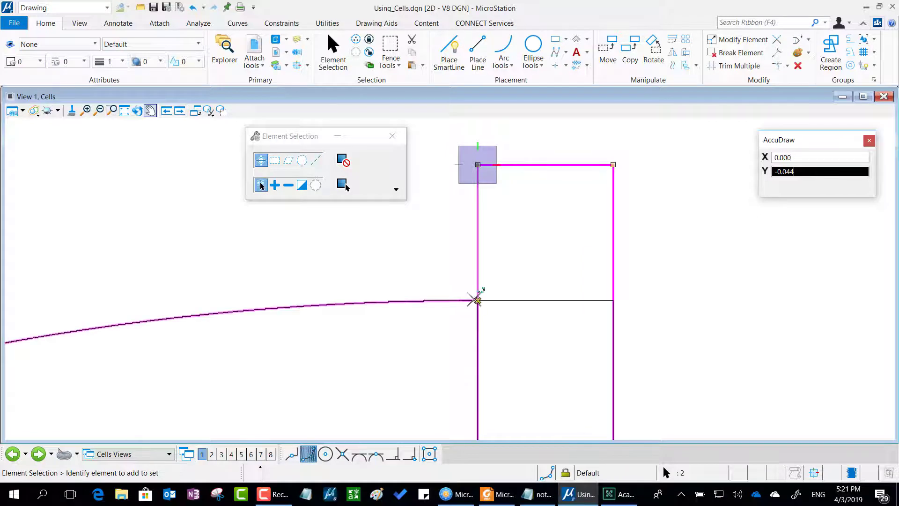
pyautogui.click(473, 300)
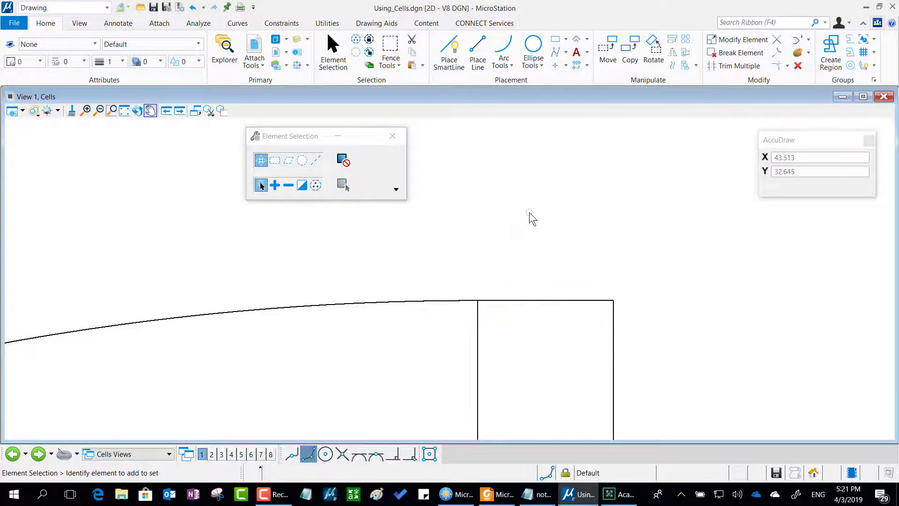
pyautogui.scroll(-4, 529, 213)
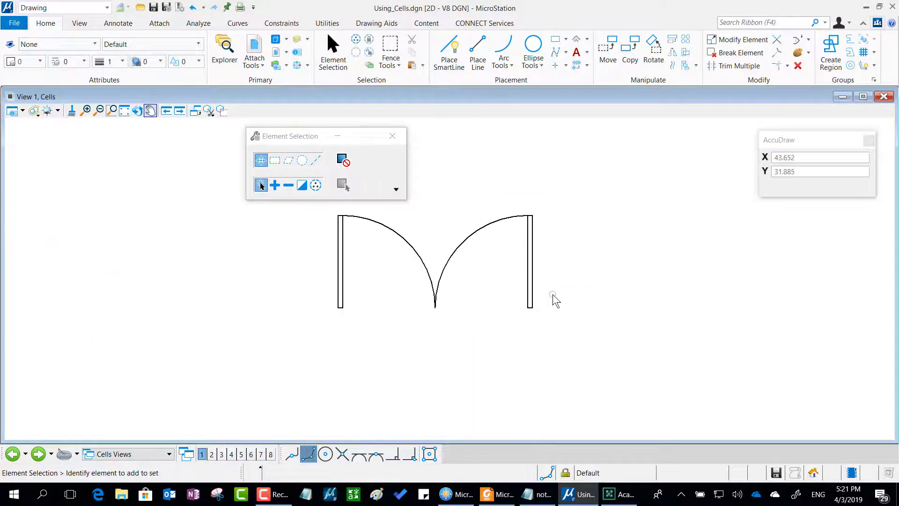
# Select both door leaves and swing arcs, and open the interior.cel cell library from the Place Active Cell tool.
pyautogui.moveTo(295, 135); pyautogui.dragTo(73, 137)
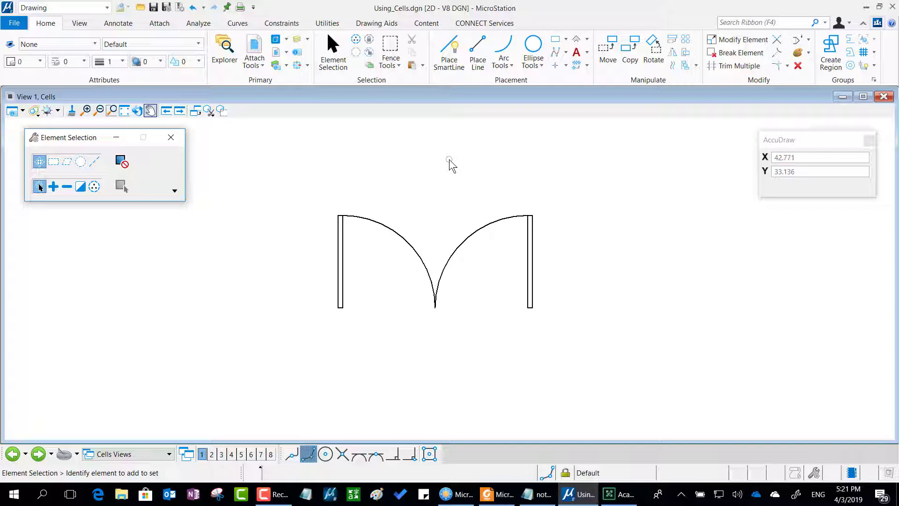
pyautogui.hotkey('alt', 'Tab')
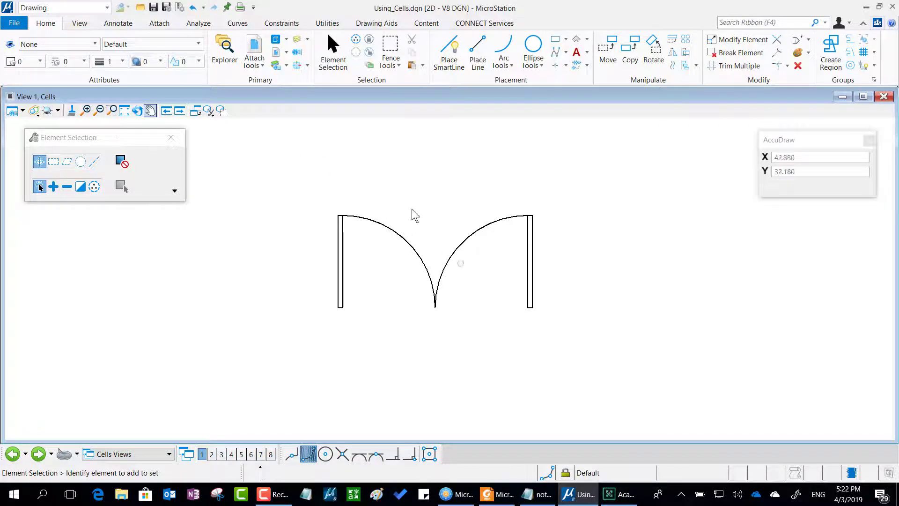
pyautogui.moveTo(300, 176); pyautogui.dragTo(606, 376)
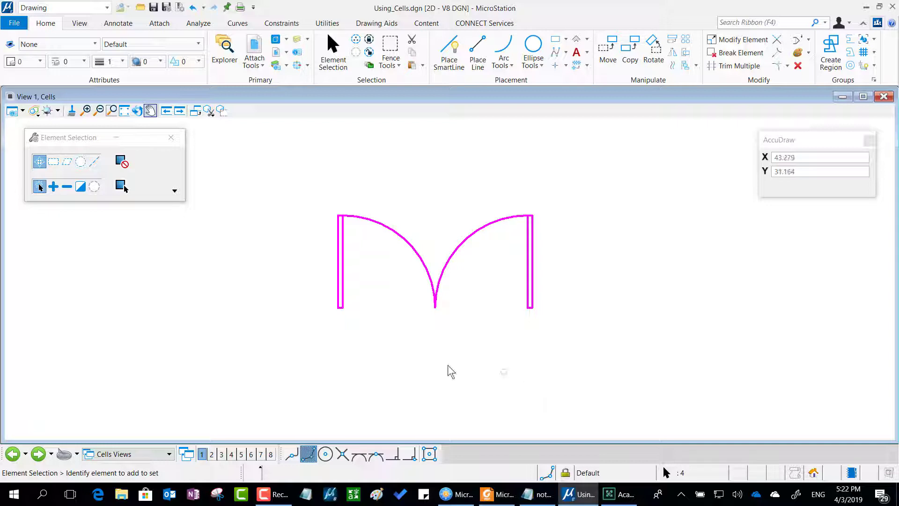
pyautogui.click(589, 68)
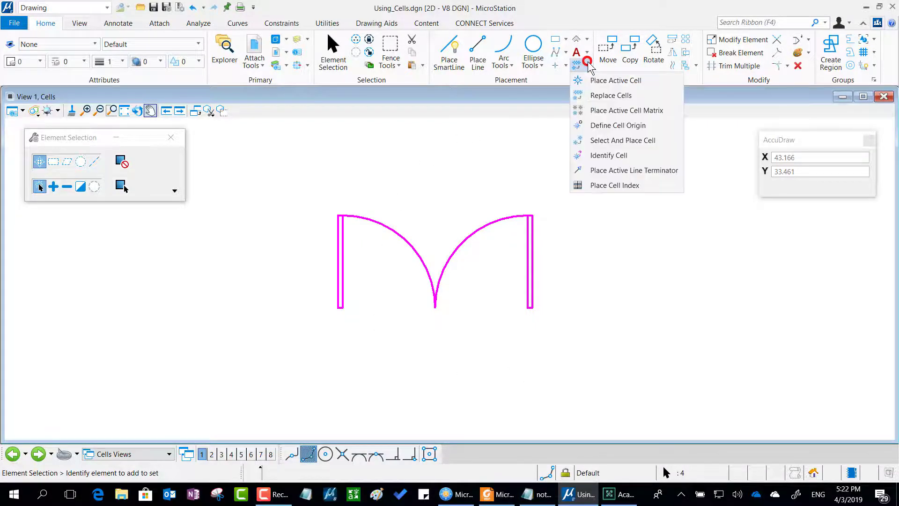
pyautogui.click(598, 80)
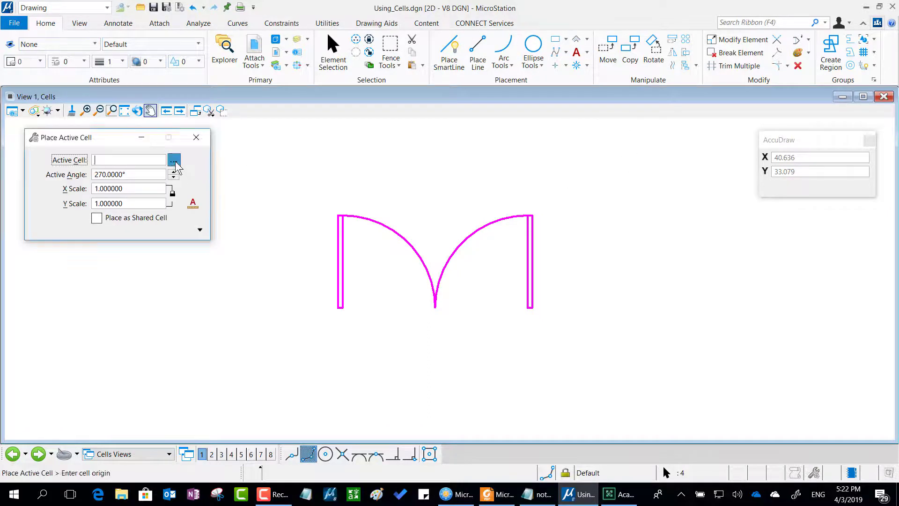
pyautogui.click(174, 160)
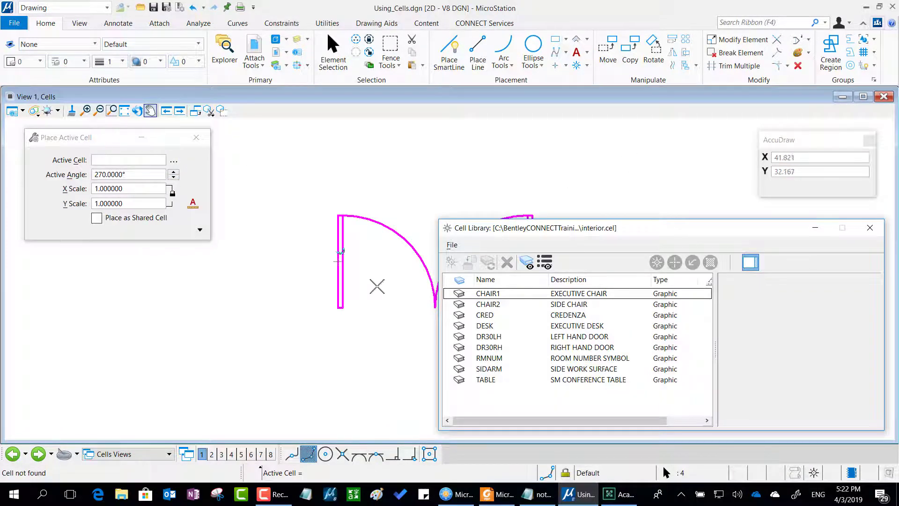
pyautogui.moveTo(388, 282)
pyautogui.mouseDown(button='middle')
pyautogui.moveTo(223, 277)
pyautogui.moveTo(201, 284)
pyautogui.mouseUp(button='middle')
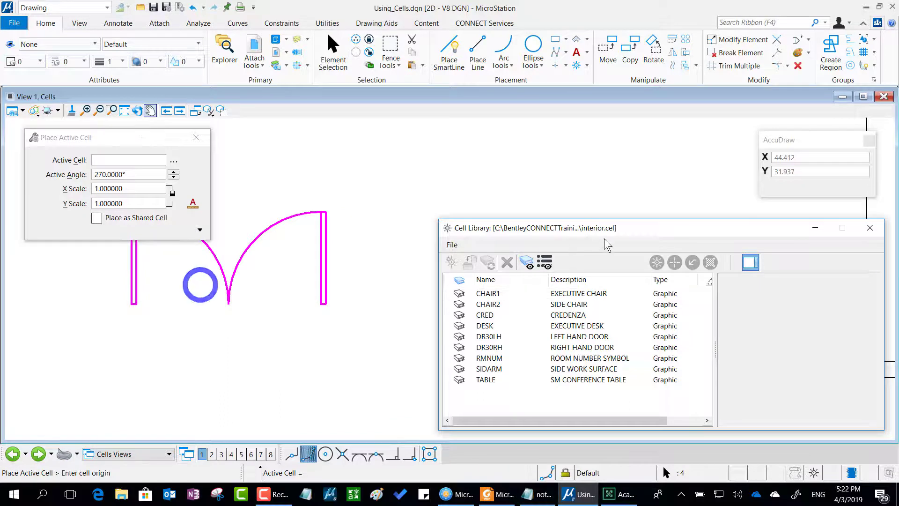
pyautogui.moveTo(609, 233); pyautogui.dragTo(524, 128)
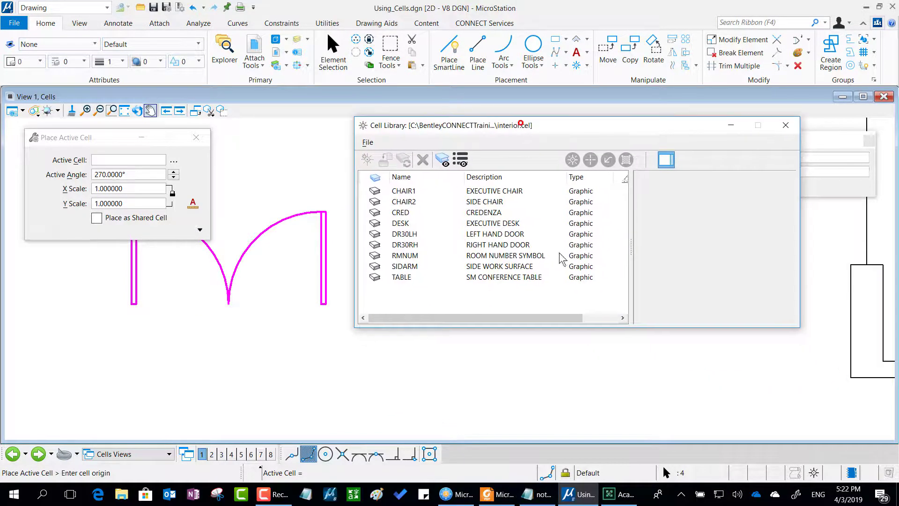
pyautogui.click(523, 124)
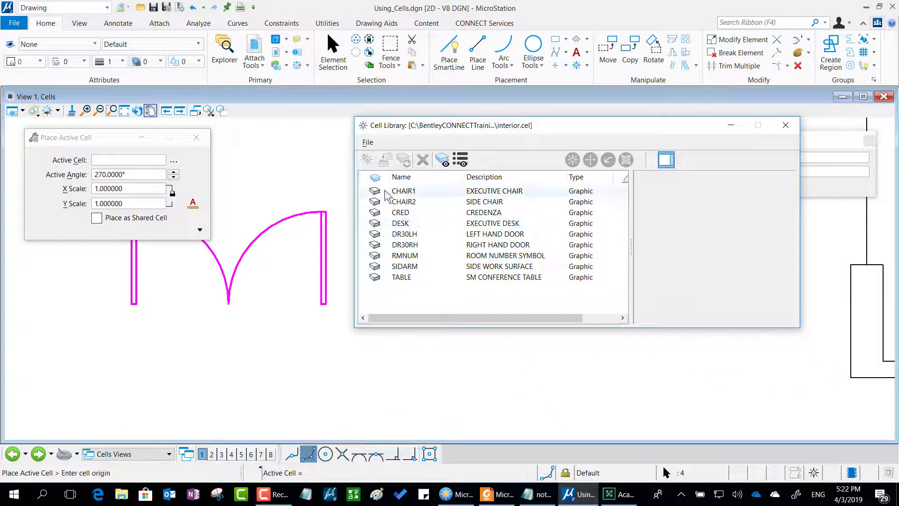
pyautogui.click(370, 144)
pyautogui.moveTo(370, 143)
pyautogui.mouseDown()
pyautogui.moveTo(338, 167)
pyautogui.moveTo(379, 181)
pyautogui.moveTo(390, 157)
pyautogui.moveTo(374, 144)
pyautogui.mouseUp()
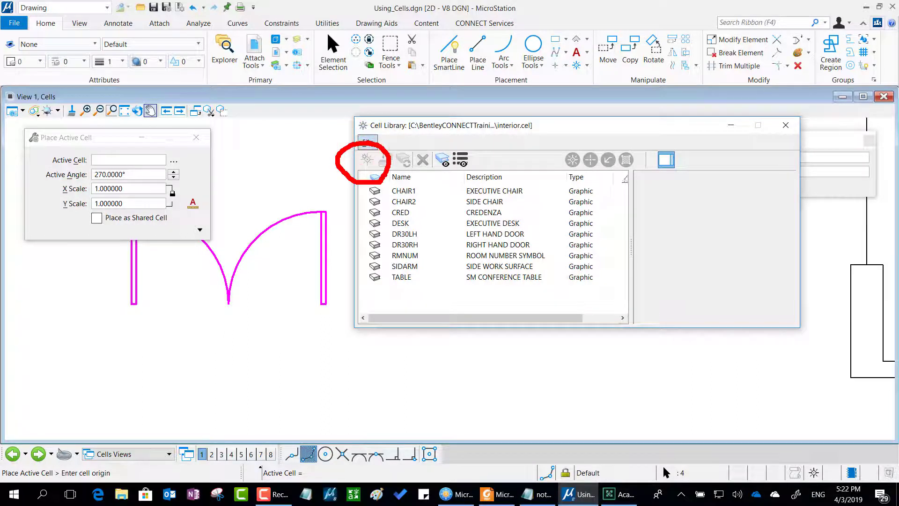
pyautogui.press('Escape')
# Define the cell origin of the selected double door at the lower outer corner of its left leaf.
pyautogui.moveTo(78, 140); pyautogui.dragTo(228, 400)
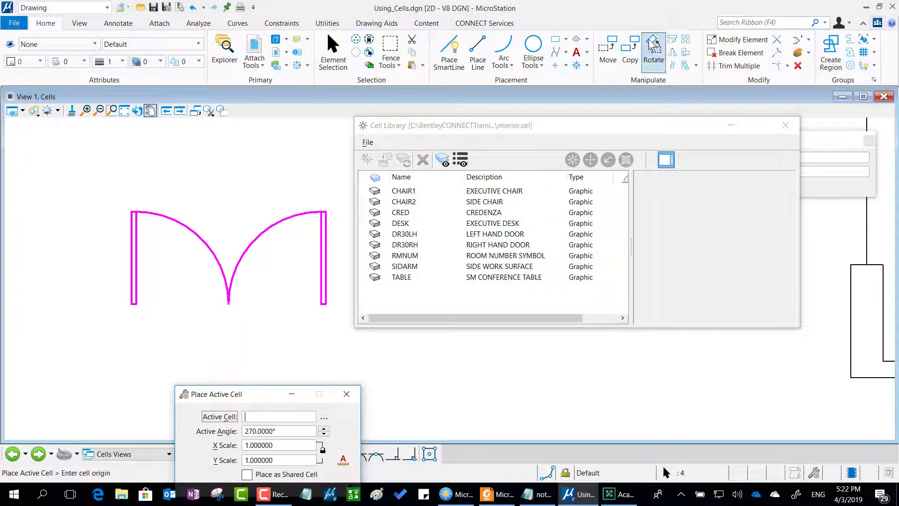
pyautogui.moveTo(583, 49)
pyautogui.mouseDown()
pyautogui.moveTo(551, 61)
pyautogui.moveTo(569, 83)
pyautogui.moveTo(608, 84)
pyautogui.moveTo(607, 61)
pyautogui.moveTo(566, 37)
pyautogui.moveTo(543, 61)
pyautogui.mouseUp()
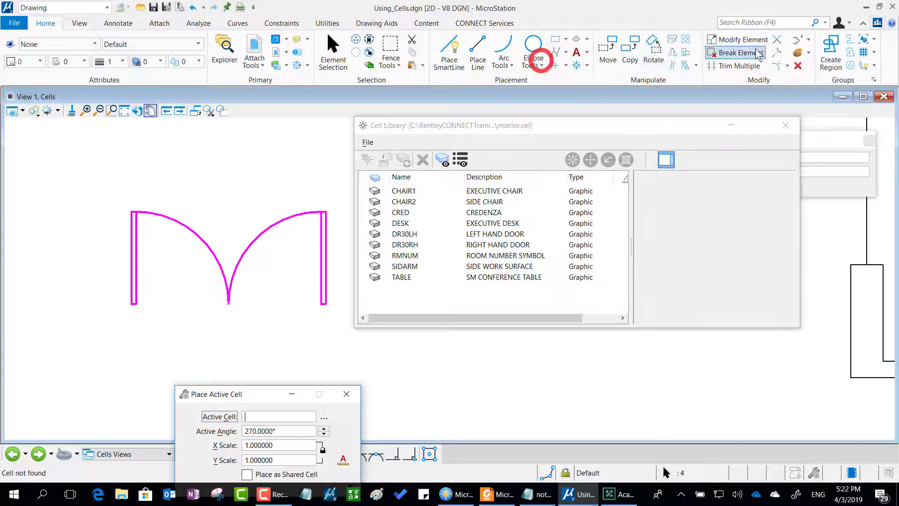
pyautogui.click(586, 64)
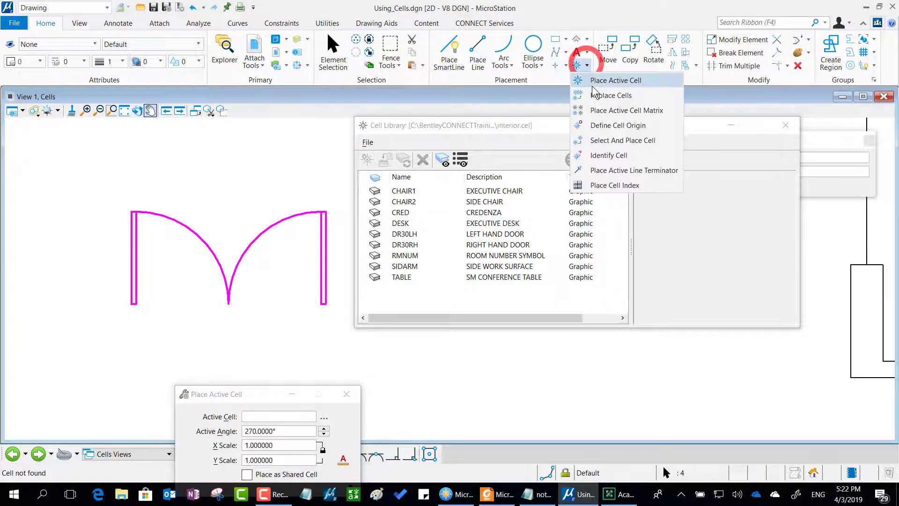
pyautogui.click(606, 128)
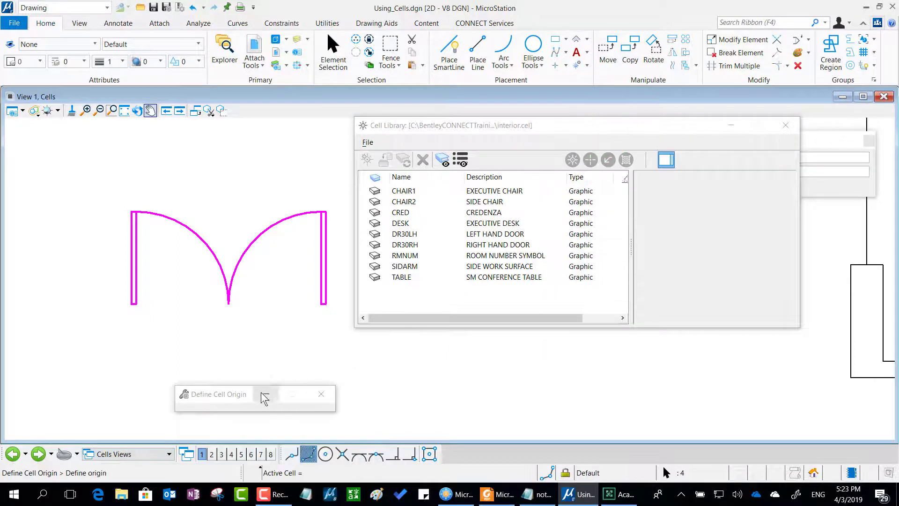
pyautogui.moveTo(237, 396)
pyautogui.mouseDown()
pyautogui.moveTo(213, 205)
pyautogui.moveTo(218, 129)
pyautogui.mouseUp()
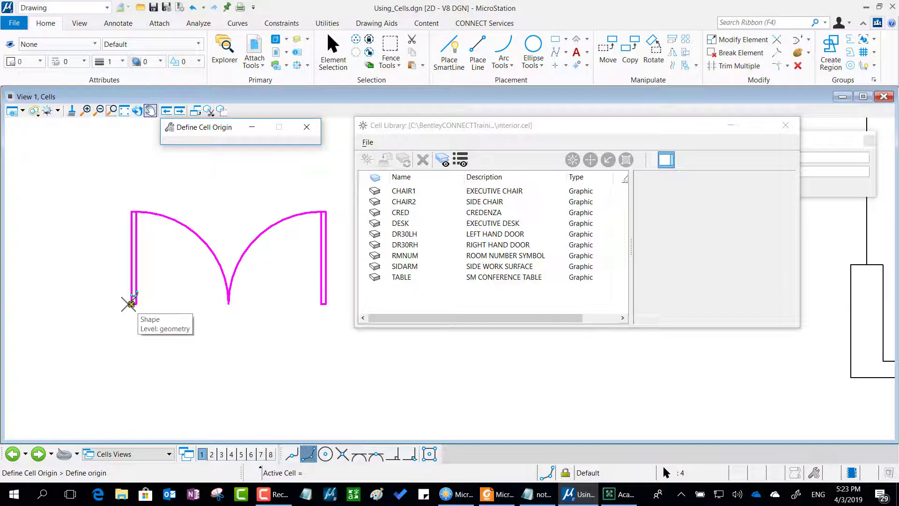
pyautogui.click(129, 303)
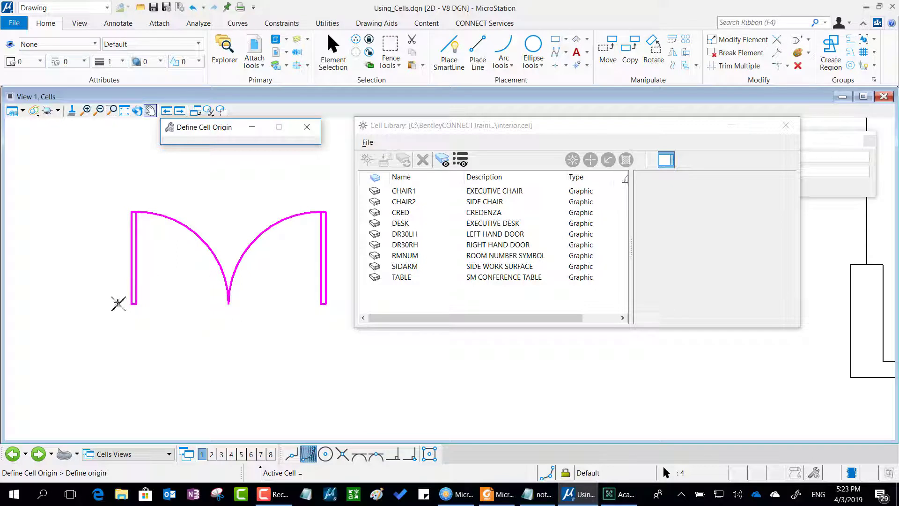
pyautogui.click(129, 304)
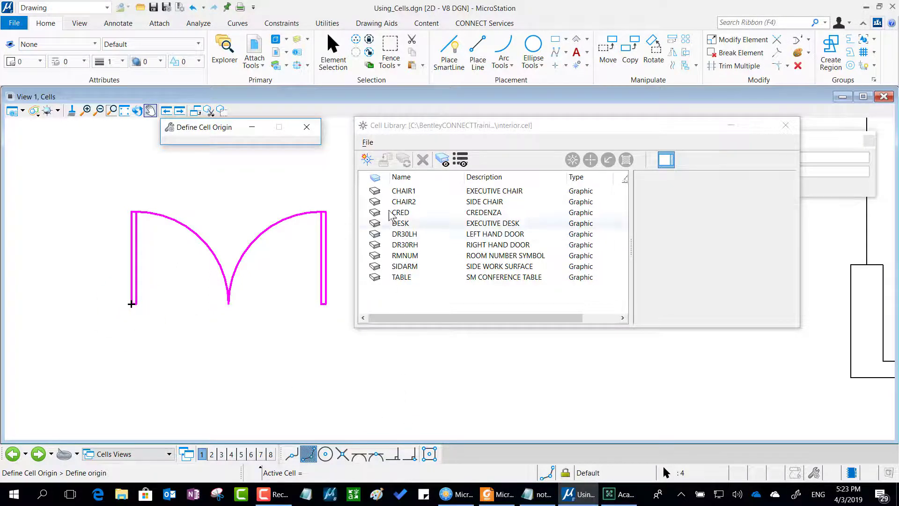
# Create a Graphic cell named "Porta Dupla" with the description "Porta Dupla 1.80 metros" in the interior.cel library.
pyautogui.click(368, 160)
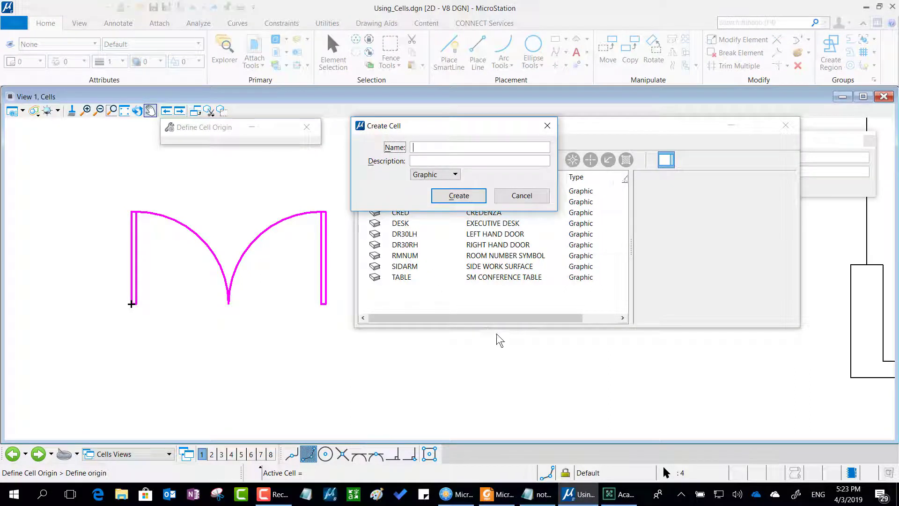
pyautogui.write('Porta Dupla')
pyautogui.press('Tab')
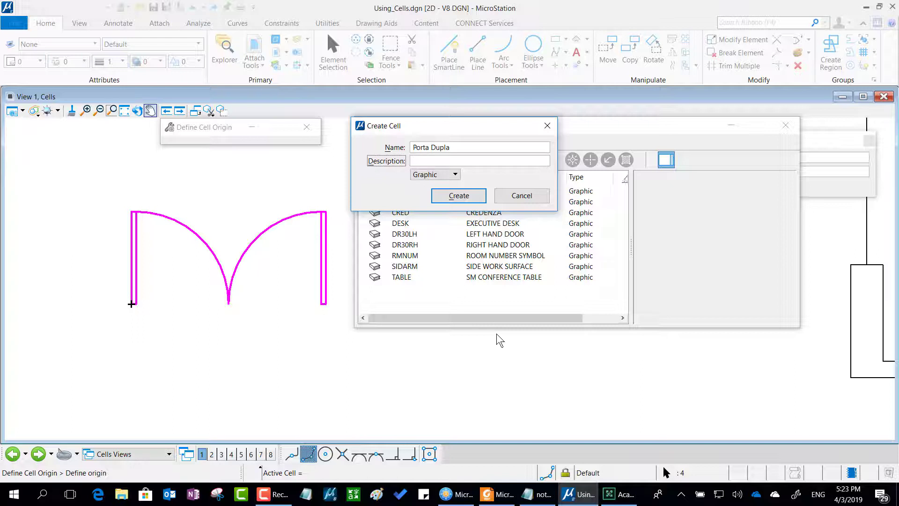
pyautogui.write('Por')
pyautogui.write('ta')
pyautogui.write(' Dupla 1.80')
pyautogui.write(' meto')
pyautogui.write('os')
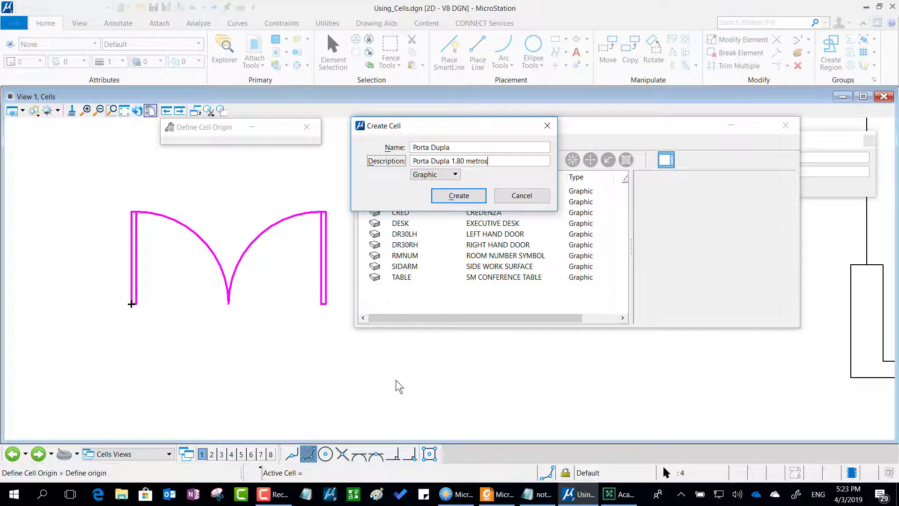
pyautogui.click(456, 176)
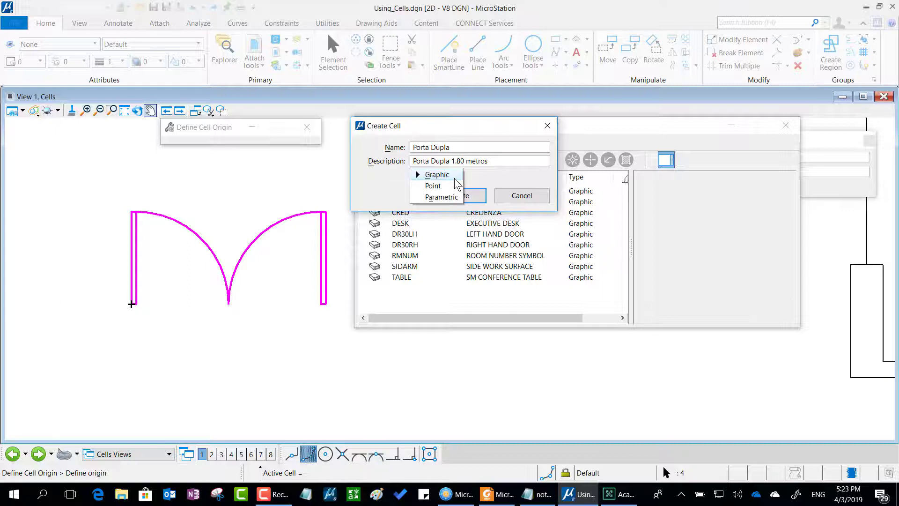
pyautogui.click(454, 177)
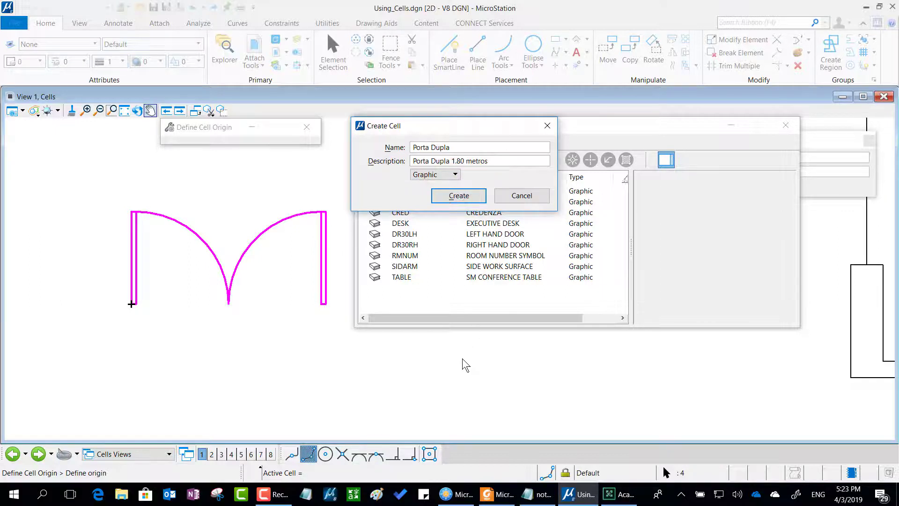
pyautogui.click(461, 199)
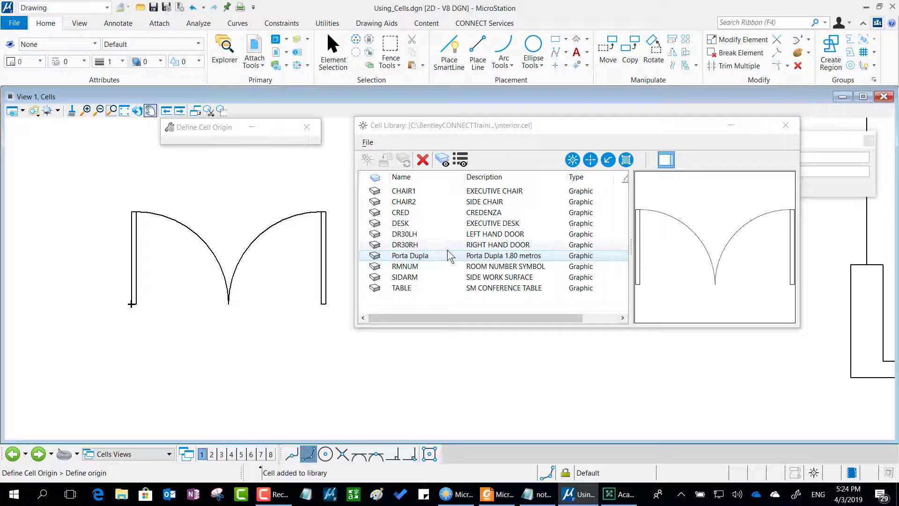
pyautogui.moveTo(446, 246)
pyautogui.mouseDown()
pyautogui.moveTo(384, 225)
pyautogui.moveTo(355, 251)
pyautogui.moveTo(468, 282)
pyautogui.moveTo(432, 230)
pyautogui.moveTo(411, 232)
pyautogui.mouseUp()
pyautogui.moveTo(717, 167)
pyautogui.mouseDown()
pyautogui.moveTo(739, 344)
pyautogui.moveTo(682, 168)
pyautogui.mouseUp()
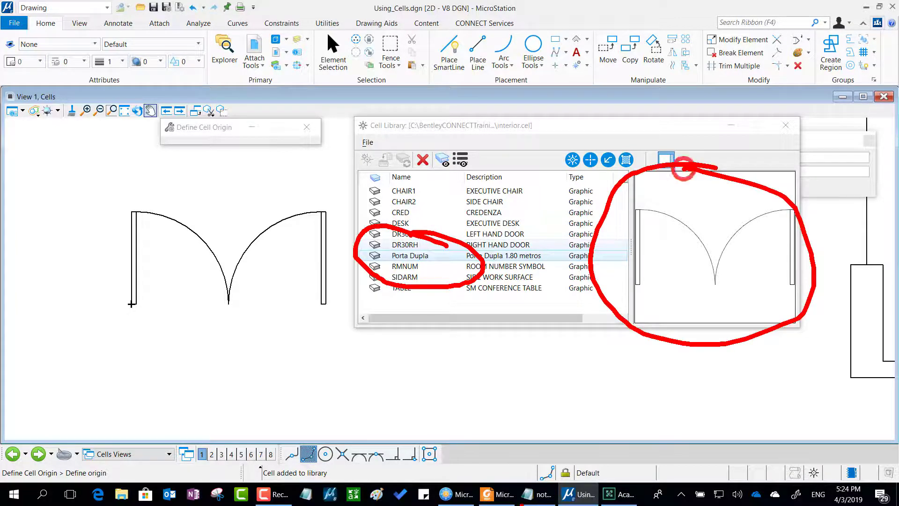
pyautogui.press('Escape')
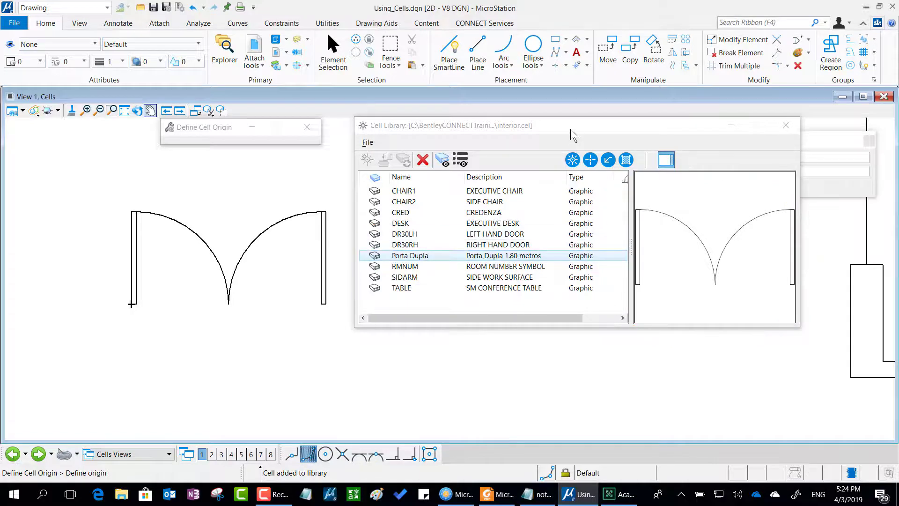
# Place the Porta Dupla cell at an active angle of 90° on the lower outer corner of the wall opening.
pyautogui.moveTo(574, 134); pyautogui.dragTo(278, 170)
pyautogui.moveTo(622, 205)
pyautogui.mouseDown(button='middle')
pyautogui.moveTo(640, 251)
pyautogui.moveTo(563, 295)
pyautogui.mouseUp(button='middle')
pyautogui.rightClick(562, 295)
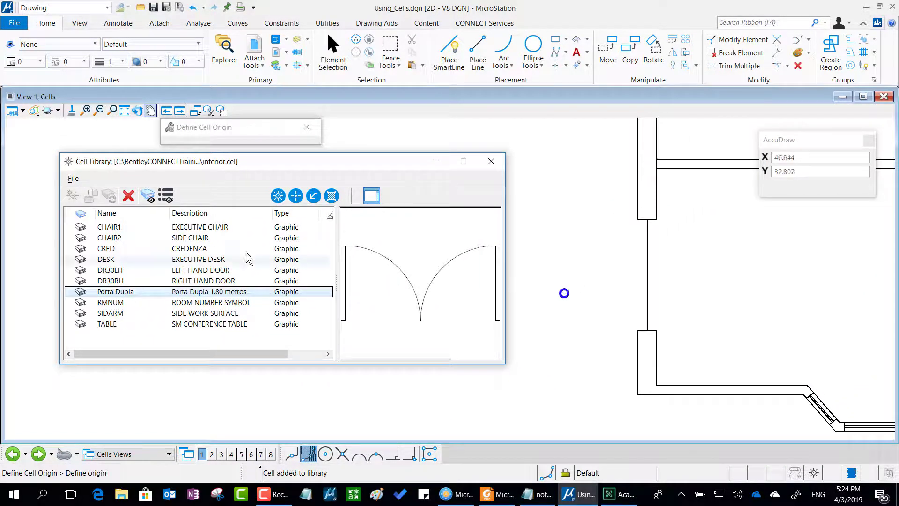
pyautogui.doubleClick(114, 292)
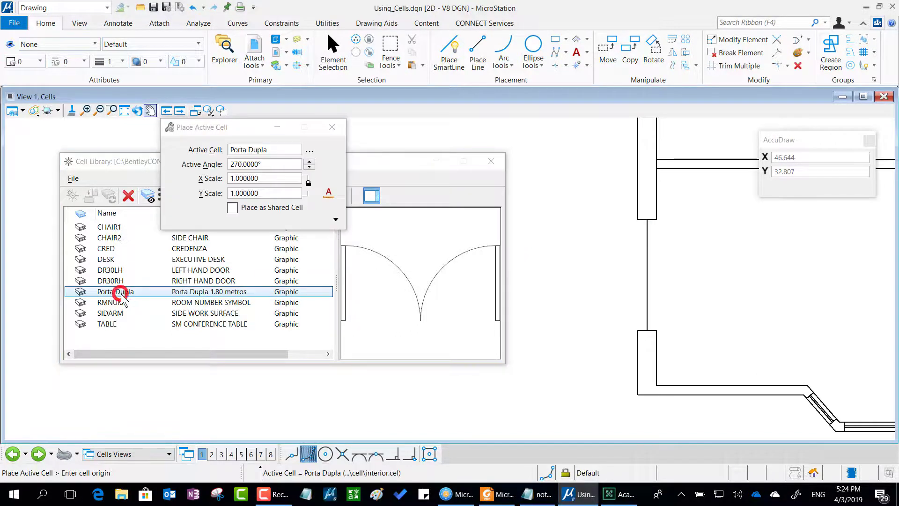
pyautogui.click(310, 160)
pyautogui.click(311, 160)
pyautogui.click(310, 160)
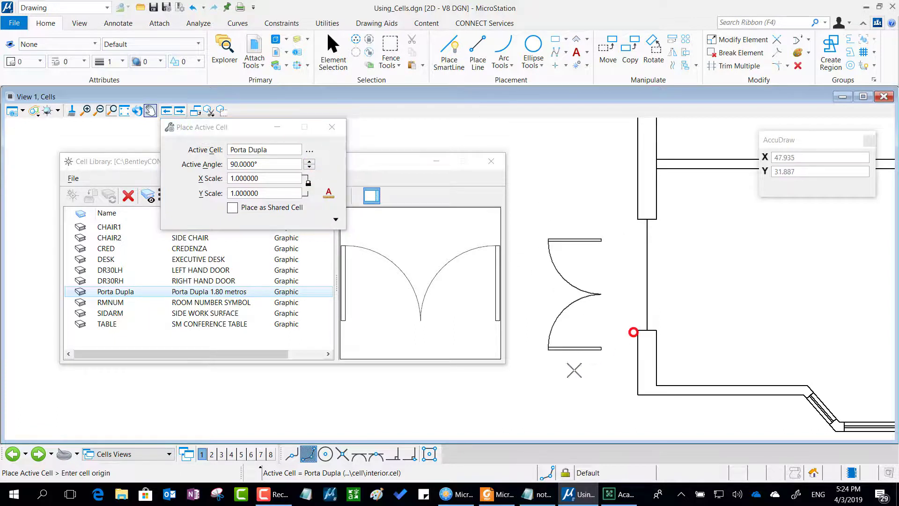
pyautogui.click(636, 331)
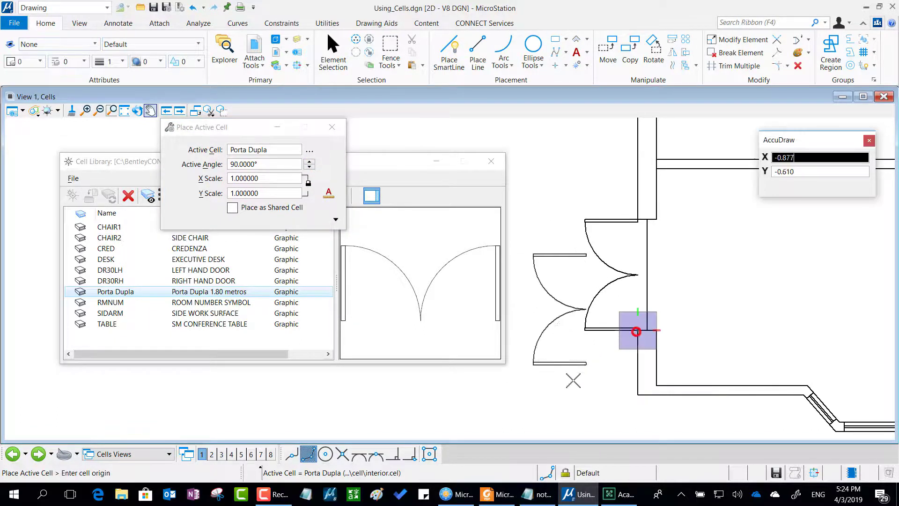
pyautogui.rightClick(636, 331)
pyautogui.click(572, 384)
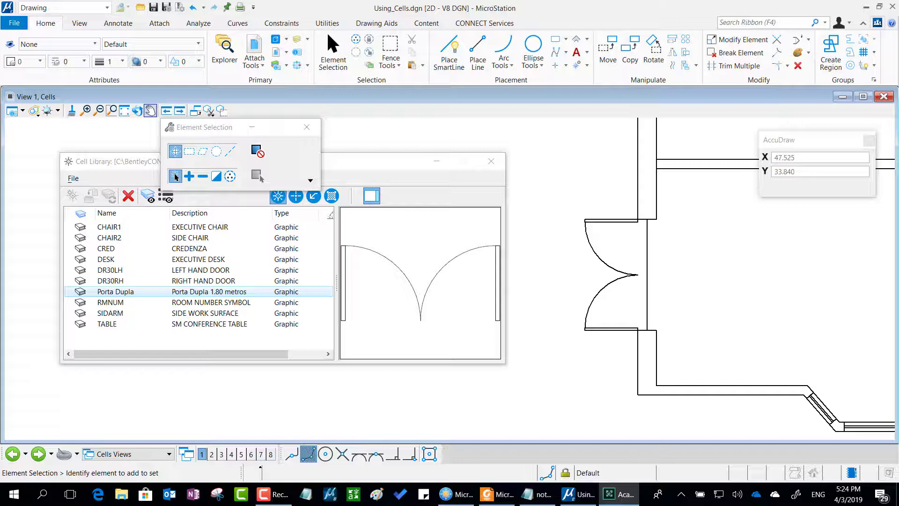
# Reselect the original double door's leaves and arcs and define the cell origin again at the left leaf's lower outer corner.
pyautogui.moveTo(353, 164); pyautogui.dragTo(696, 317)
pyautogui.scroll(2, 305, 378)
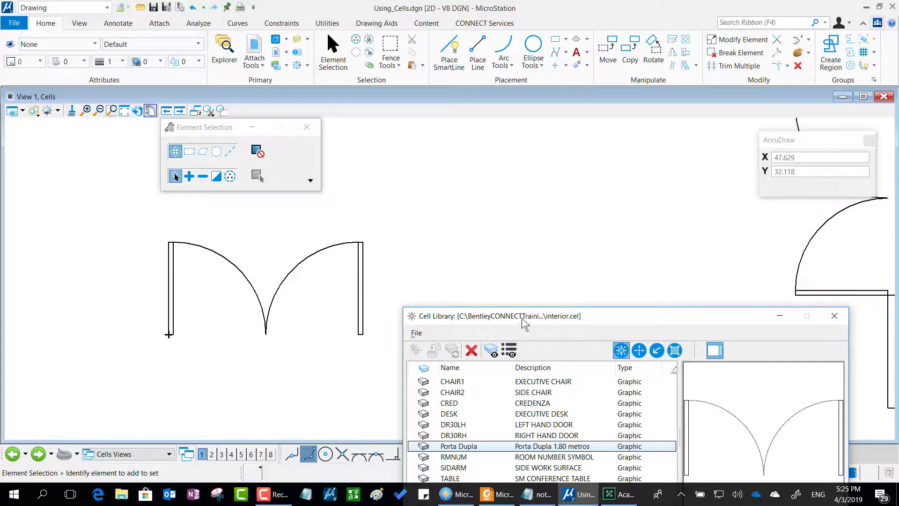
pyautogui.moveTo(517, 313); pyautogui.dragTo(735, 410)
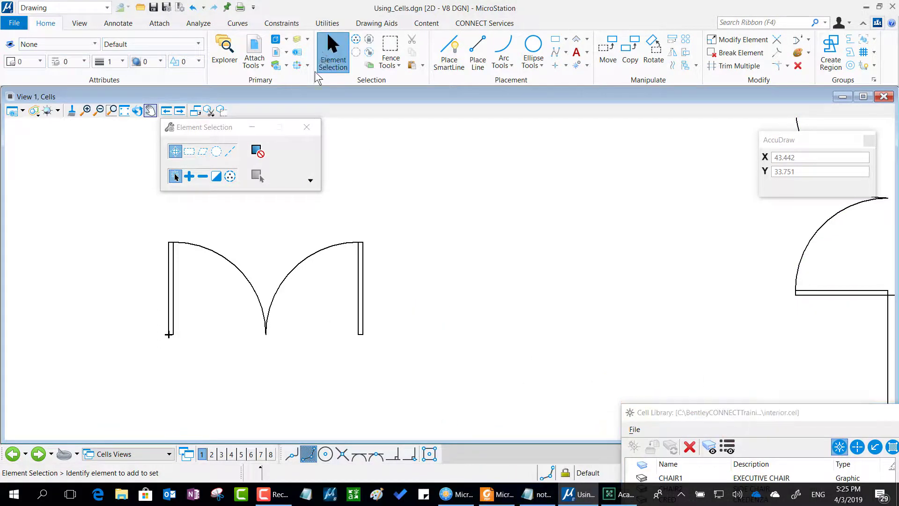
pyautogui.click(321, 50)
pyautogui.moveTo(277, 271); pyautogui.dragTo(413, 396)
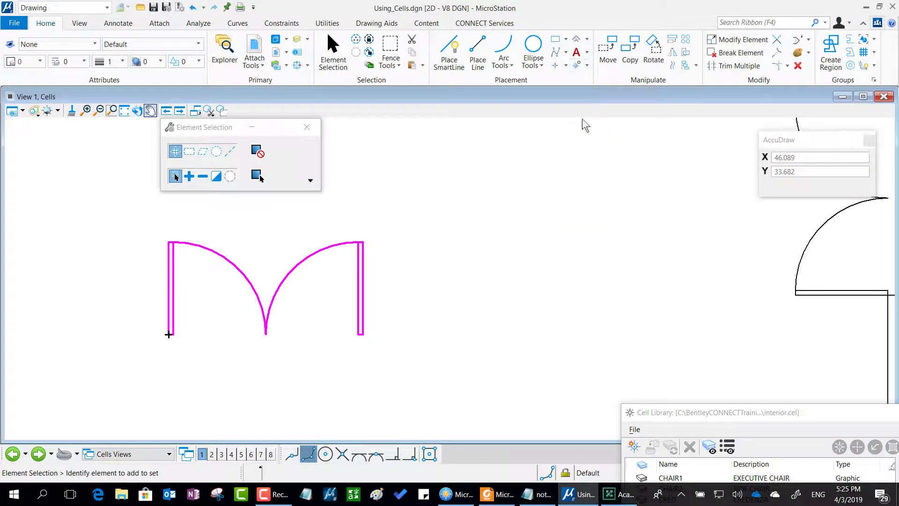
pyautogui.click(587, 65)
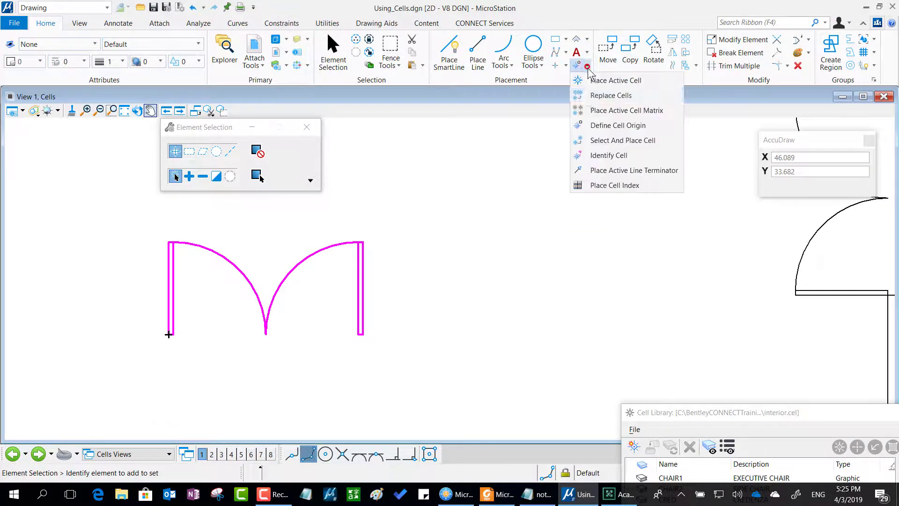
pyautogui.click(588, 129)
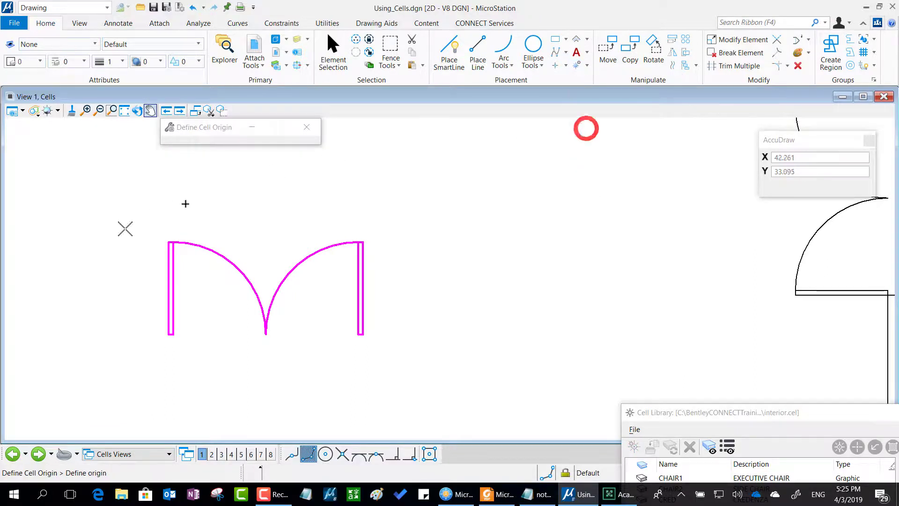
pyautogui.click(168, 334)
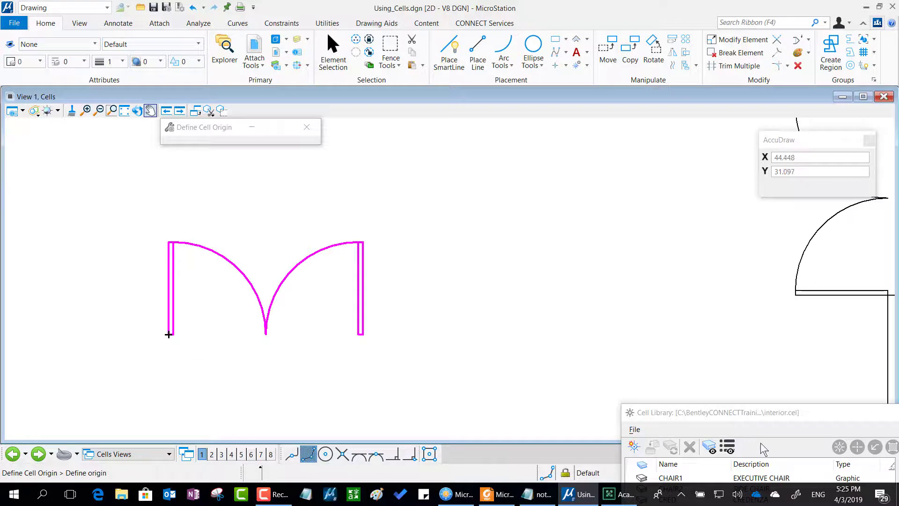
pyautogui.moveTo(759, 412); pyautogui.dragTo(371, 173)
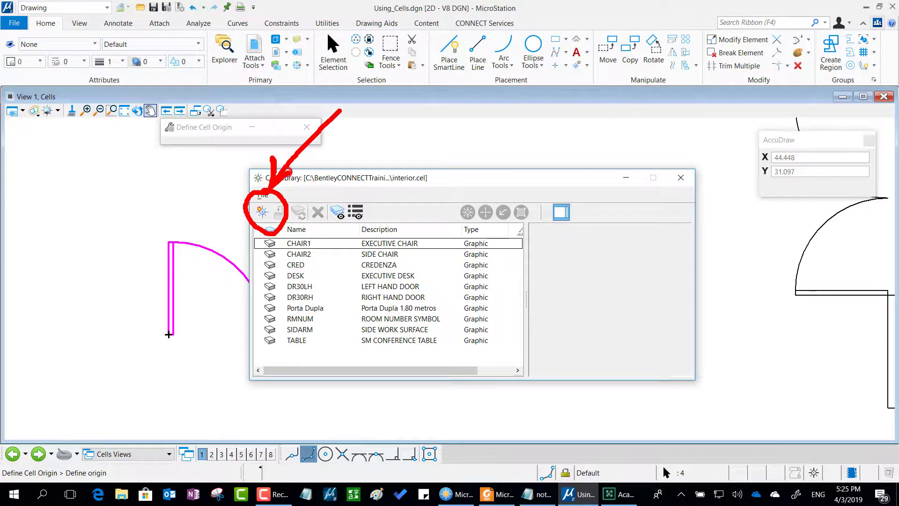
pyautogui.click(262, 213)
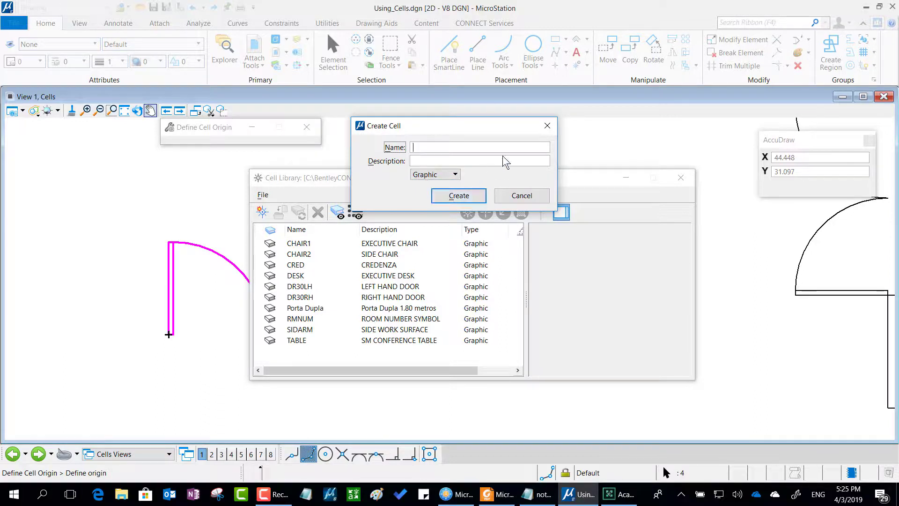
pyautogui.click(547, 126)
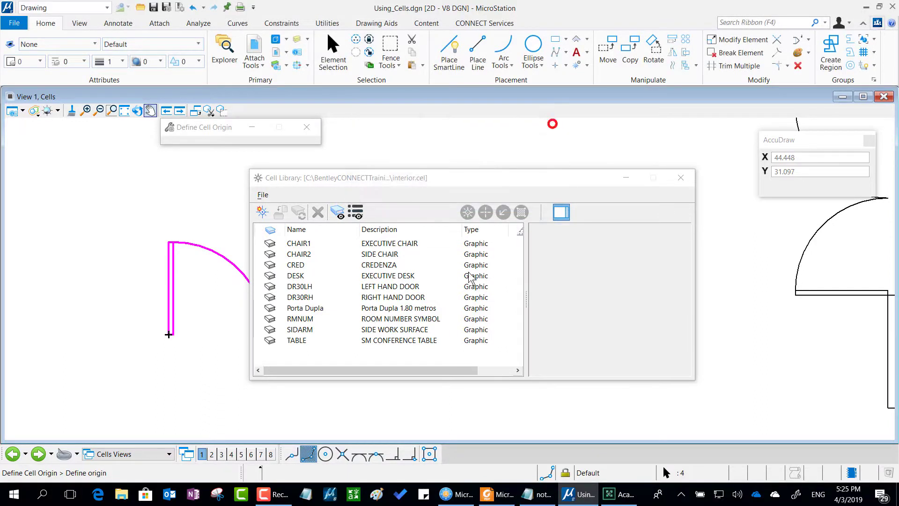
# Delete the original double door's leaves and swing arcs that the Porta Dupla cell was made from.
pyautogui.click(310, 308)
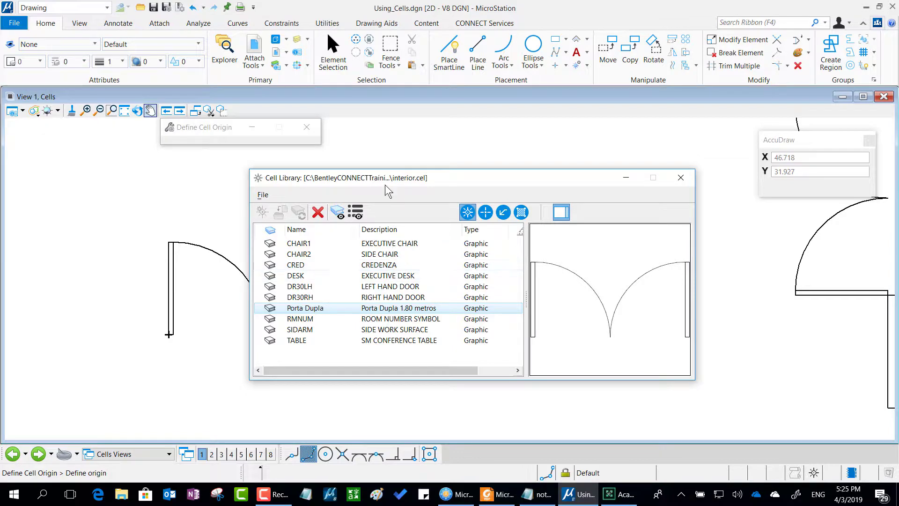
pyautogui.moveTo(385, 184)
pyautogui.mouseDown()
pyautogui.moveTo(416, 380)
pyautogui.moveTo(438, 394)
pyautogui.mouseUp()
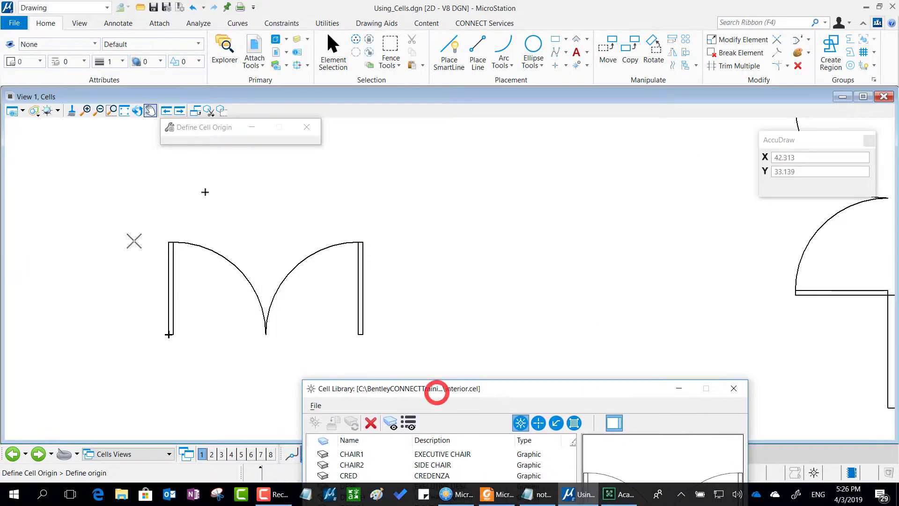
pyautogui.click(343, 61)
pyautogui.moveTo(478, 389); pyautogui.dragTo(506, 122)
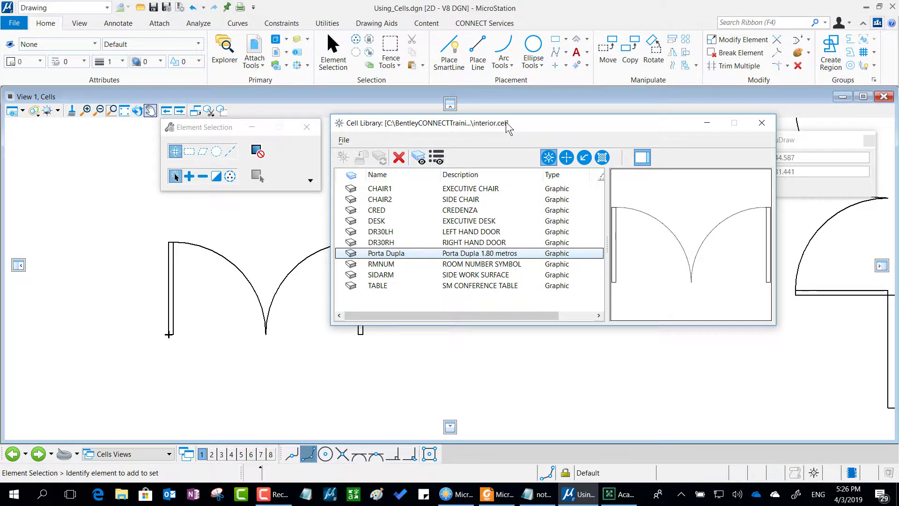
pyautogui.moveTo(506, 122); pyautogui.dragTo(603, 342)
pyautogui.moveTo(264, 281); pyautogui.dragTo(389, 372)
pyautogui.press('Delete')
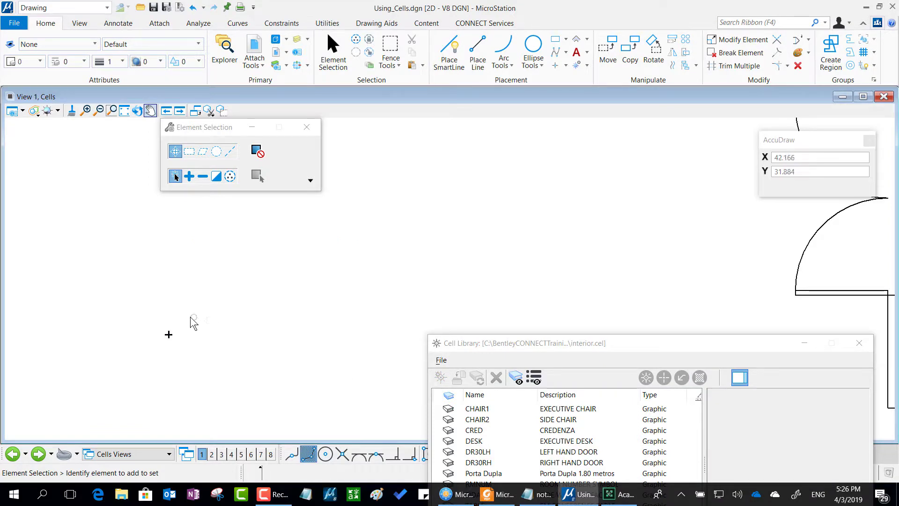
pyautogui.moveTo(190, 314)
pyautogui.mouseDown()
pyautogui.moveTo(143, 317)
pyautogui.moveTo(136, 355)
pyautogui.moveTo(154, 368)
pyautogui.moveTo(182, 372)
pyautogui.moveTo(189, 311)
pyautogui.mouseUp()
pyautogui.moveTo(585, 49)
pyautogui.mouseDown()
pyautogui.moveTo(572, 50)
pyautogui.moveTo(576, 86)
pyautogui.moveTo(589, 47)
pyautogui.moveTo(579, 68)
pyautogui.mouseUp()
pyautogui.moveTo(562, 199)
pyautogui.mouseDown()
pyautogui.moveTo(600, 111)
pyautogui.moveTo(586, 85)
pyautogui.moveTo(579, 117)
pyautogui.moveTo(590, 97)
pyautogui.moveTo(622, 114)
pyautogui.mouseUp()
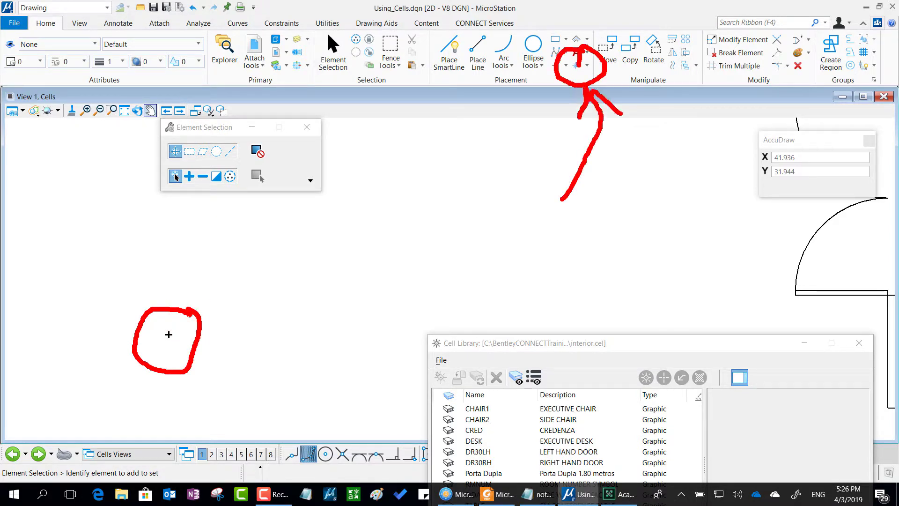
pyautogui.press('Escape')
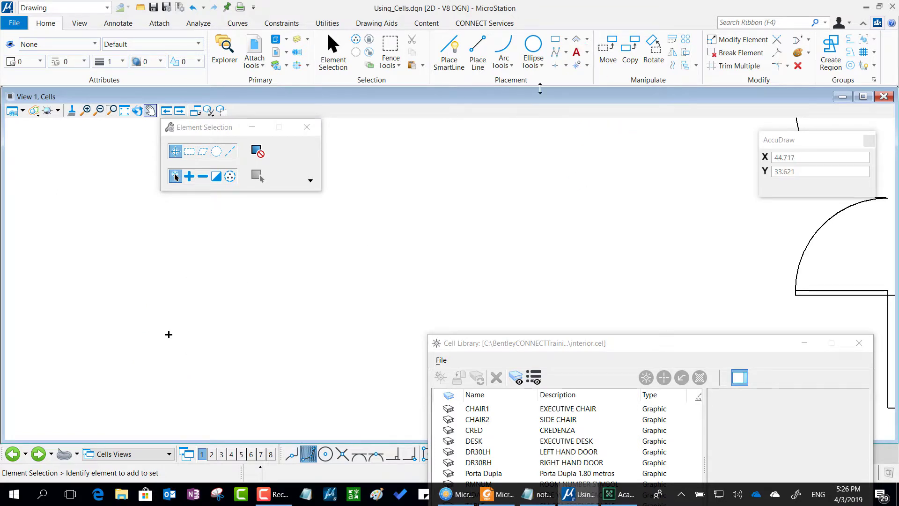
# Start the Define Cell Origin tool again to pick another cell origin.
pyautogui.click(576, 67)
pyautogui.moveTo(533, 347); pyautogui.dragTo(320, 157)
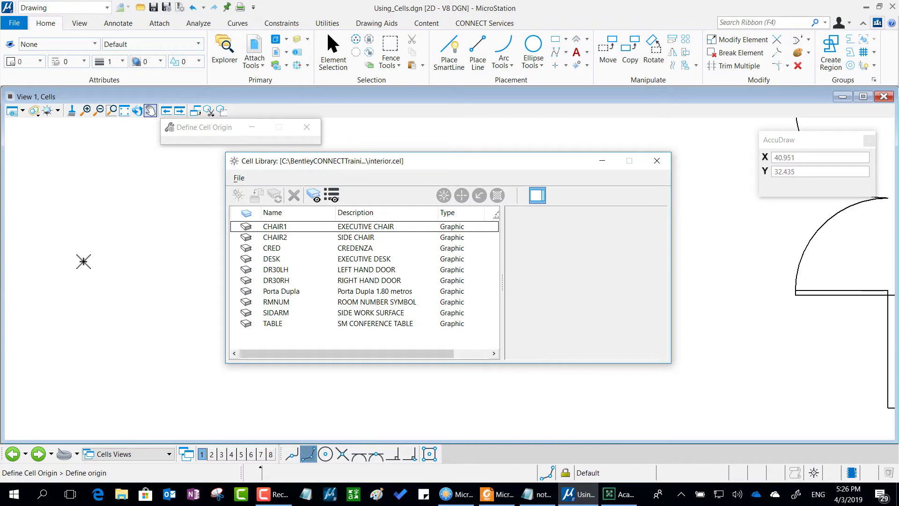